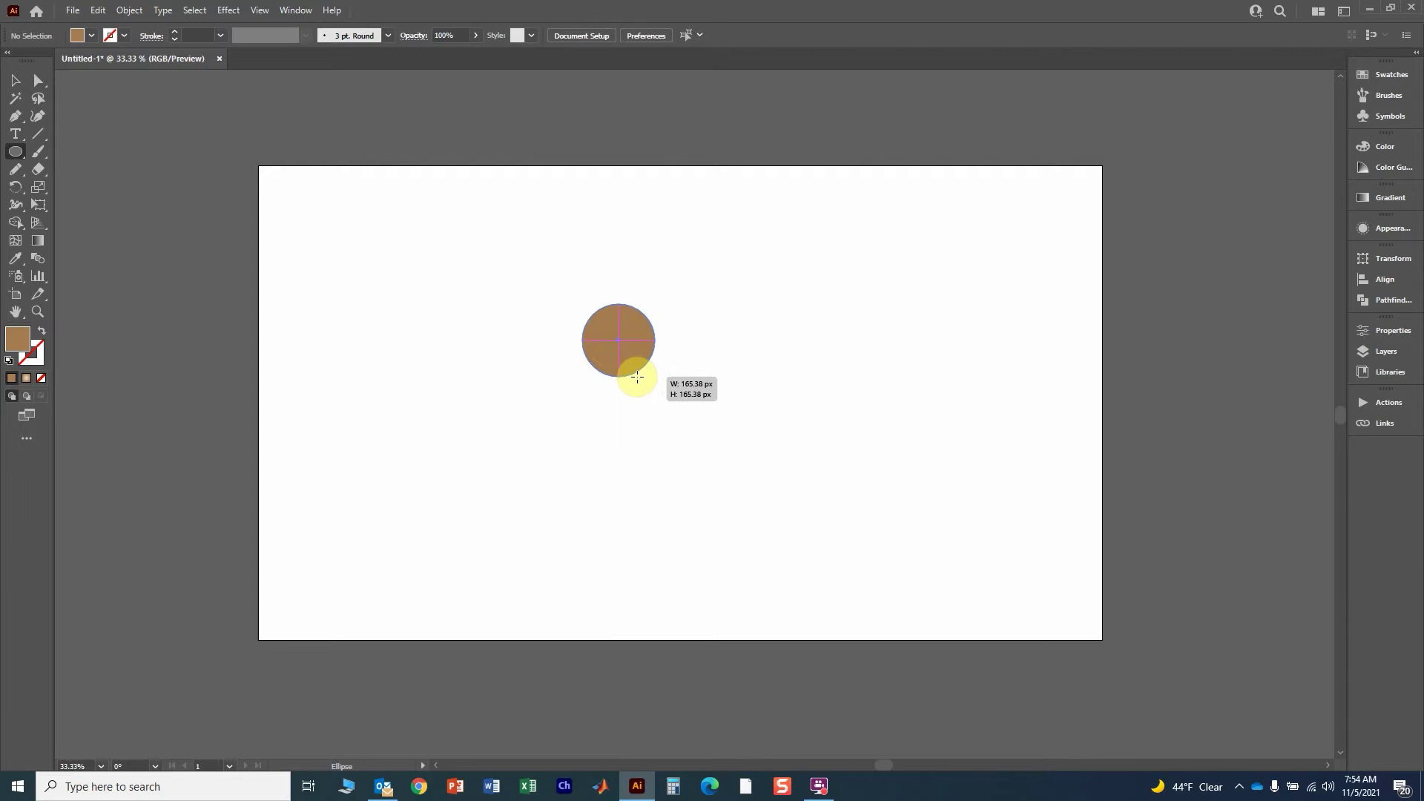
- Draw a stroke-free brown circle about 145 px wide near the artboard's centre
left_click_drag(637, 377, 626, 367)
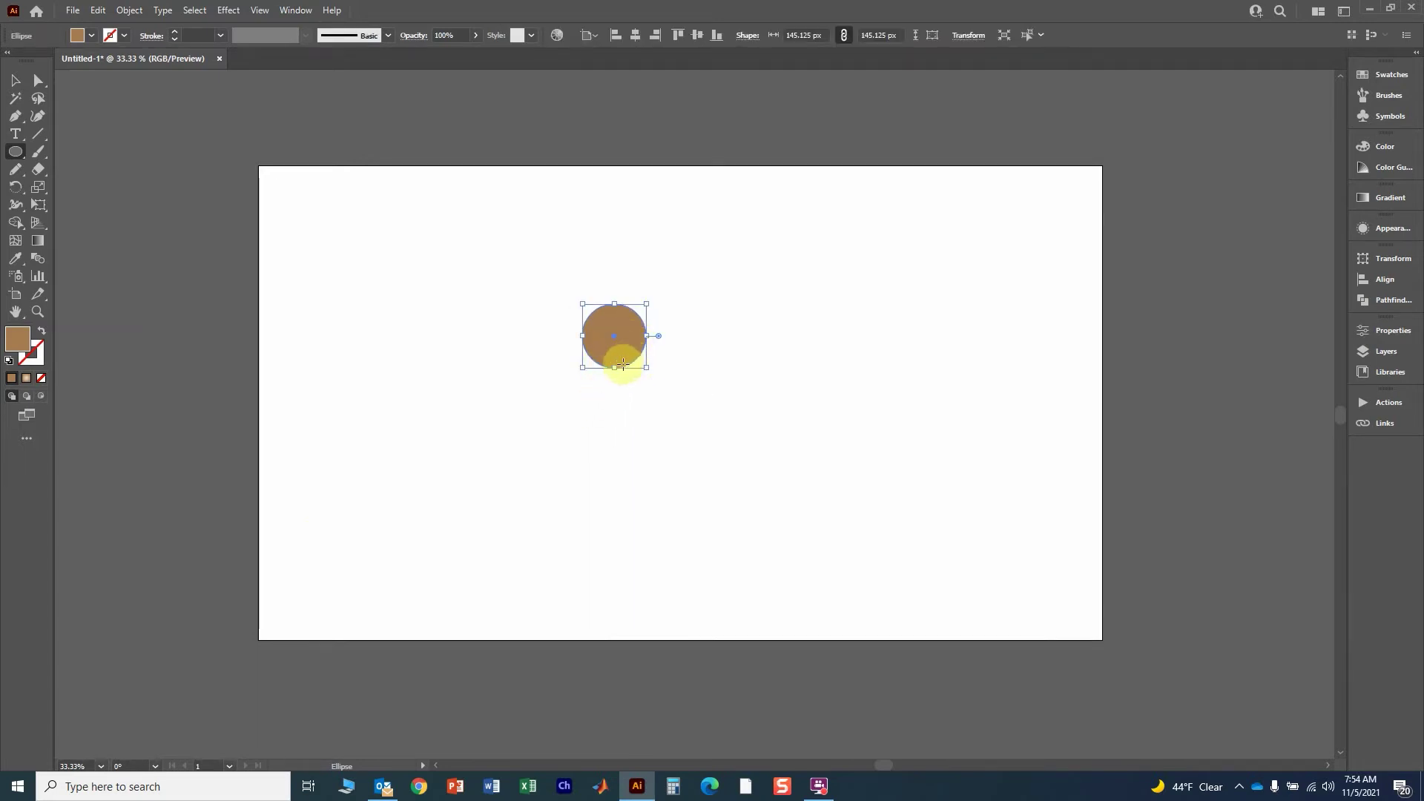
scroll(623, 363, "up", 1)
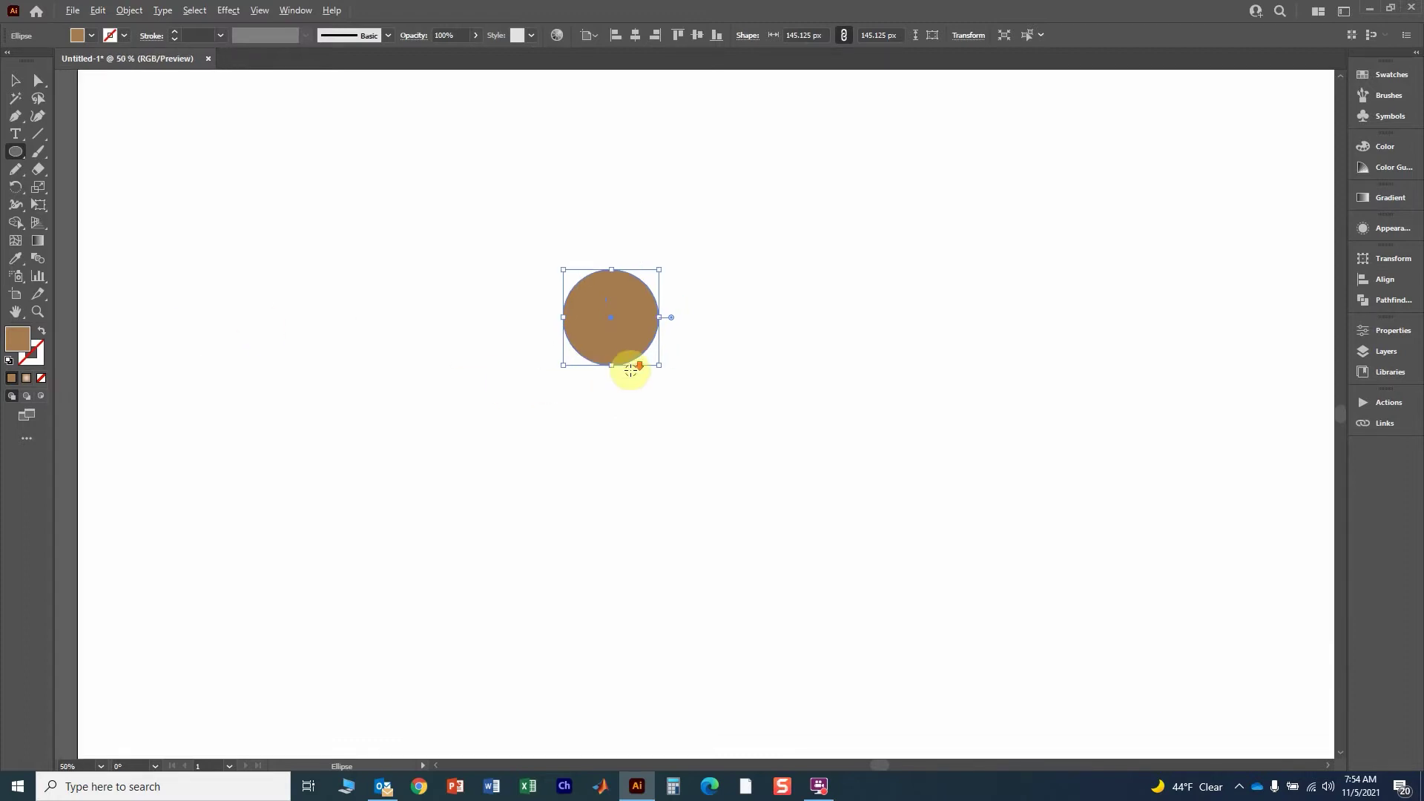
scroll(631, 364, "down", 1)
scroll(630, 374, "up", 1)
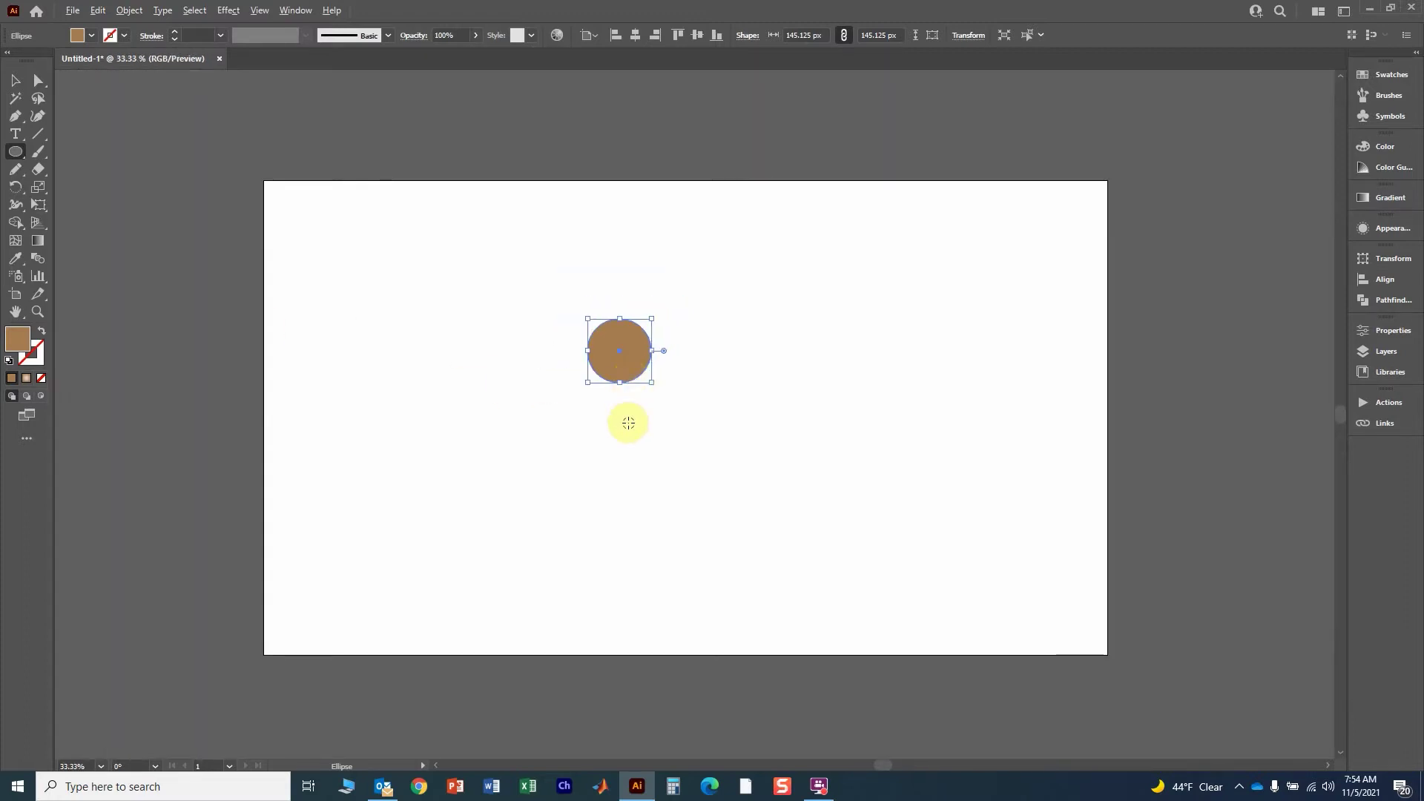
scroll(629, 423, "up", 1)
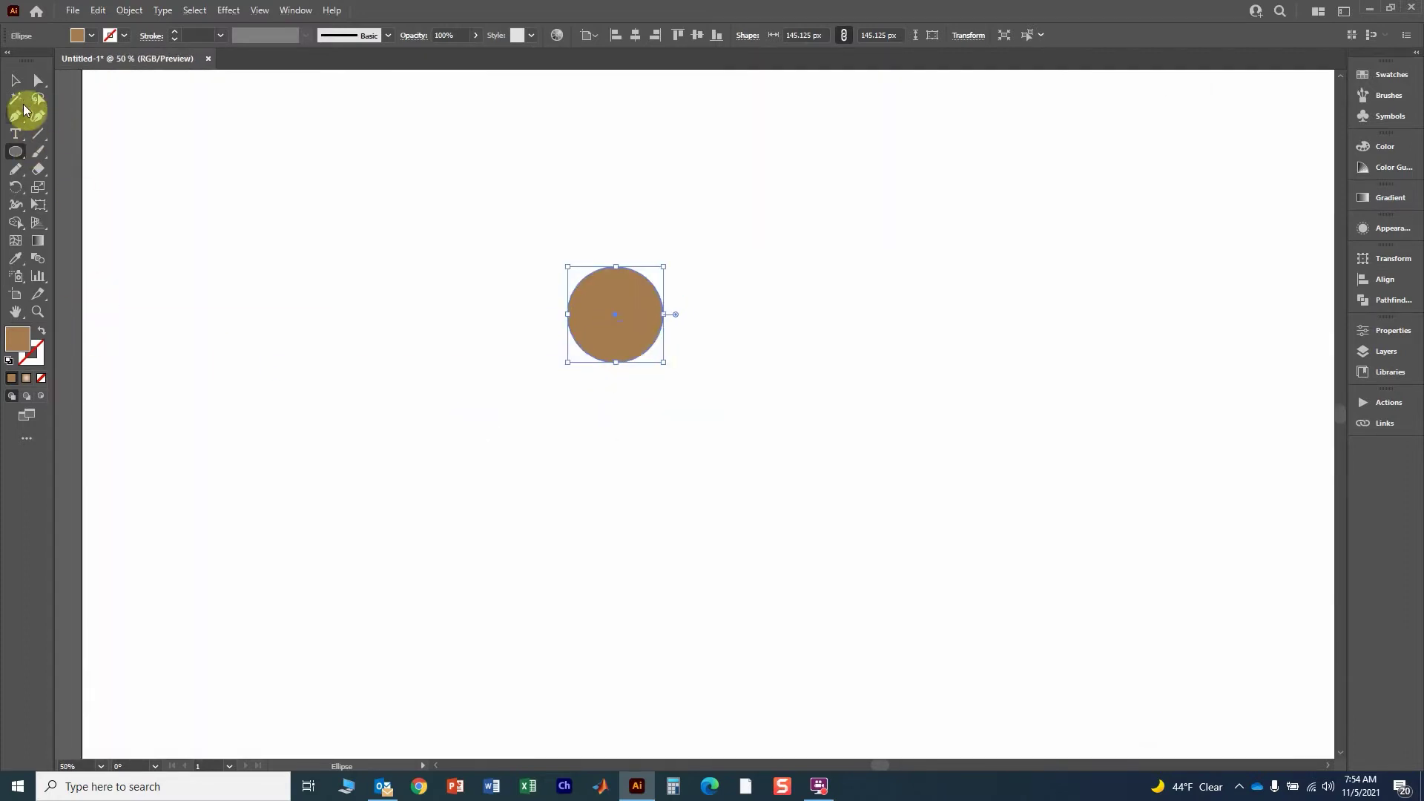
- Choose the Pencil tool from the drawing flyout and draw a vertical line down from the circle
left_click(15, 175)
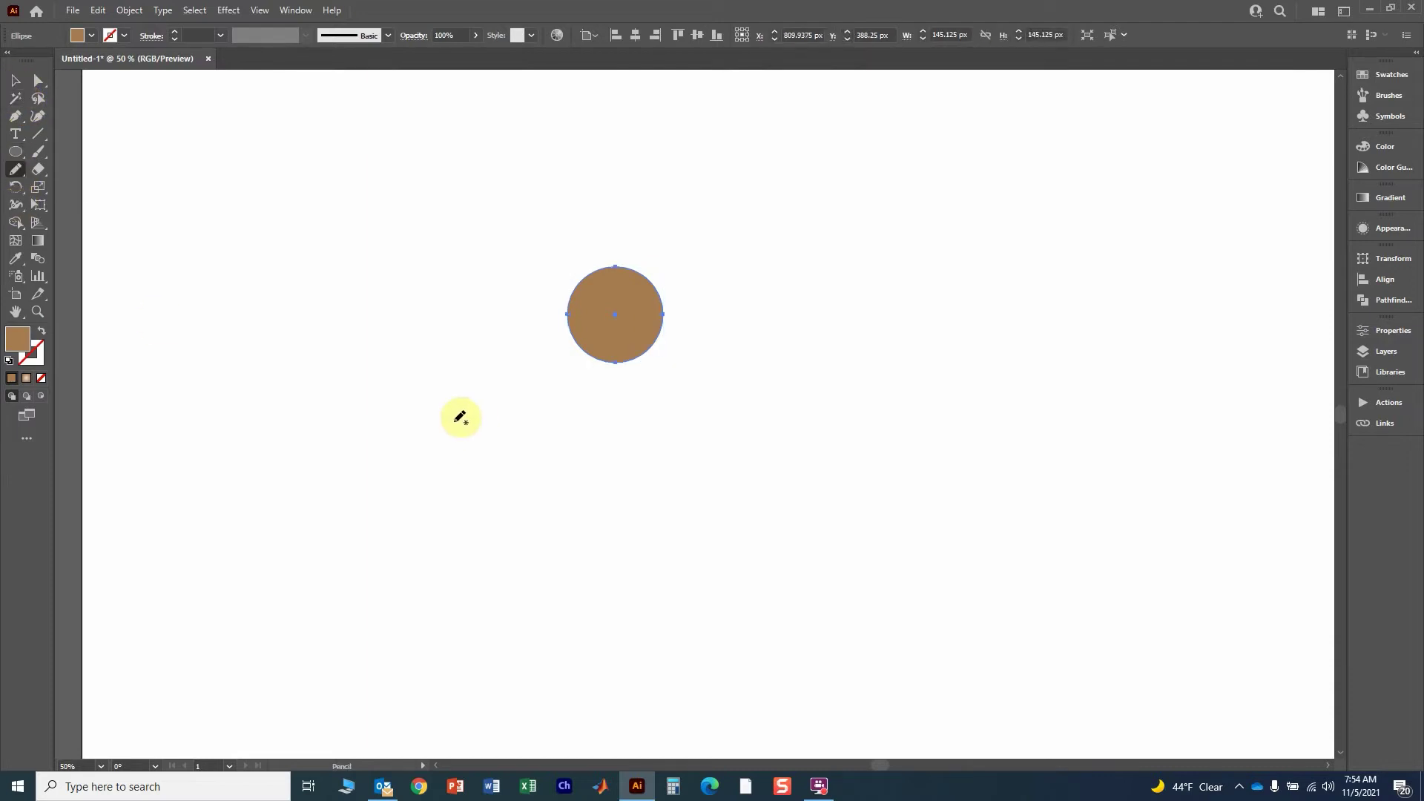
scroll(540, 438, "down", 1)
left_click(17, 171)
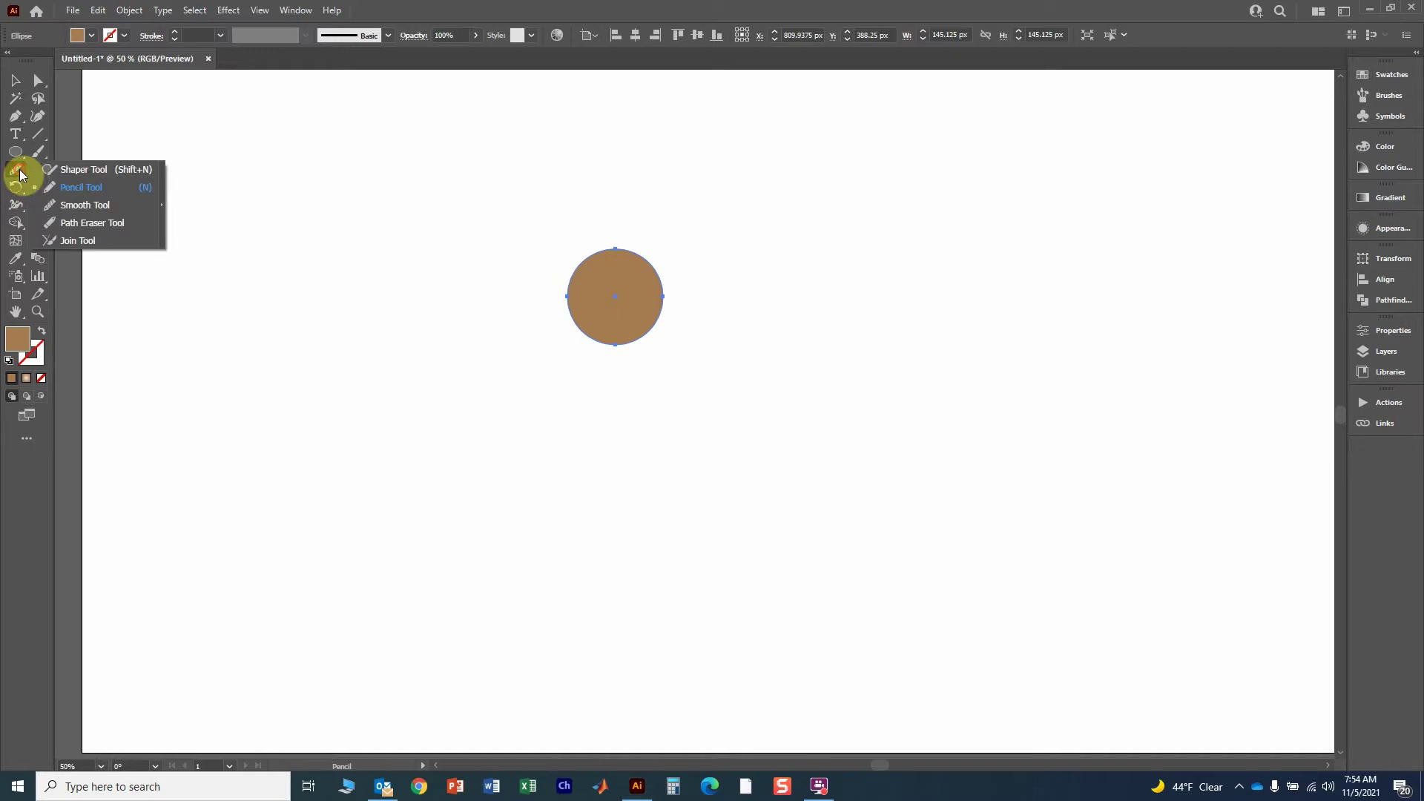
left_click(77, 170)
left_click(27, 171)
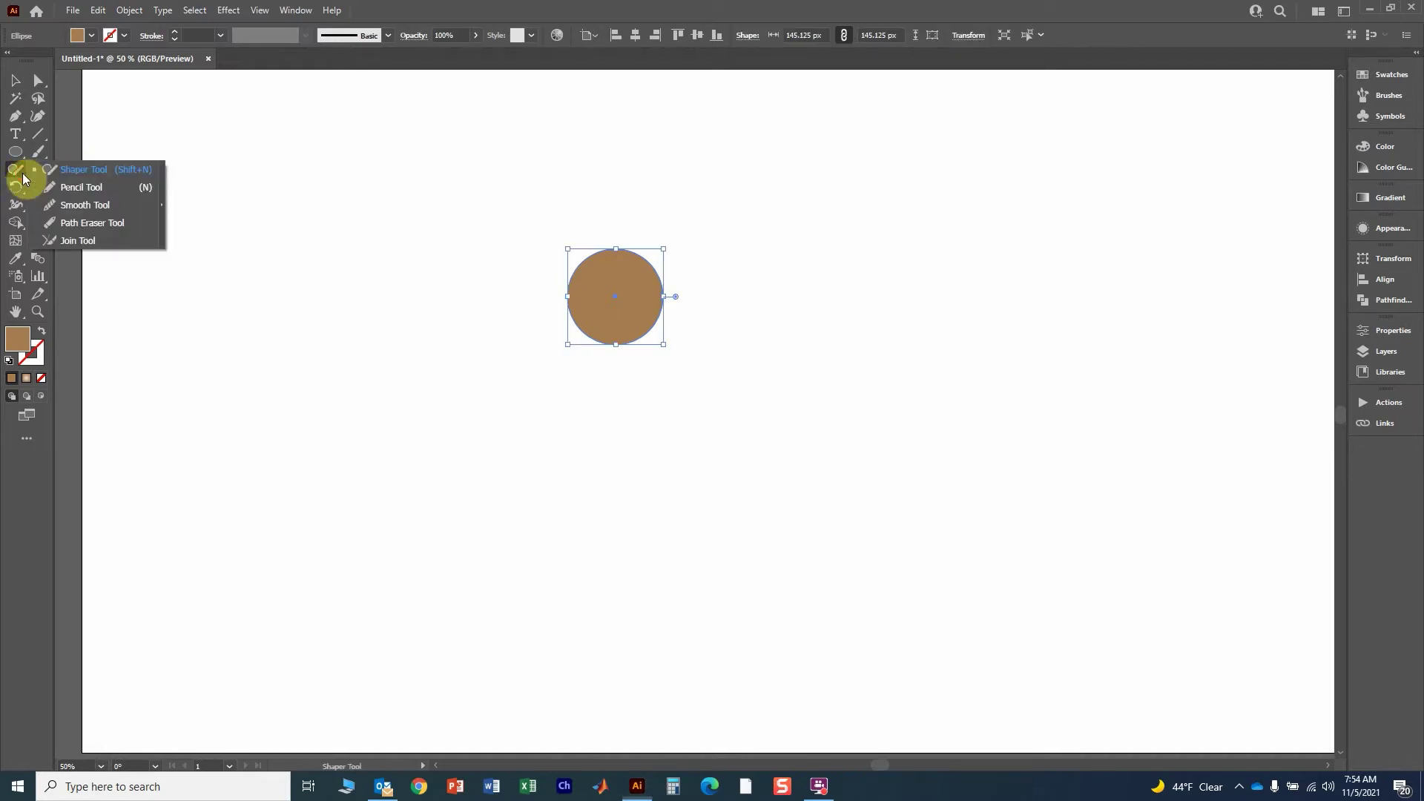
left_click(78, 191)
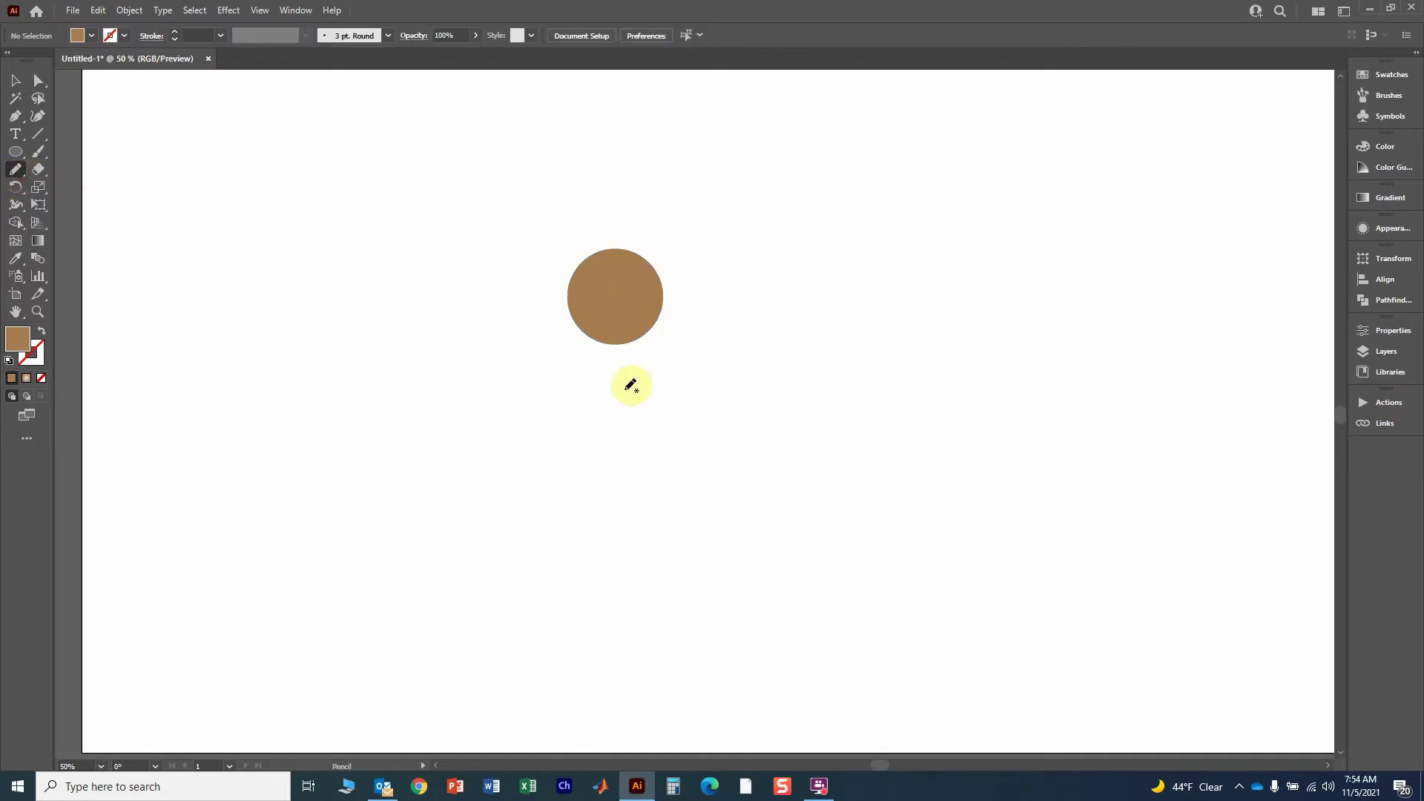
scroll(707, 428, "down", 2)
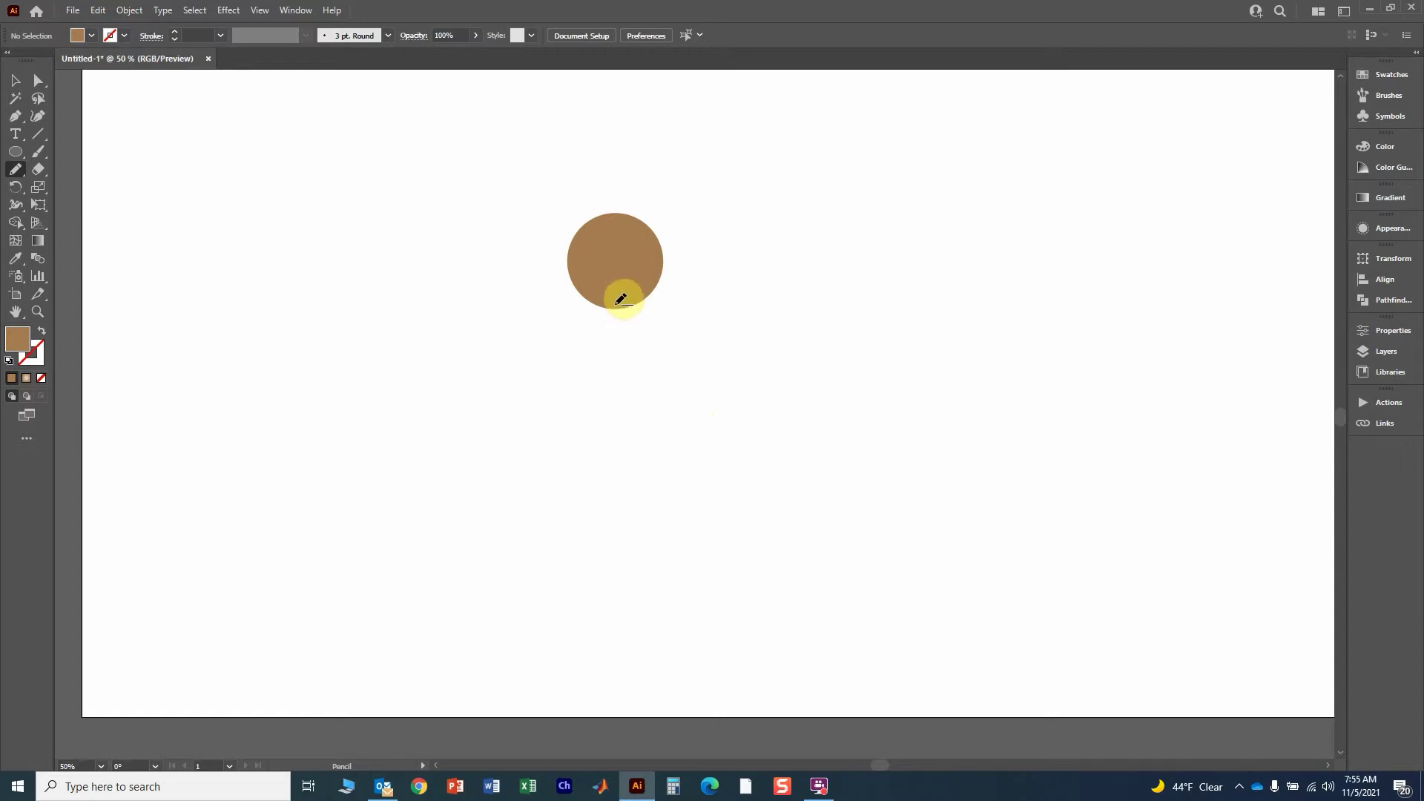
mouse_move(620, 299)
left_mouse_down()
mouse_move(602, 382)
mouse_move(623, 598)
mouse_move(628, 549)
left_mouse_up()
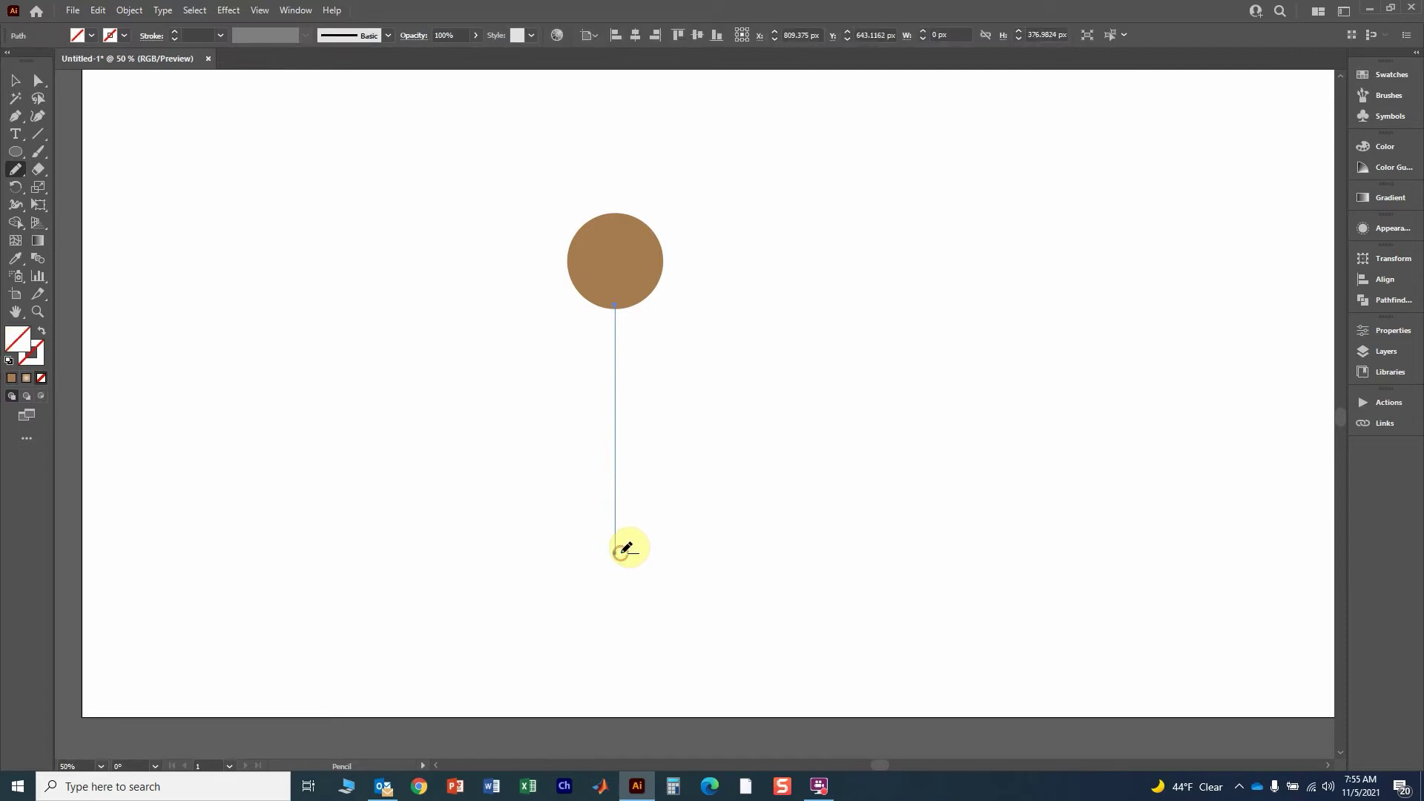
- Give the line a brown stroke from the Control bar swatches and raise its weight to 12 pt
left_click(123, 36)
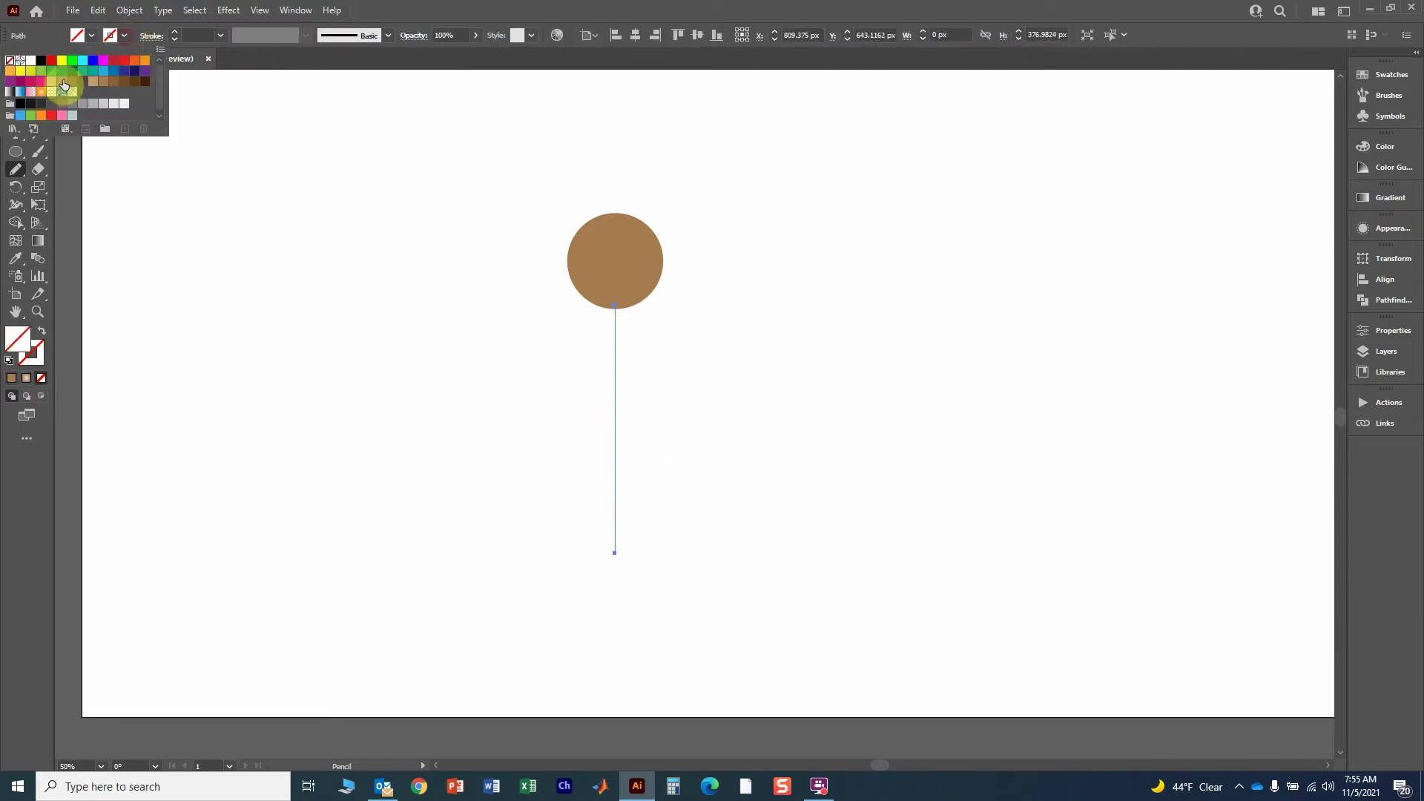
left_click(103, 82)
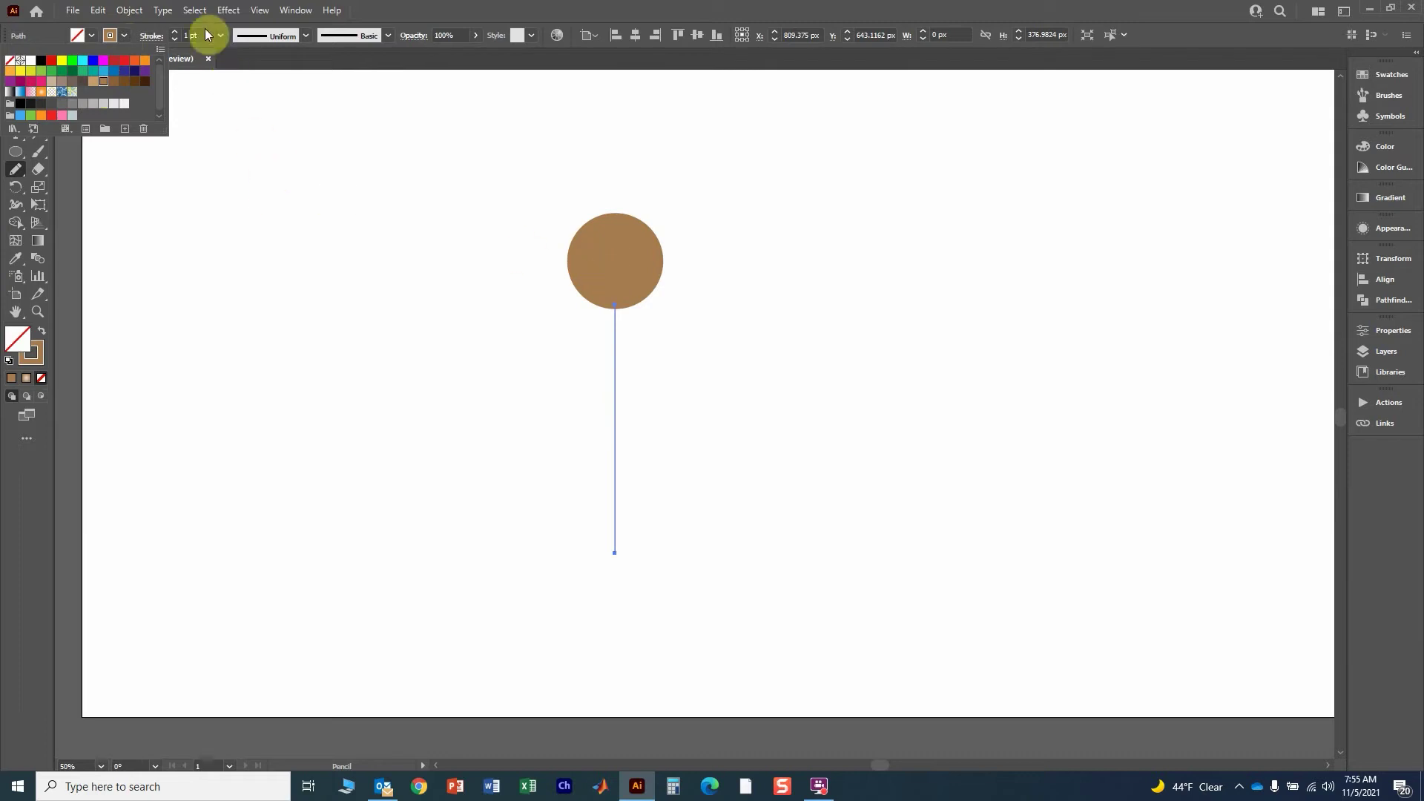
left_click(174, 32)
left_click(174, 32)
left_click(176, 32)
left_click(176, 32)
left_click(176, 32)
left_click(176, 31)
left_click(176, 32)
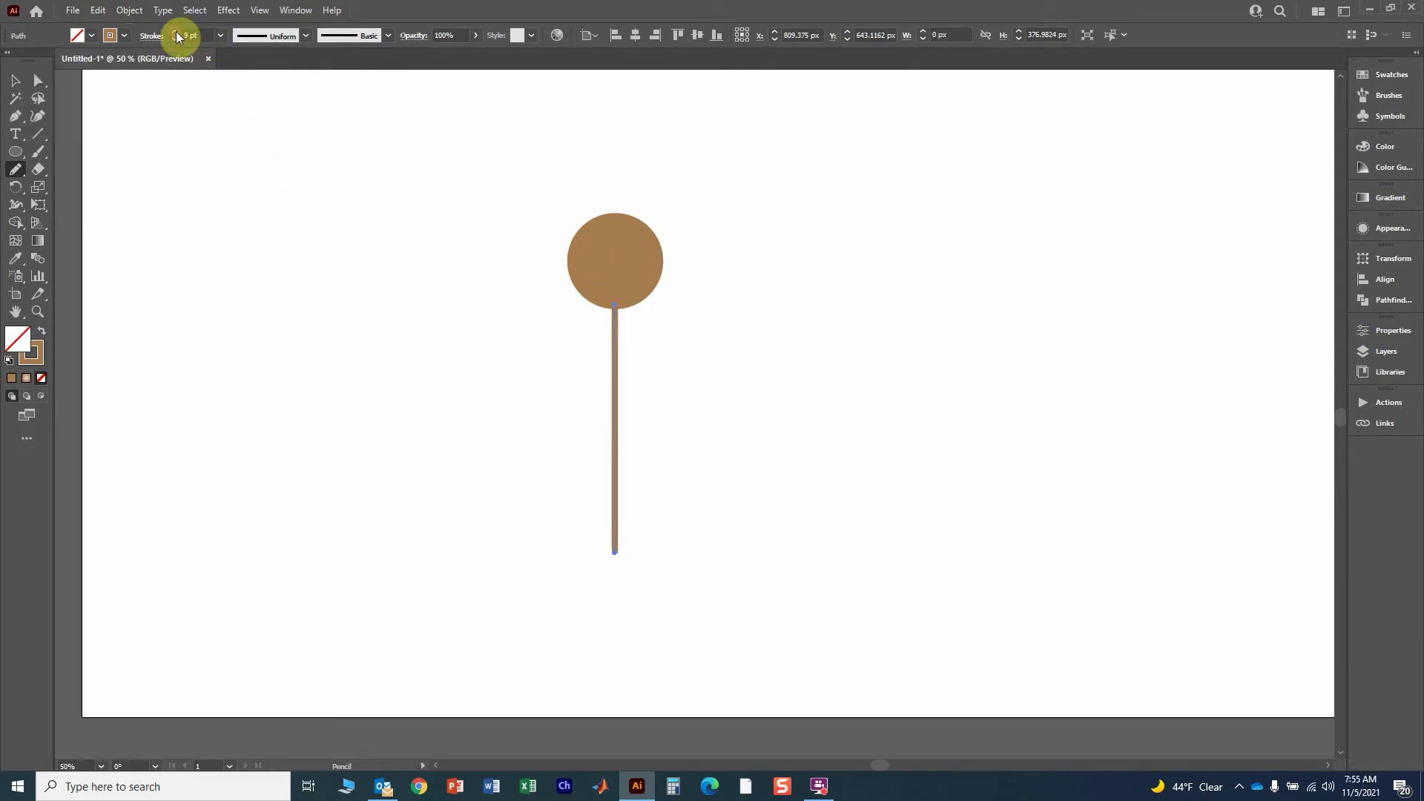
left_click(176, 32)
left_click(176, 32)
left_click(174, 32)
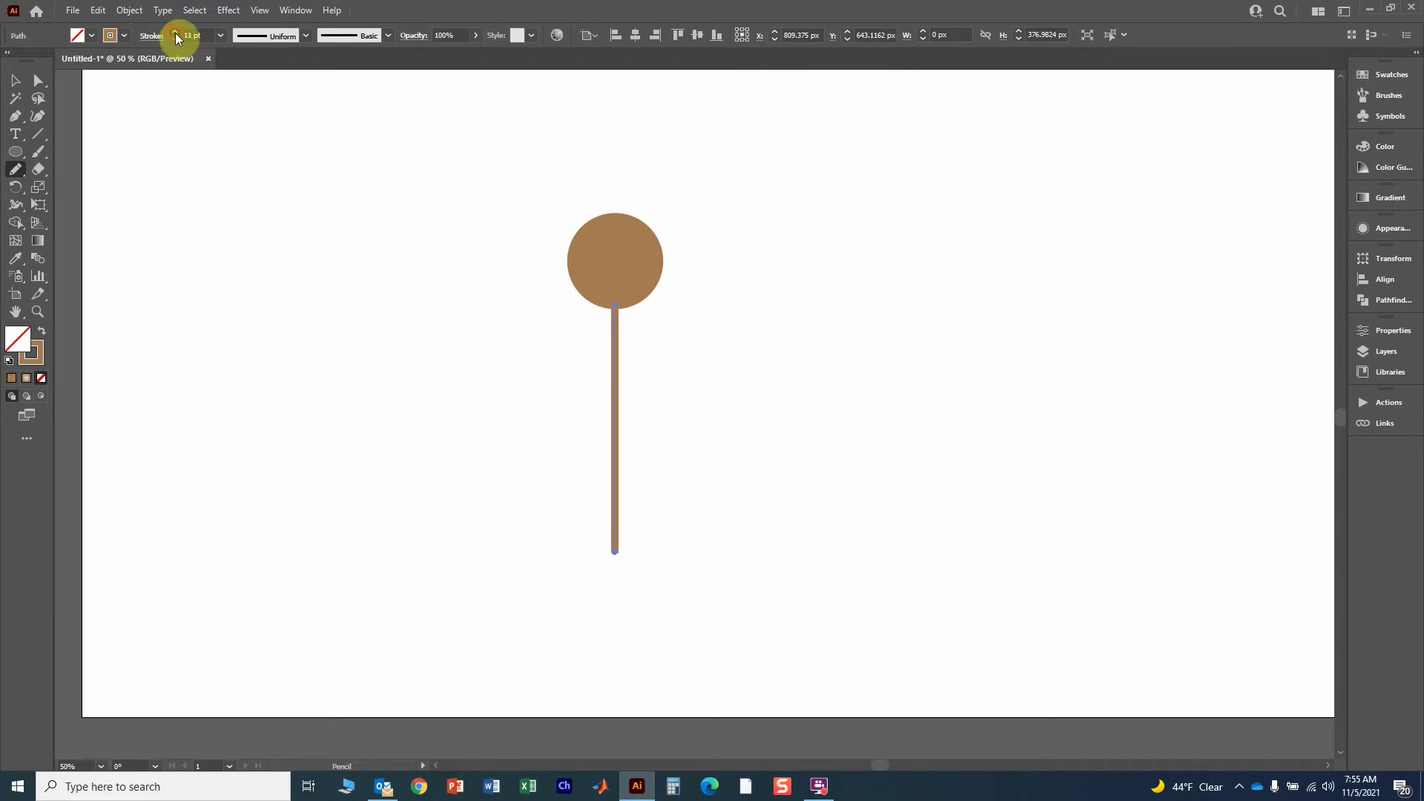
left_click(175, 32)
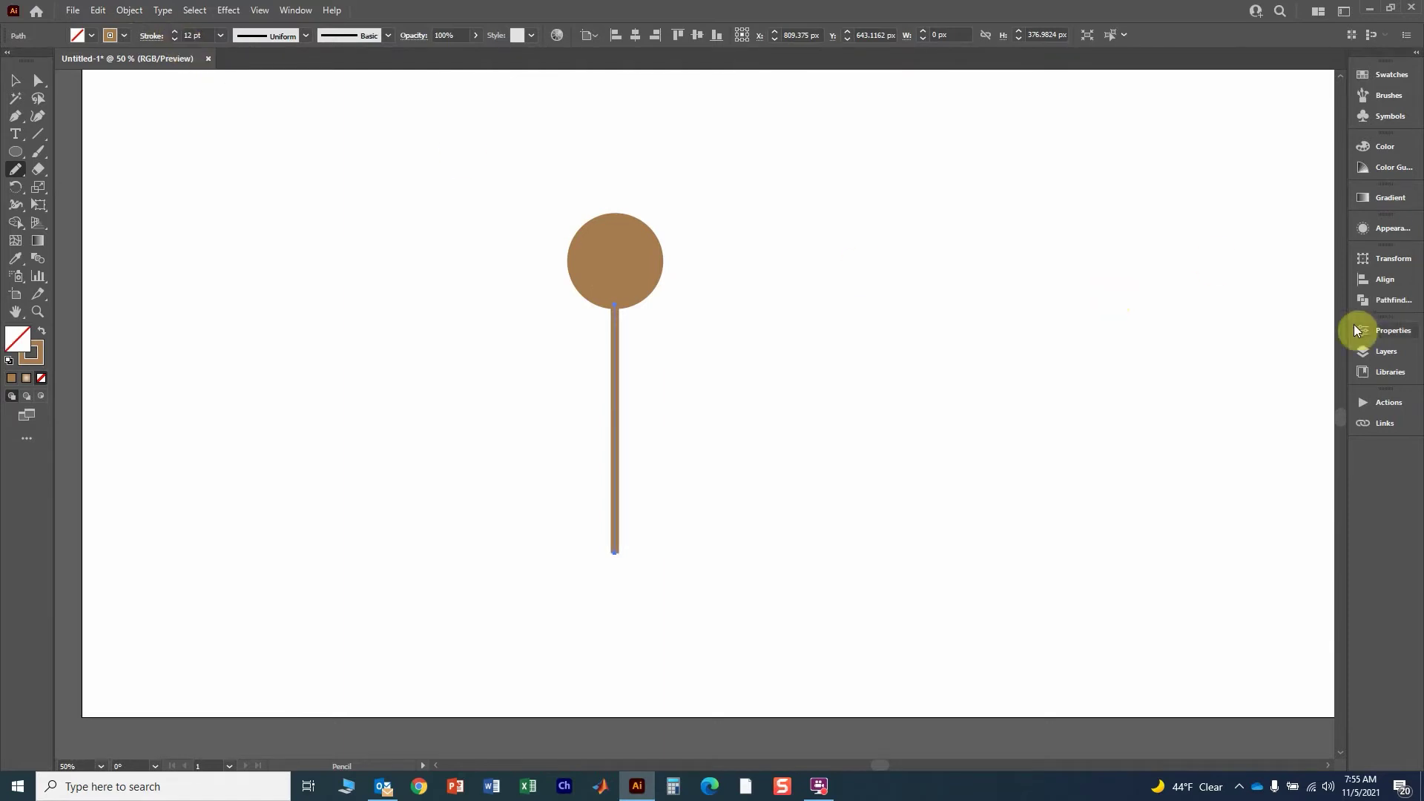
- Set the brown line's stroke to Round Cap and Round Join through the Appearance panel
left_click(1390, 232)
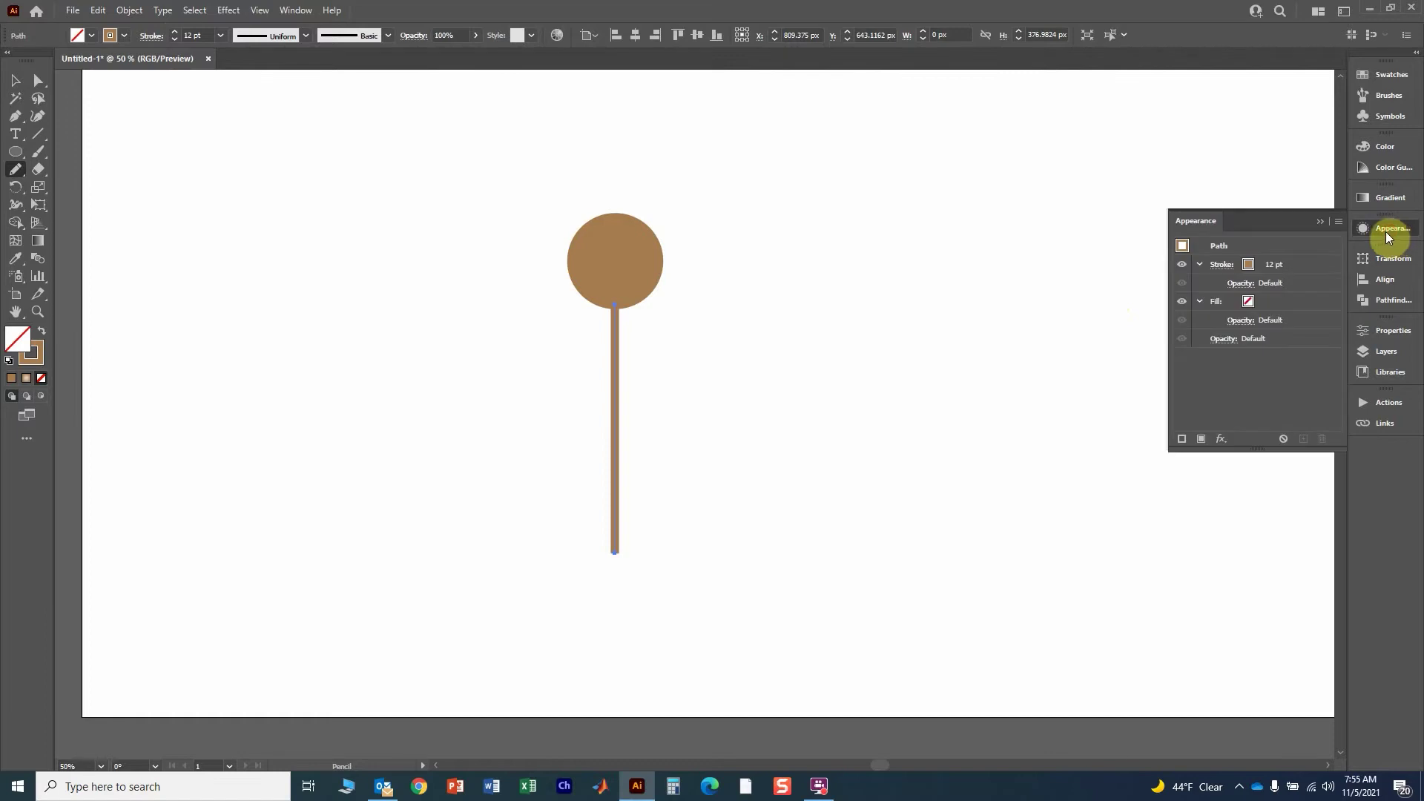
left_click(1223, 265)
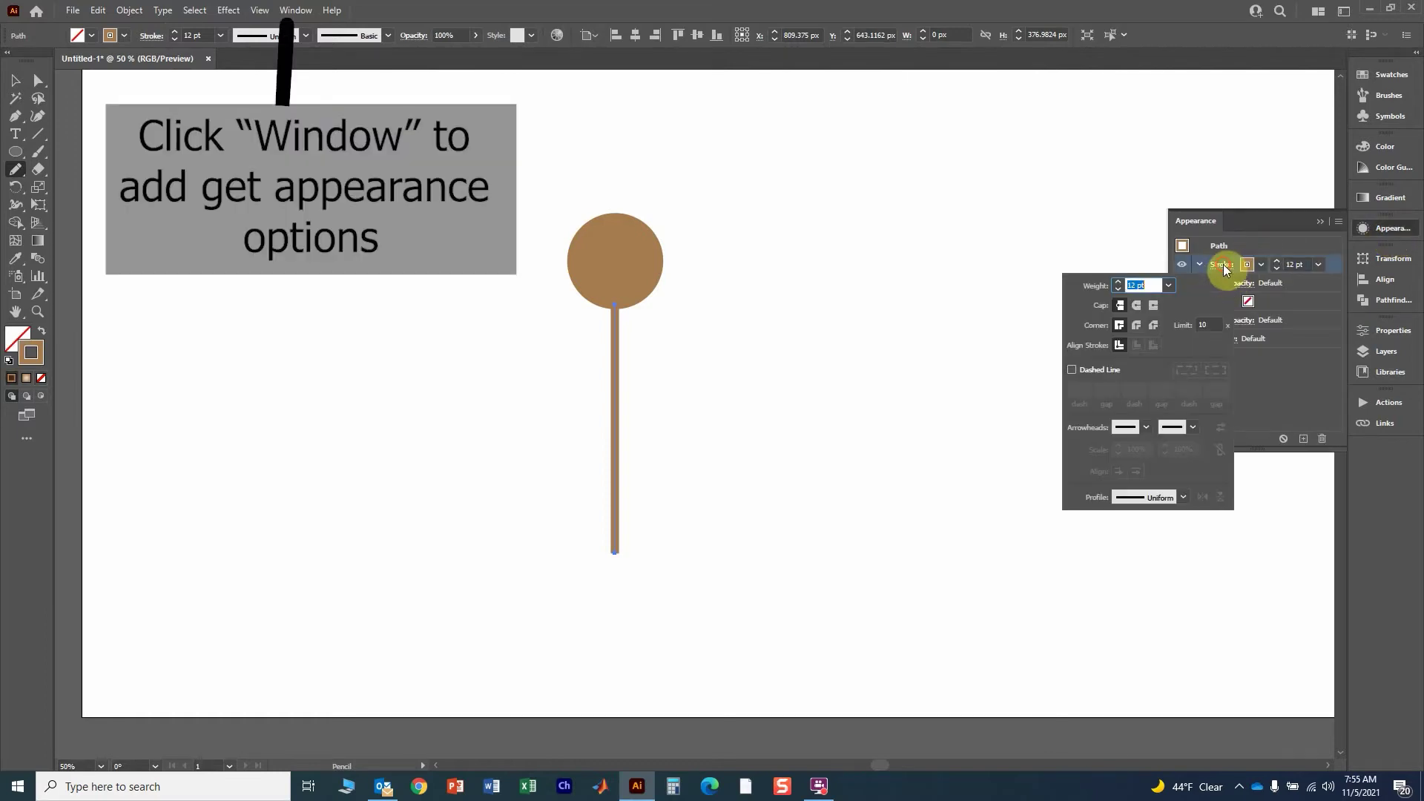
left_click(1137, 305)
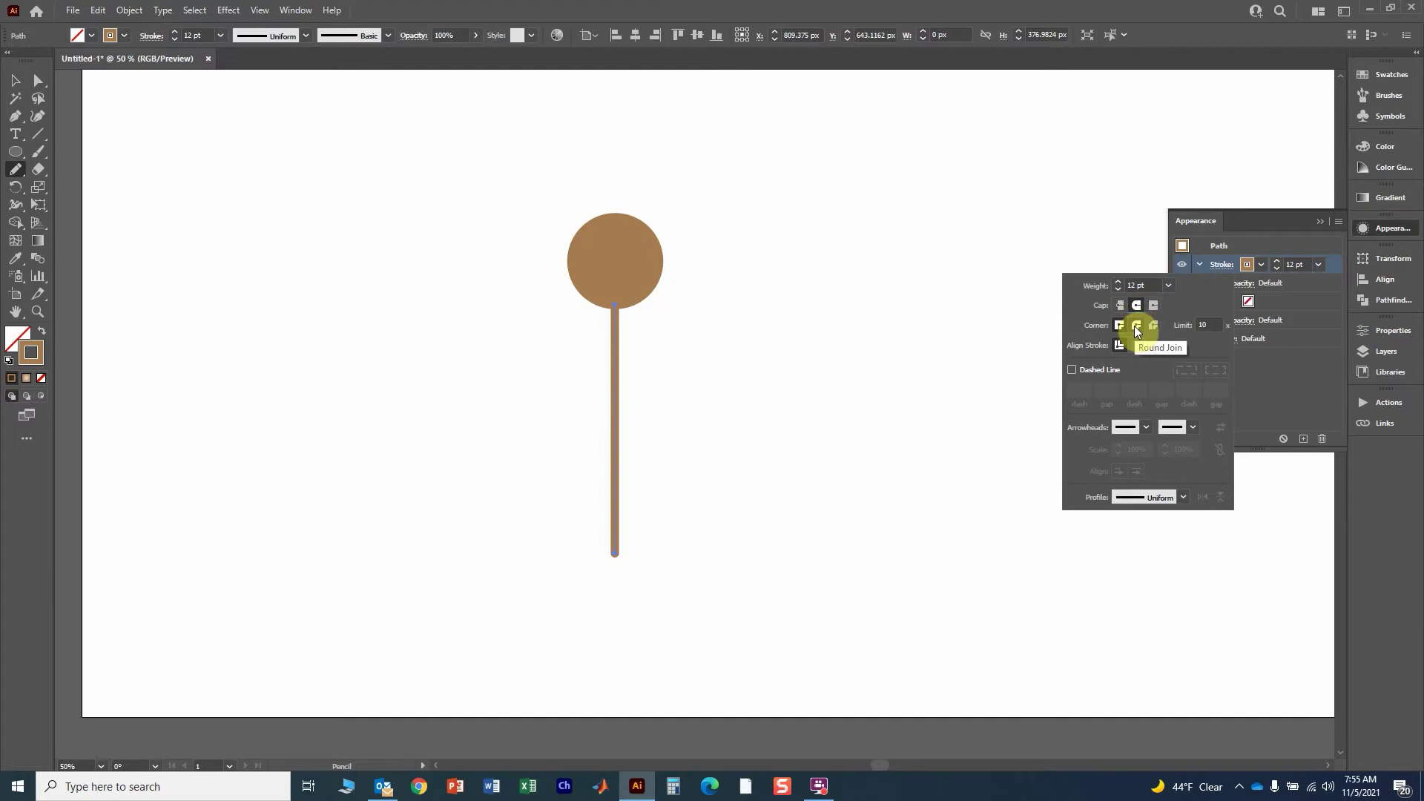
left_click(1135, 326)
left_click(22, 174)
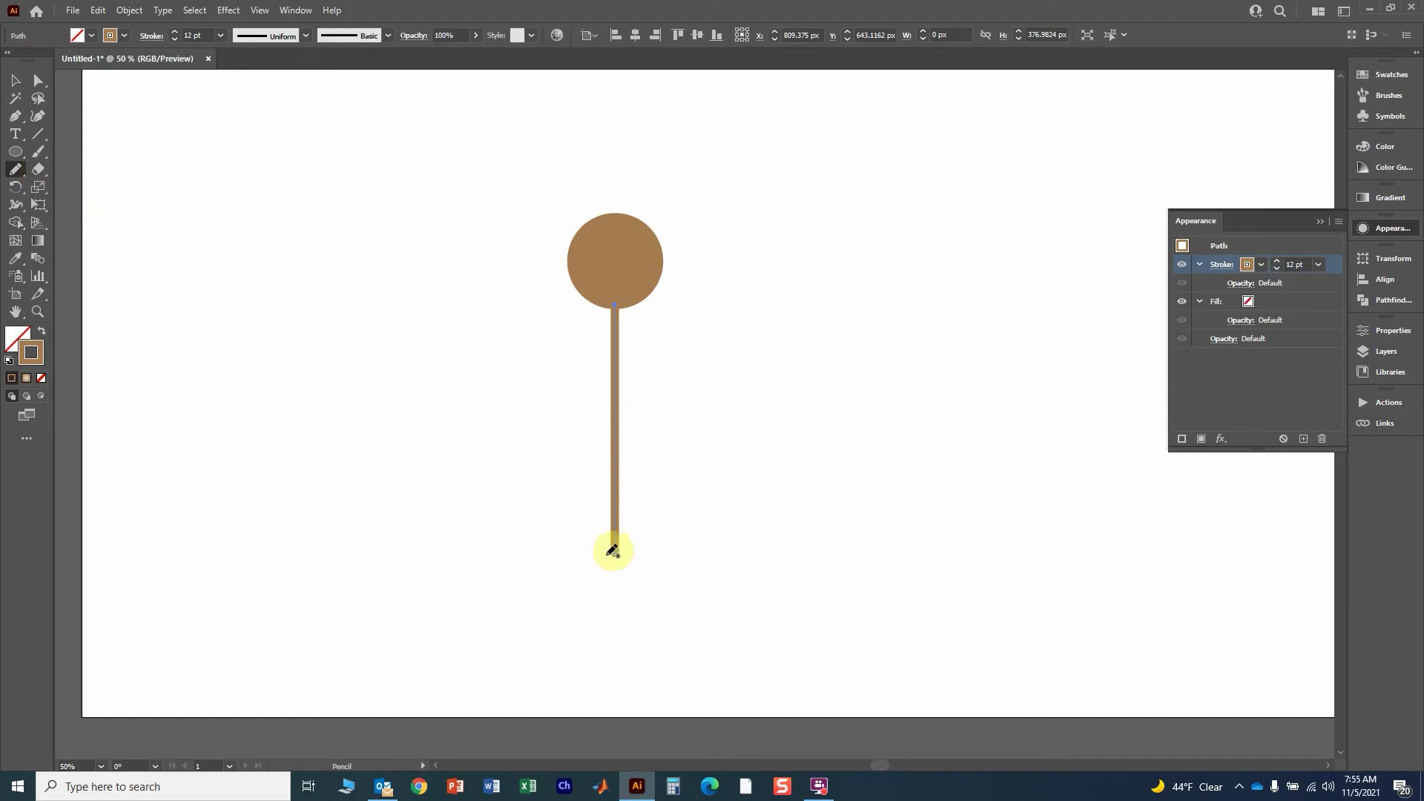
- Draw a branch curving down-left from the stem, redraw the bend smoothly, and open Pencil Tool Options
left_click_drag(614, 549, 527, 659)
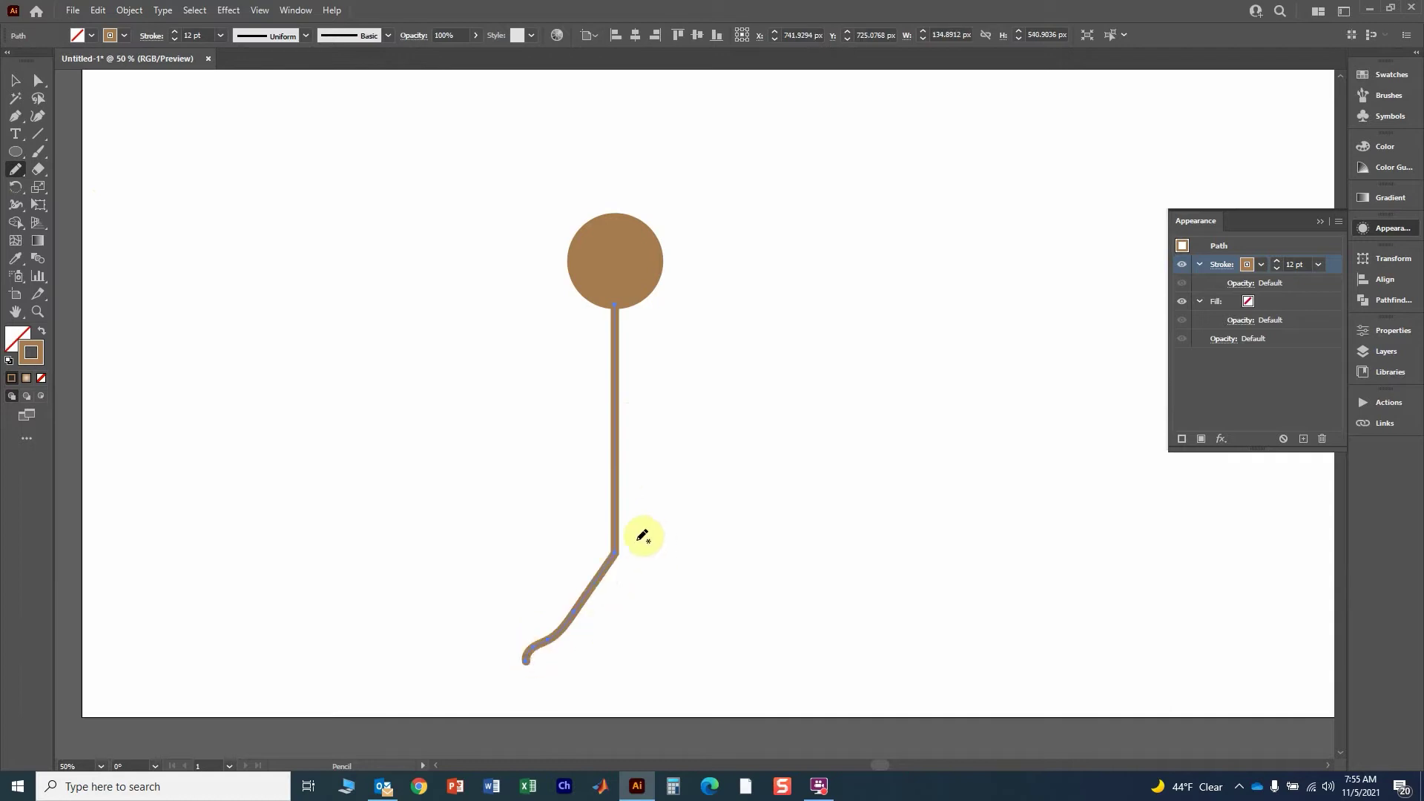
scroll(623, 560, "up", 4)
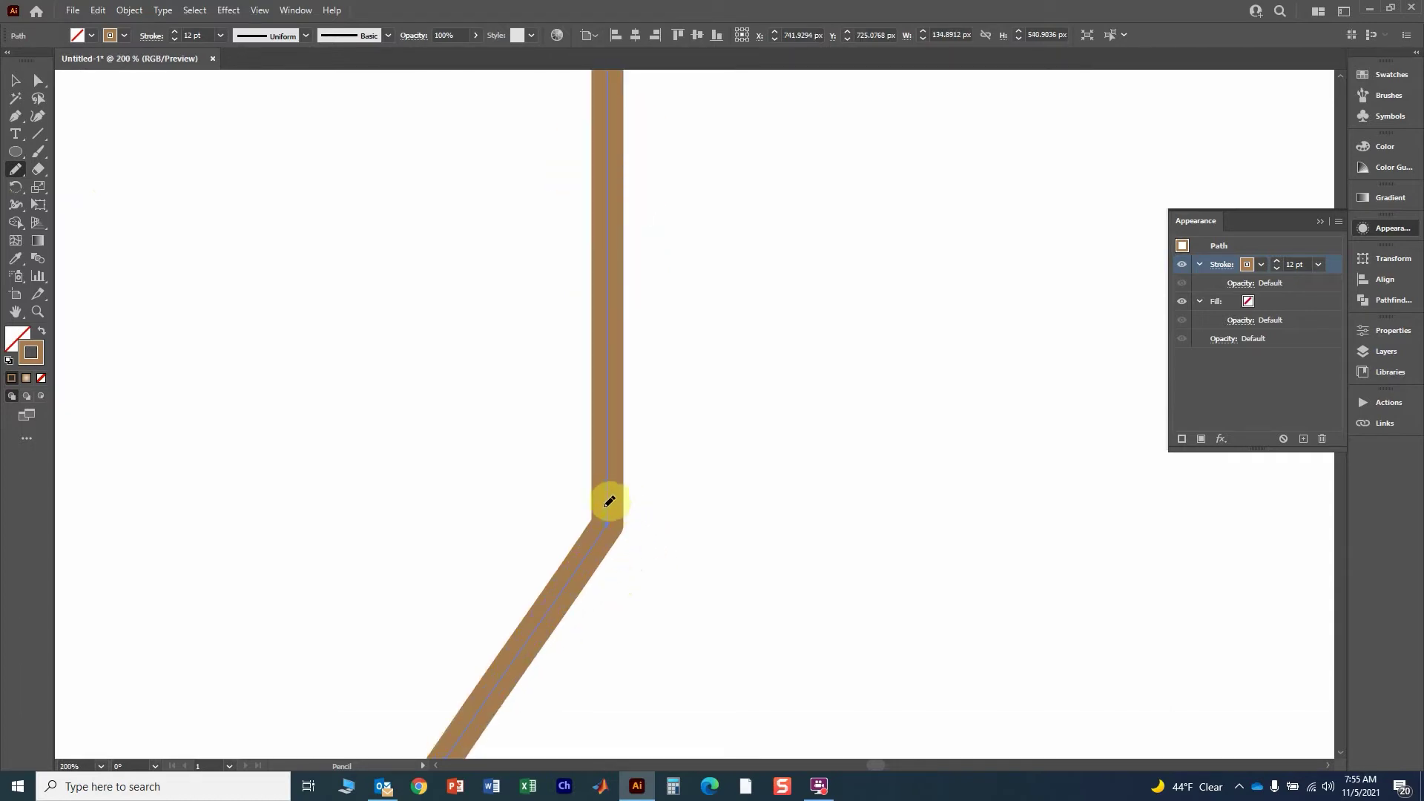
mouse_move(615, 494)
left_mouse_down()
mouse_move(611, 435)
mouse_move(586, 548)
mouse_move(566, 568)
left_mouse_up()
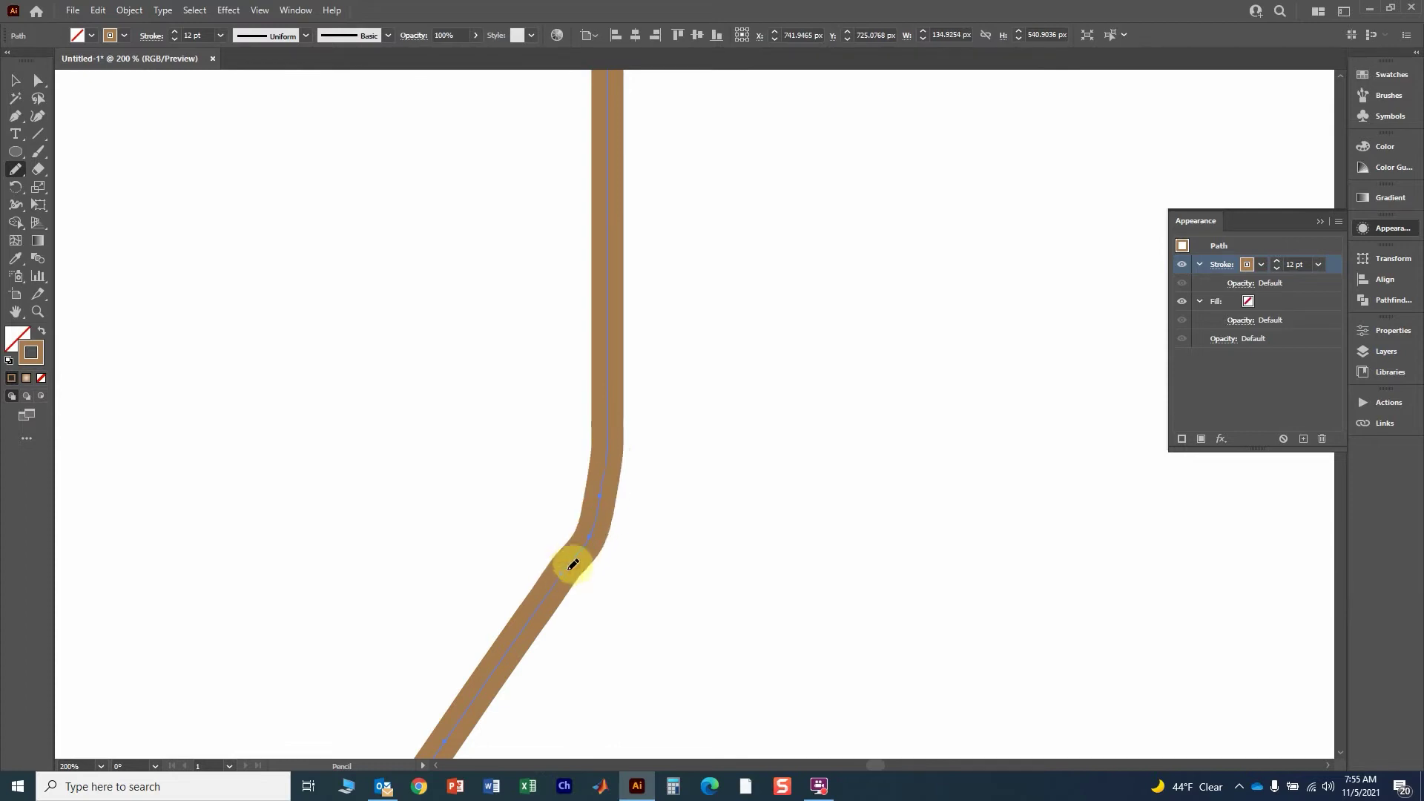
scroll(620, 527, "down", 3)
scroll(623, 542, "down", 1)
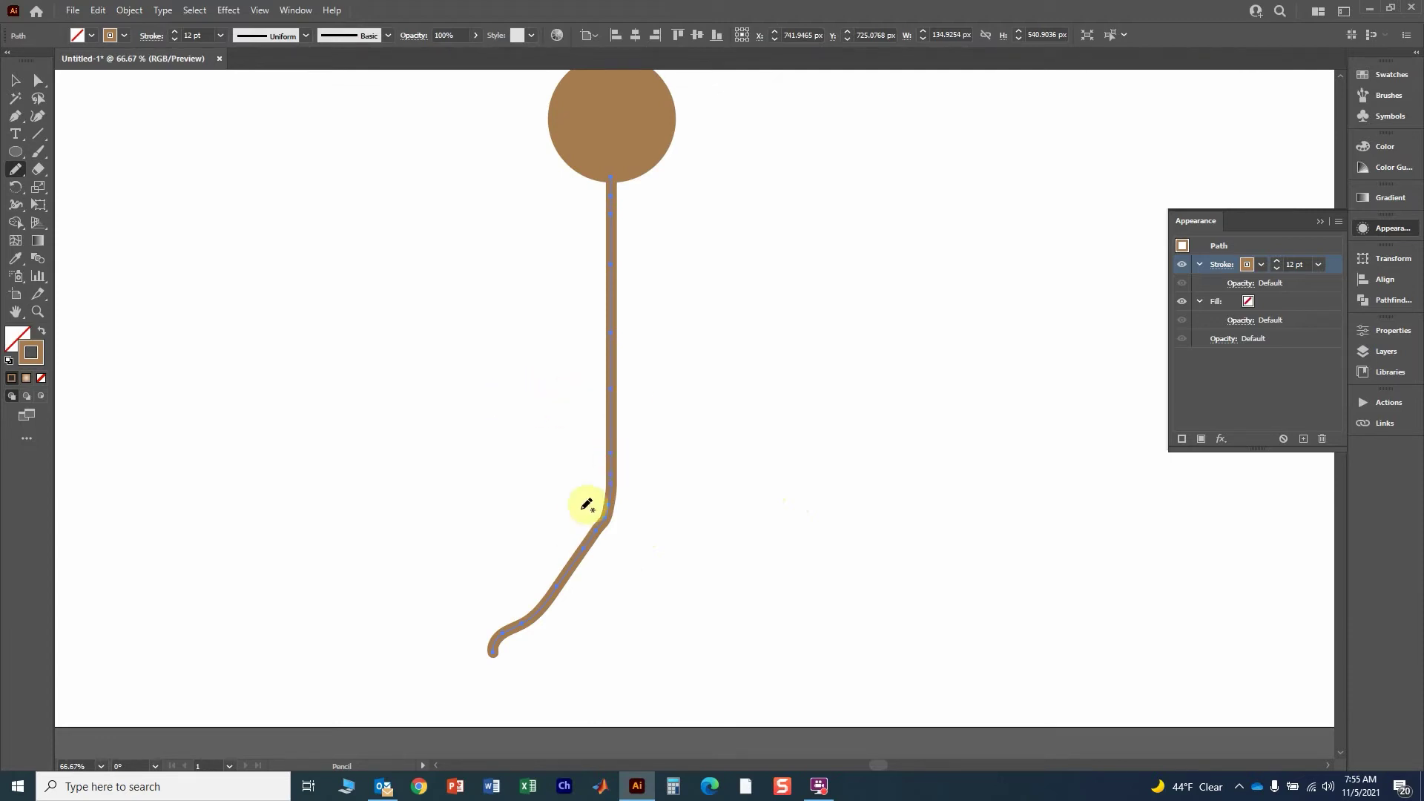
left_click_drag(616, 491, 611, 464)
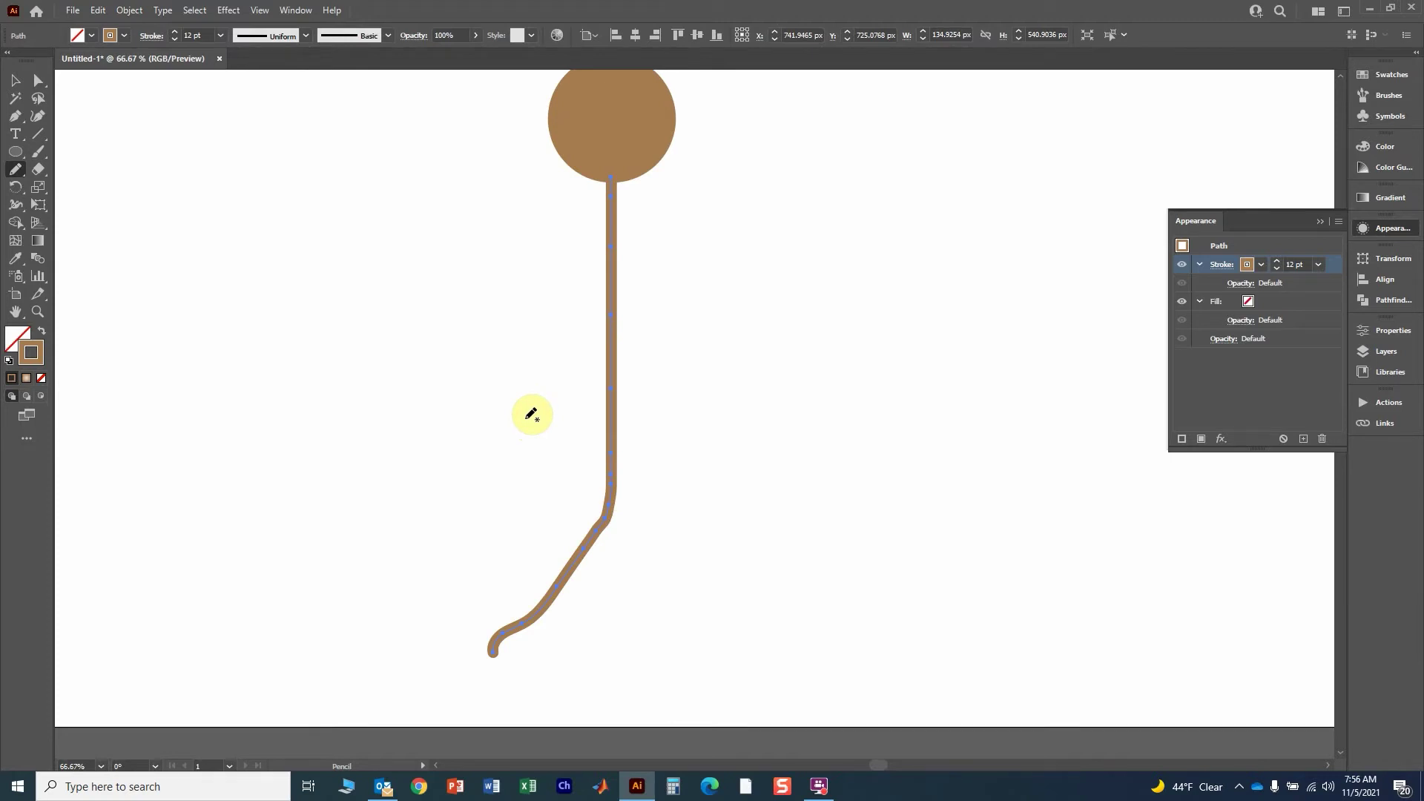
key("Return")
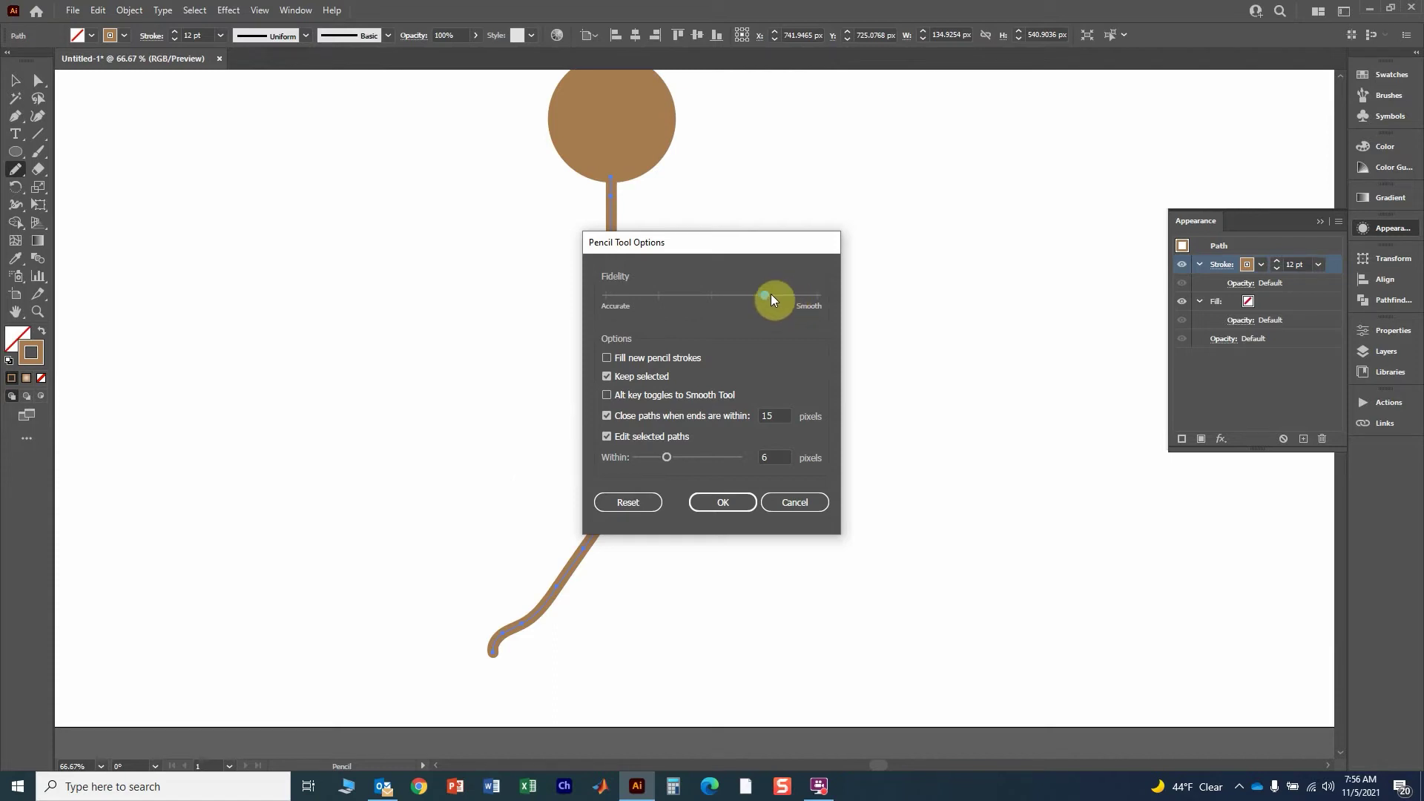
- Accept the Smooth-leaning fidelity, check the stem path, and return to the Pencil tool
left_click(724, 502)
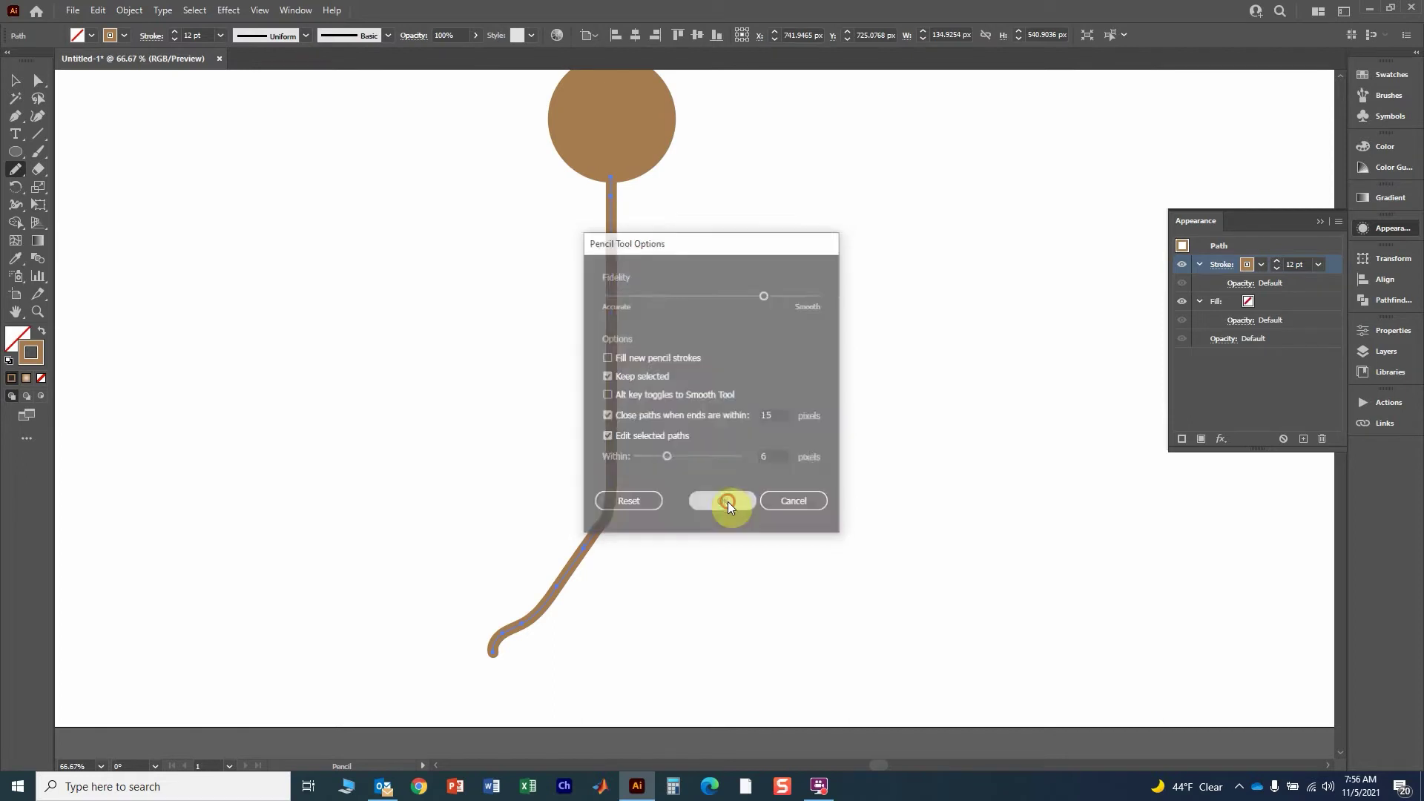
left_click(13, 83)
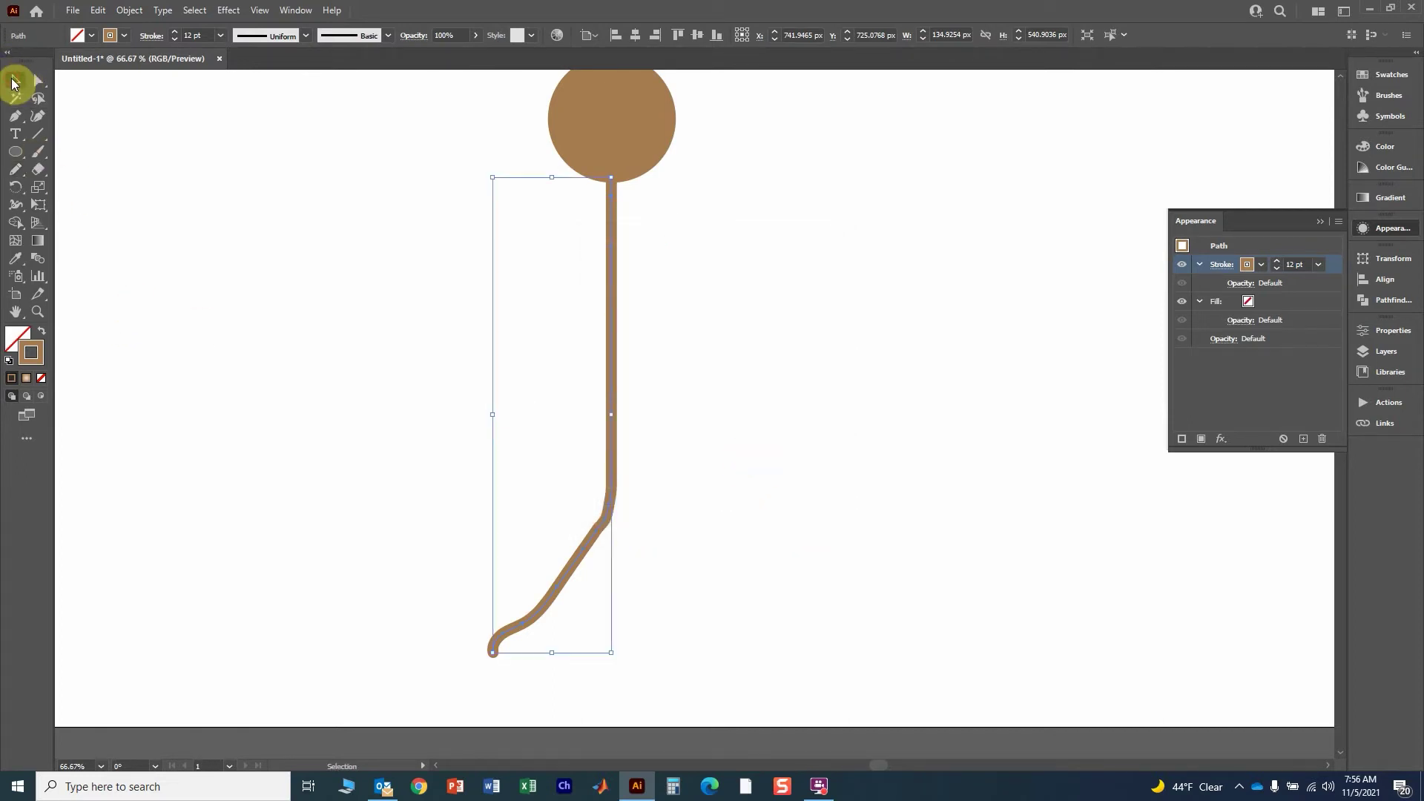
left_click(15, 175)
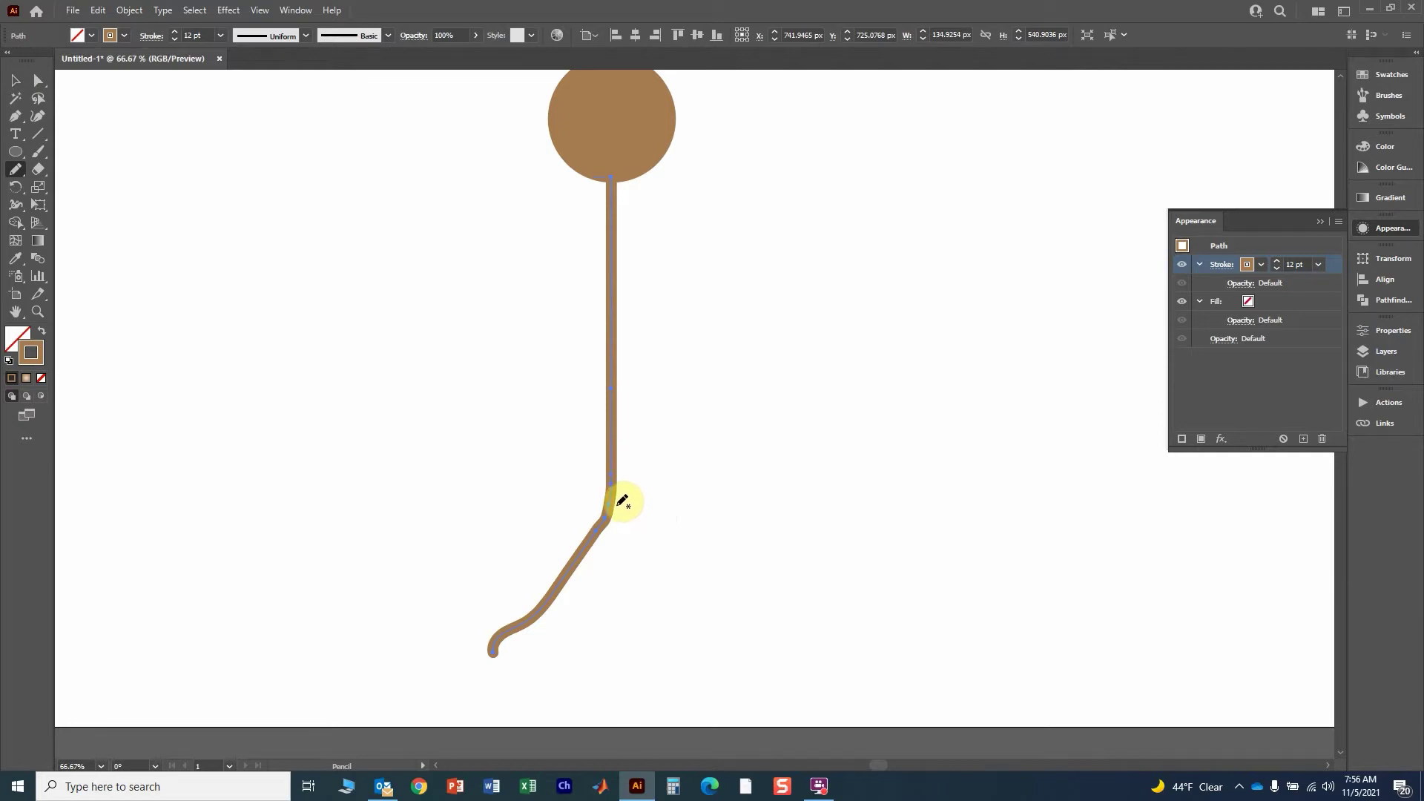
- Redraw the axon's tail to curve down-right, check its bounding box, then deselect it
mouse_move(617, 484)
left_mouse_down()
mouse_move(607, 518)
mouse_move(649, 581)
mouse_move(720, 651)
left_mouse_up()
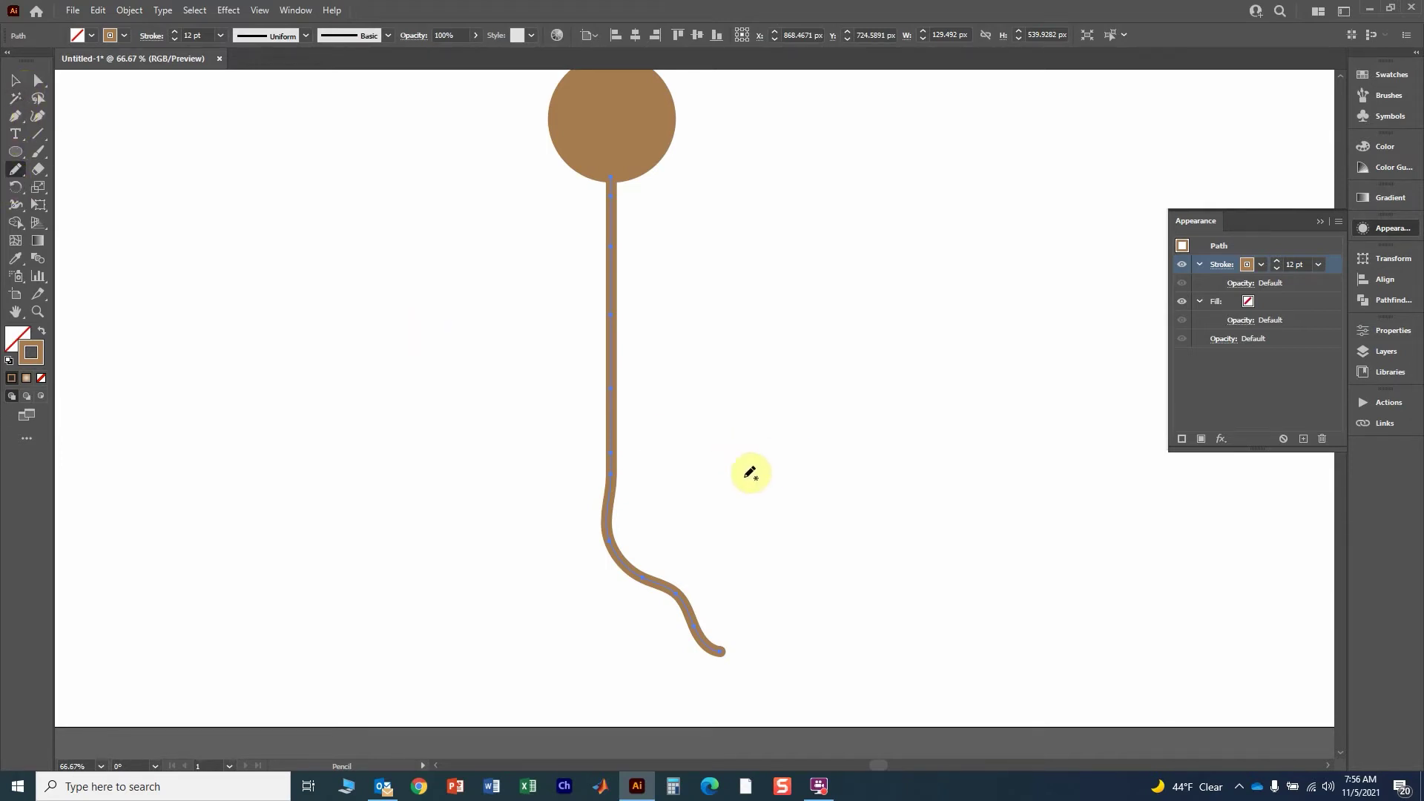
key("ctrl")
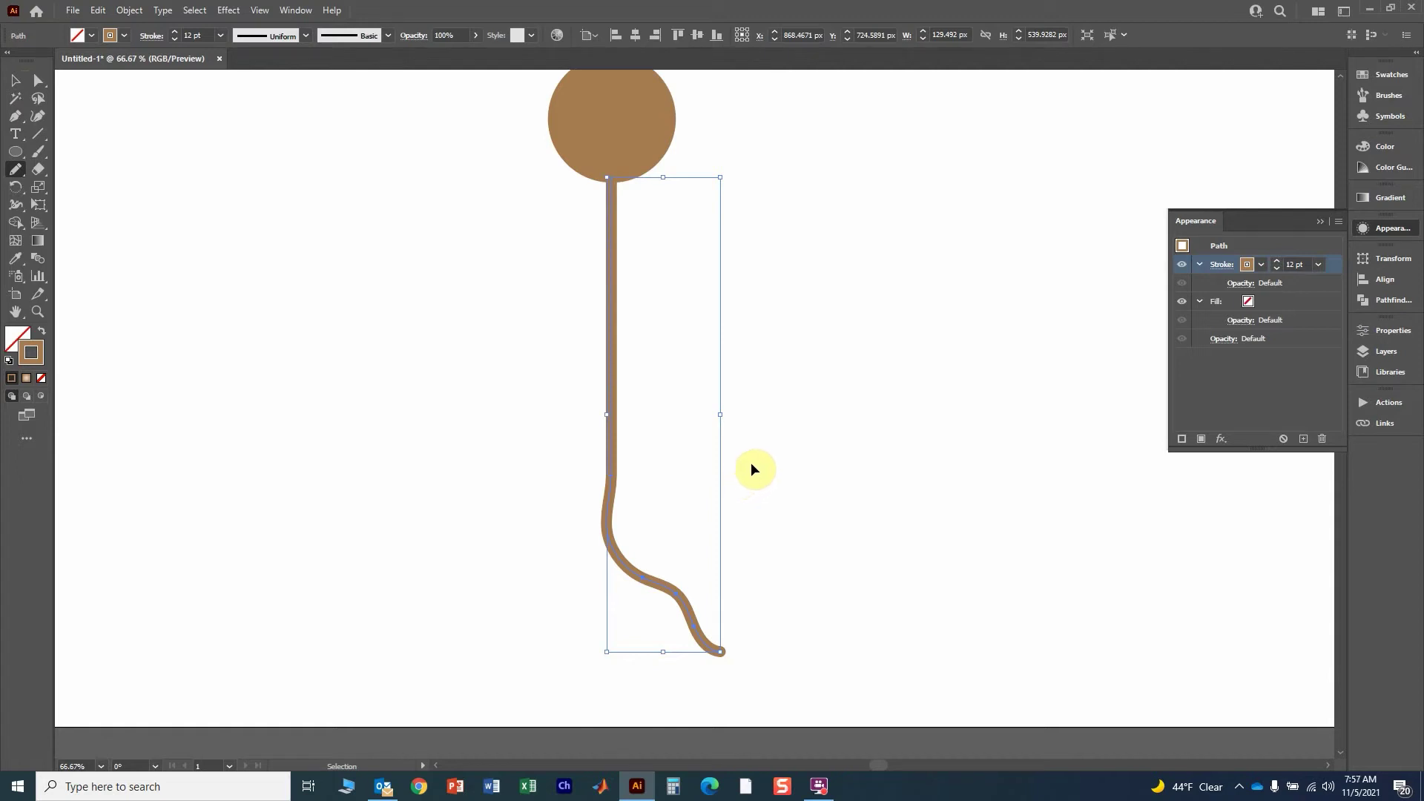
key("ctrl")
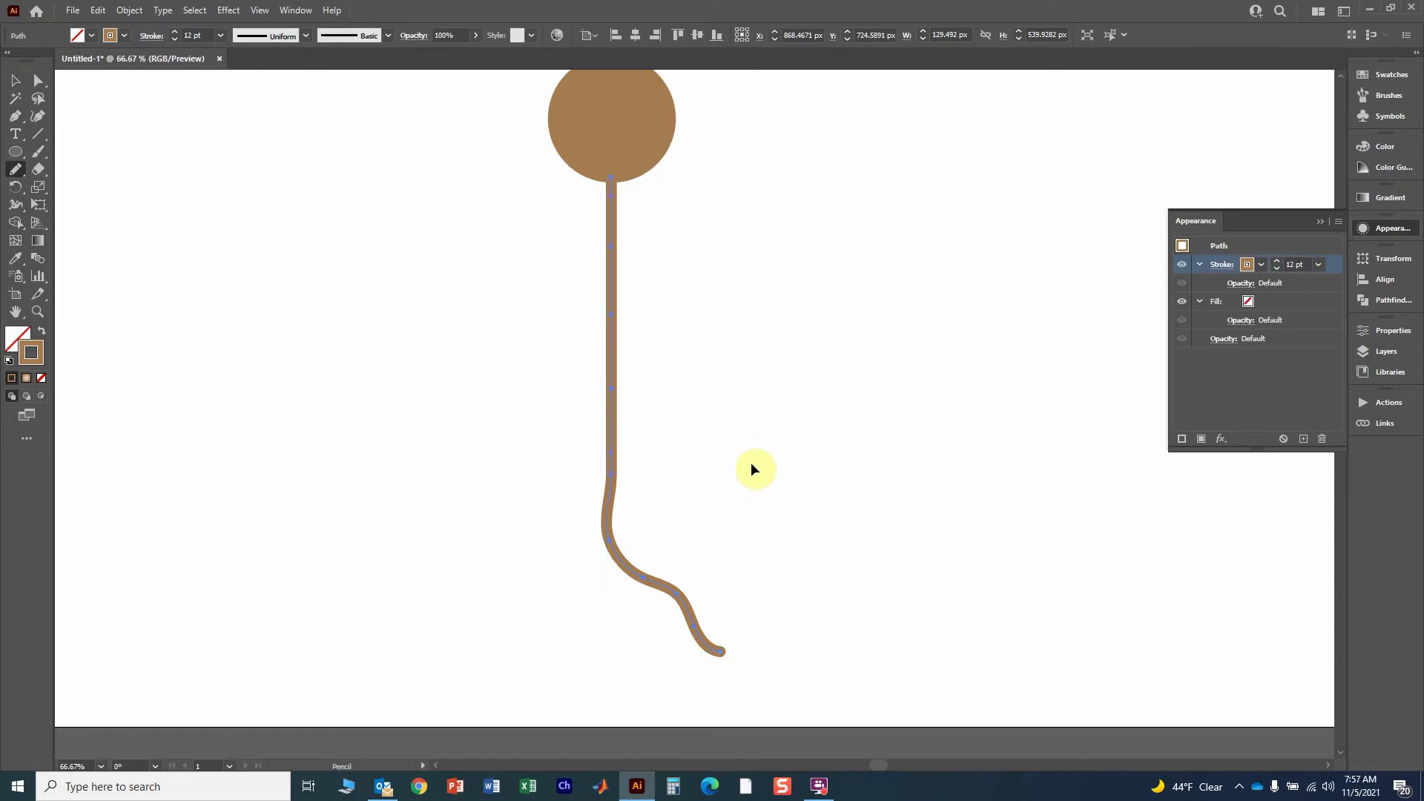
key("ctrl")
key("ctrl")
key("ctrl")
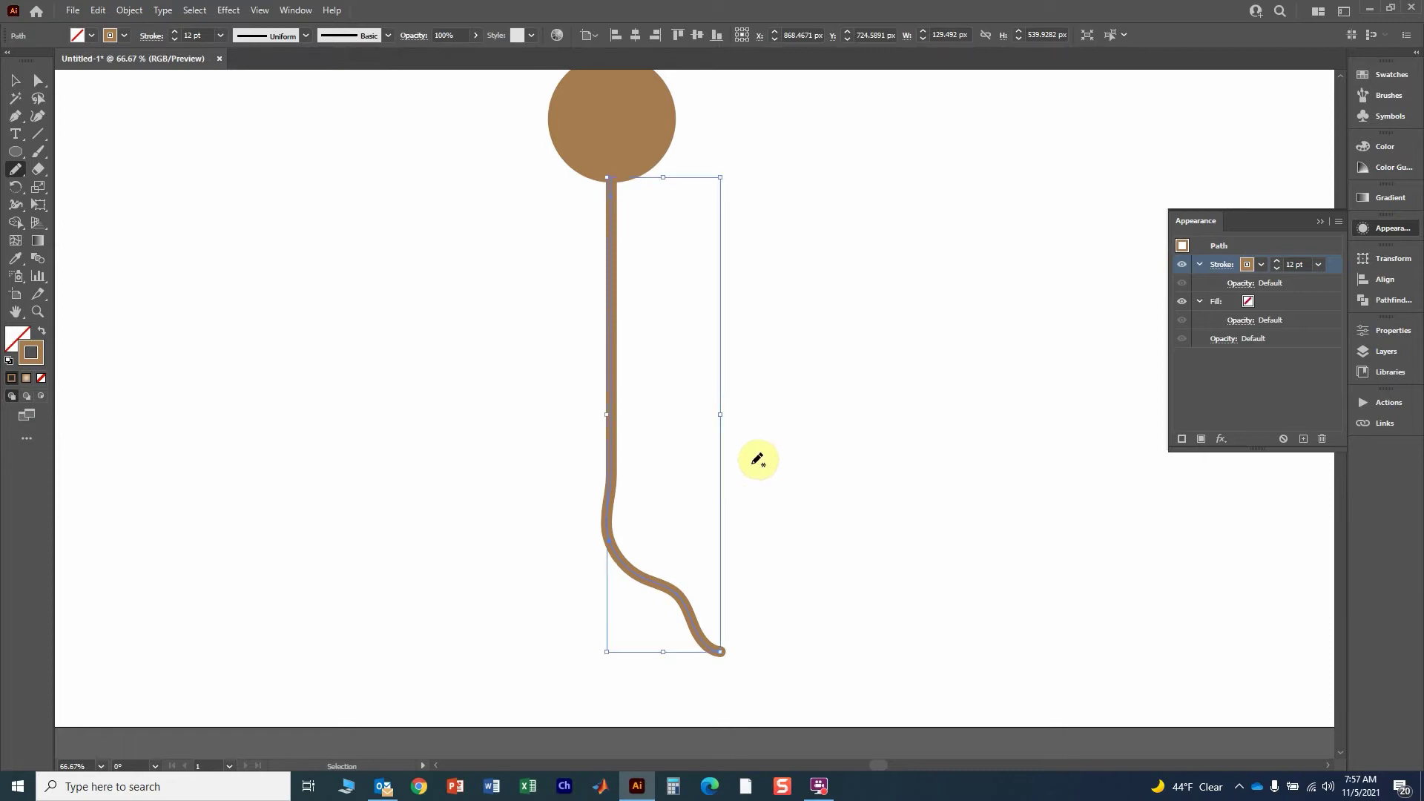
key("ctrl")
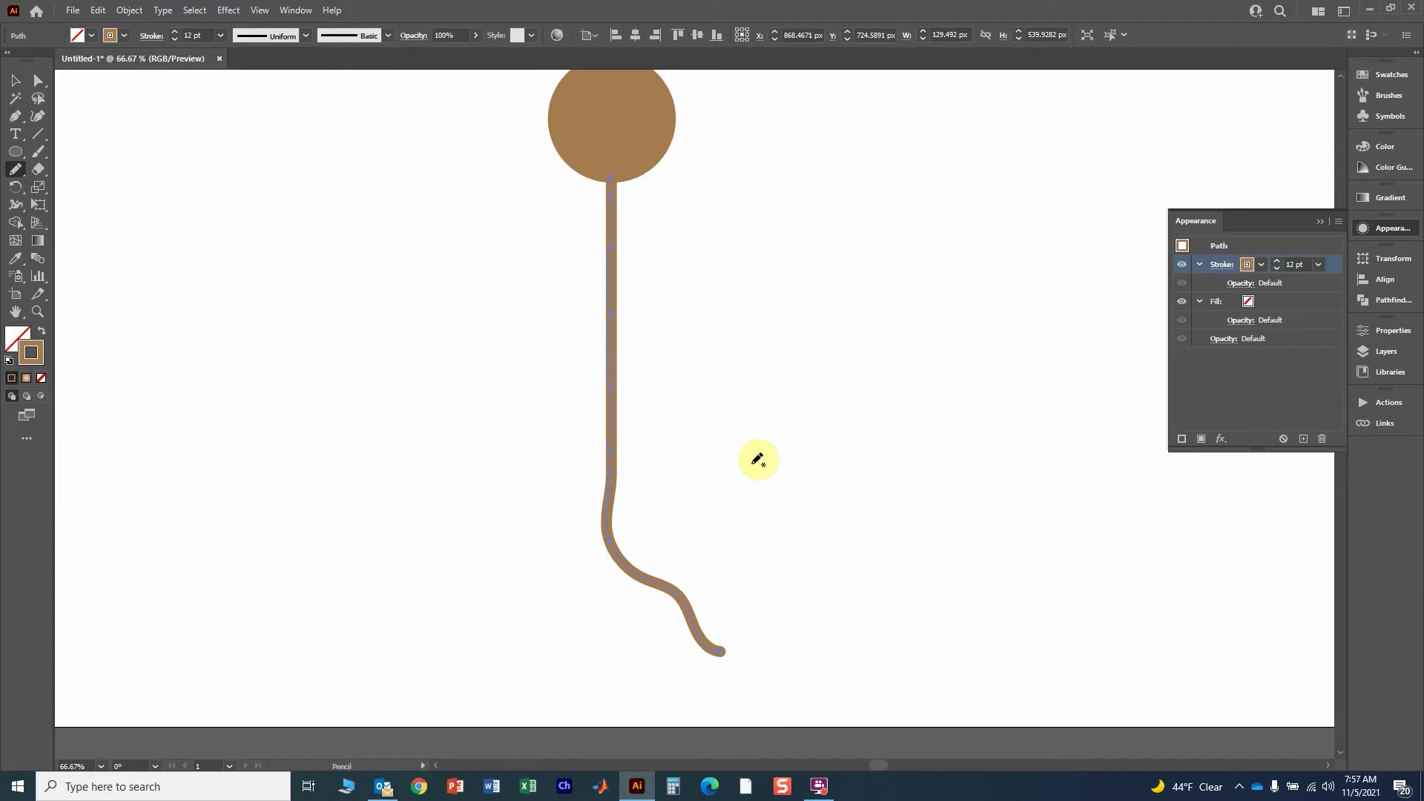
key("ctrl")
key("ctrl")
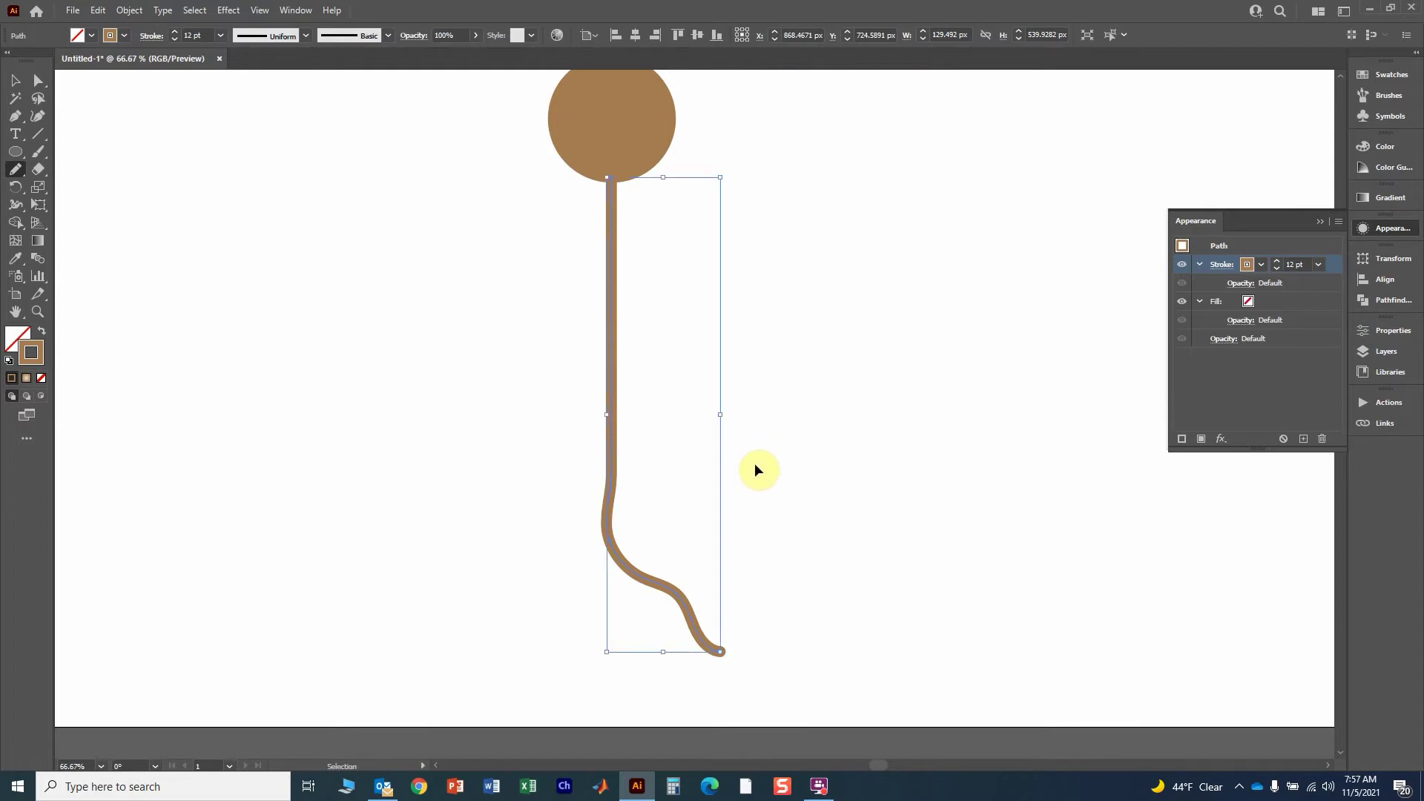
left_click(831, 442, "ctrl")
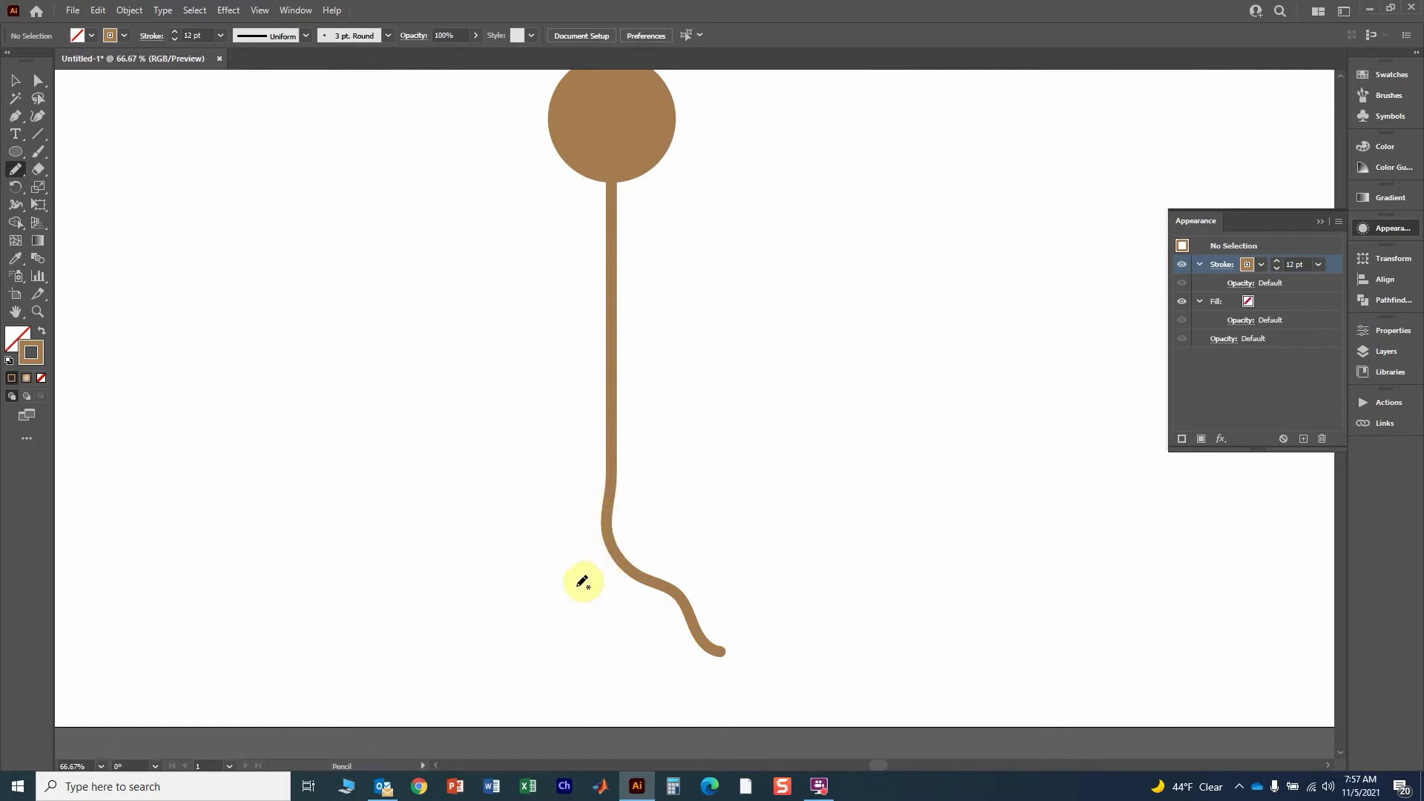
- Draw forking root branches off the axon's base, undoing a stray upward one, plus a long down-left branch
mouse_move(613, 515)
left_mouse_down()
mouse_move(586, 577)
mouse_move(504, 659)
left_mouse_up()
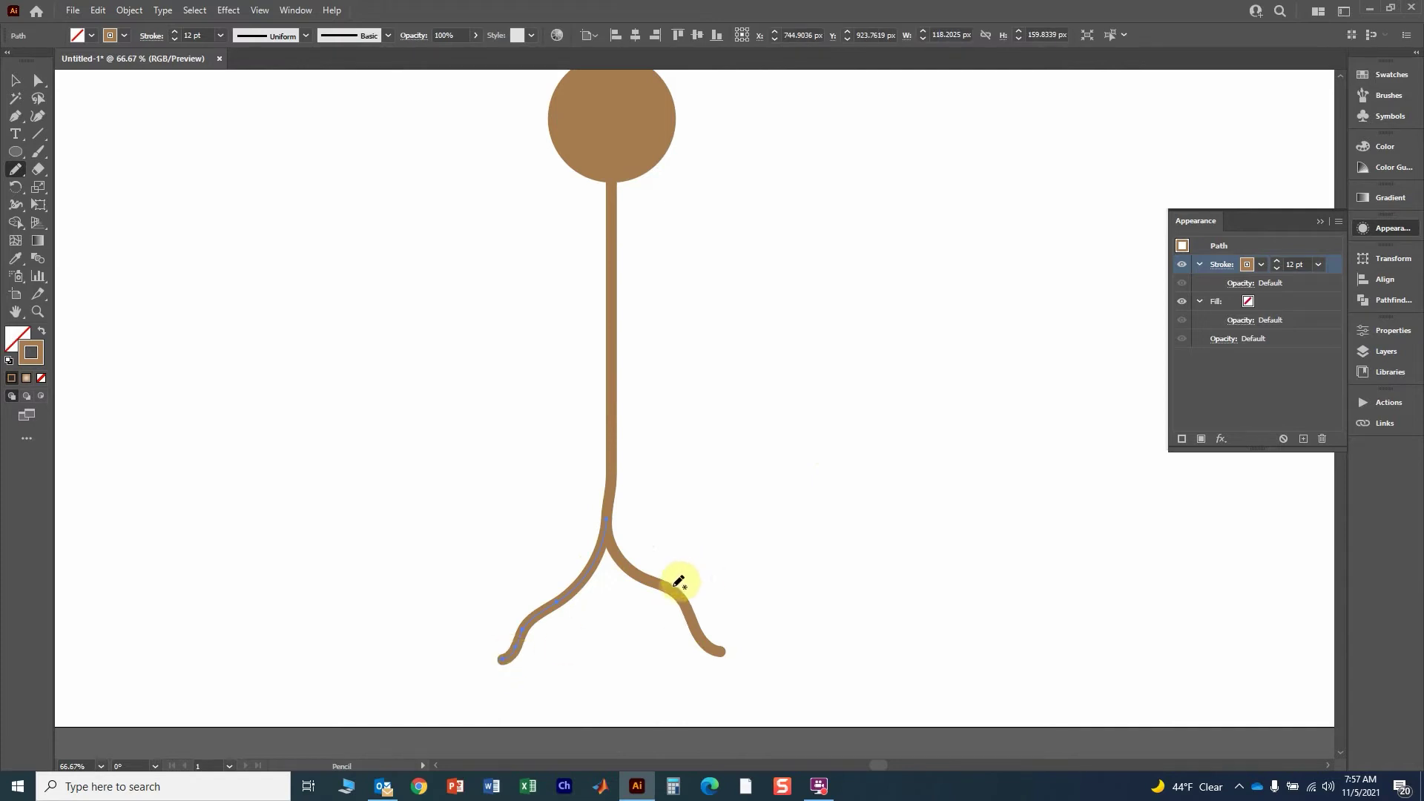
left_click_drag(673, 586, 751, 602)
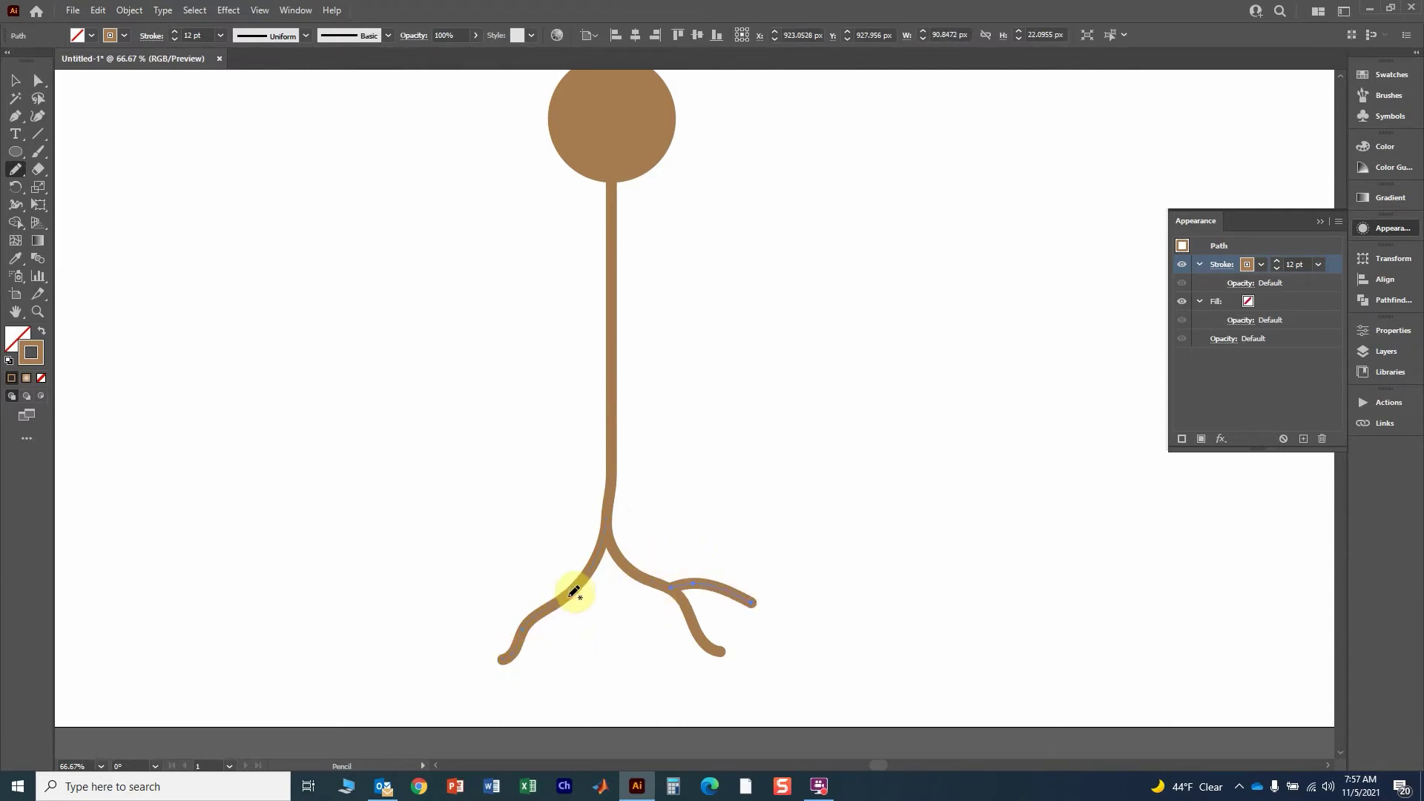
left_click_drag(568, 594, 544, 674)
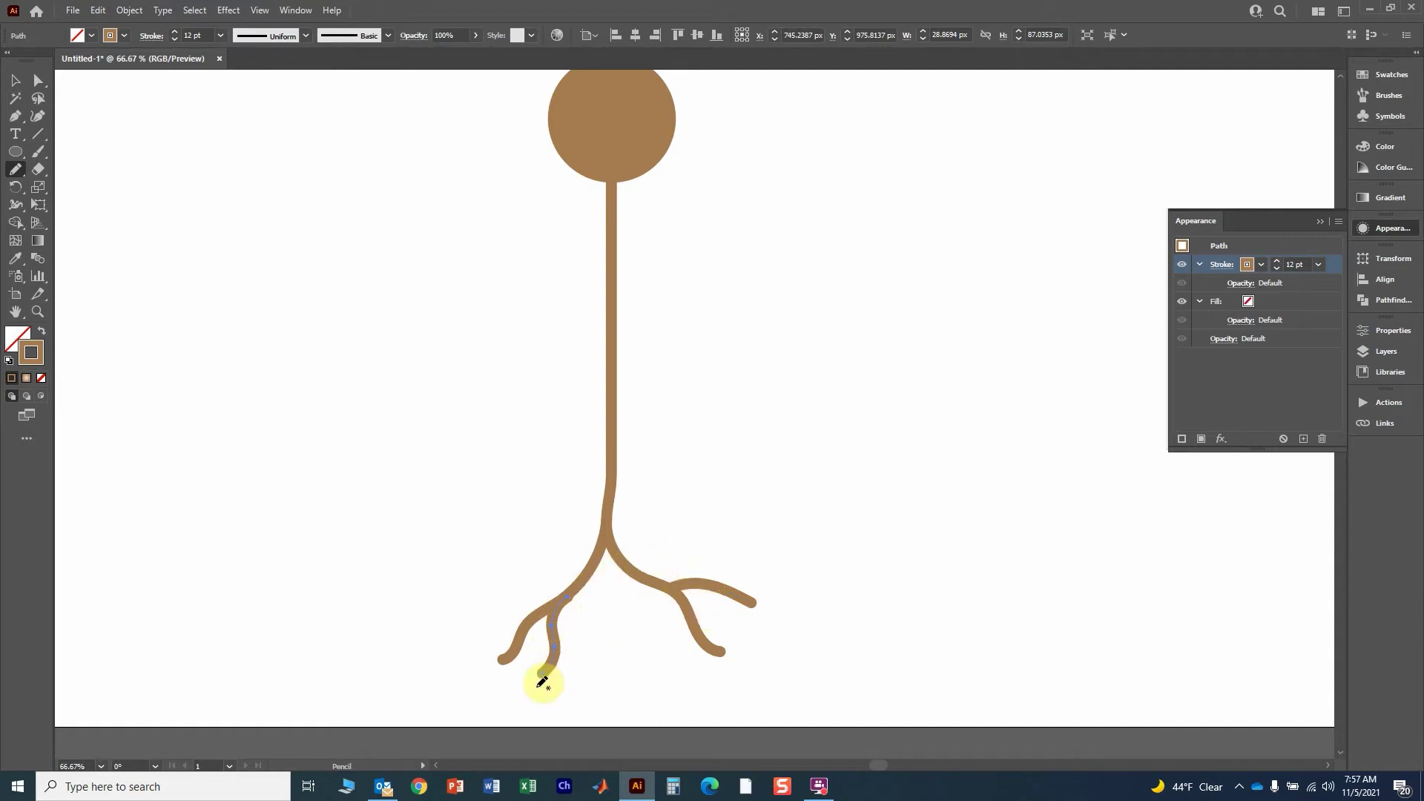
left_click_drag(718, 583, 784, 581)
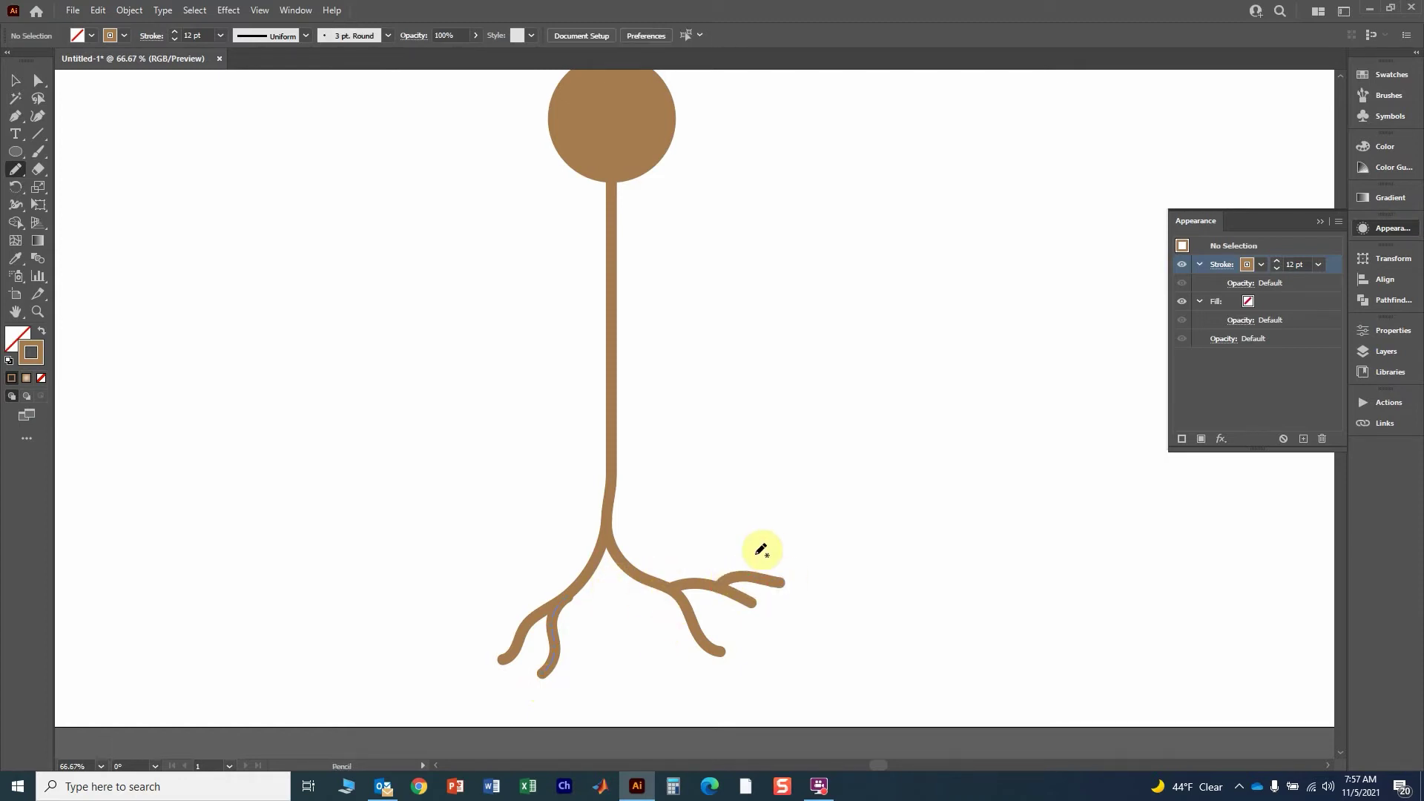
left_click_drag(758, 575, 796, 540)
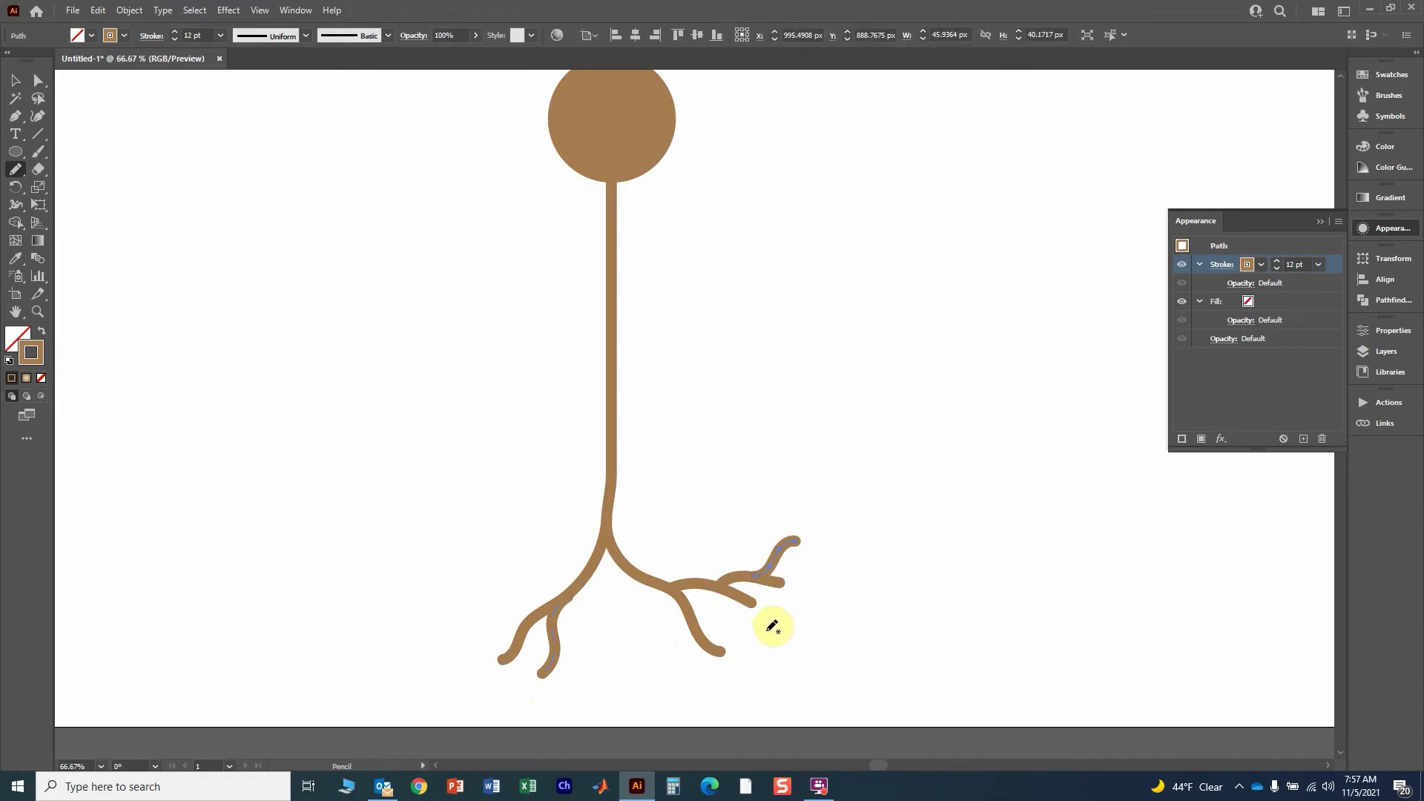
key("ctrl+z")
key("ctrl+z")
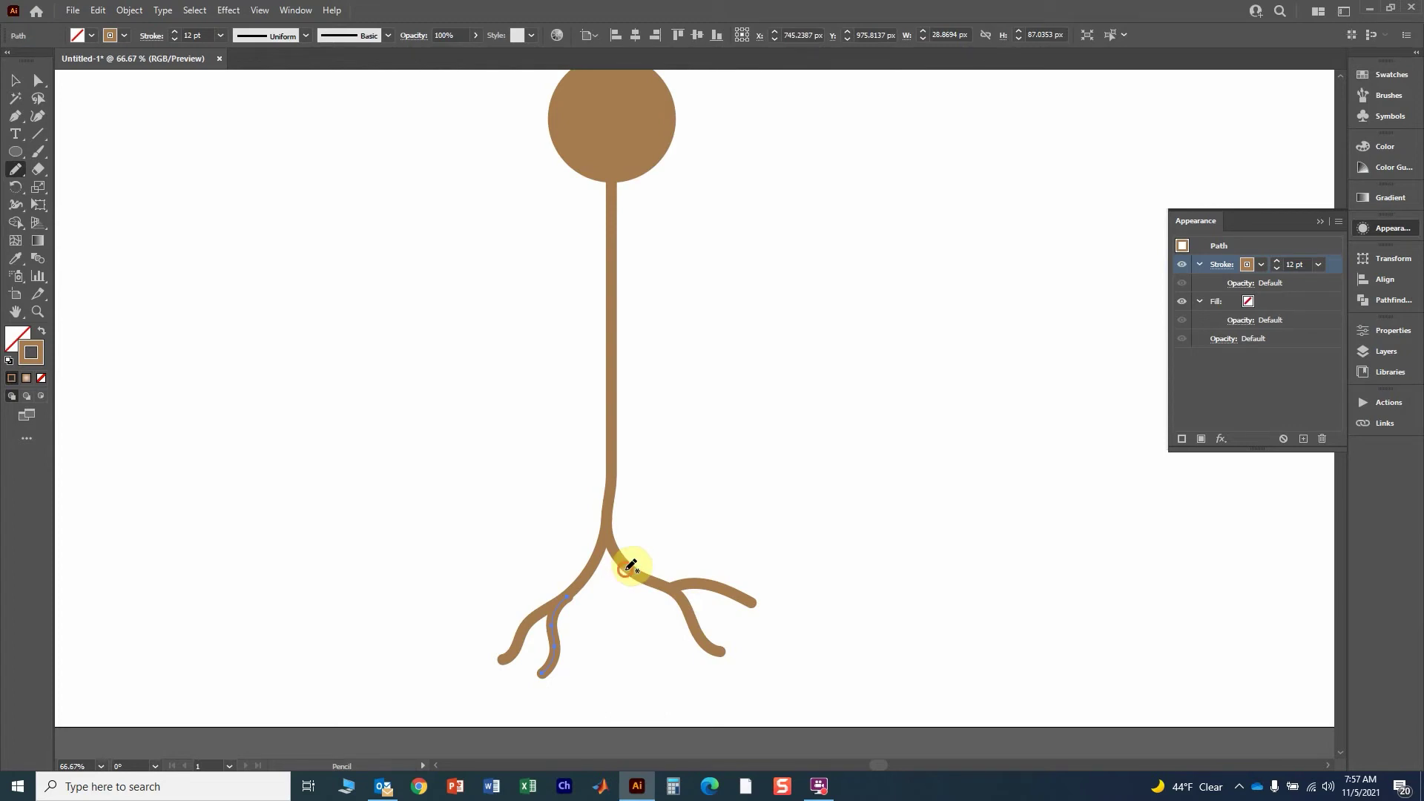
left_click_drag(627, 569, 610, 682)
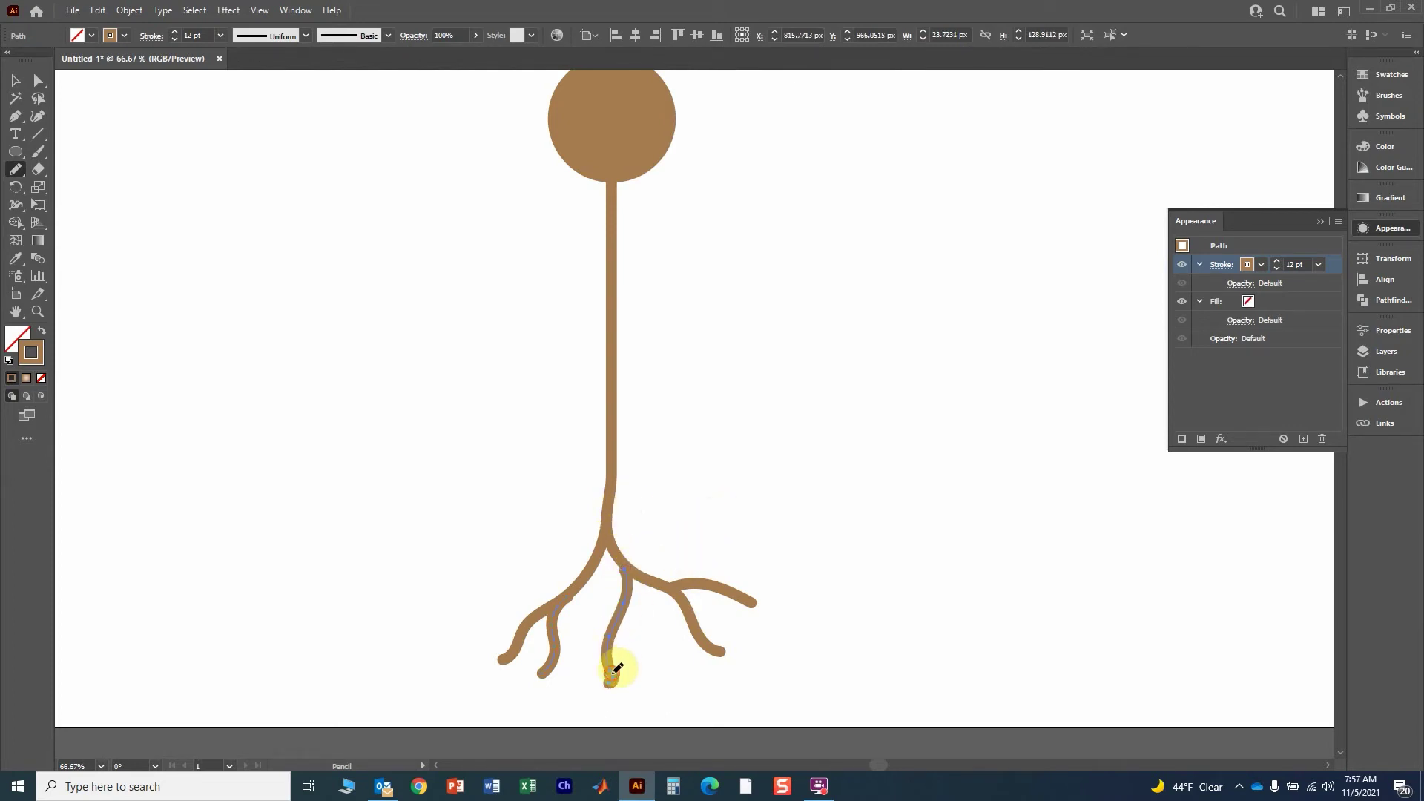
left_click_drag(618, 670, 619, 686)
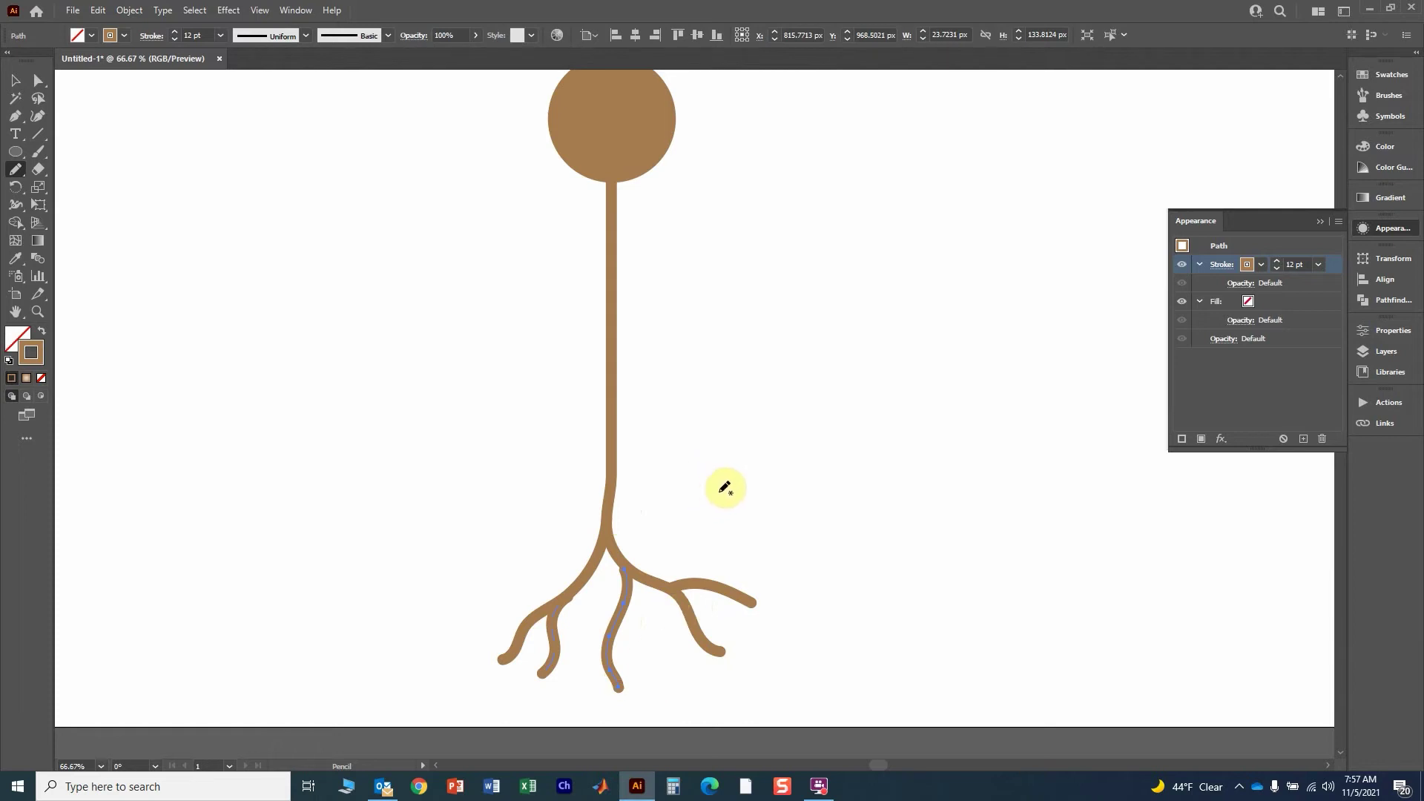
key("ctrl+shift+a")
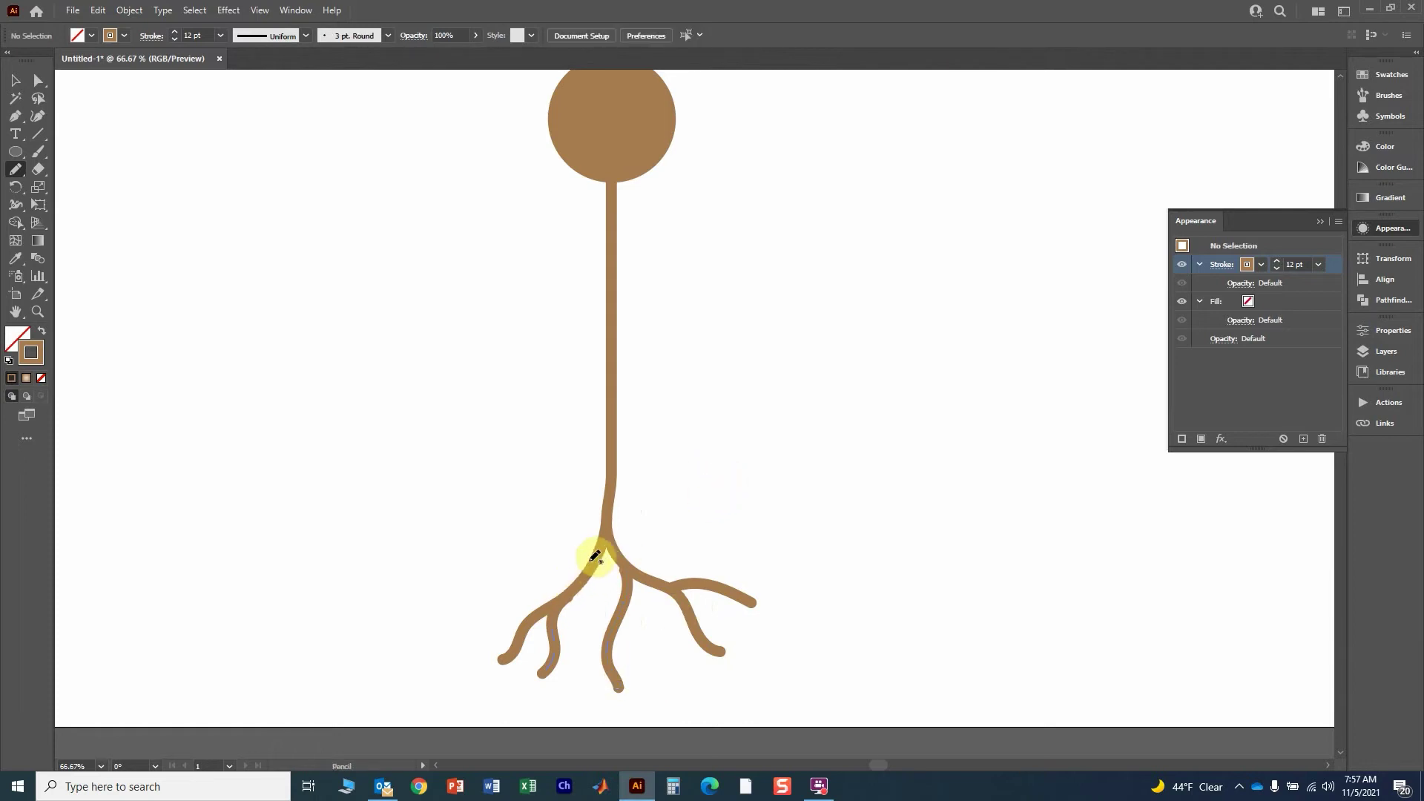
left_click_drag(605, 470, 478, 595)
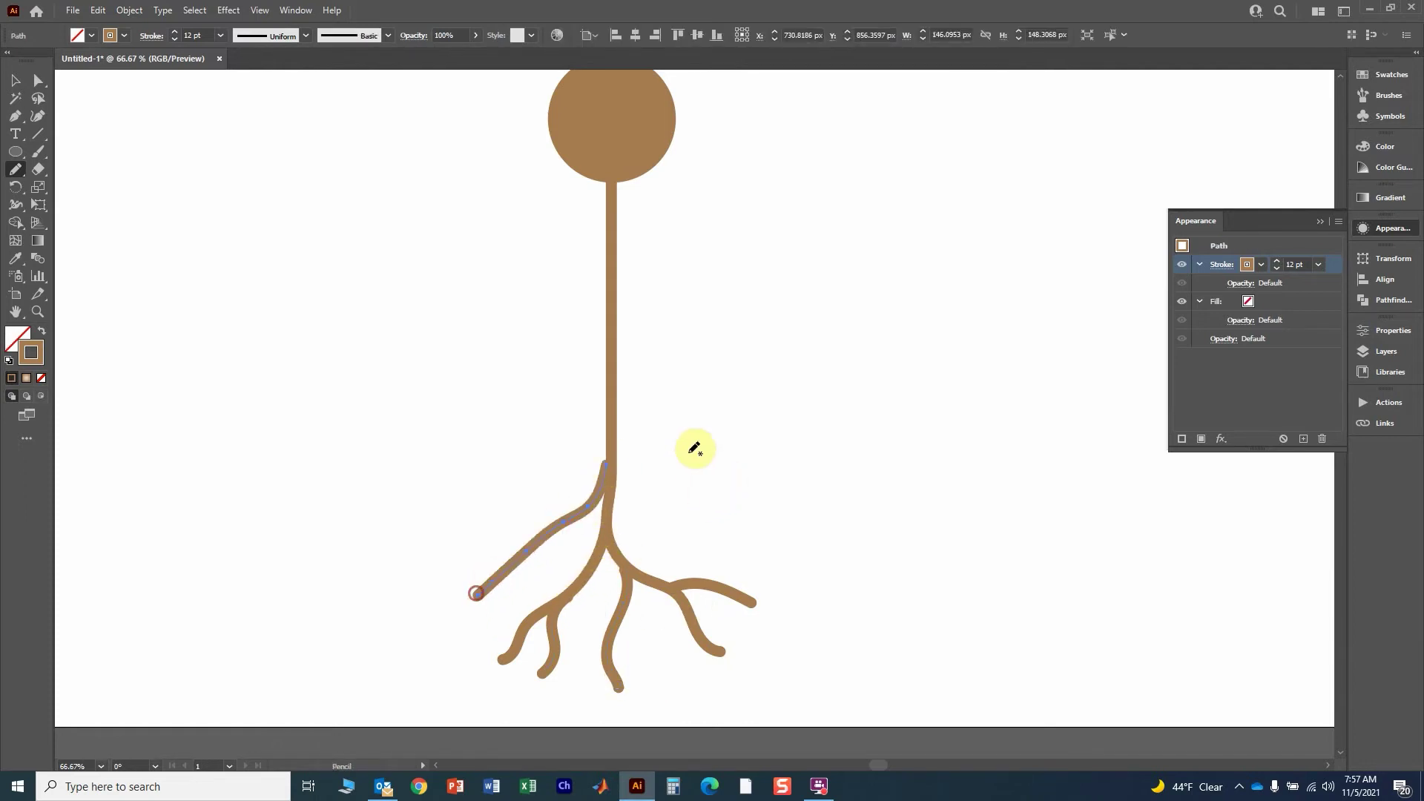
scroll(689, 448, "up", 5)
- Draw main dendrites radiating right, left, up and upper-right from the cell body, smoothing the lower-left one
left_click_drag(657, 313, 850, 425)
mouse_move(577, 322)
left_mouse_down()
mouse_move(453, 388)
mouse_move(416, 459)
mouse_move(382, 465)
left_mouse_up()
left_click_drag(569, 256, 356, 248)
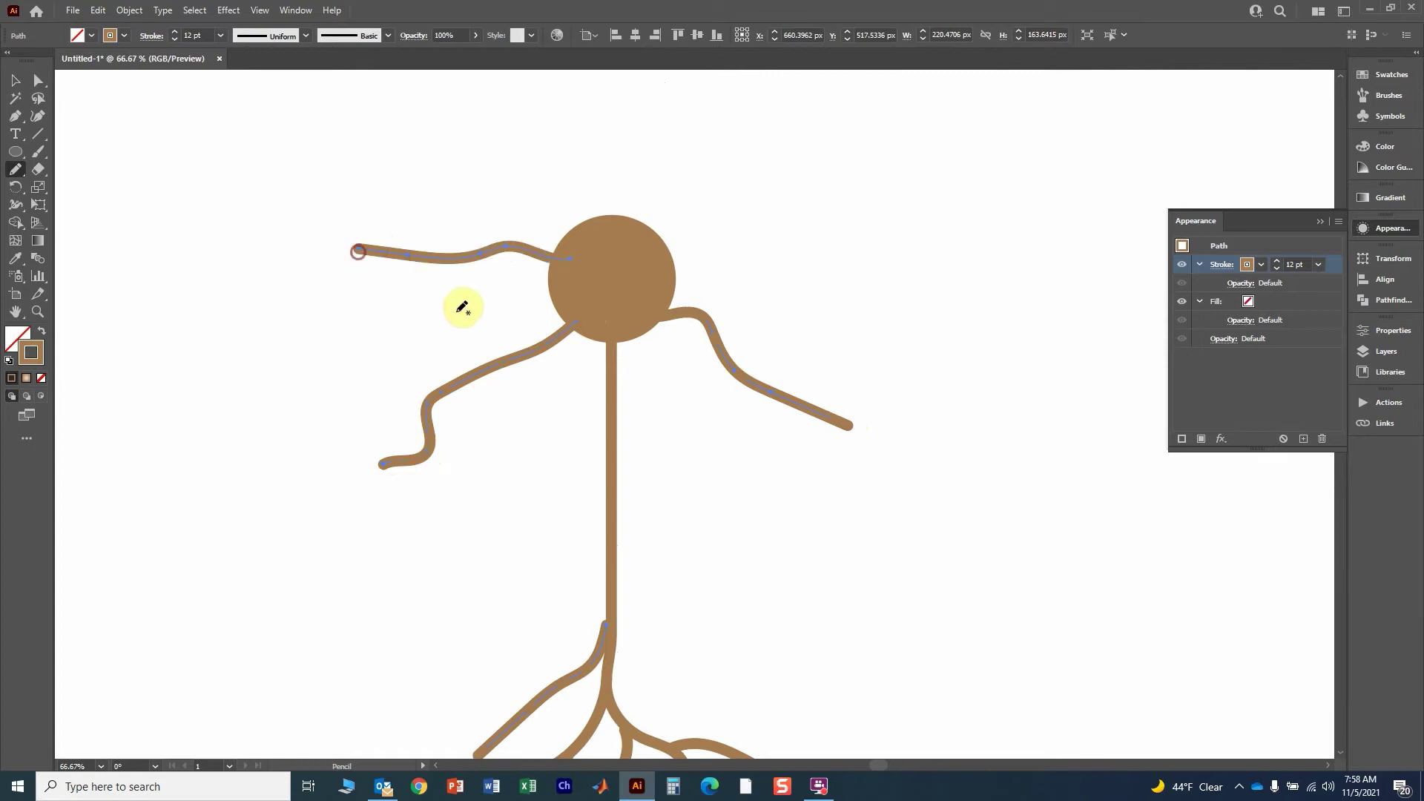
left_click(457, 382, "ctrl")
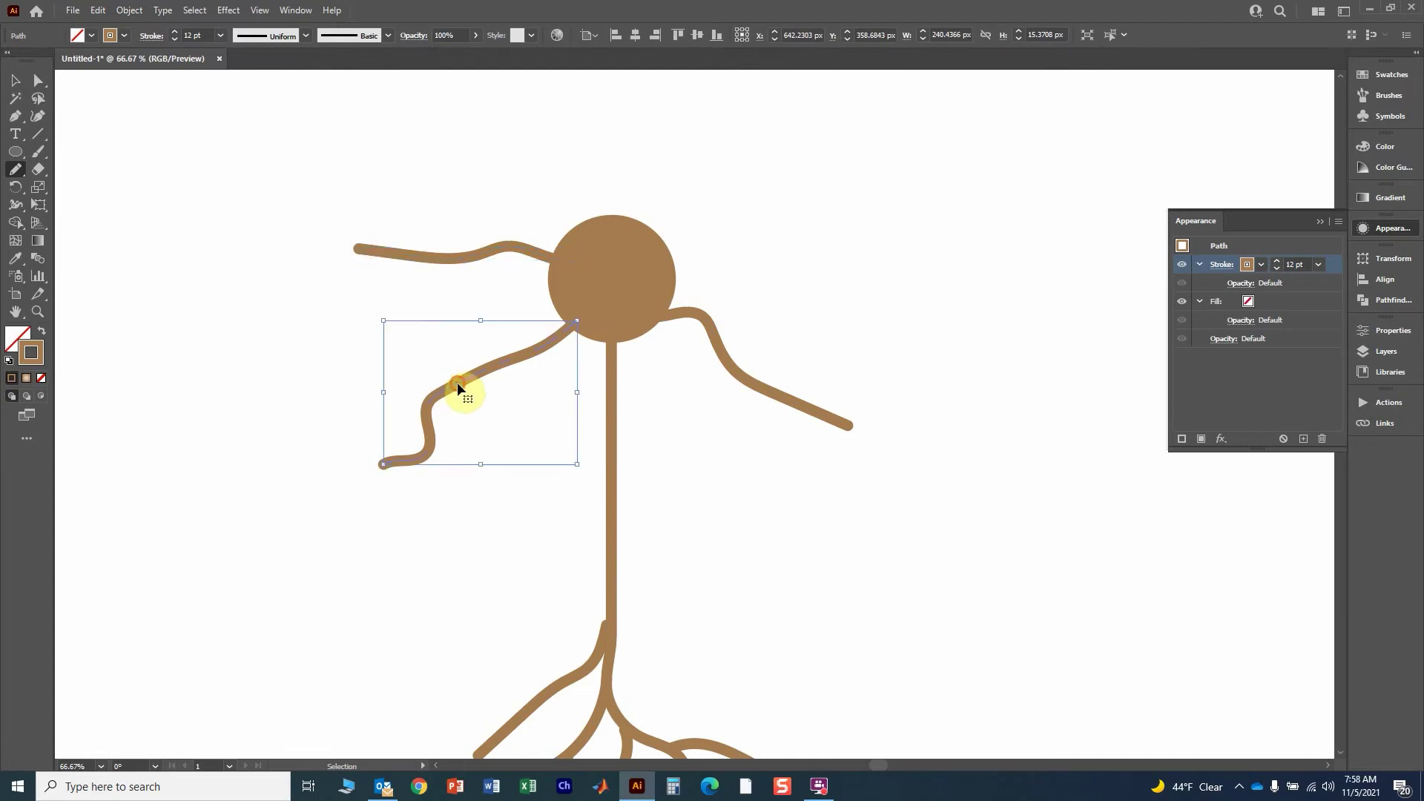
mouse_move(455, 381)
left_mouse_down()
mouse_move(425, 394)
mouse_move(371, 483)
left_mouse_up()
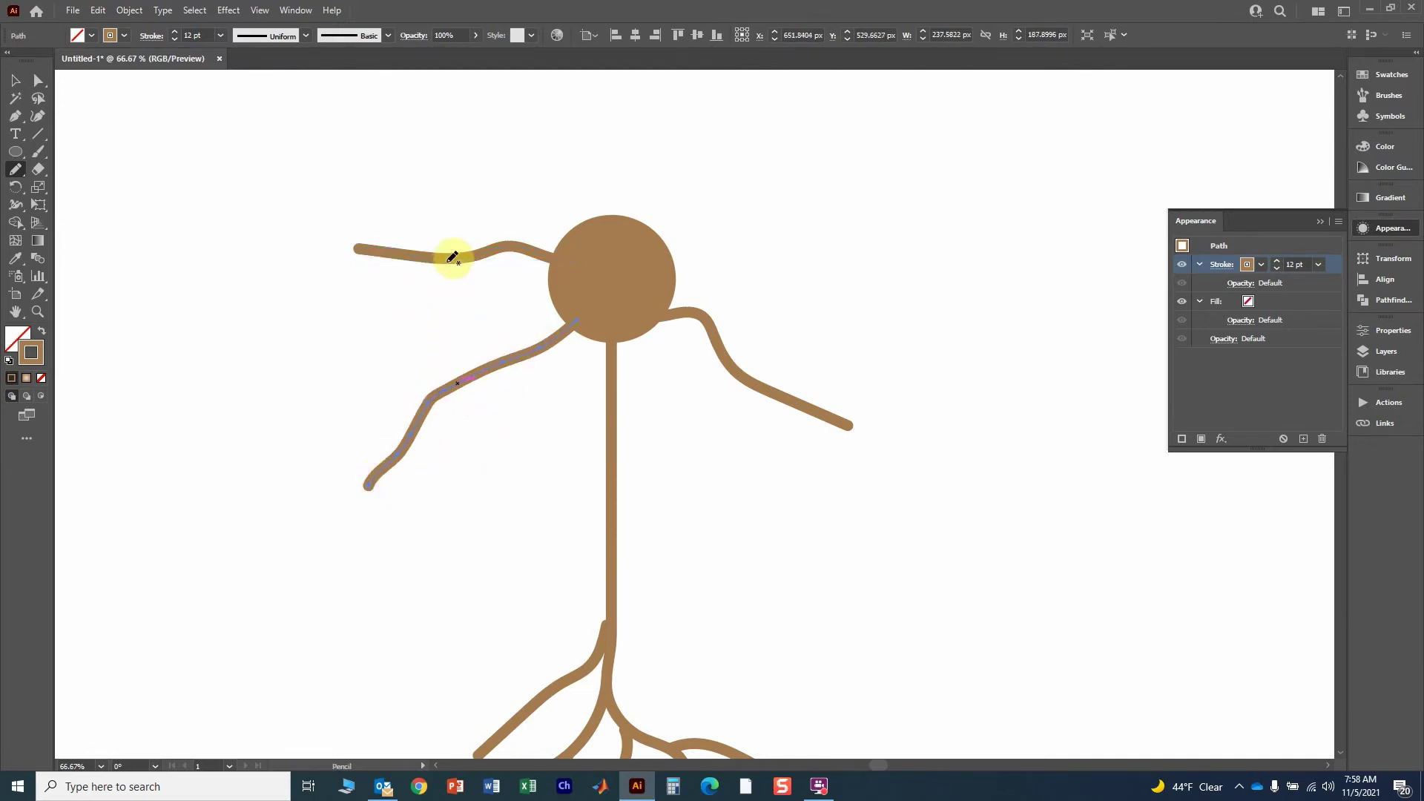
left_click_drag(446, 261, 361, 317)
left_click_drag(763, 385, 846, 377)
mouse_move(667, 257)
left_mouse_down()
mouse_move(773, 256)
mouse_move(884, 222)
left_mouse_up()
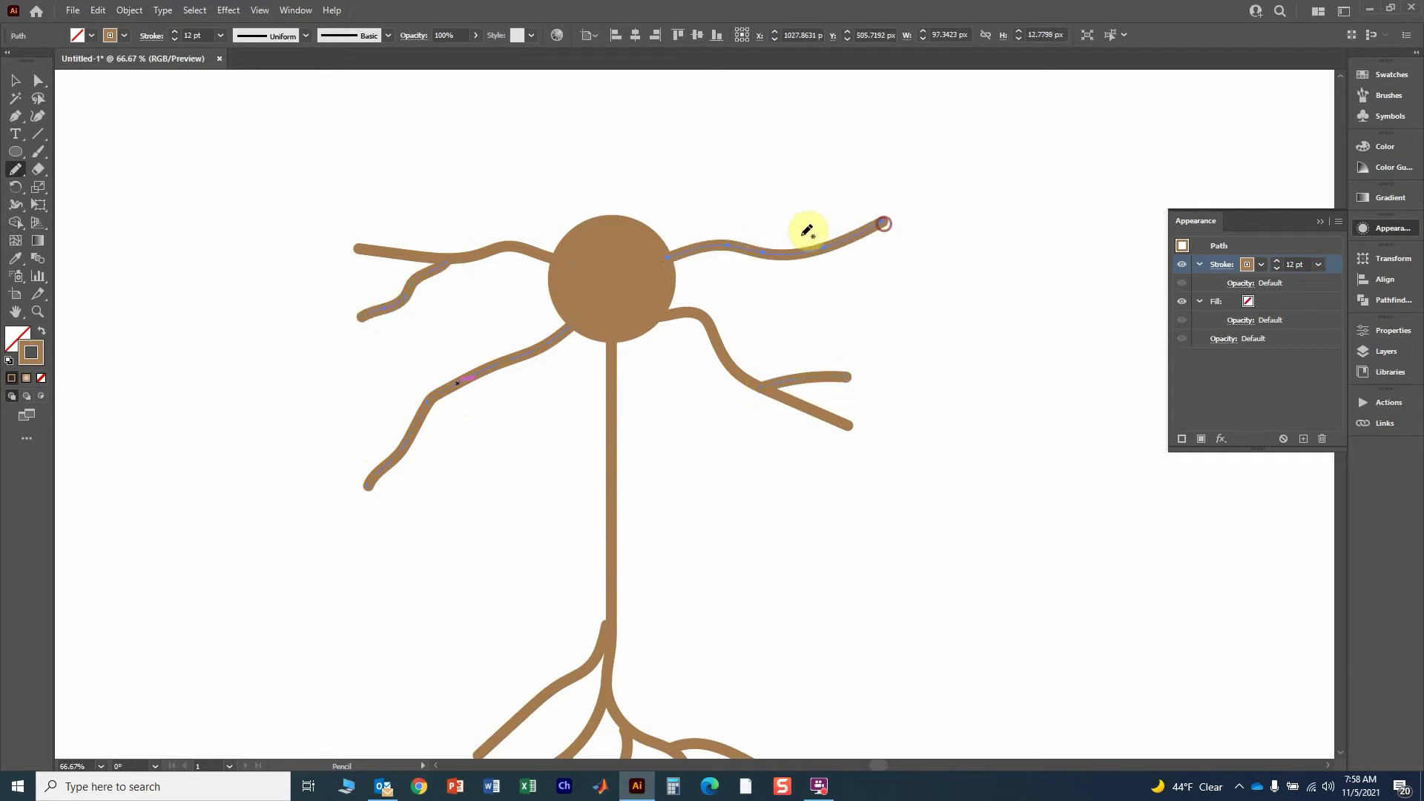
left_click_drag(632, 220, 795, 112)
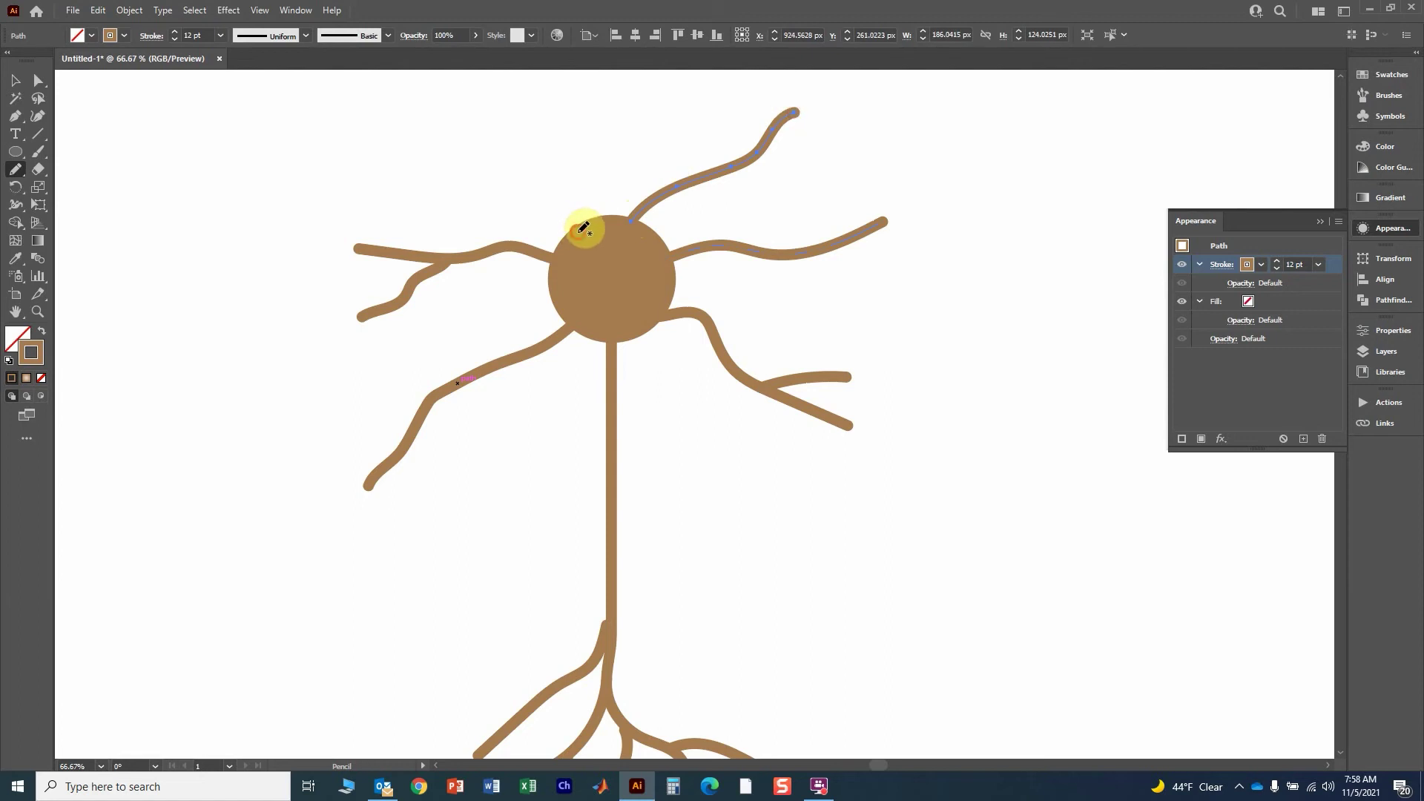
left_click_drag(579, 227, 461, 146)
- Add small side branches along each dendrite, undoing one hooked branch at the top right
left_click_drag(436, 387, 325, 408)
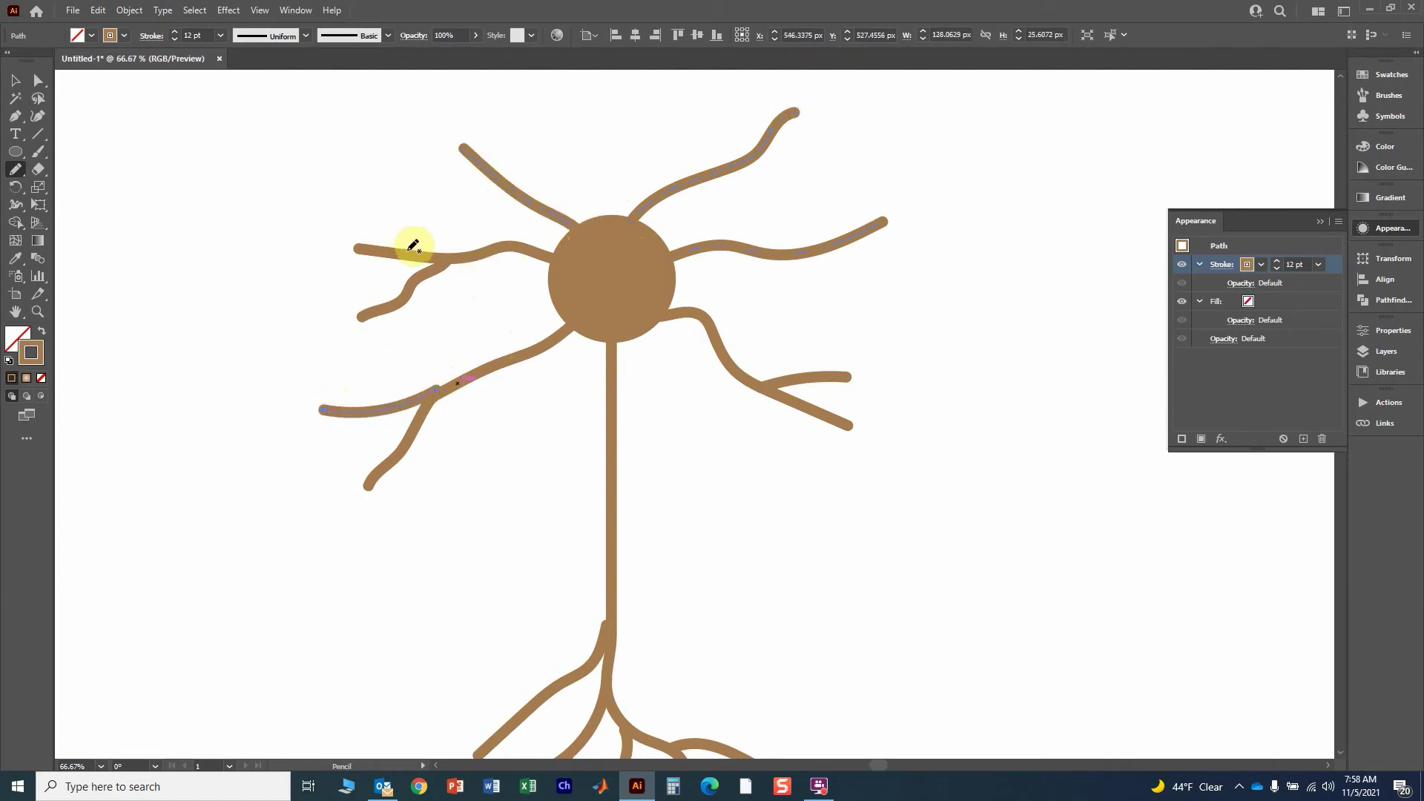
left_click_drag(412, 252, 375, 205)
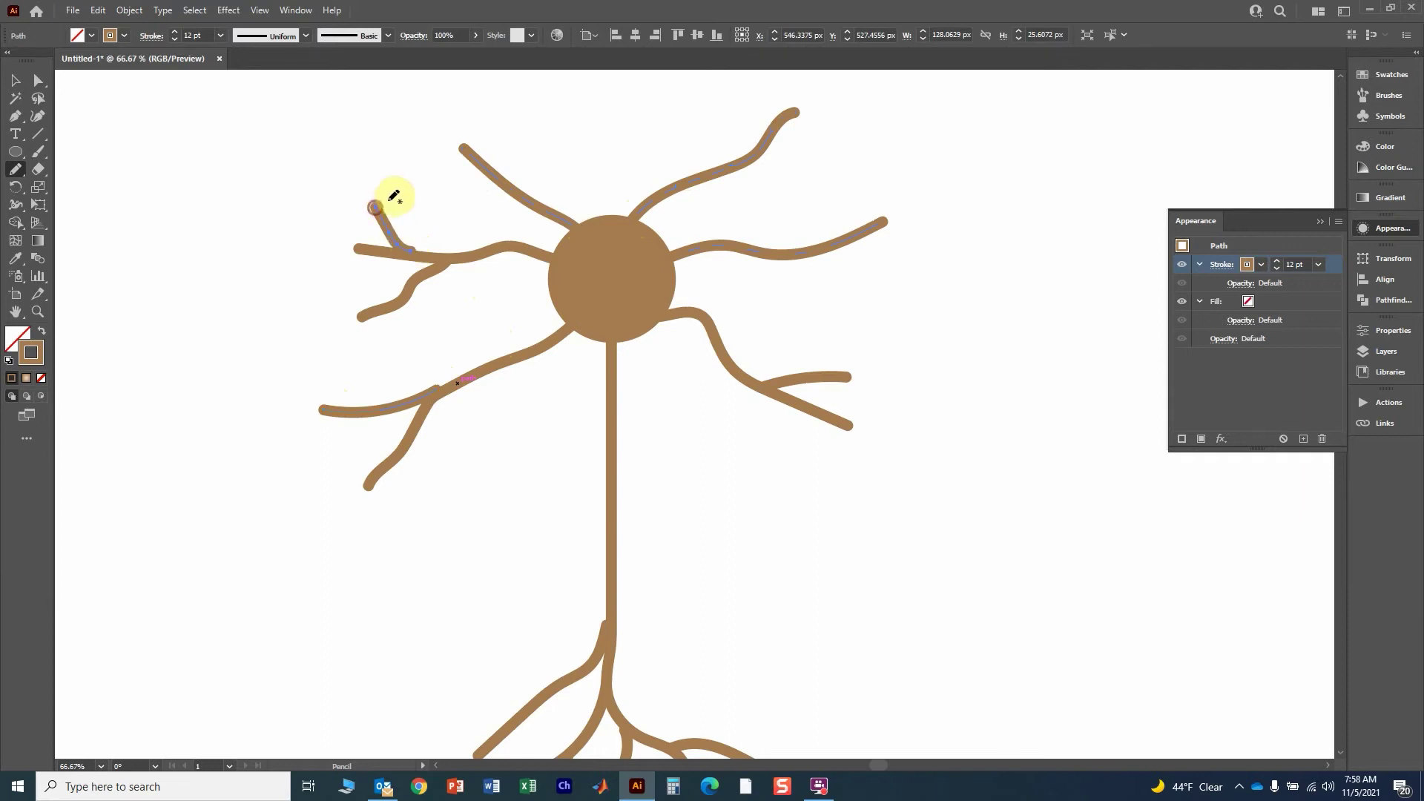
left_click_drag(524, 191, 513, 118)
left_click_drag(732, 163, 642, 129)
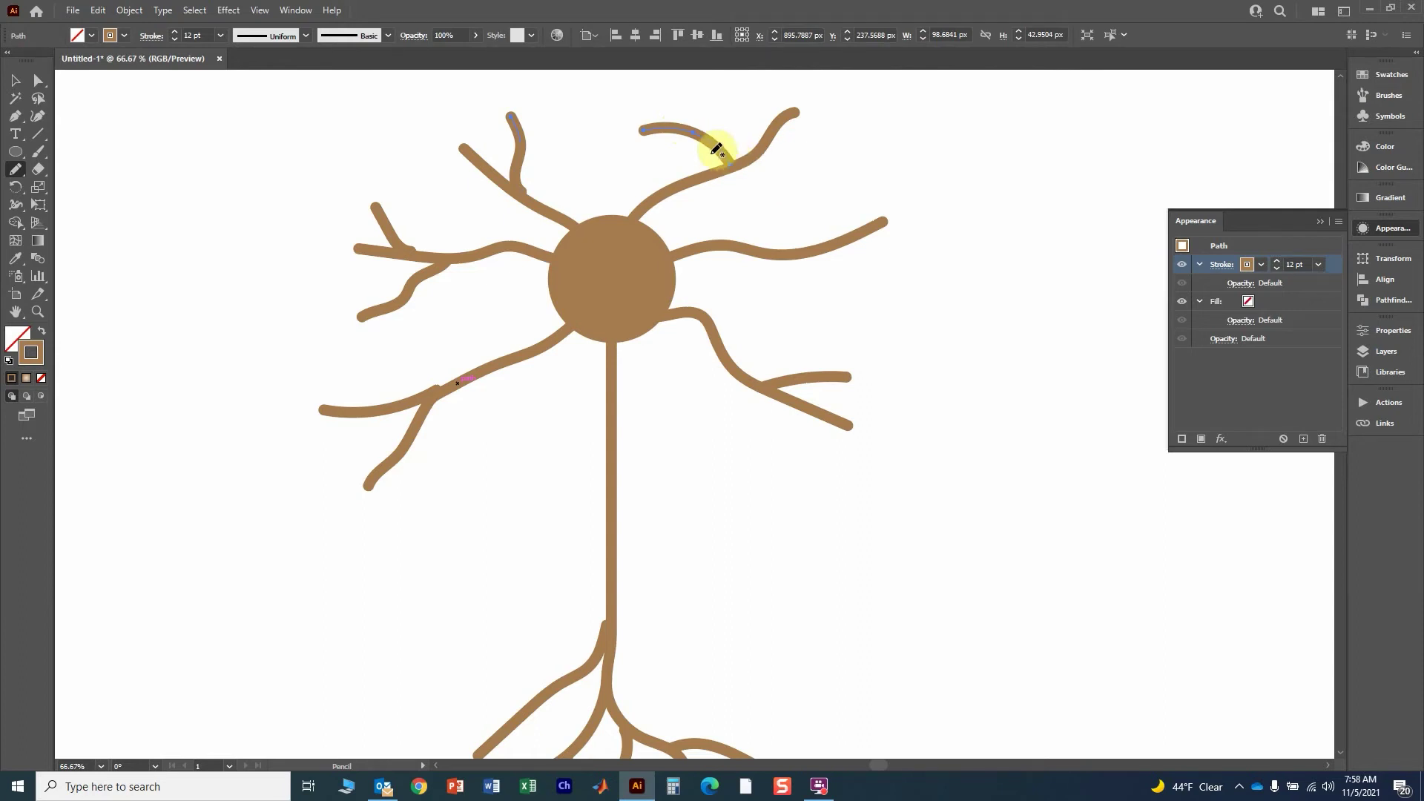
left_click_drag(717, 149, 703, 183)
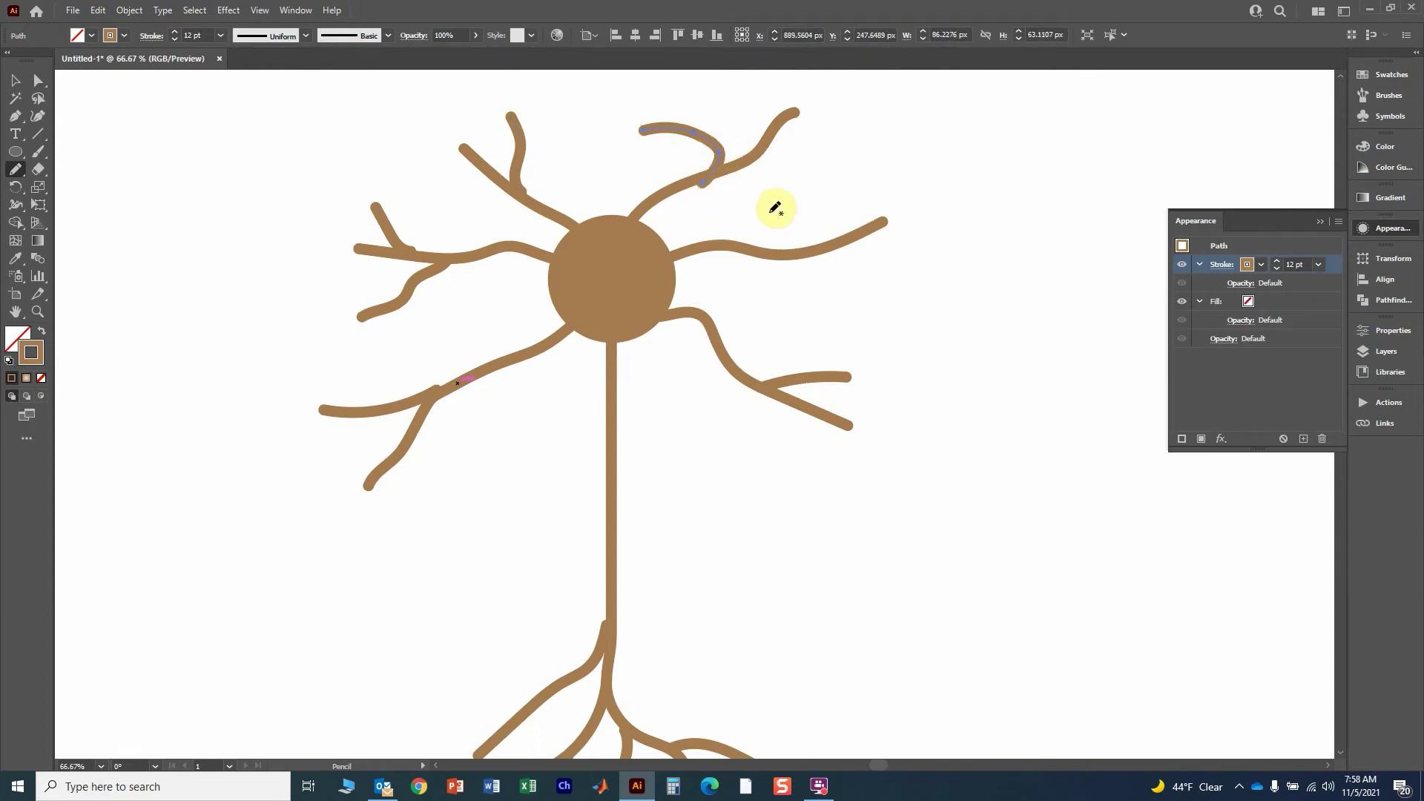
key("ctrl+z")
key("ctrl+z")
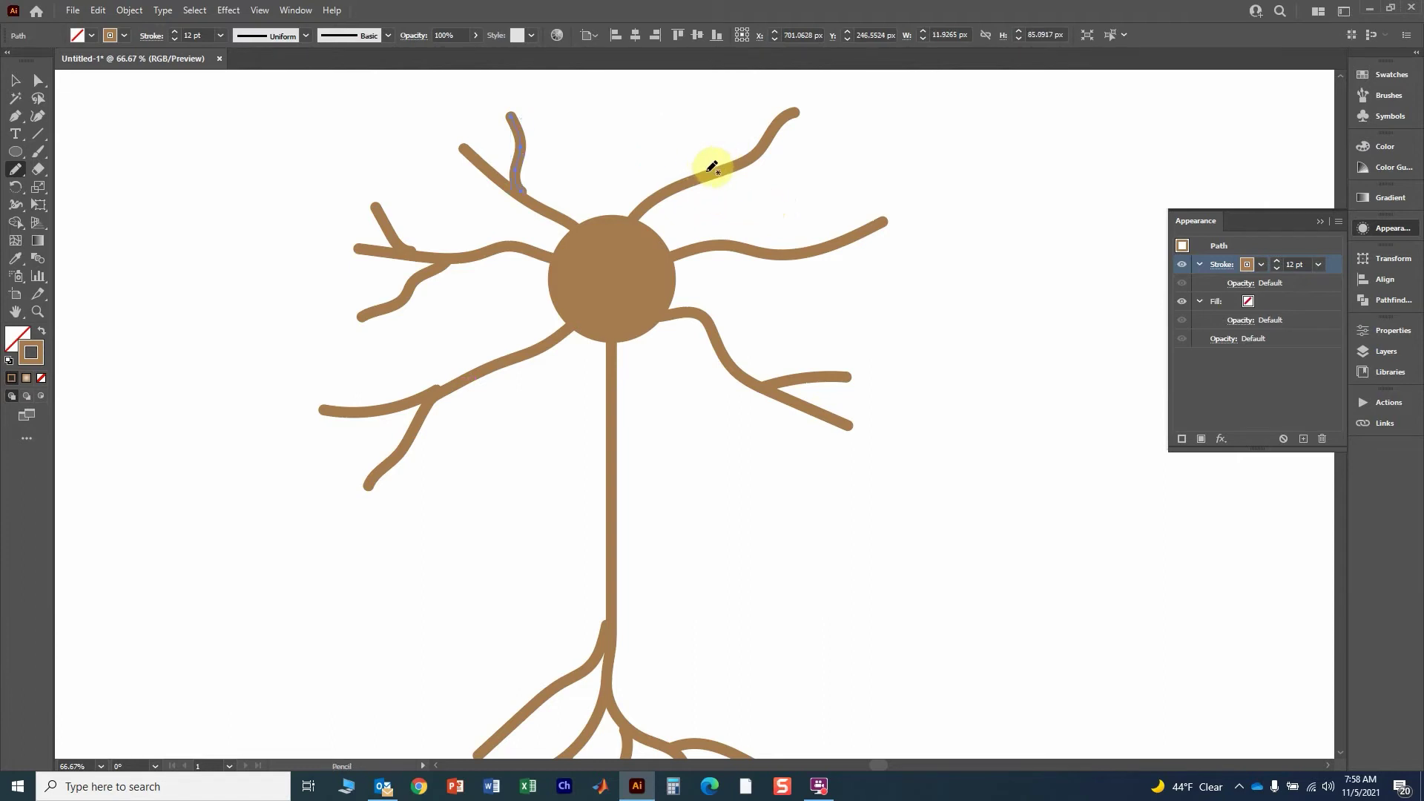
left_click_drag(710, 169, 742, 89)
left_click_drag(801, 249, 858, 176)
left_click_drag(796, 405, 820, 458)
left_click_drag(705, 313, 828, 299)
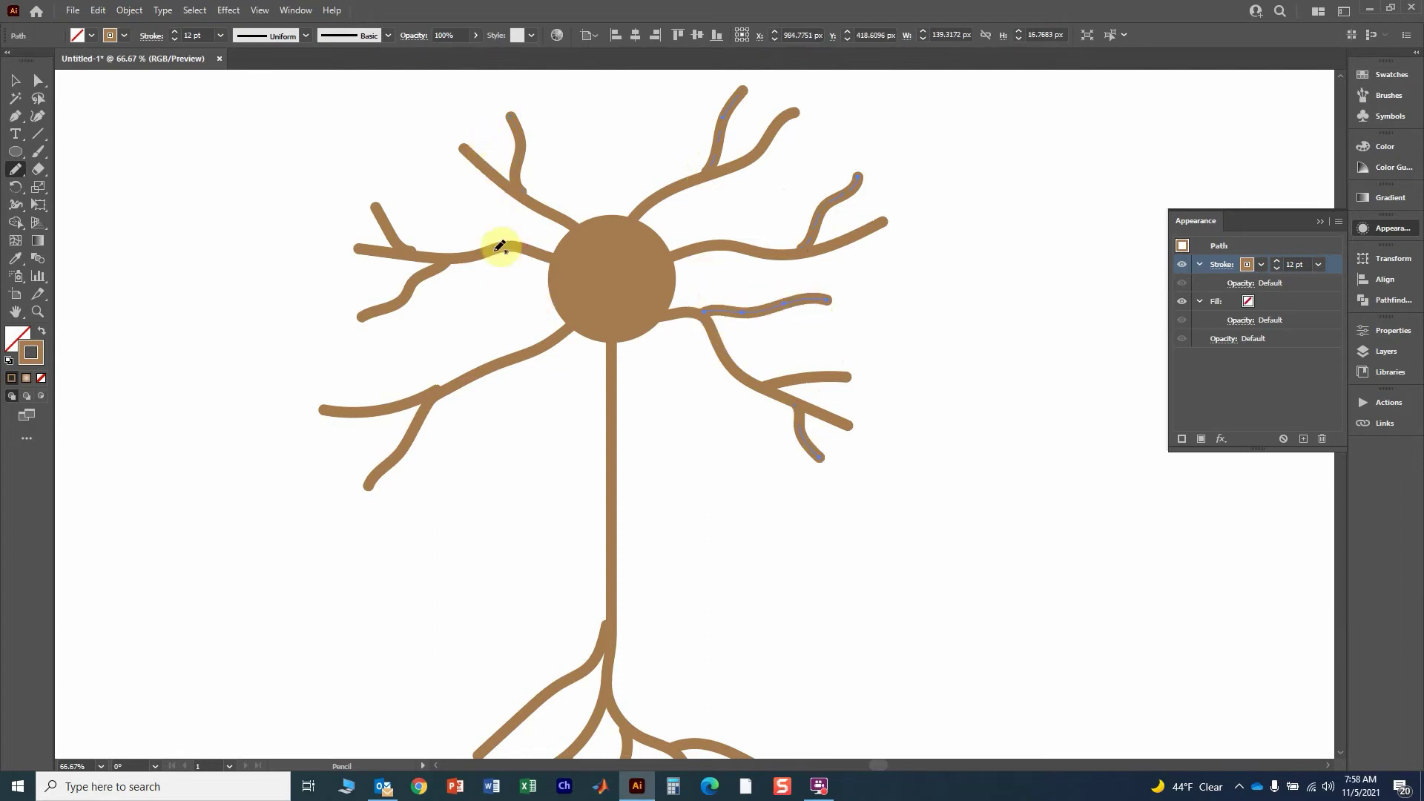
mouse_move(508, 357)
left_mouse_down()
mouse_move(470, 344)
mouse_move(418, 354)
left_mouse_up()
- Select the upper-left, top and upper-right dendrite branches one by one to inspect them
scroll(757, 451, "down", 5)
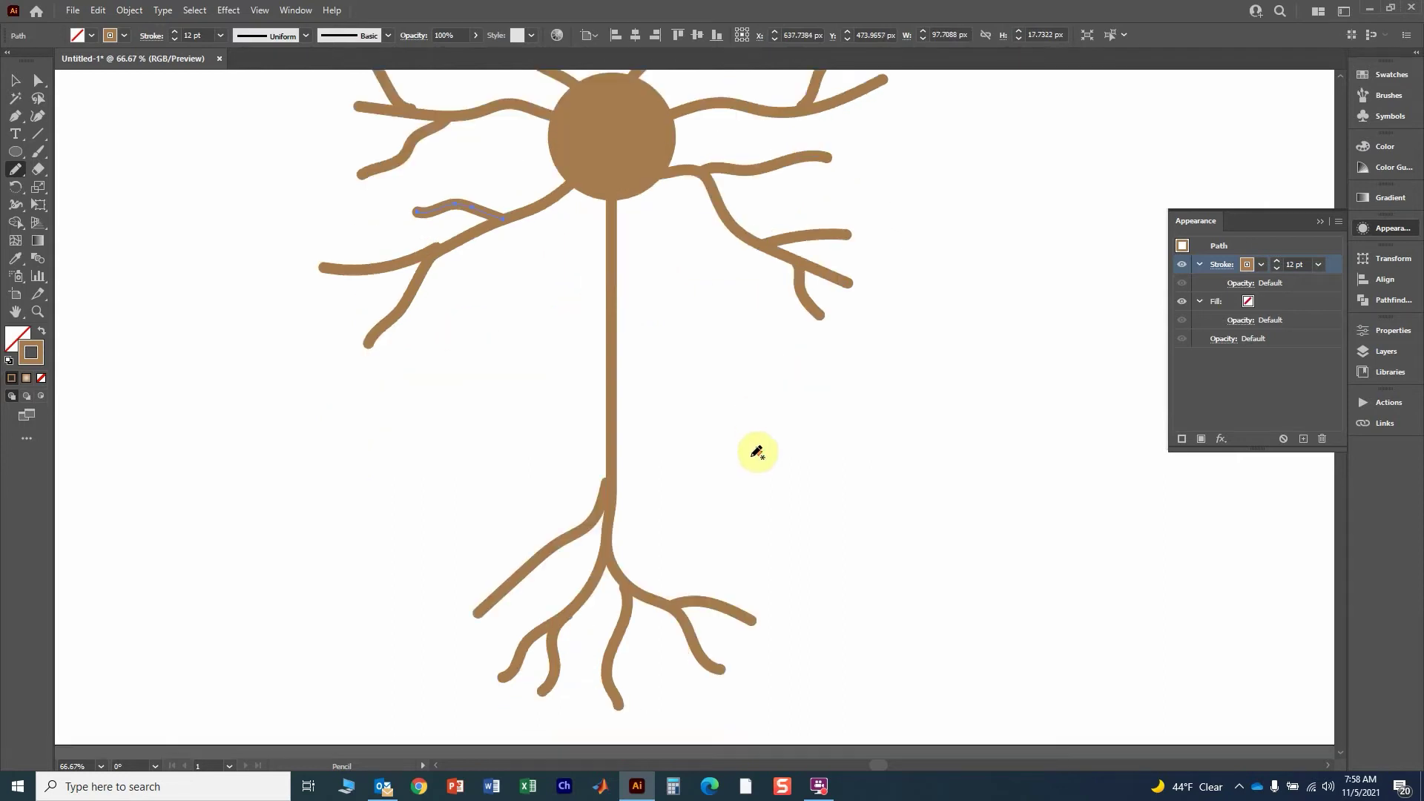
scroll(751, 451, "up", 3)
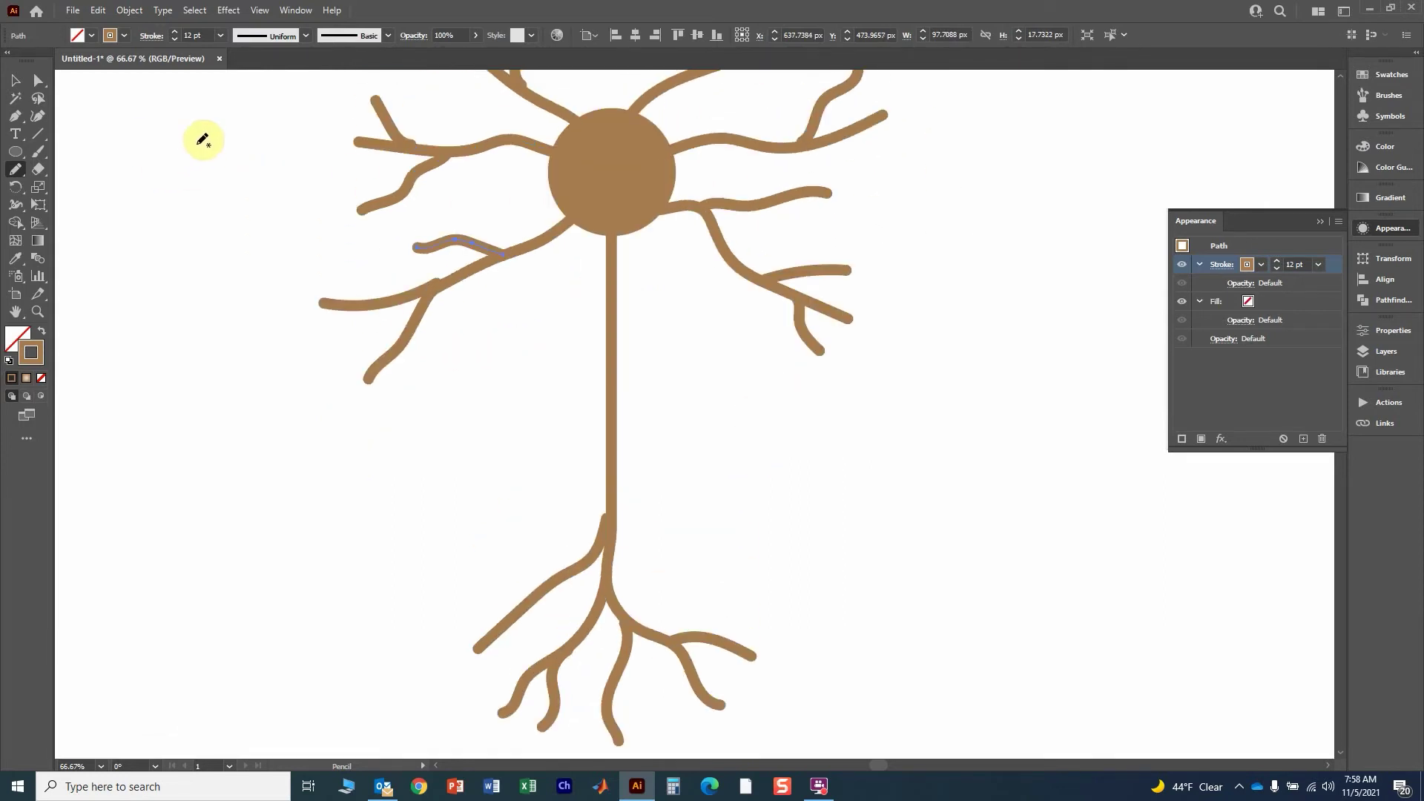
scroll(599, 297, "up", 2)
left_click(15, 80)
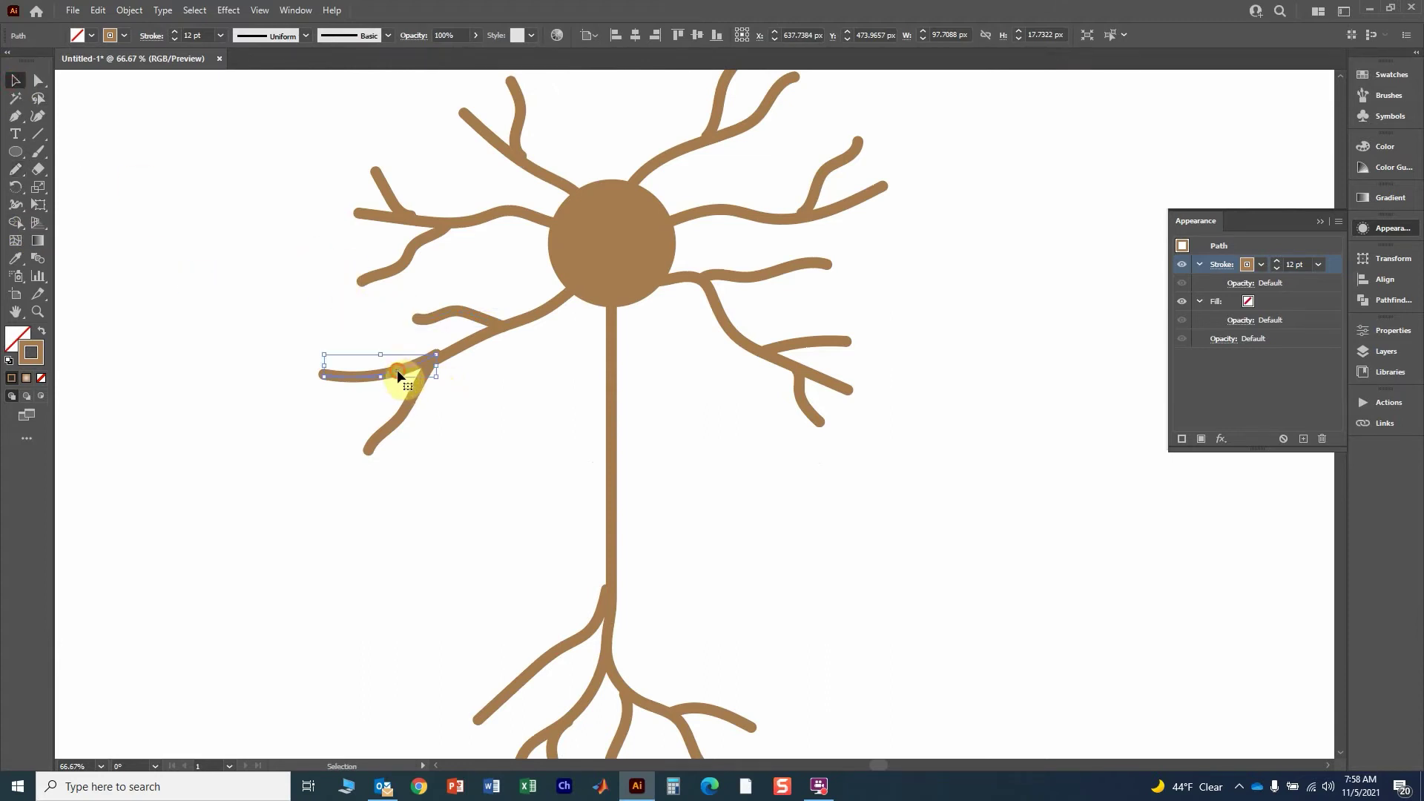
key("Down")
key("Down")
key("Down")
key("Down")
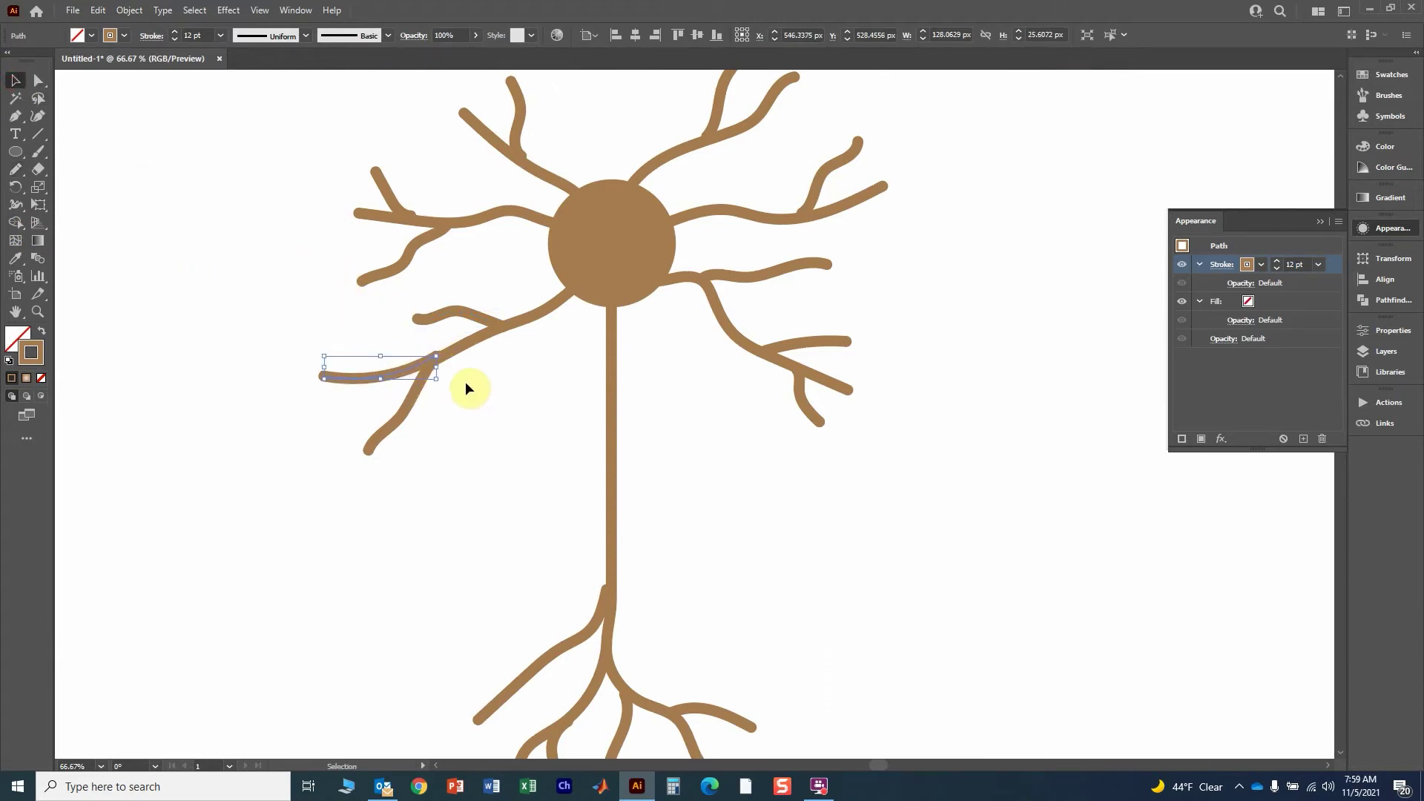
left_click(390, 198)
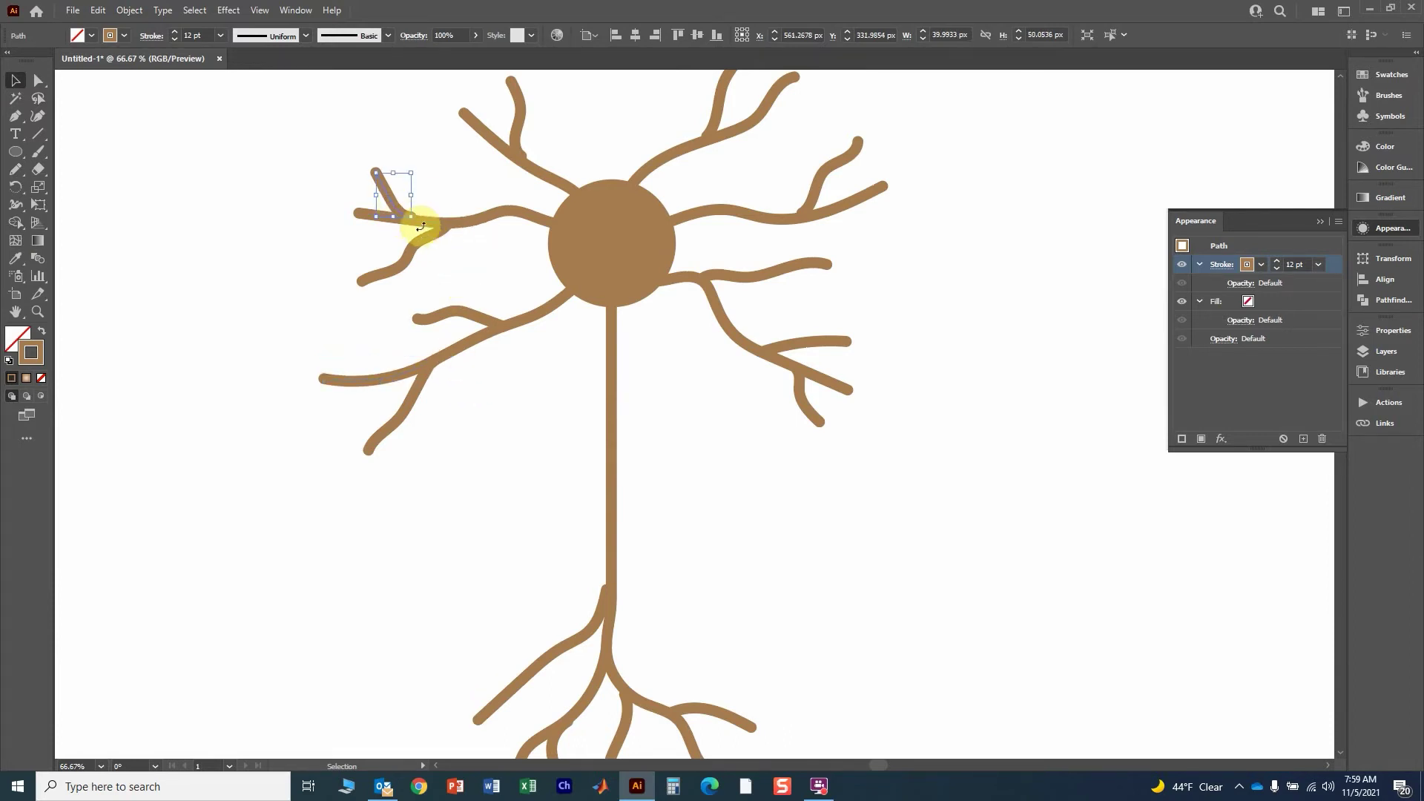
left_click(515, 128)
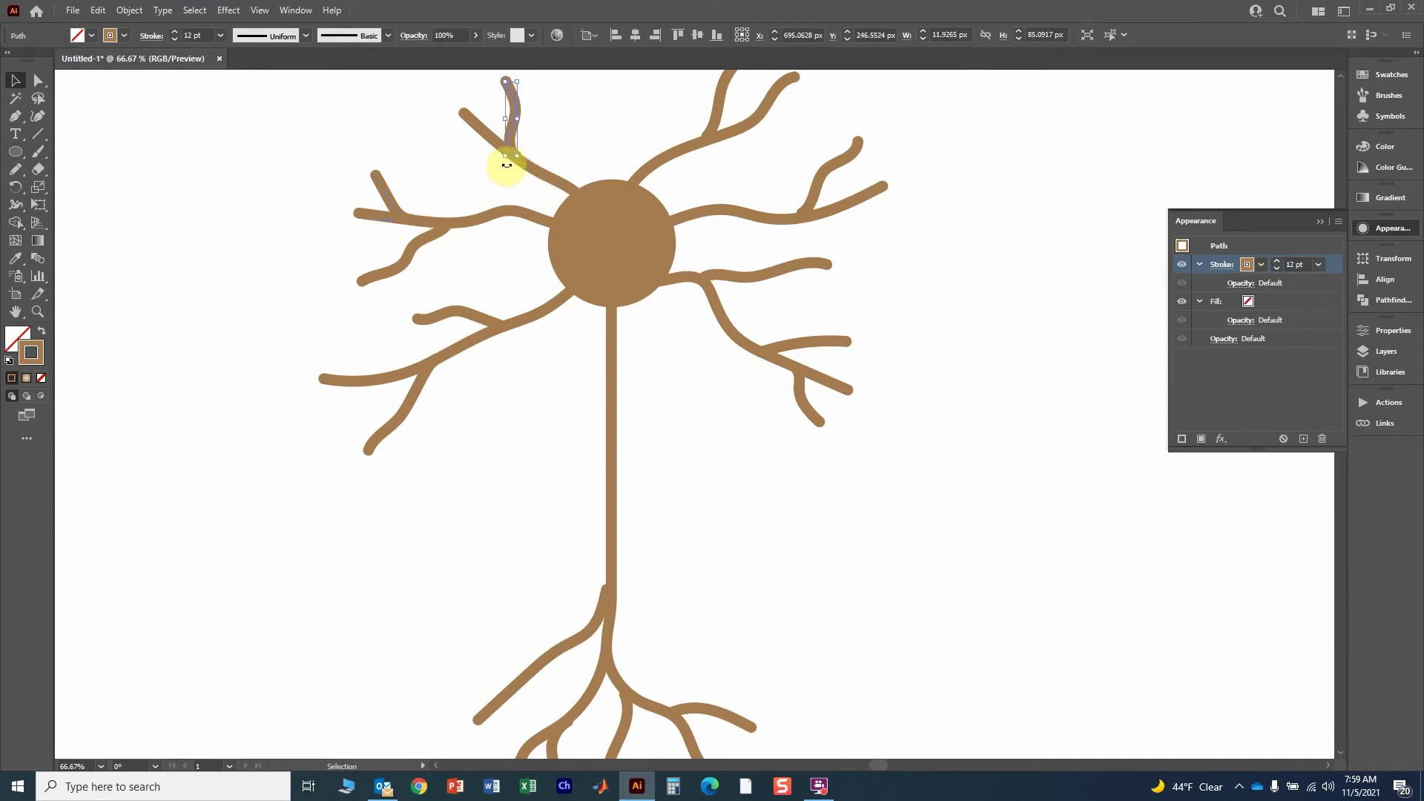
left_click(718, 122)
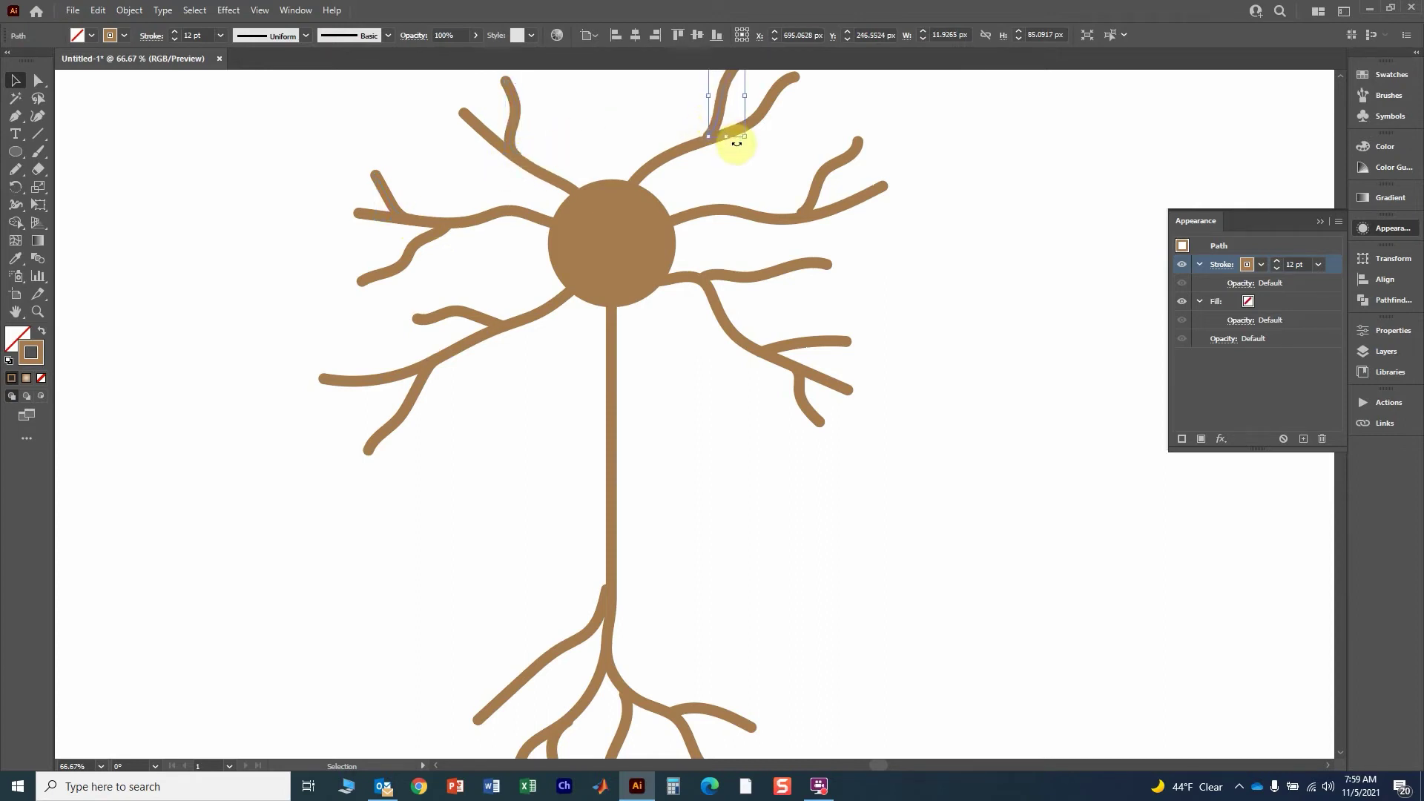
left_click(736, 143)
scroll(749, 181, "up", 1)
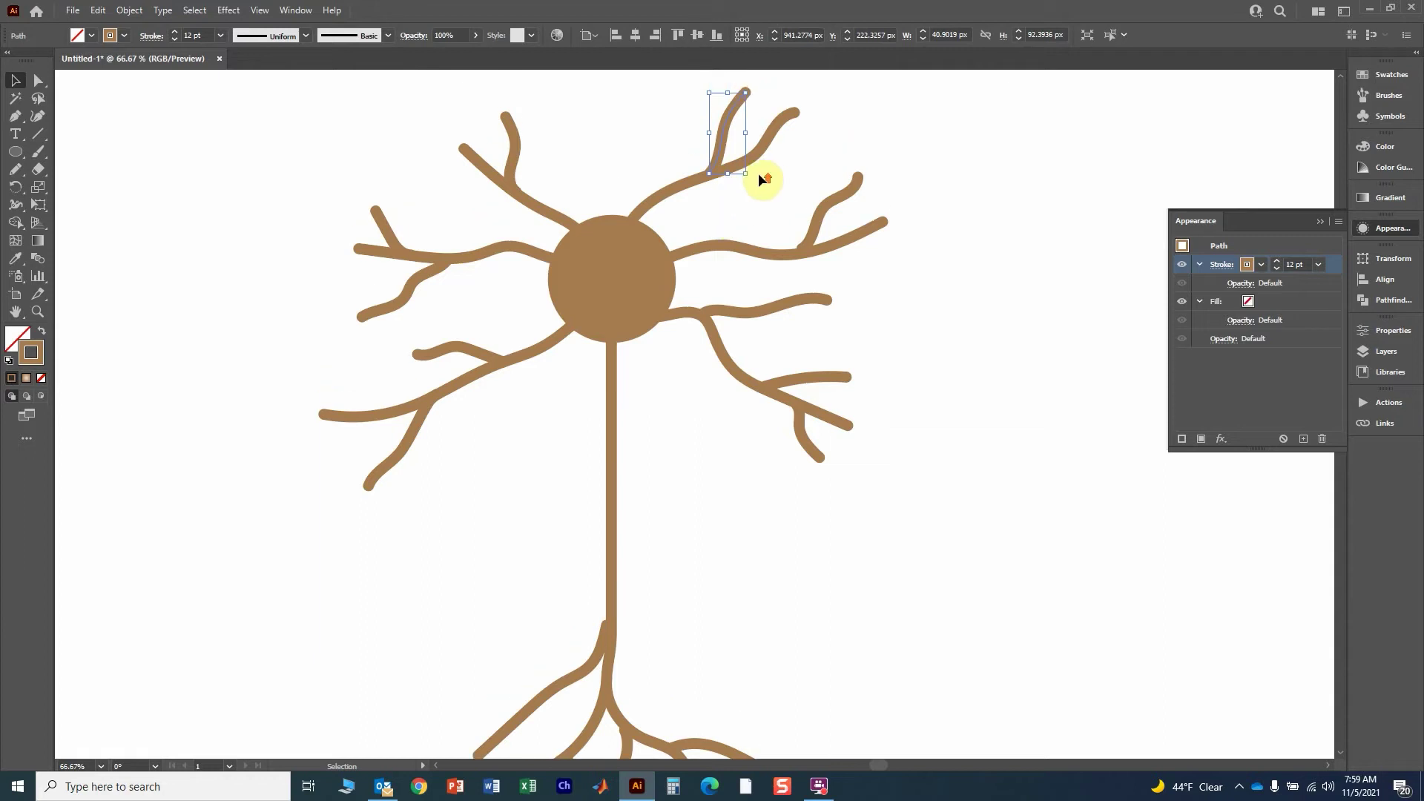
left_click(821, 215)
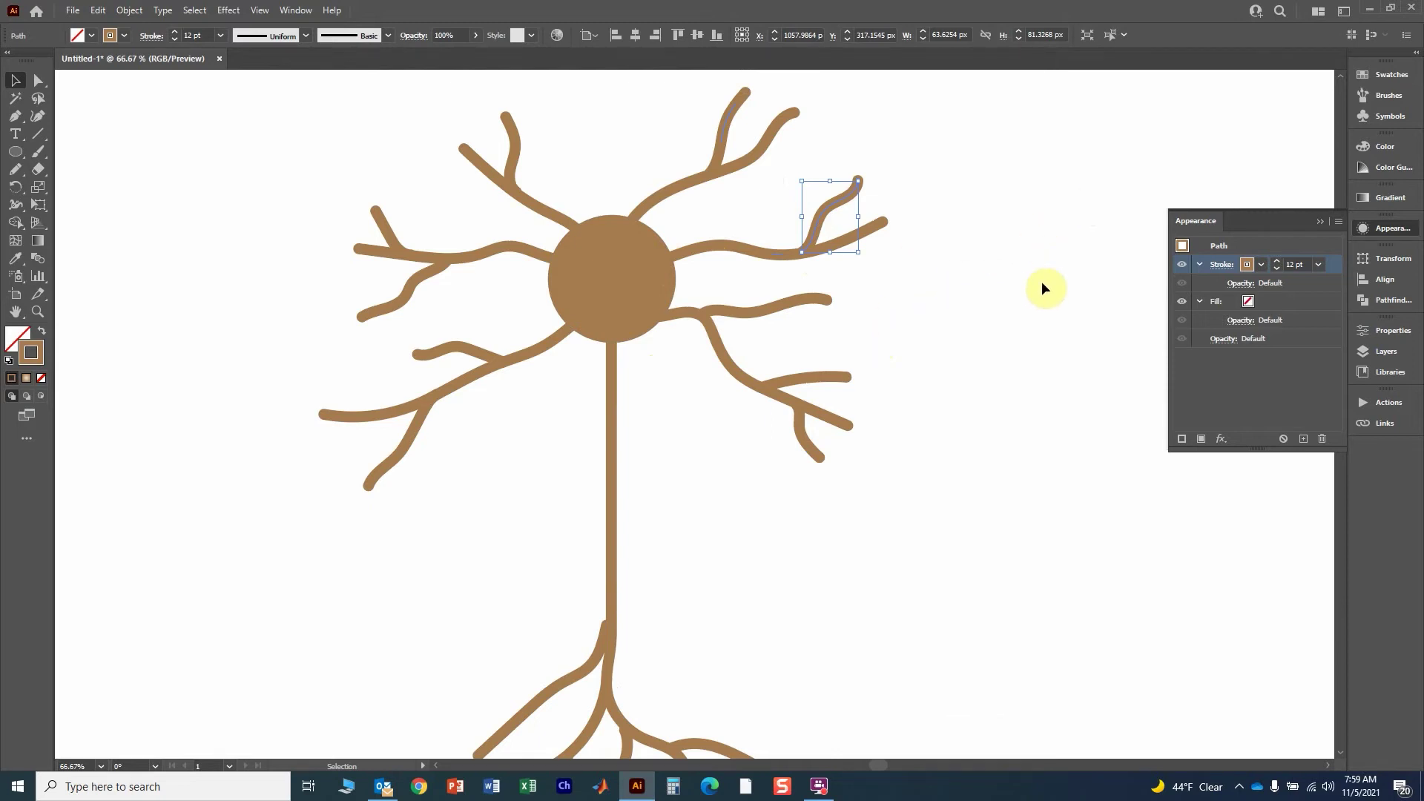
- Nudge the horizontal branch right of the cell body left and down, then check the lower branches and deselect
left_click(744, 312)
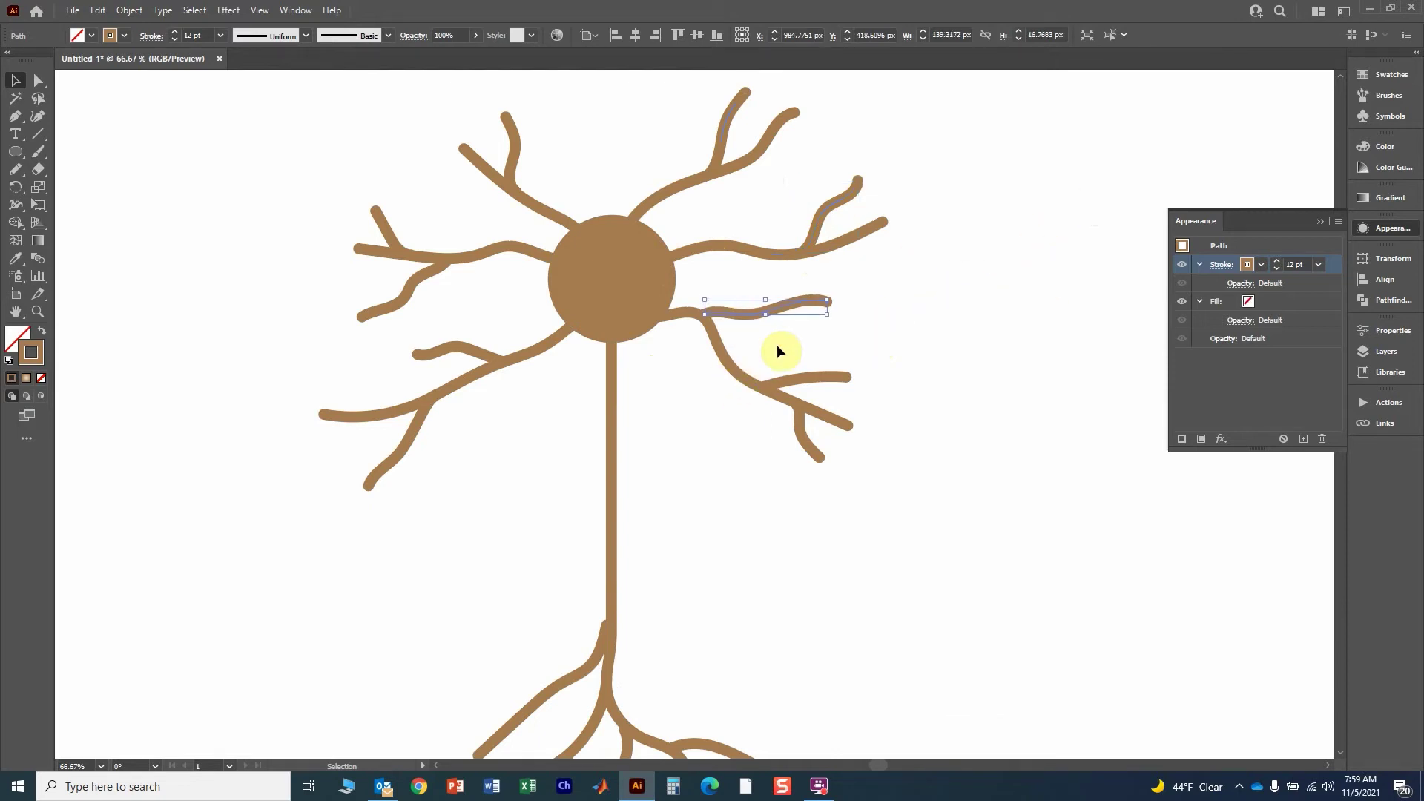
key("Left")
key("Down")
key("Down")
scroll(777, 344, "down", 5)
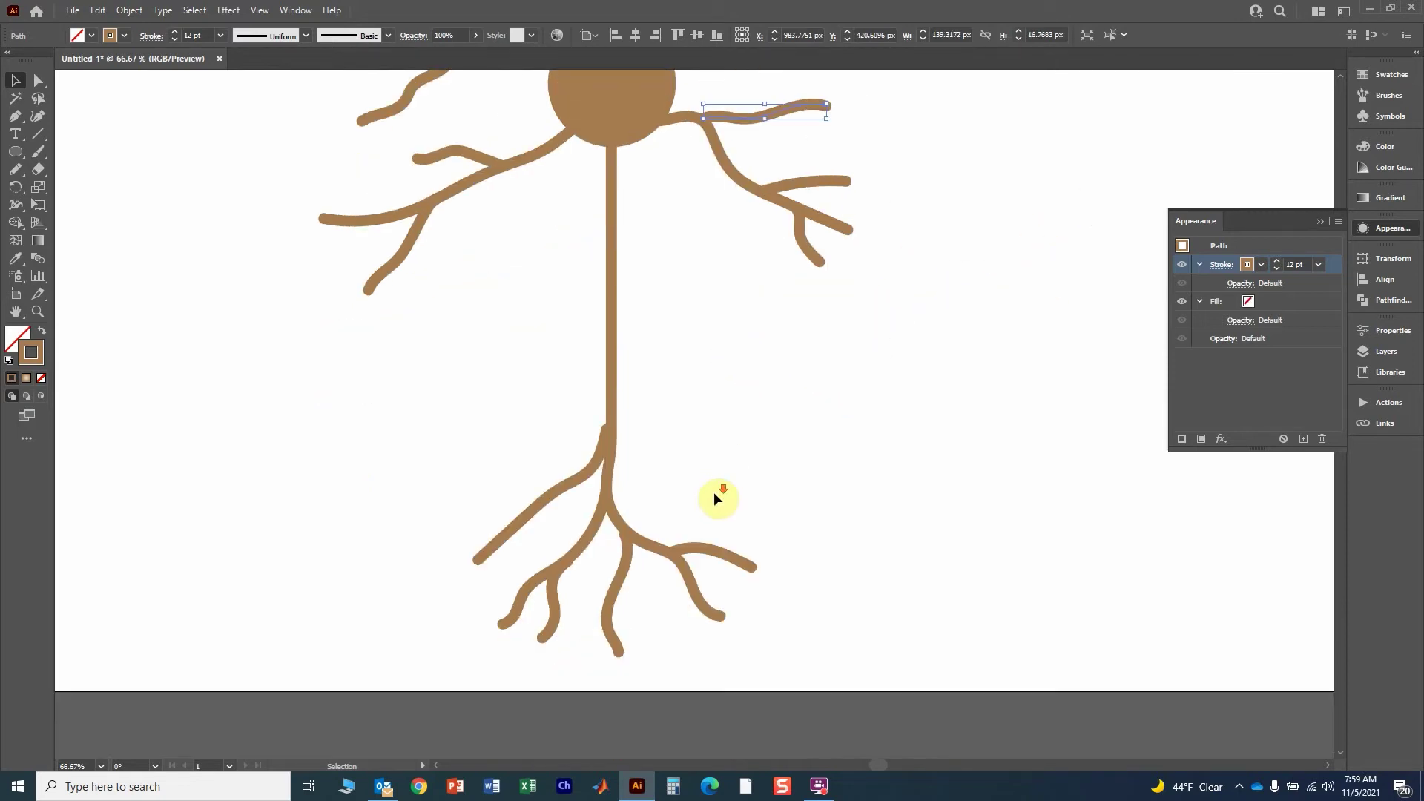
left_click(592, 453)
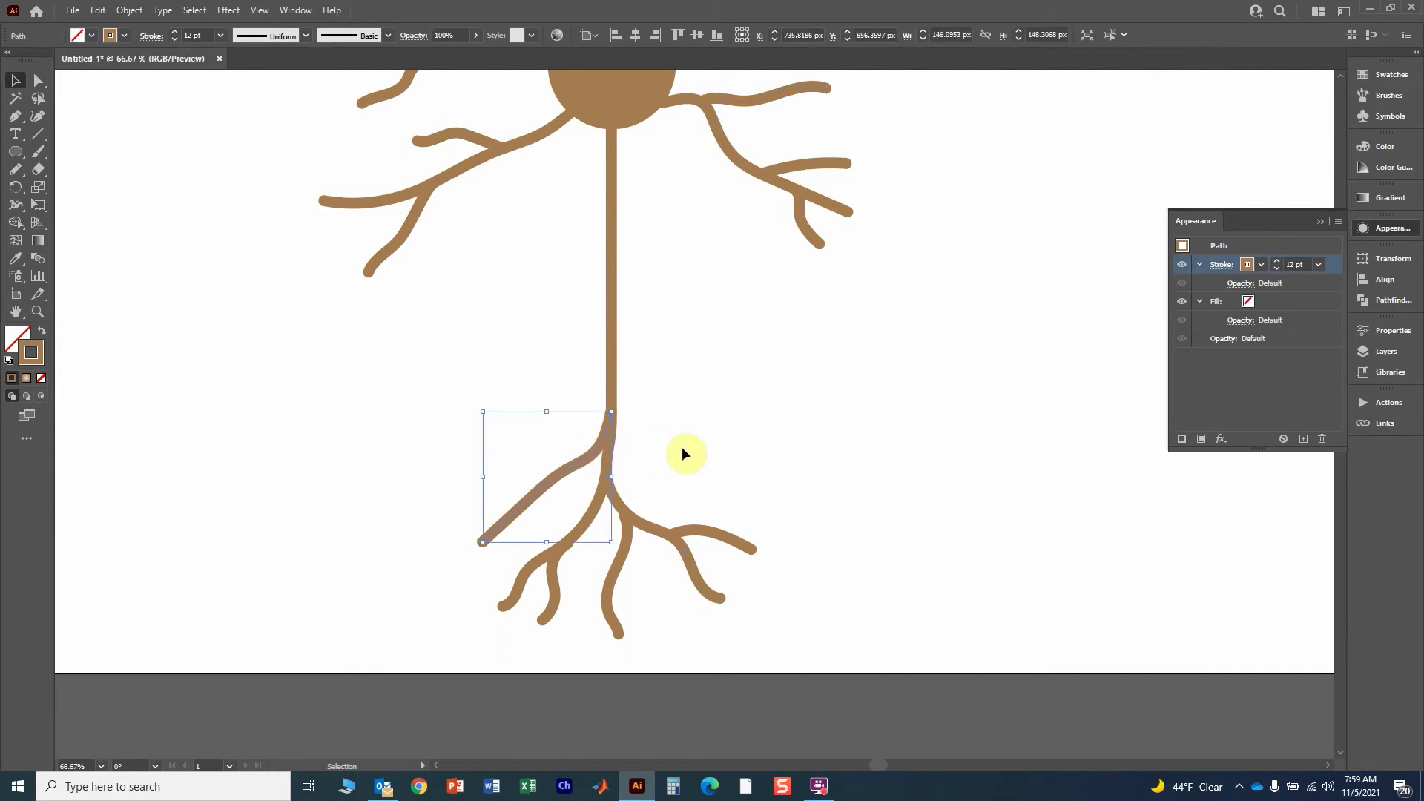
left_click(581, 589)
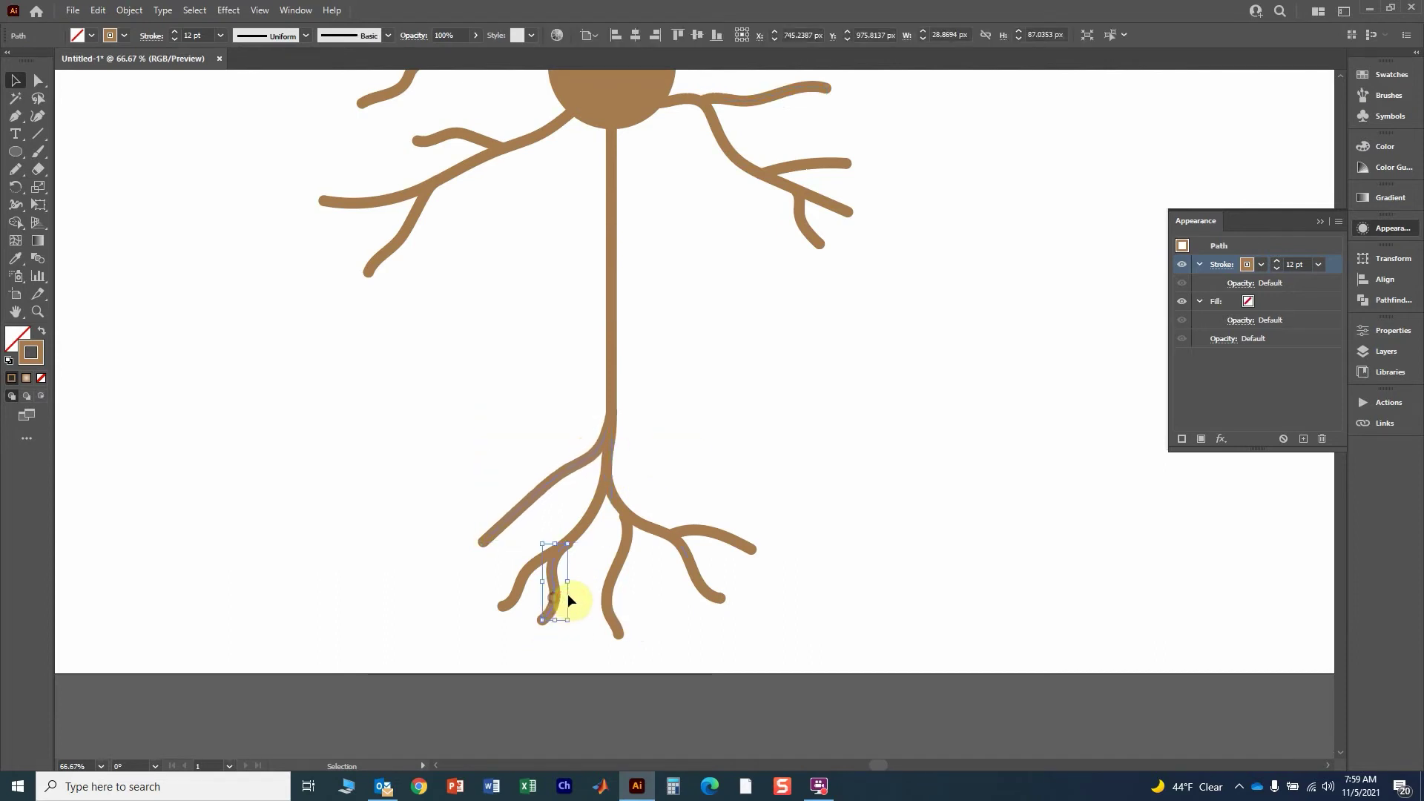
left_click(630, 544)
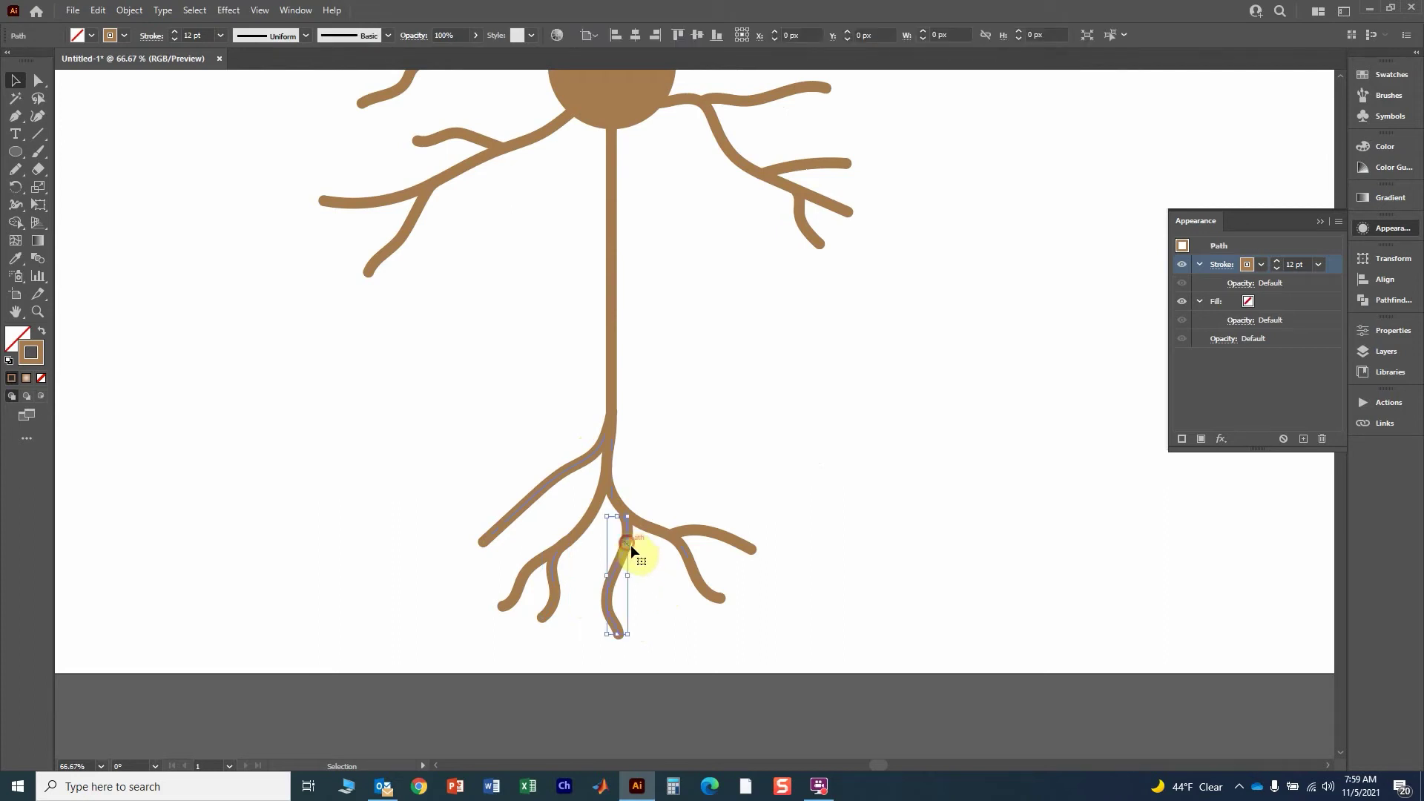
left_click(735, 427)
scroll(733, 467, "up", 3)
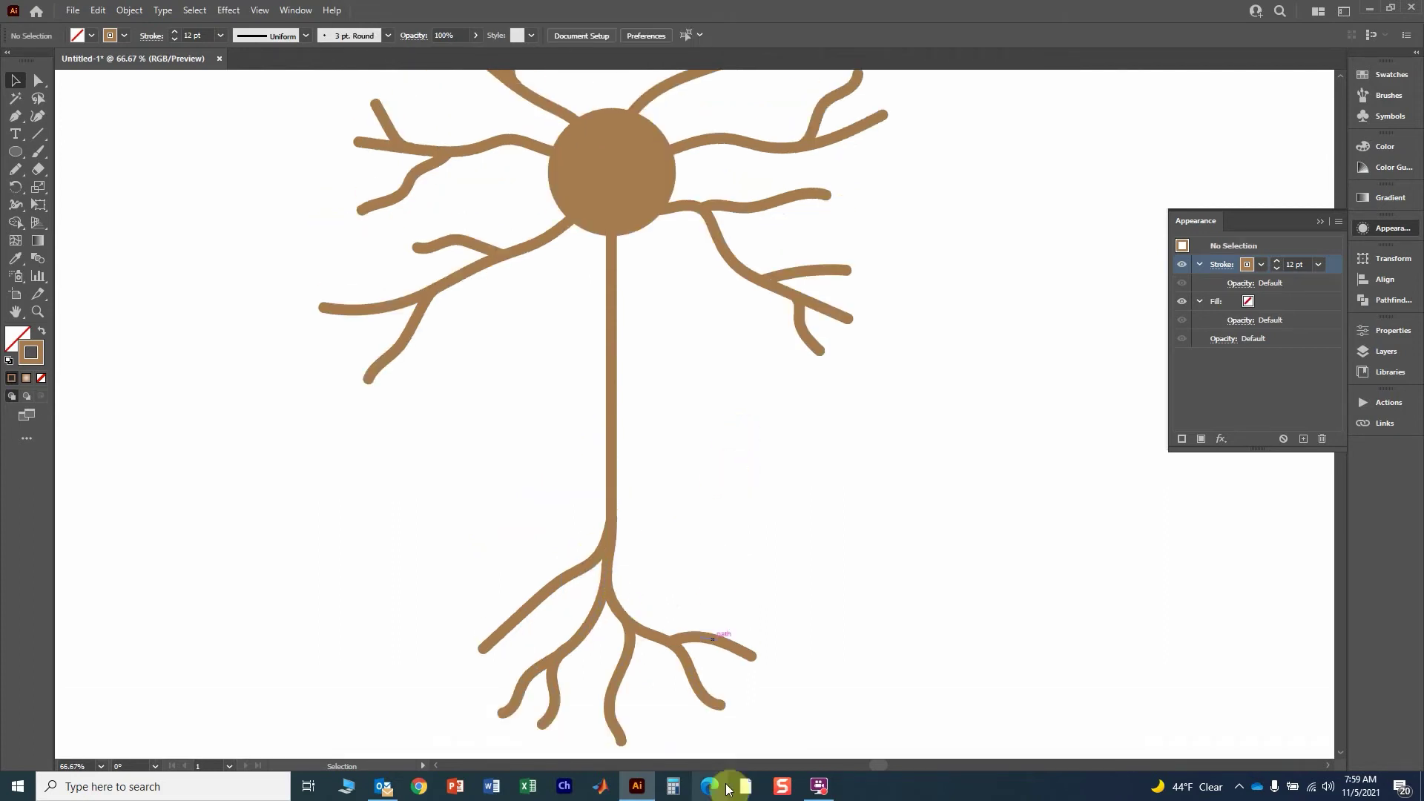
- Alt-drag a duplicate of the whole neuron to the left of the artboard, then deselect it
scroll(768, 420, "up", 3)
scroll(484, 377, "up", 1)
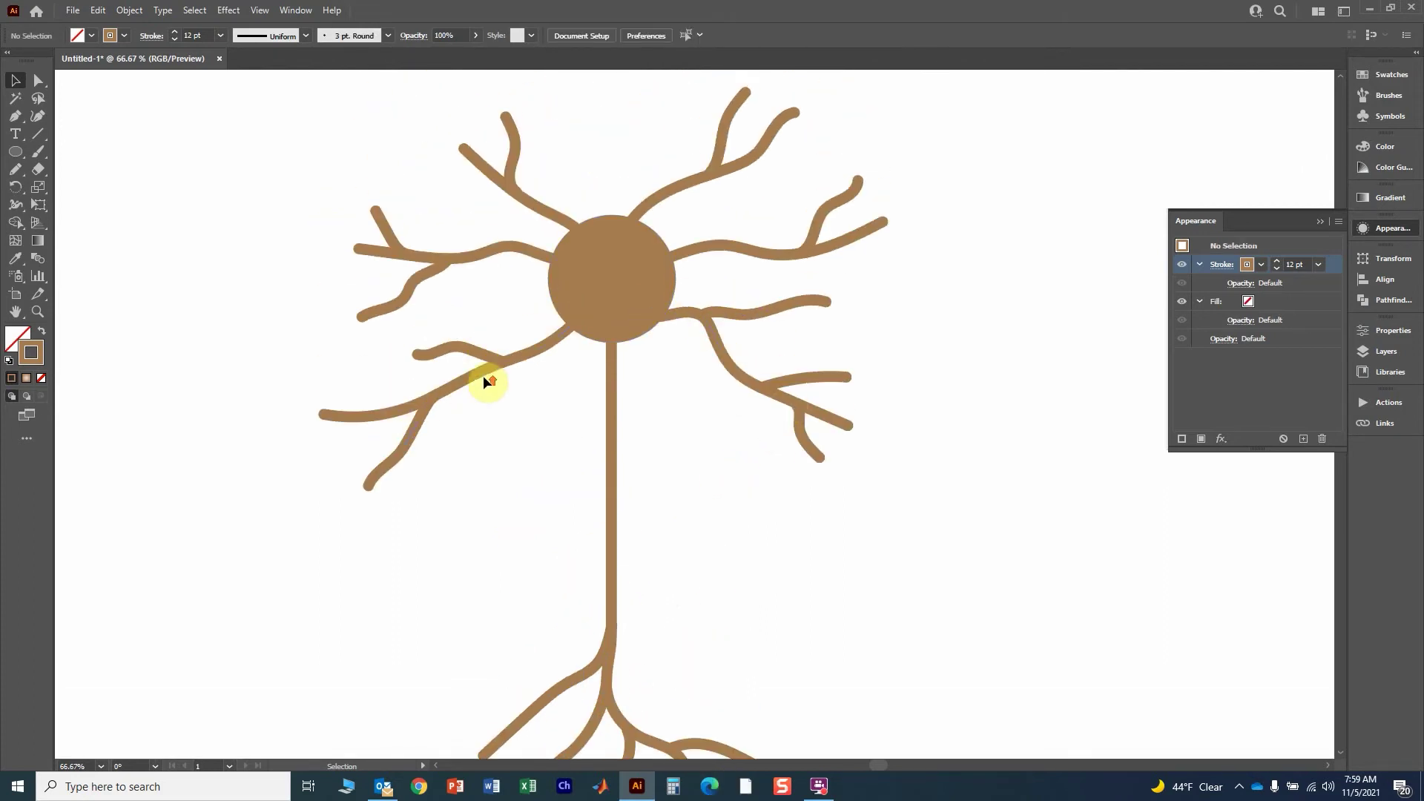
scroll(534, 489, "down", 3)
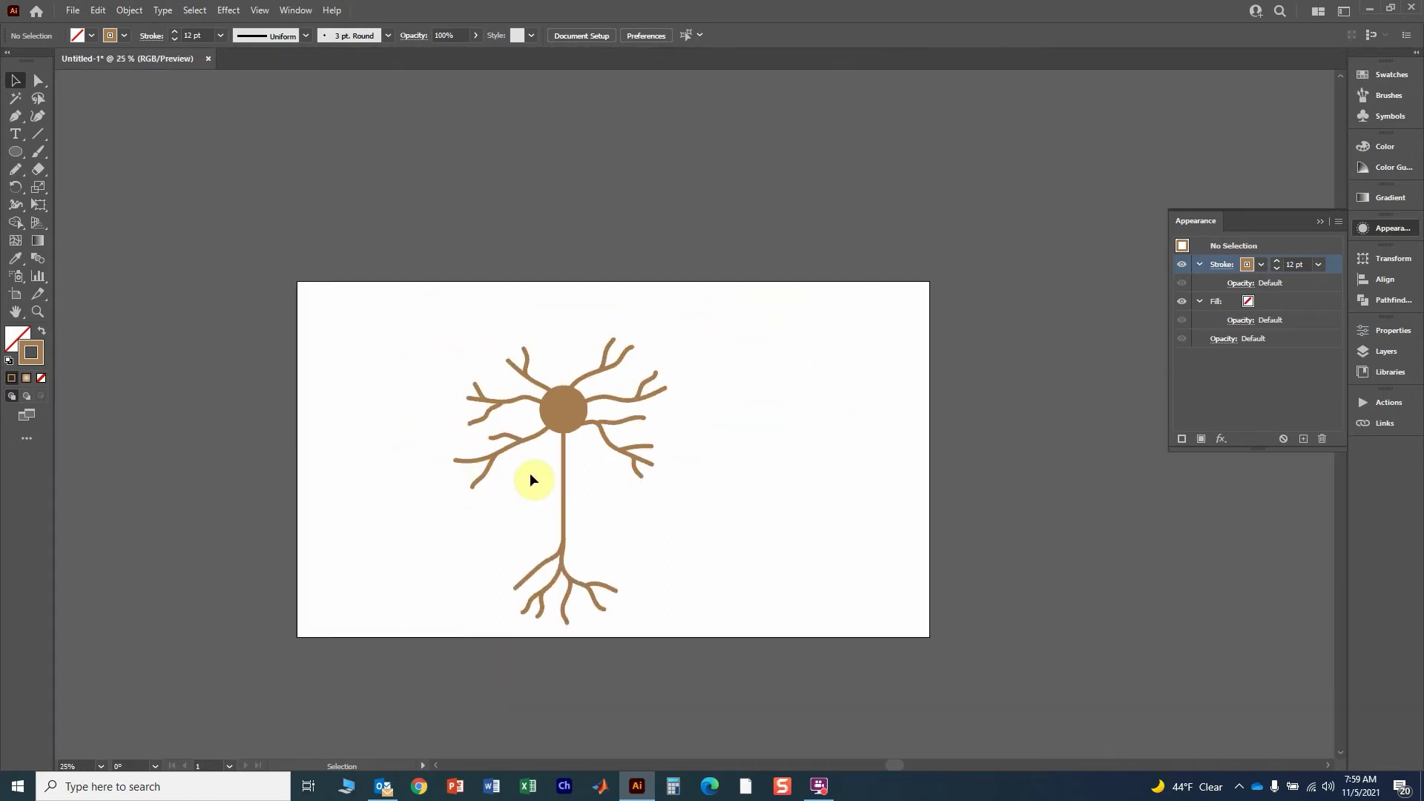
left_click_drag(454, 322, 701, 625)
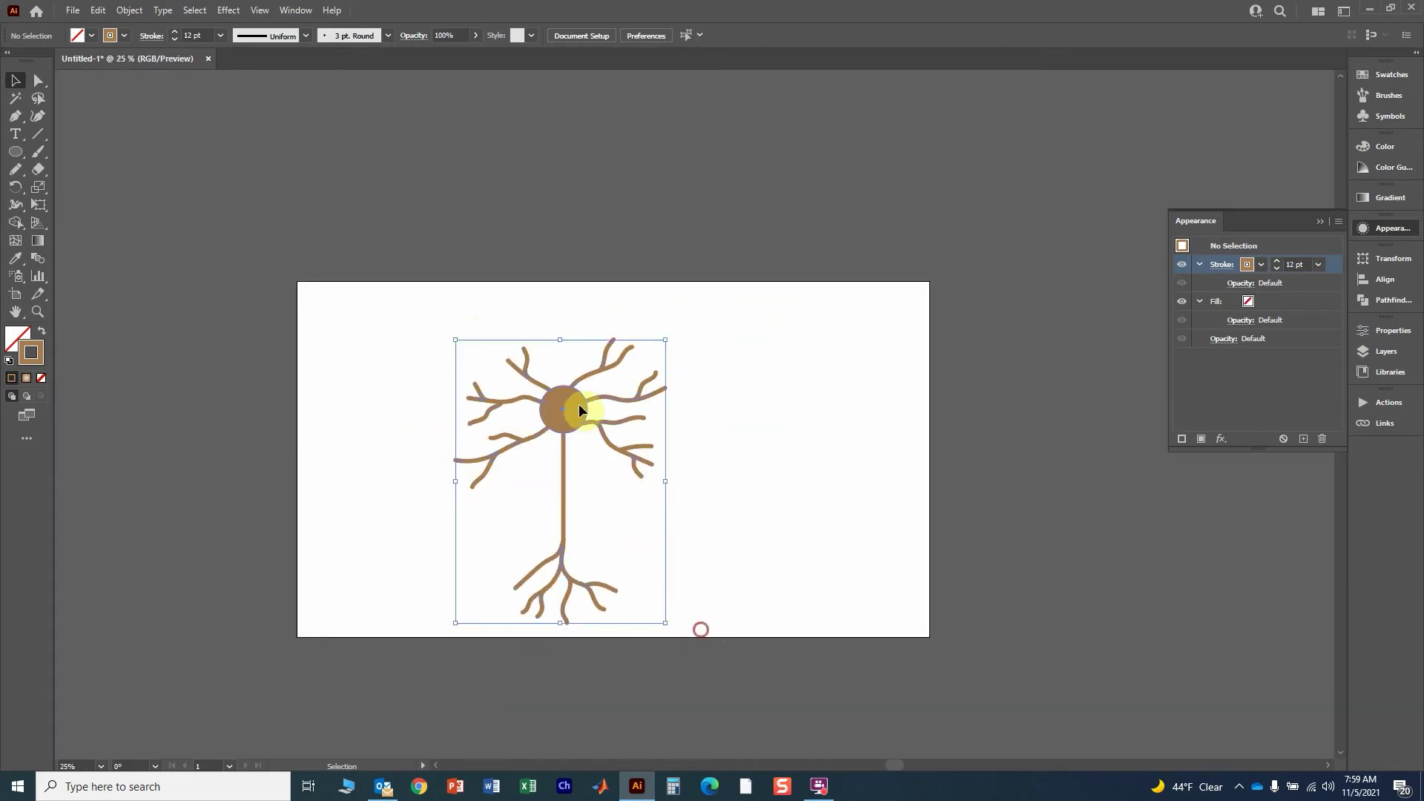
left_click_drag(575, 405, 200, 416, "alt")
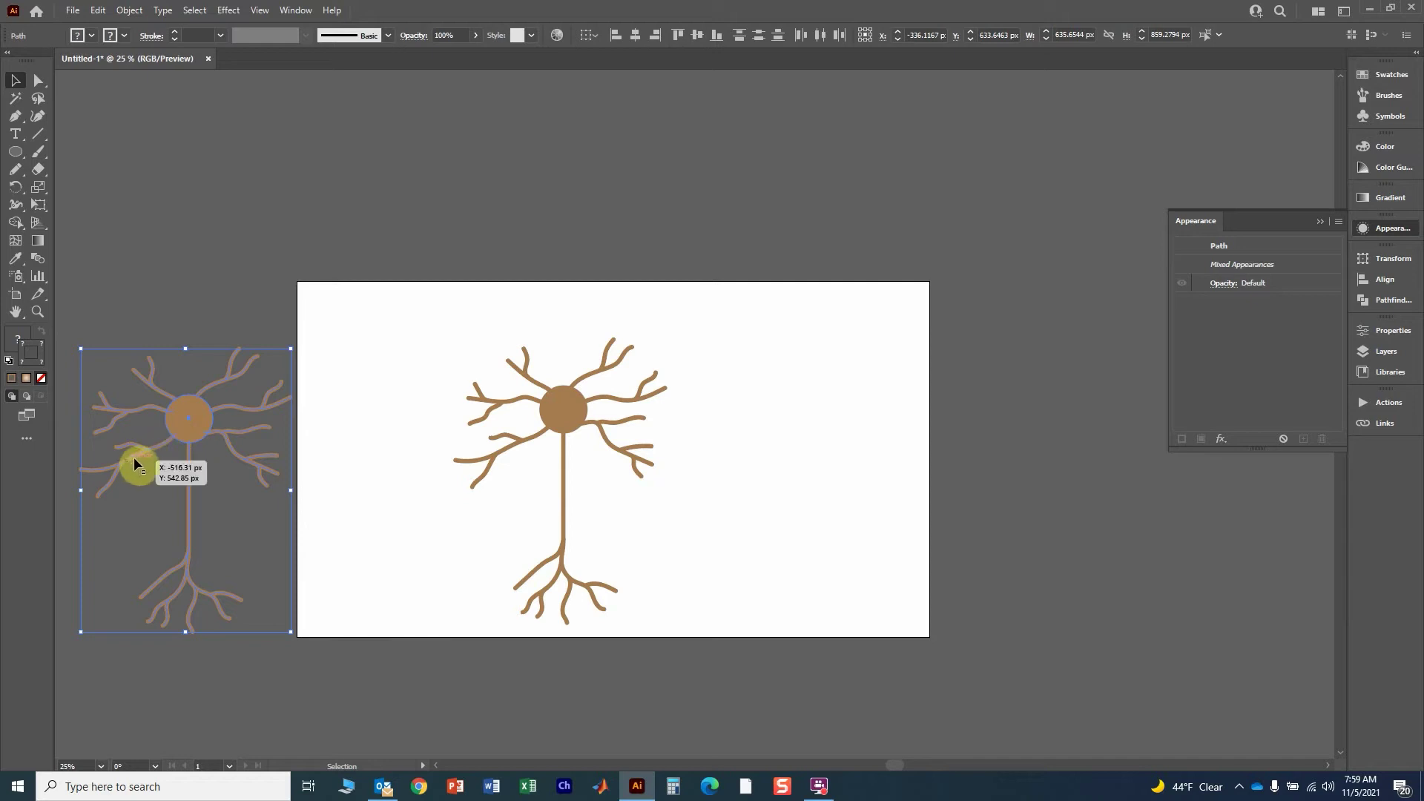
left_click(526, 512)
- Marquee-select every path of the original neuron on the artboard
scroll(598, 457, "up", 1)
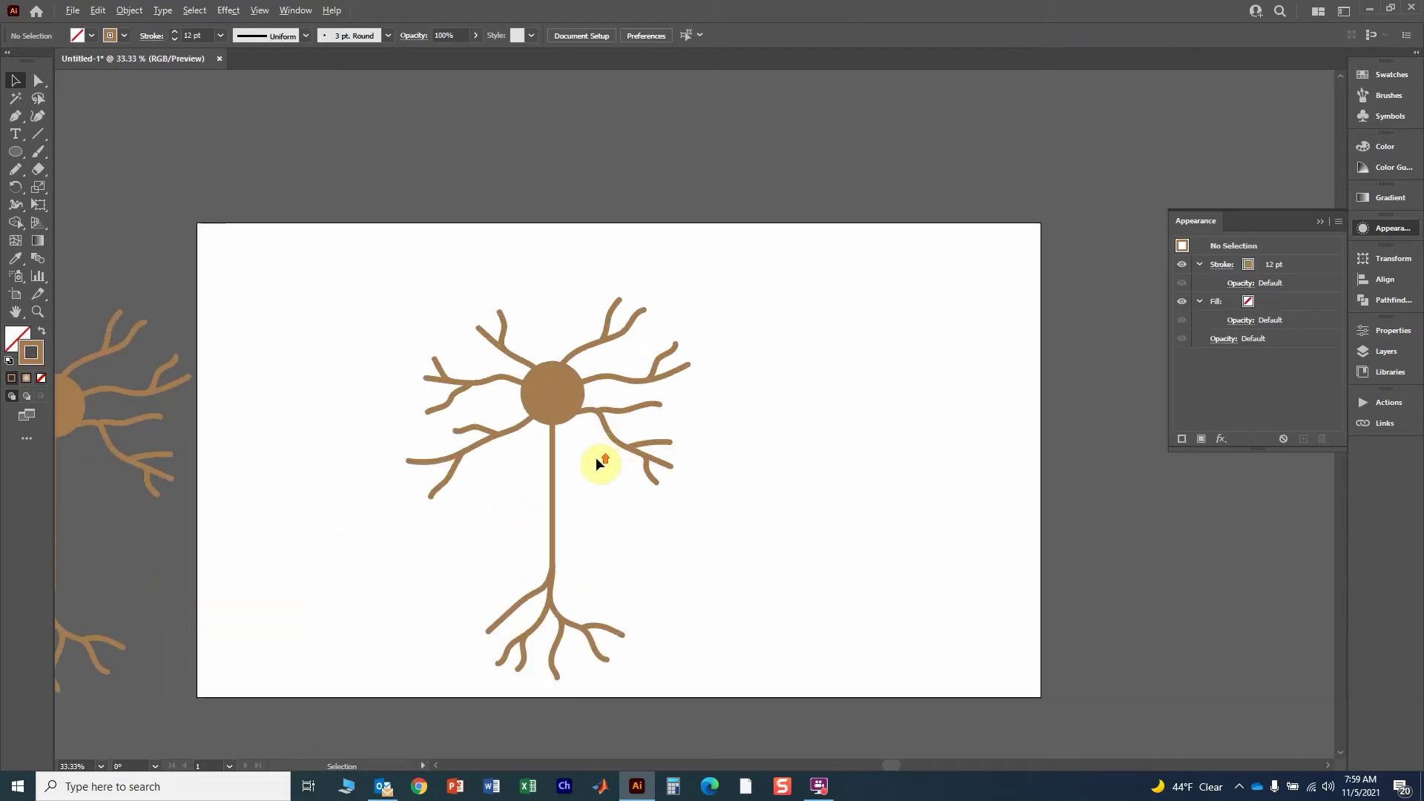
left_click_drag(447, 317, 745, 719)
scroll(529, 405, "up", 5)
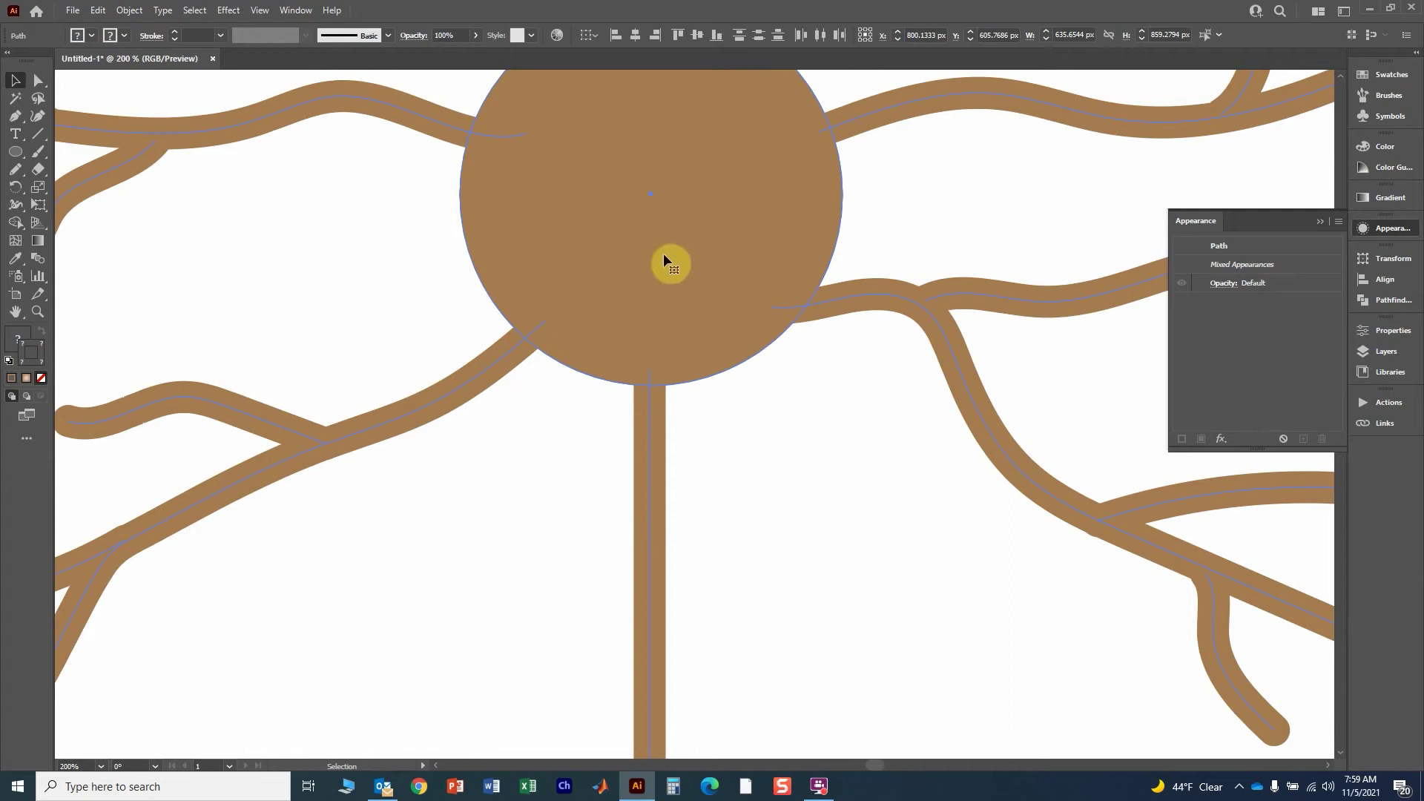
scroll(628, 400, "down", 3)
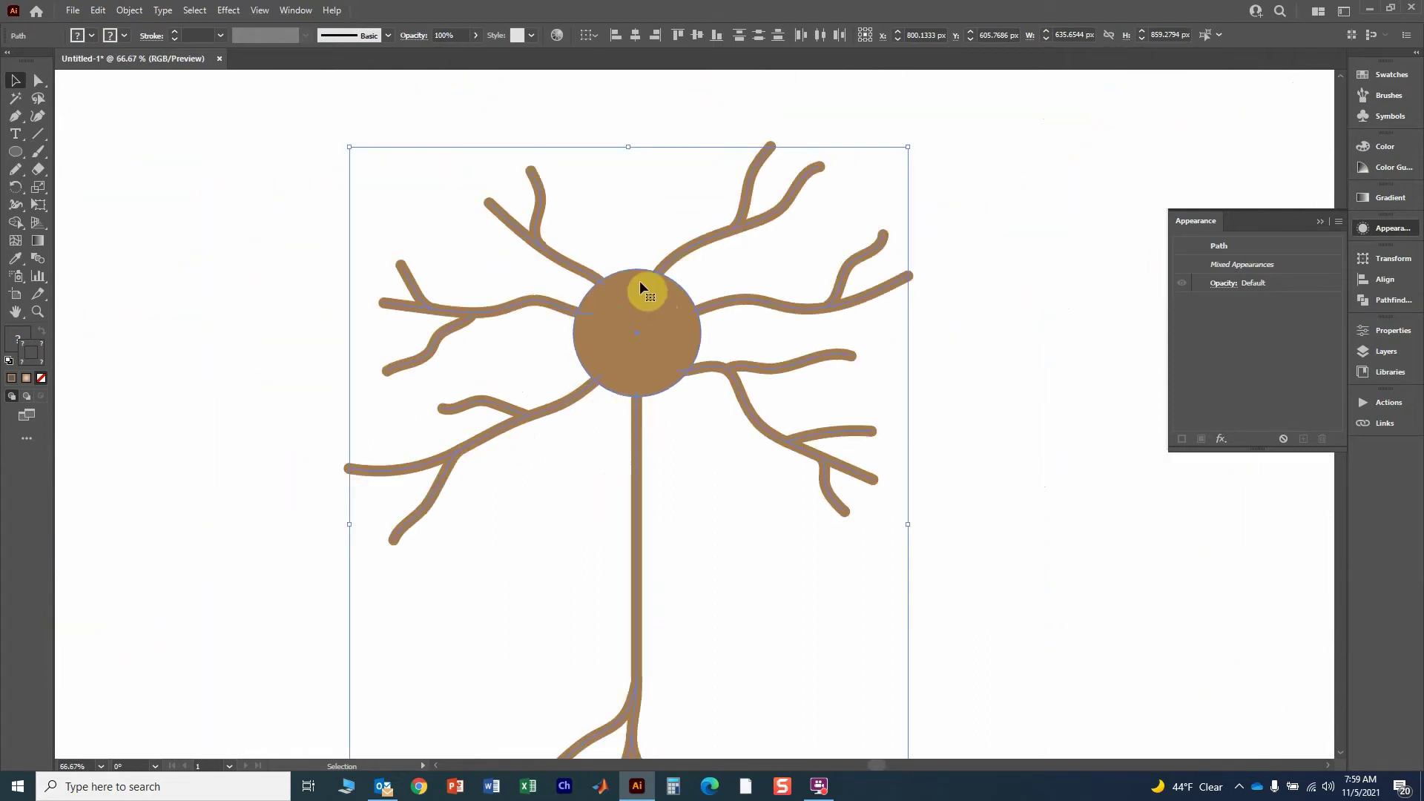
scroll(642, 379, "down", 1)
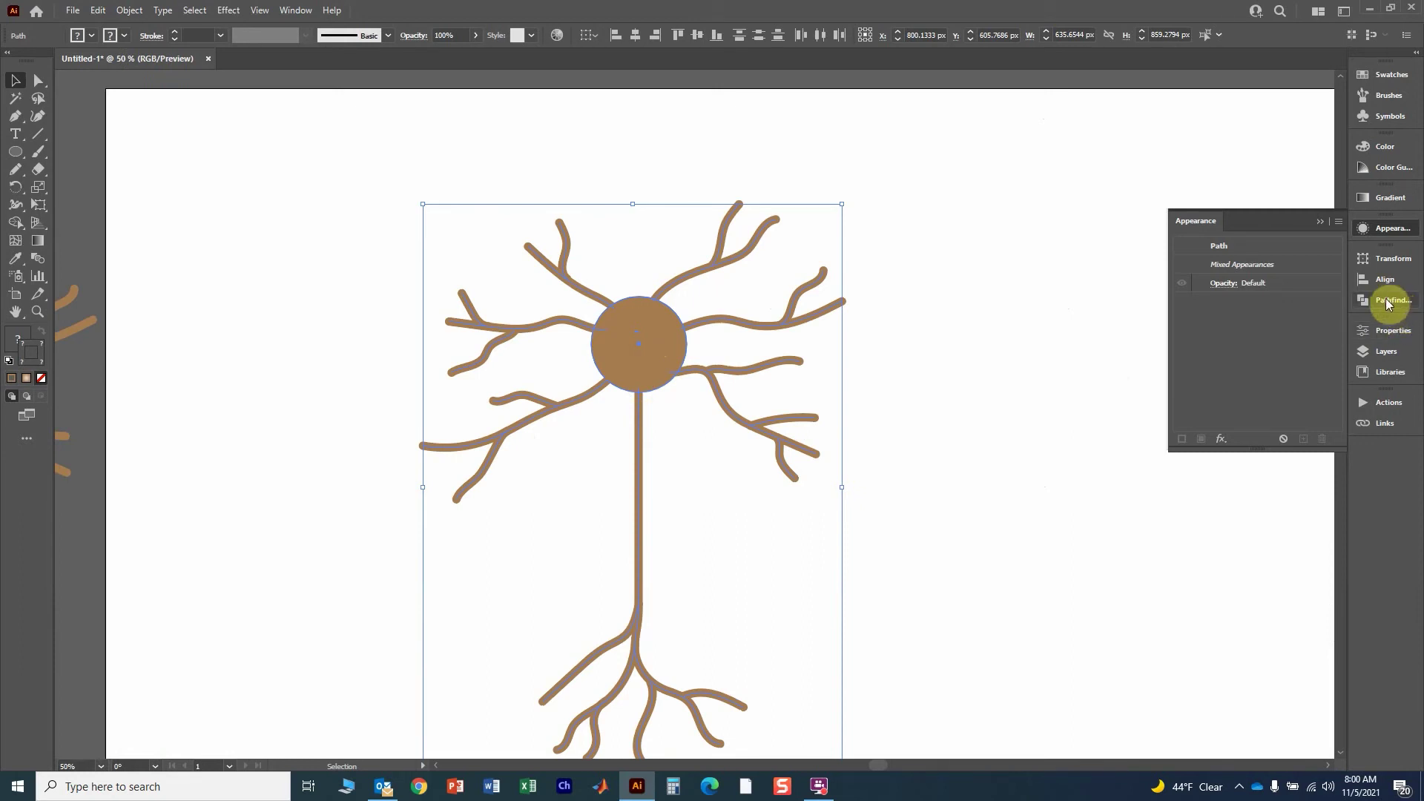
- Close the Appearance panel and bring up the Pathfinder panel
left_click(1381, 232)
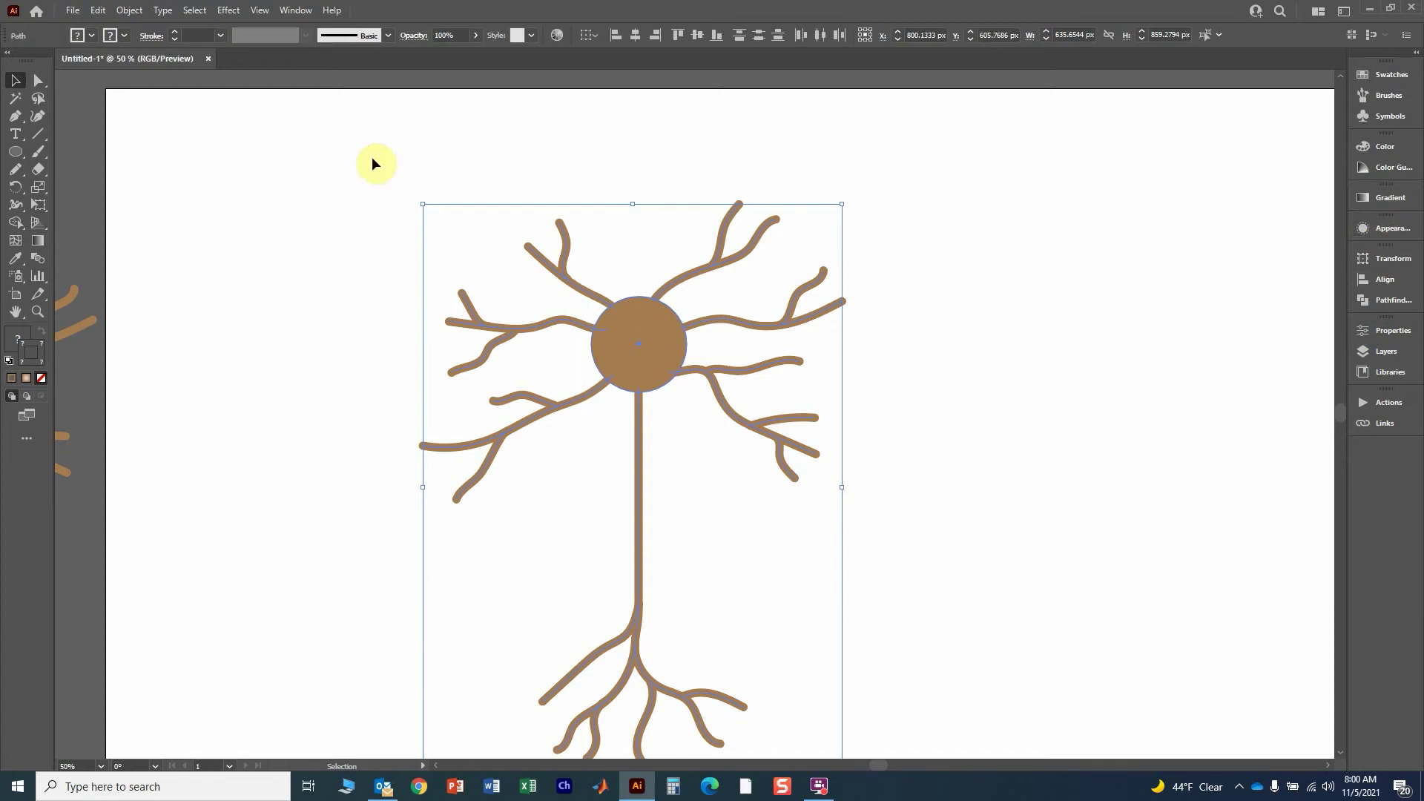
left_click(293, 9)
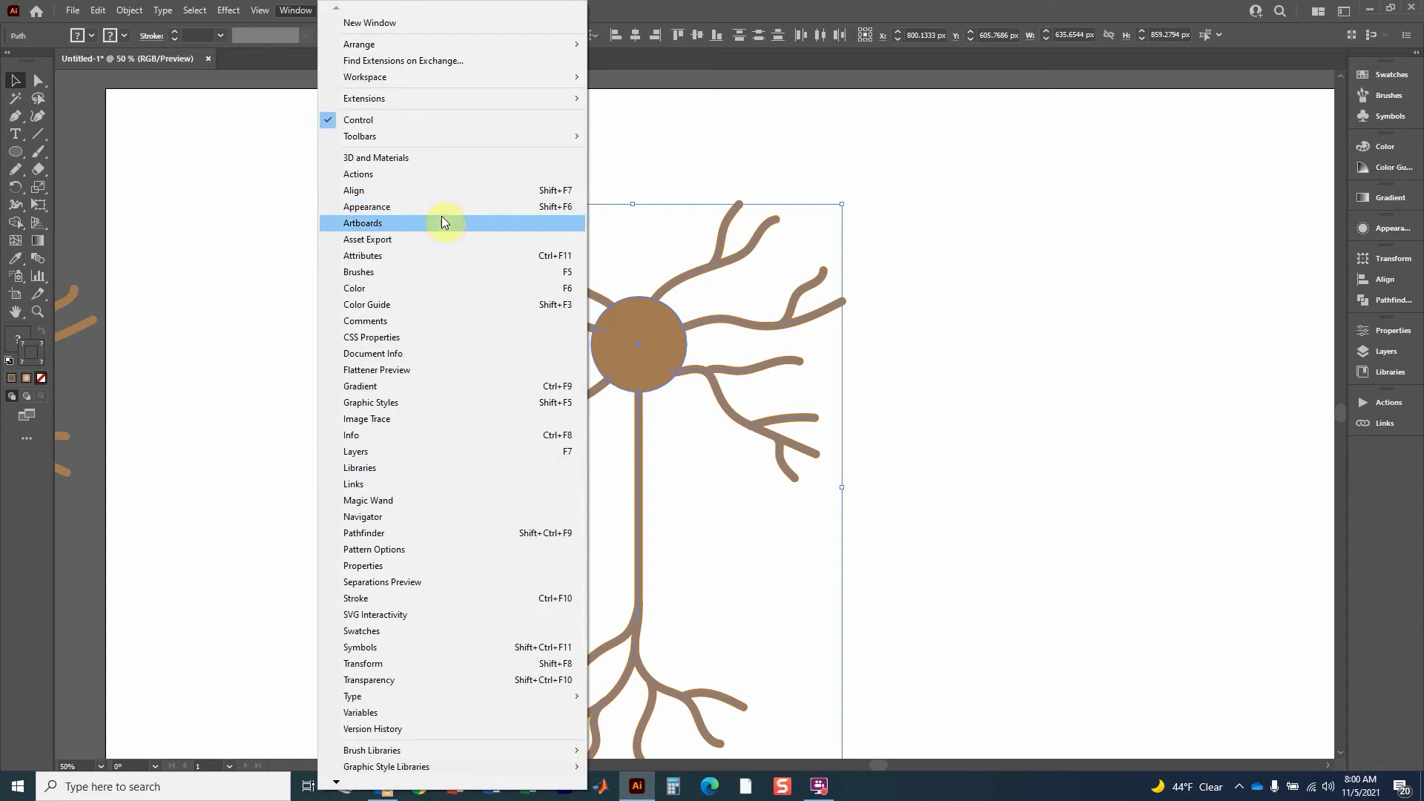
left_click(1363, 497)
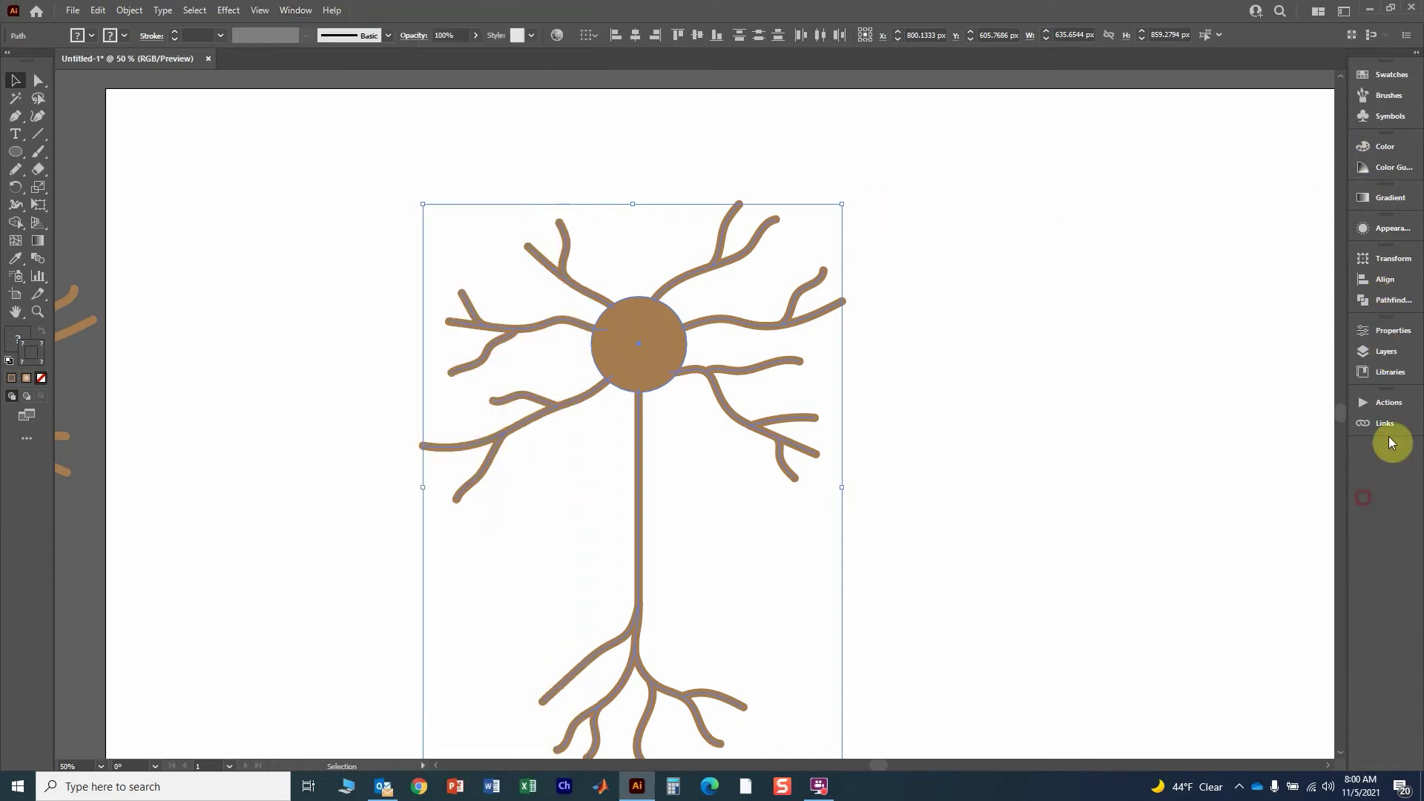
left_click(1379, 301)
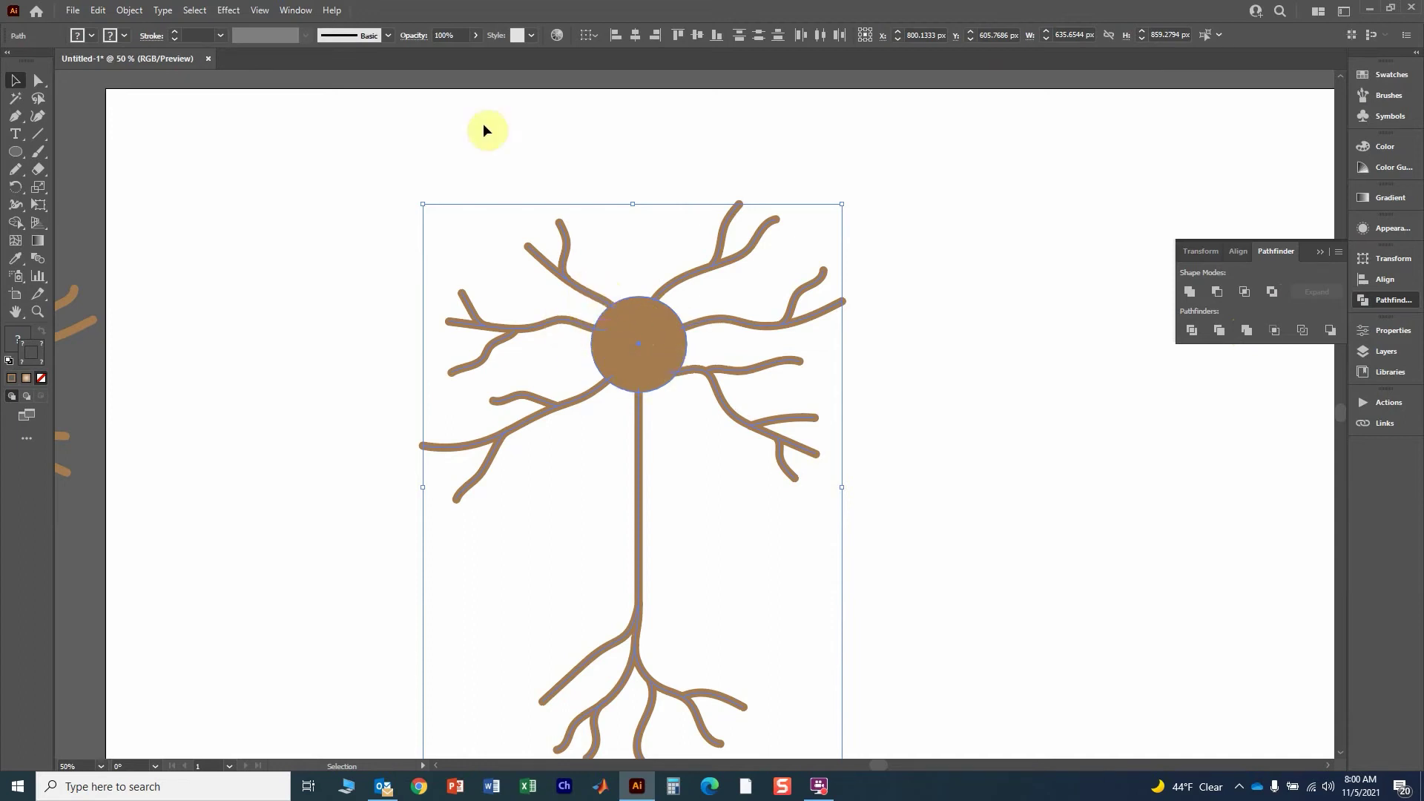
left_click(292, 10)
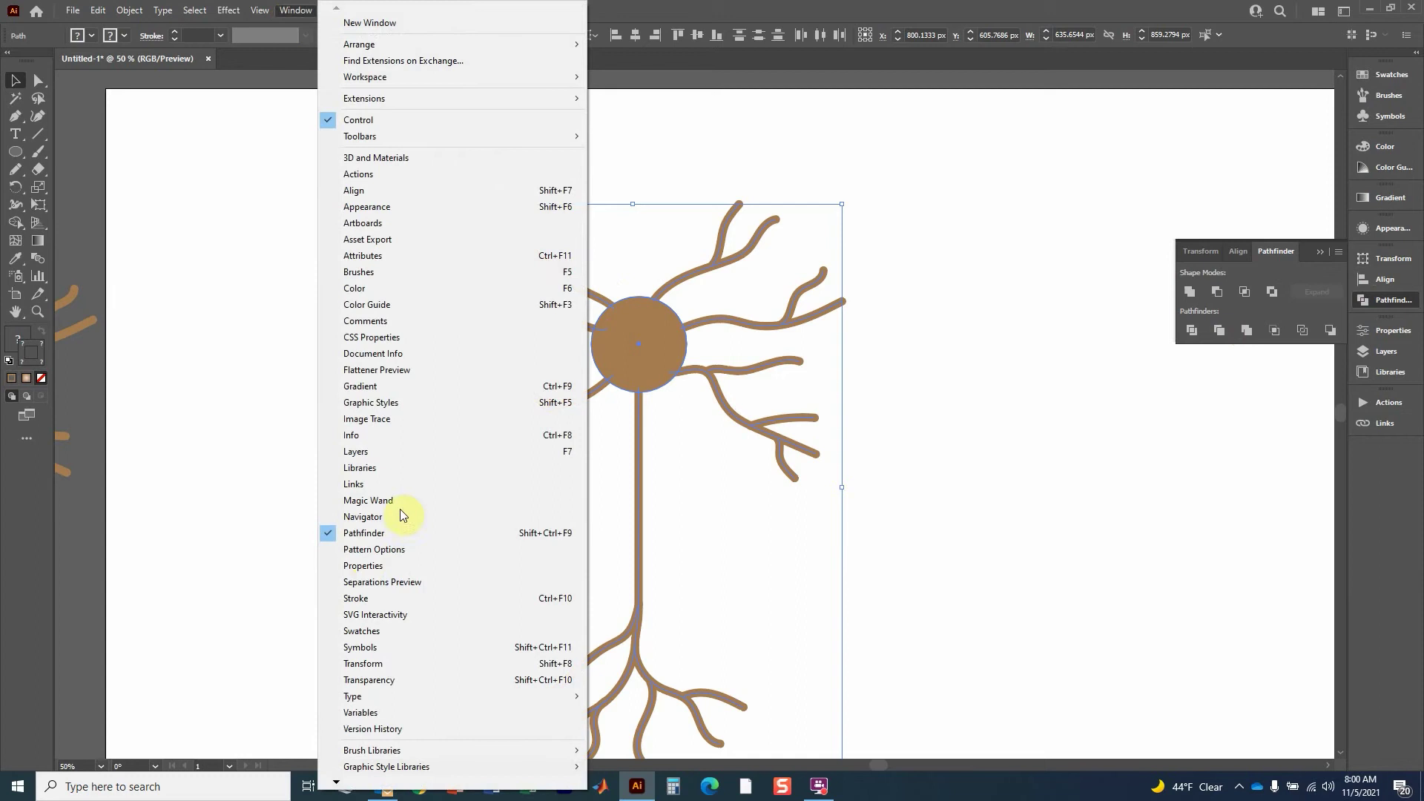
left_click(872, 13)
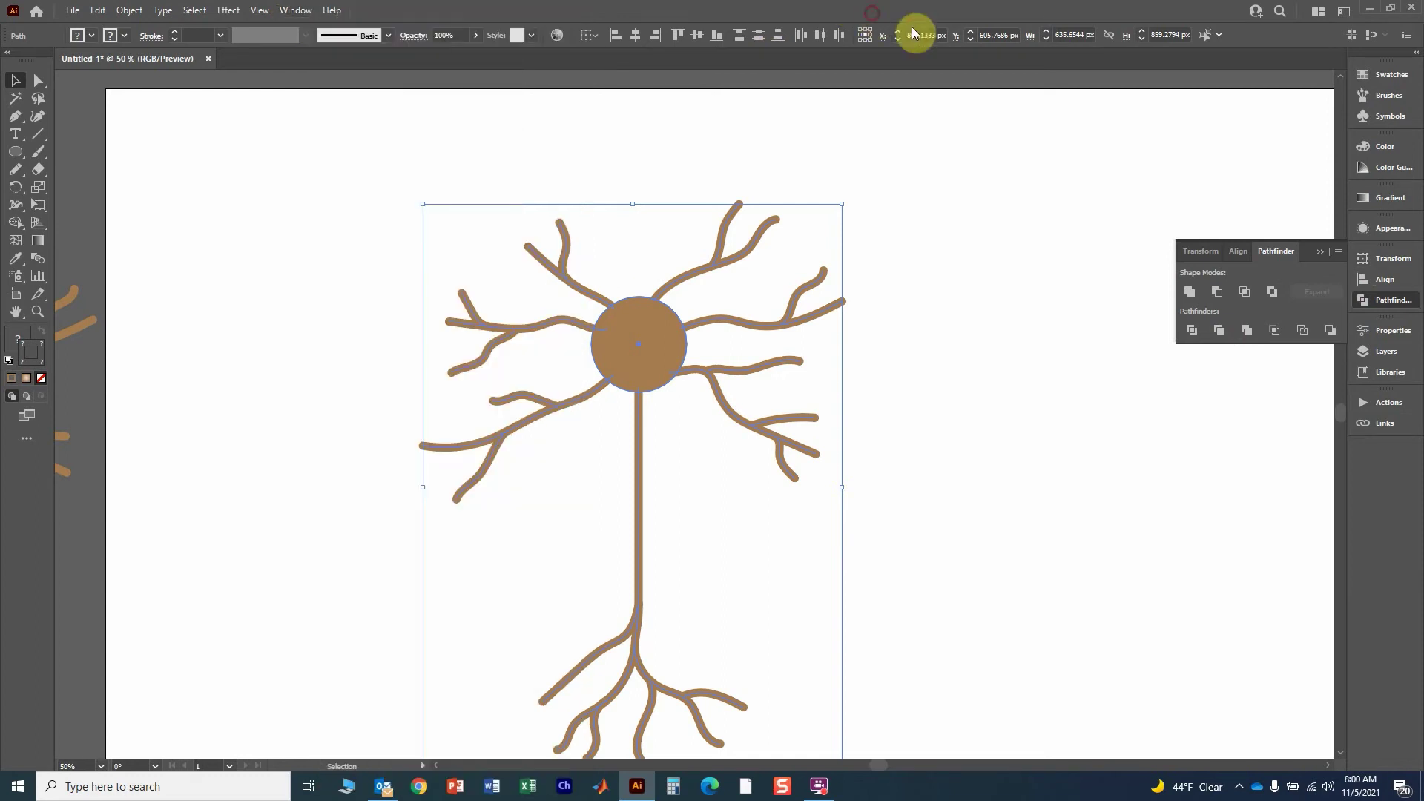
- Try a Pathfinder Merge on the neuron, undo it with Ctrl+Z, and close Pathfinder
left_click(1248, 333)
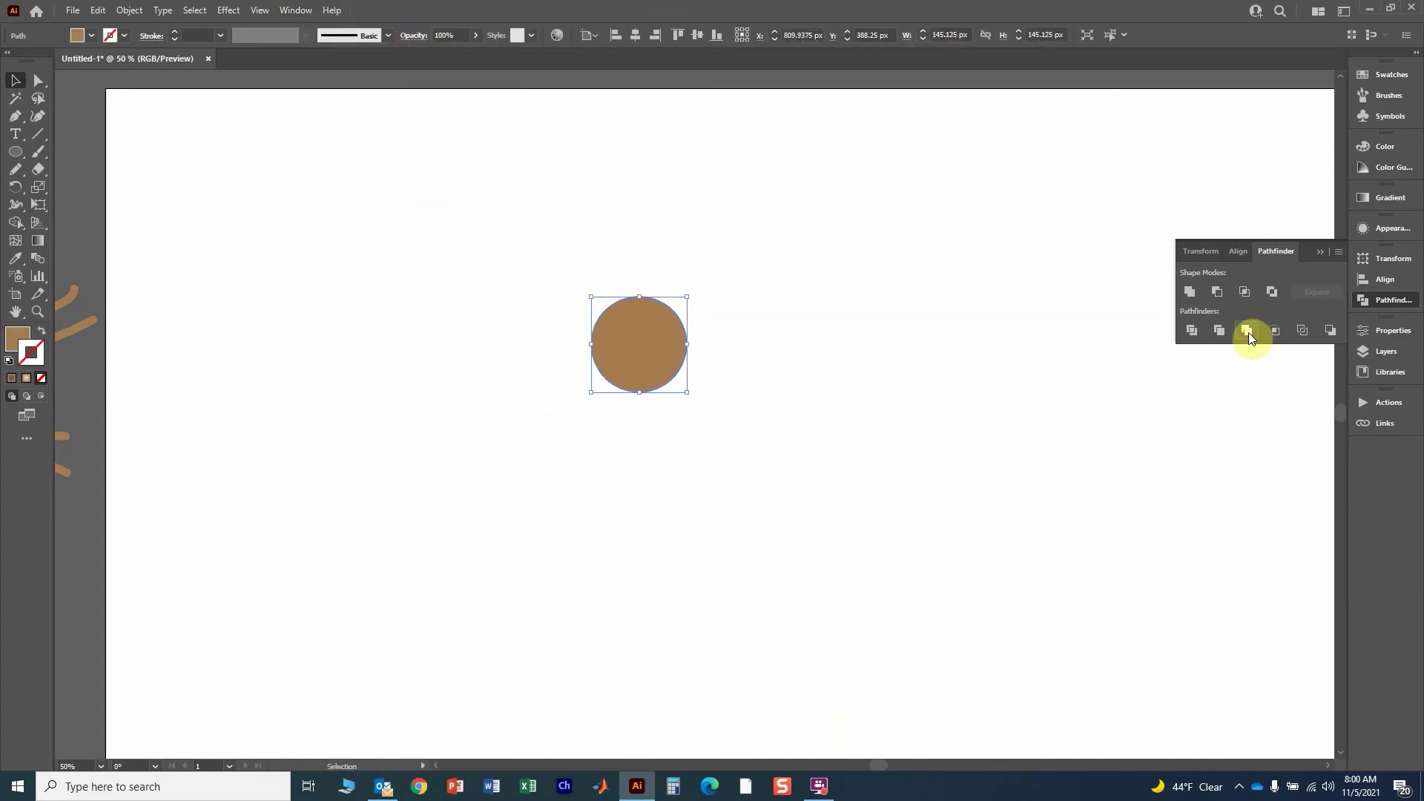
key("ctrl+z")
left_click(1317, 254)
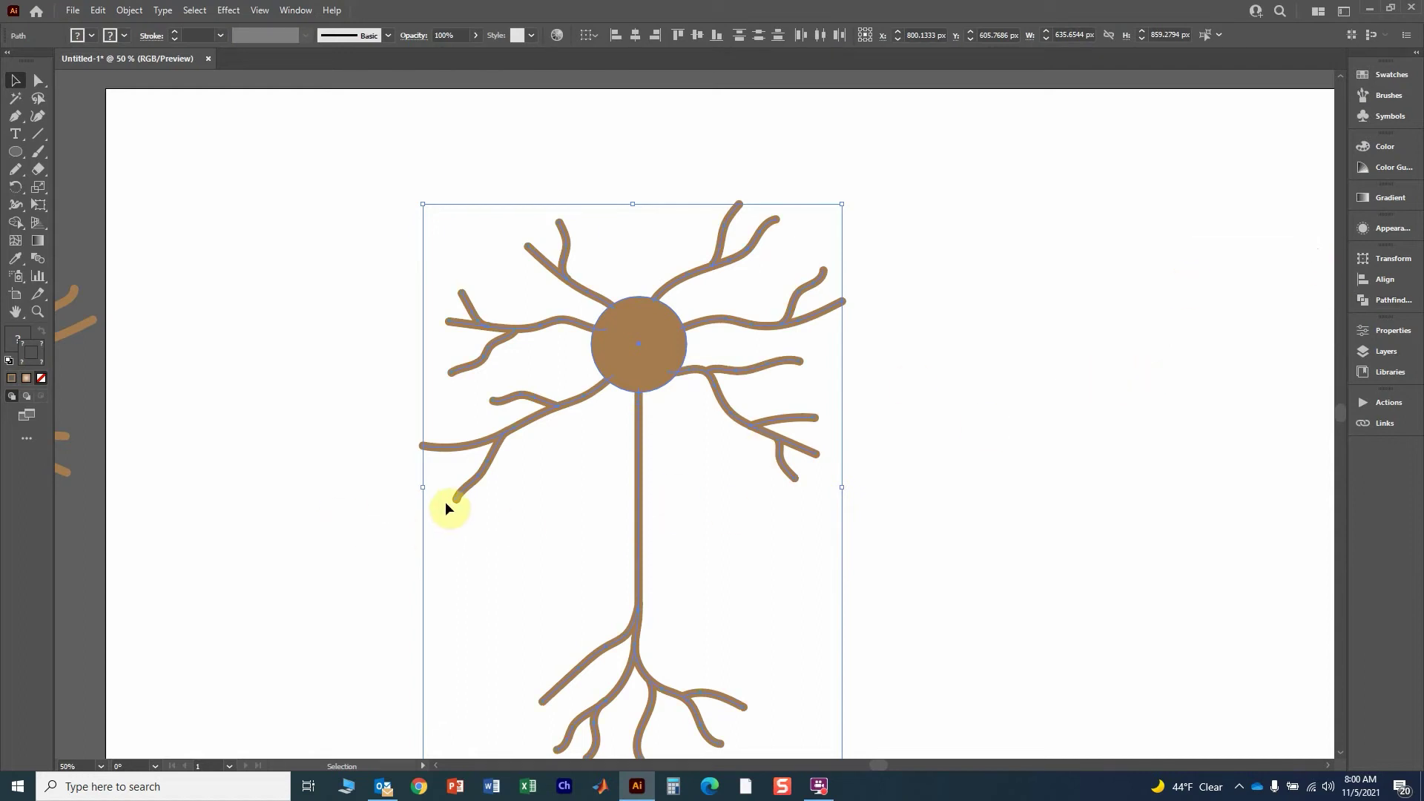
scroll(460, 495, "down", 2)
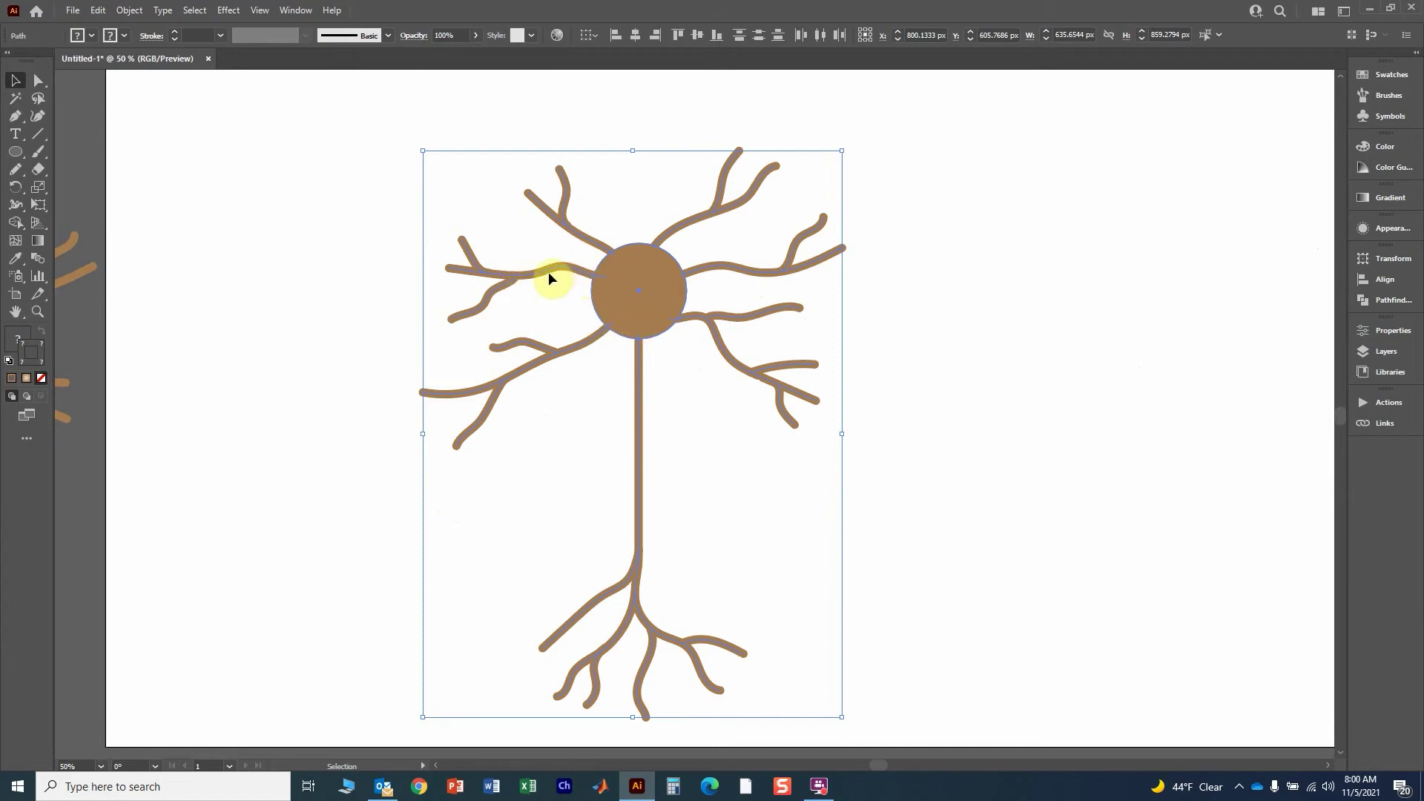
- Expand the neuron's fill and stroke into shapes, then zoom out to see the whole neuron
left_click(129, 10)
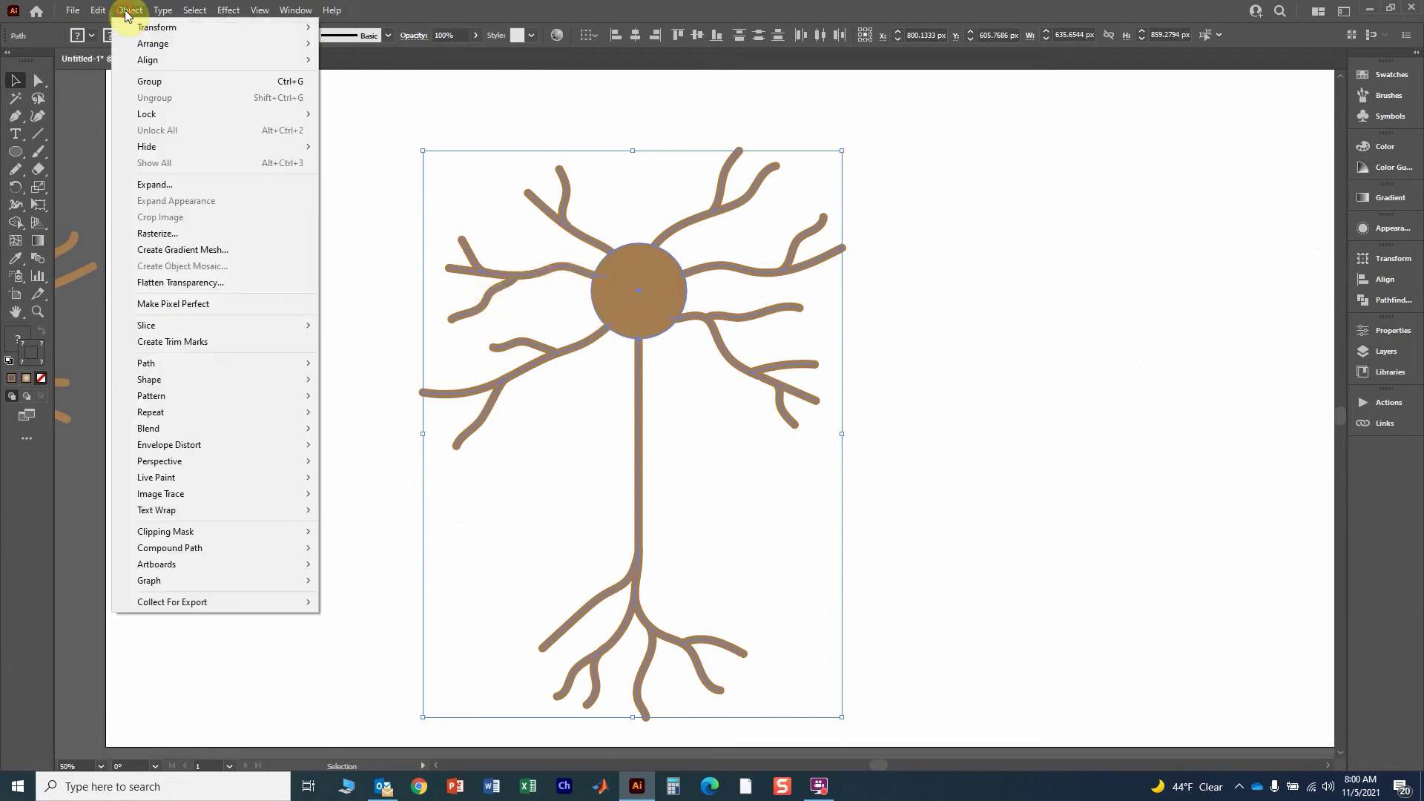
left_click(171, 185)
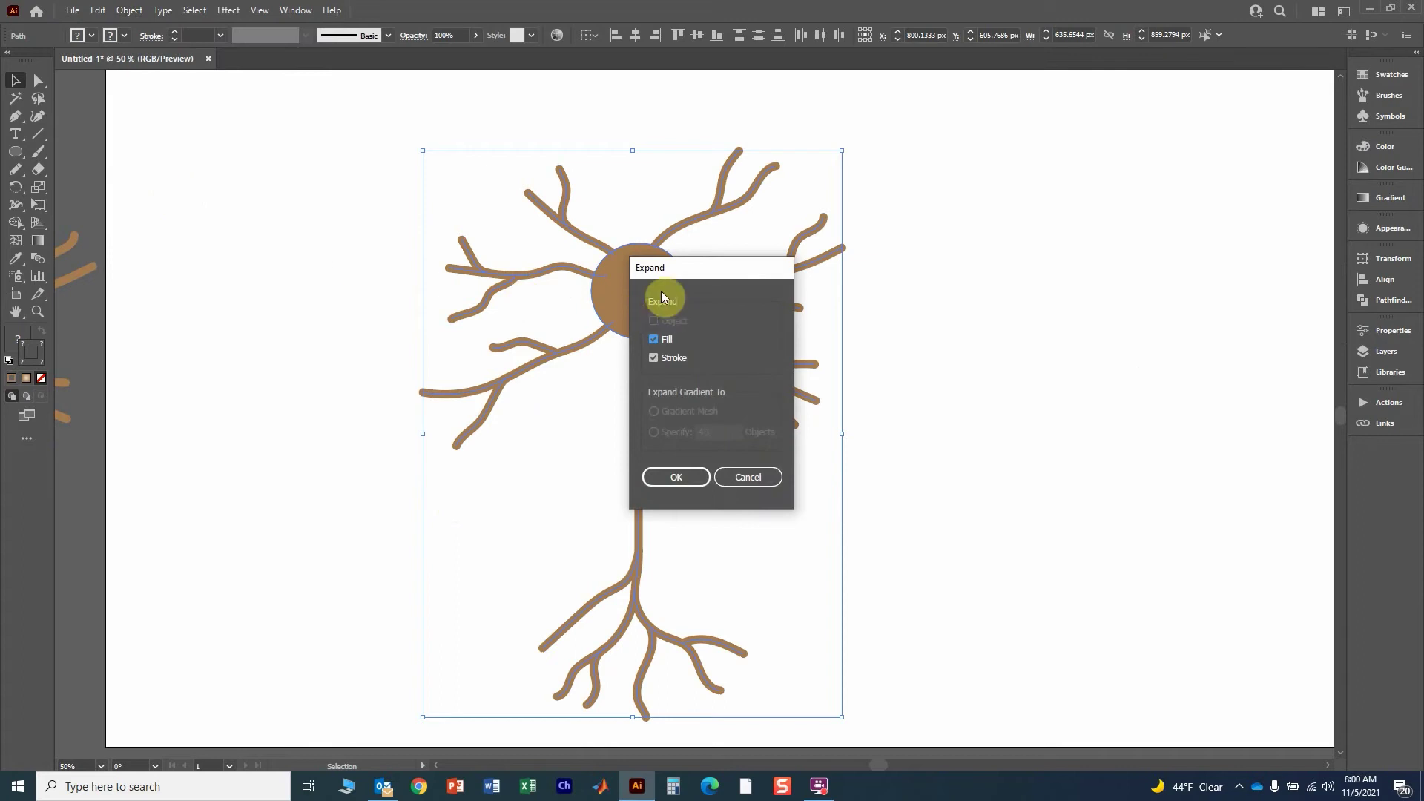
left_click(675, 473)
scroll(606, 317, "up", 2)
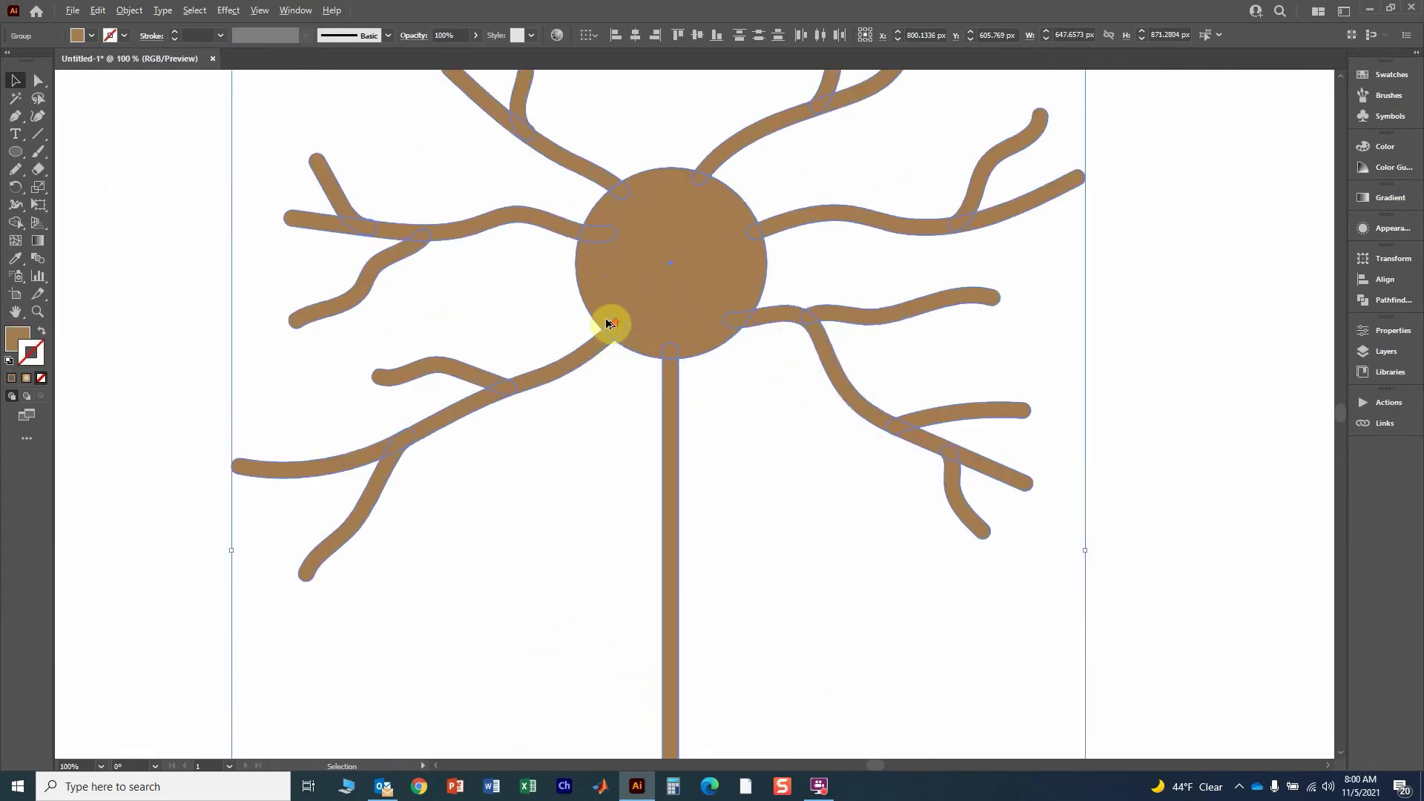
scroll(605, 318, "up", 3)
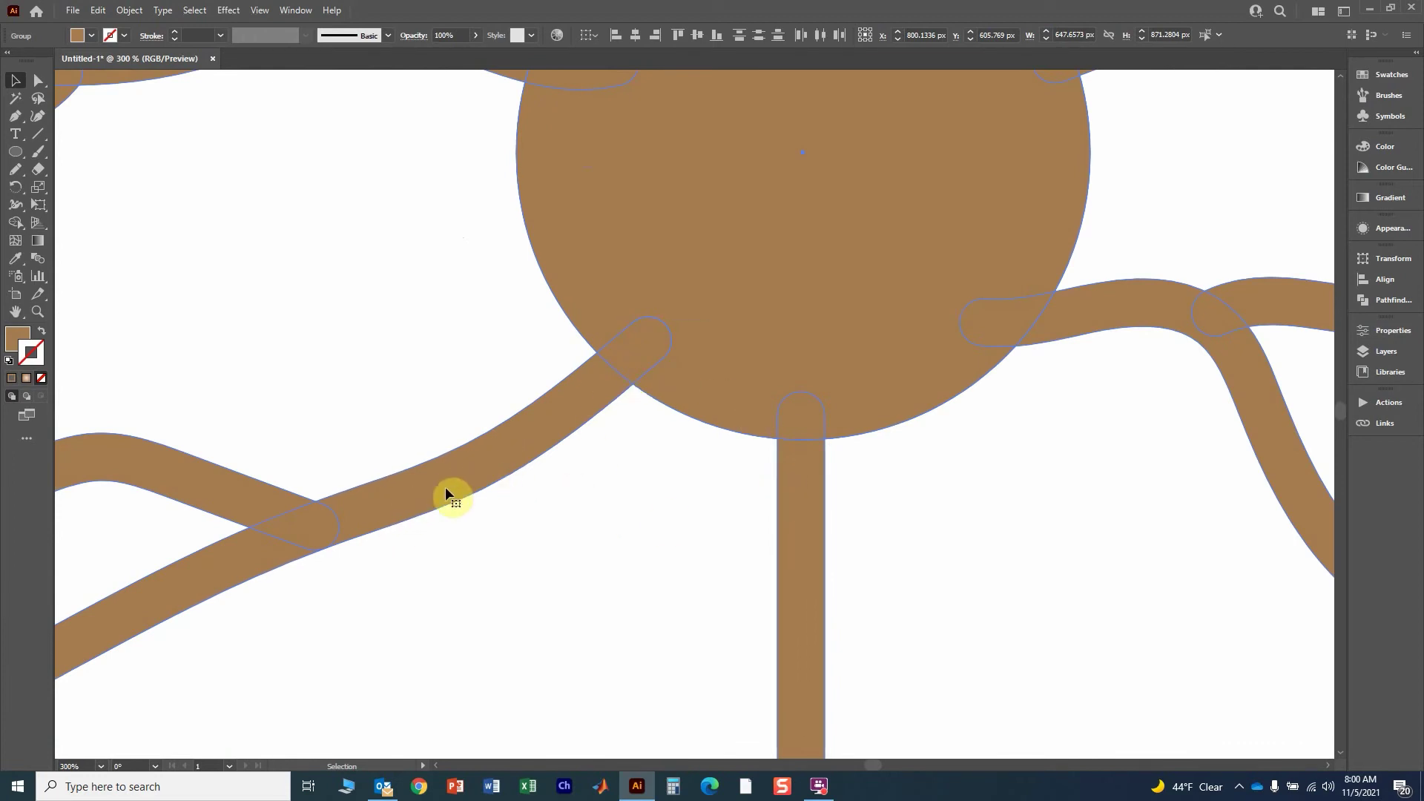
scroll(473, 475, "down", 1)
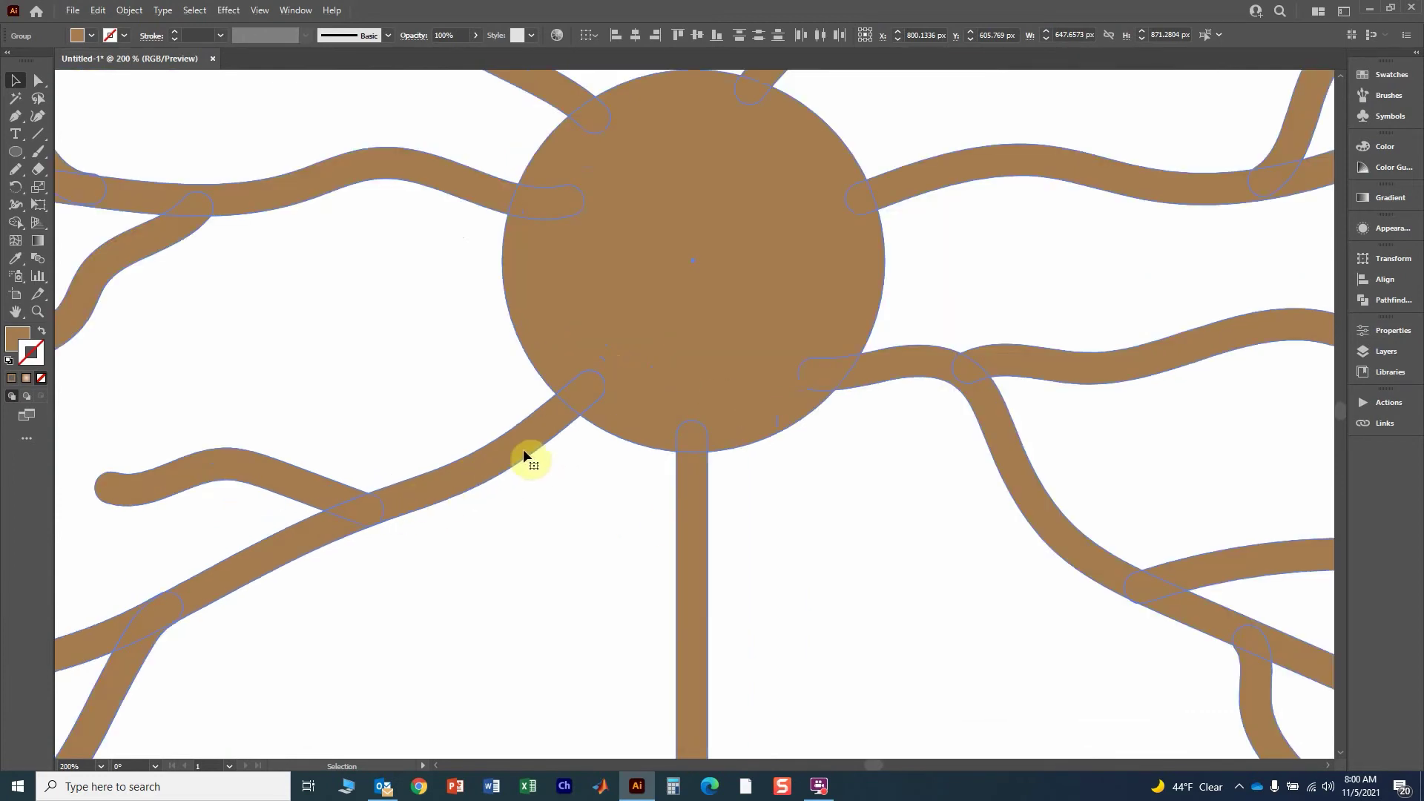
scroll(523, 453, "down", 1)
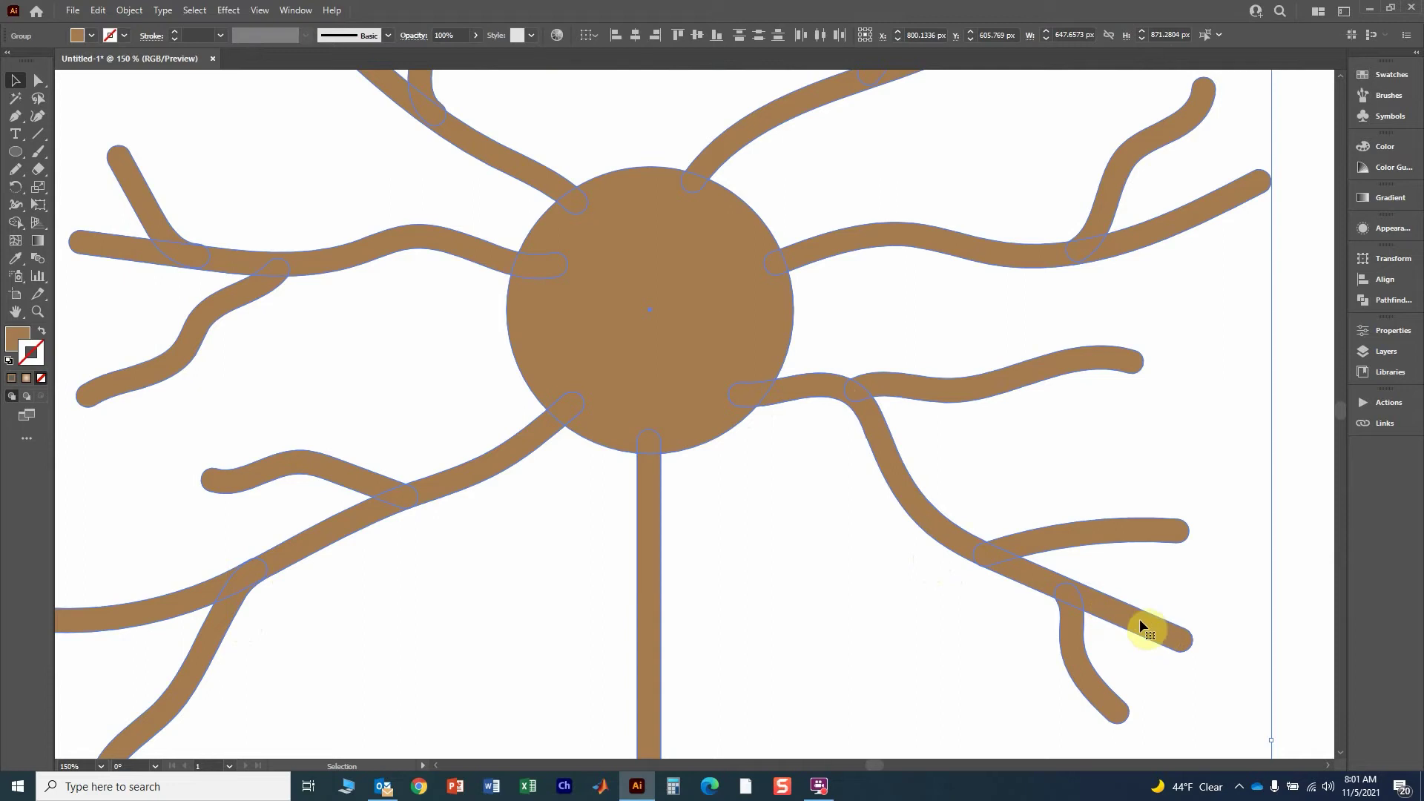
scroll(802, 491, "down", 3)
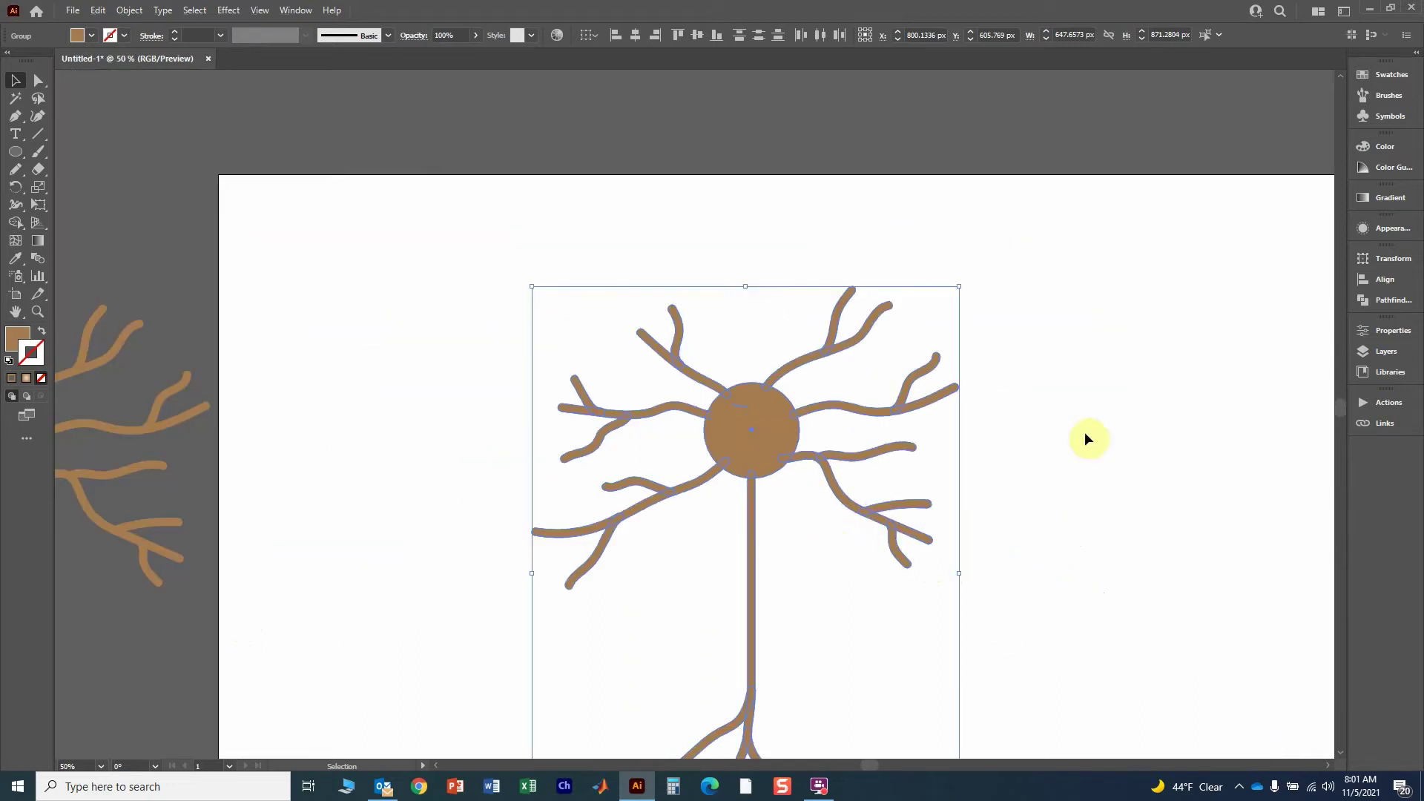
- Merge the neuron's soma, dendrites and axon into one shape with Pathfinder Merge
left_click(1388, 299)
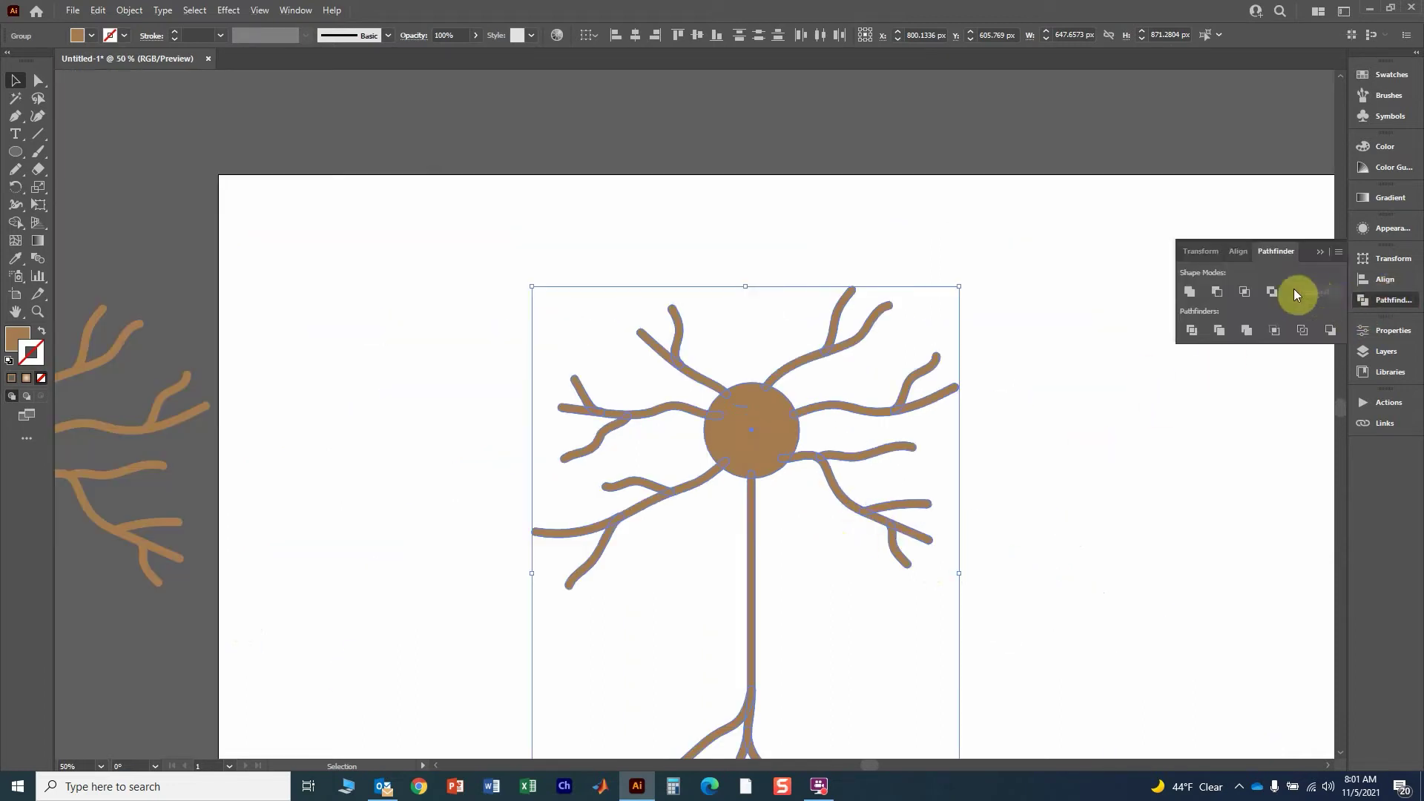
left_click(1247, 335)
scroll(804, 554, "up", 5)
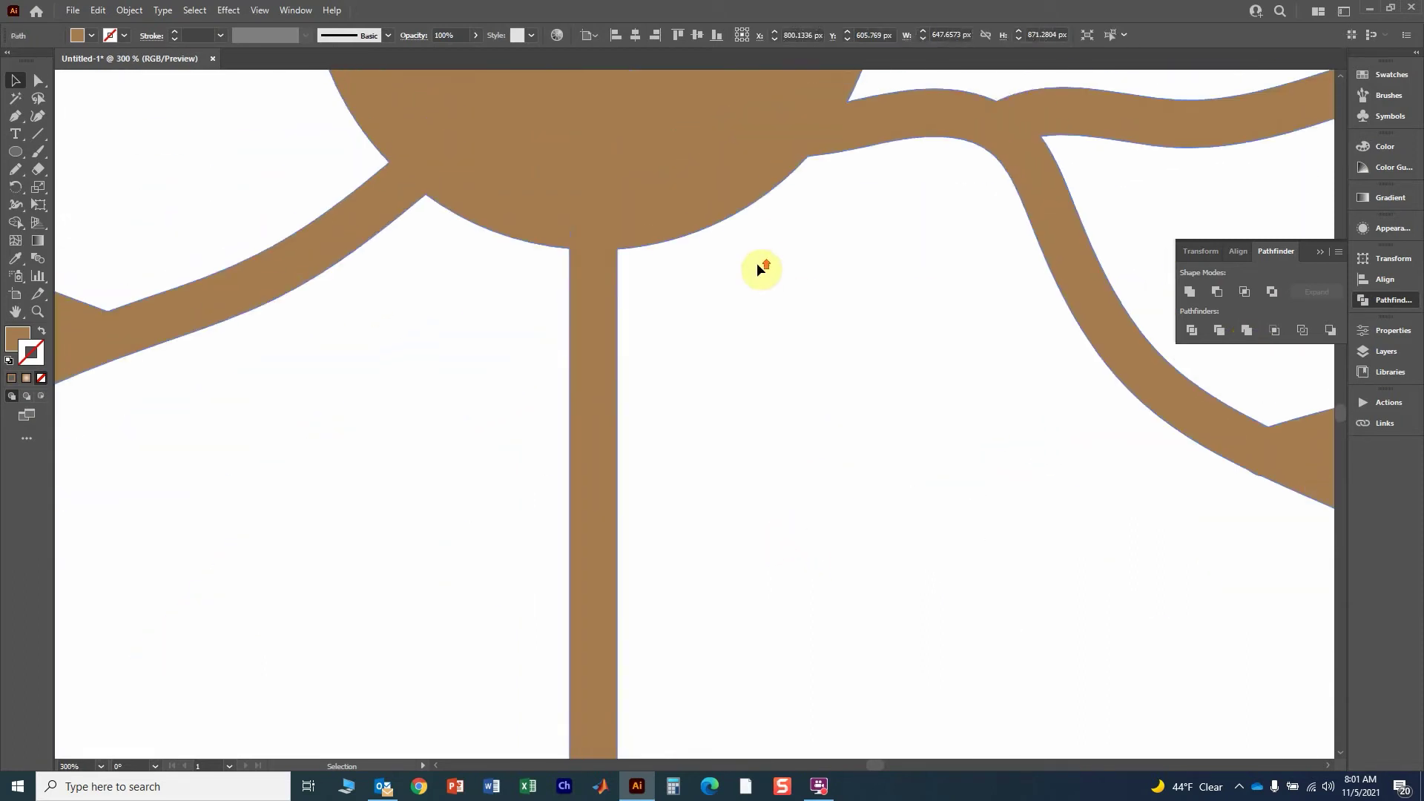
scroll(800, 215, "up", 3)
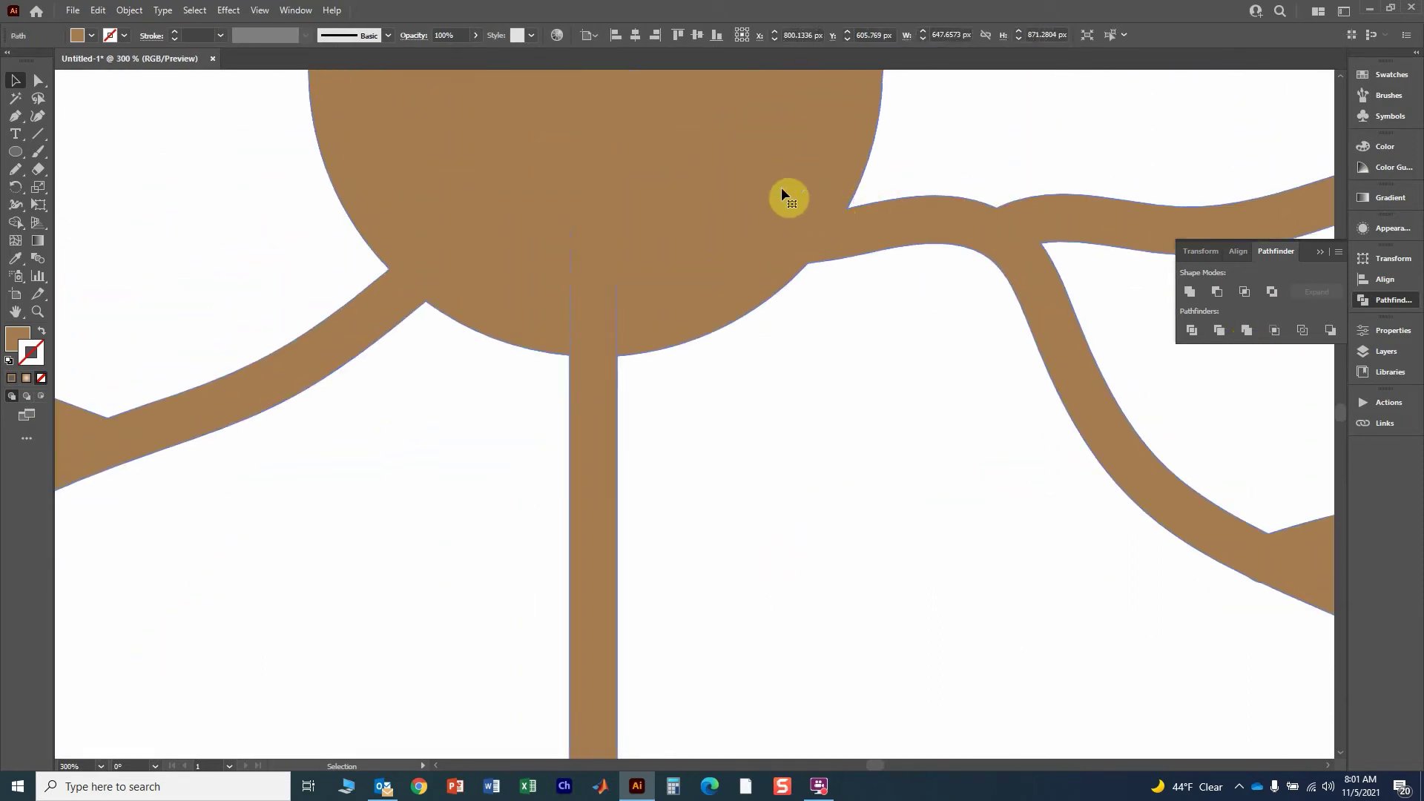
scroll(842, 341, "down", 4)
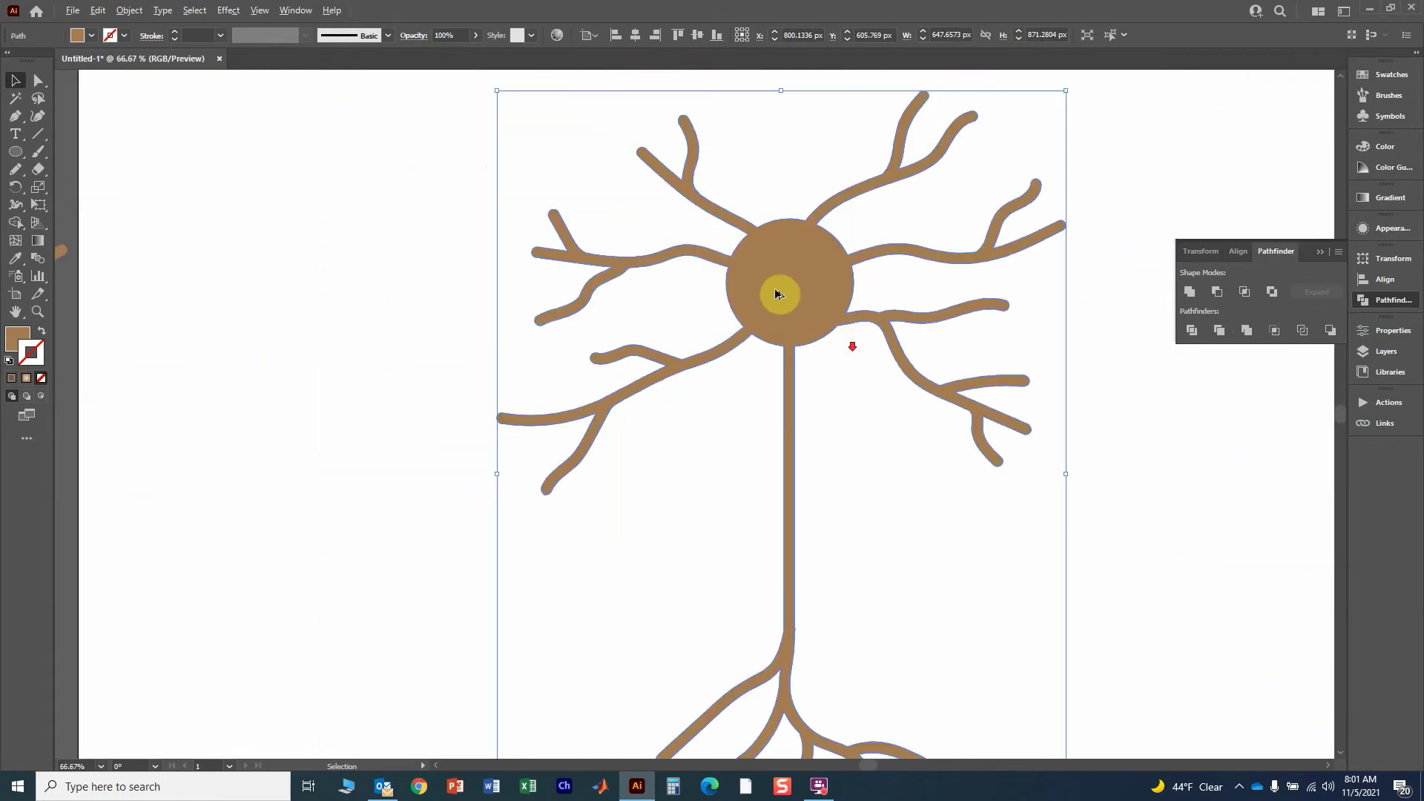
scroll(742, 415, "right", 4)
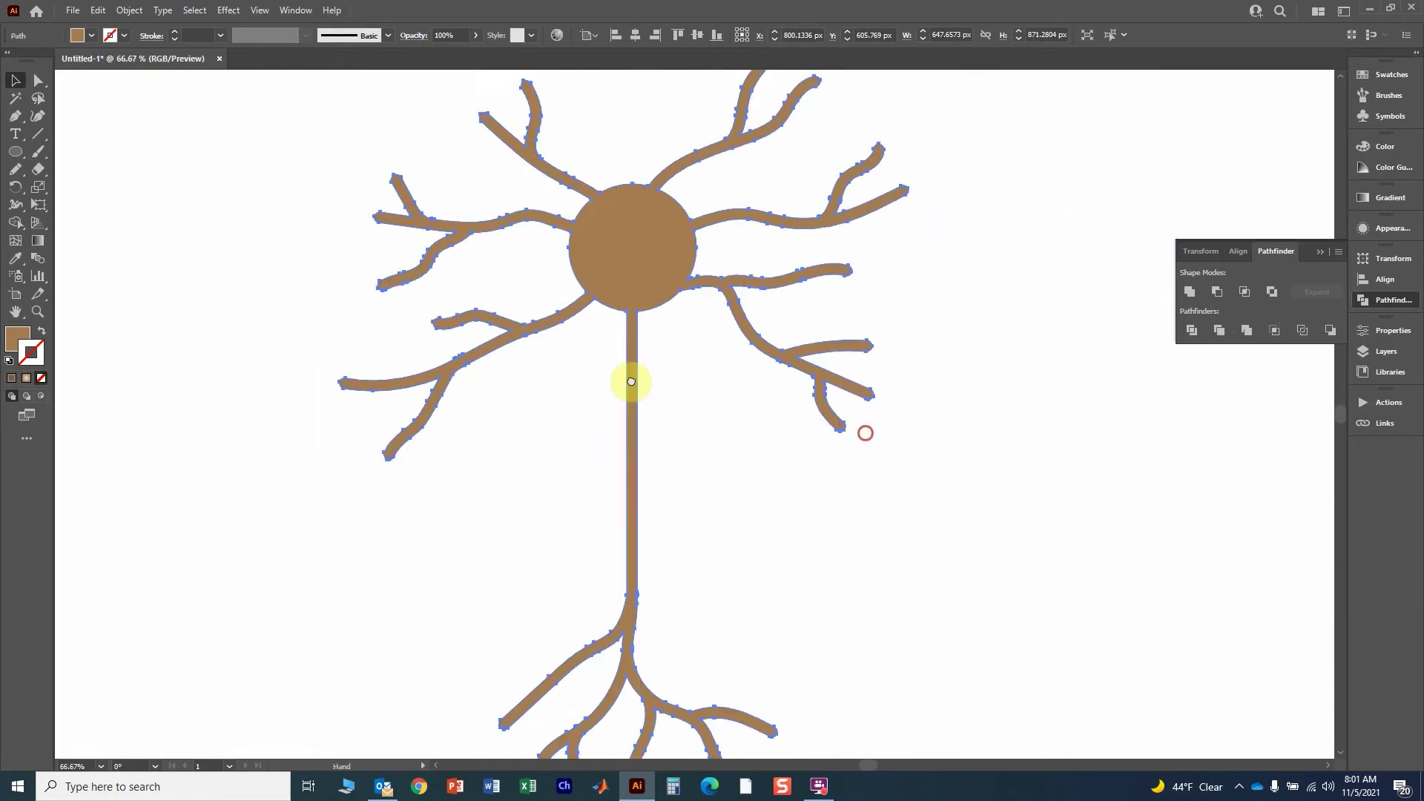
scroll(588, 372, "down", 1)
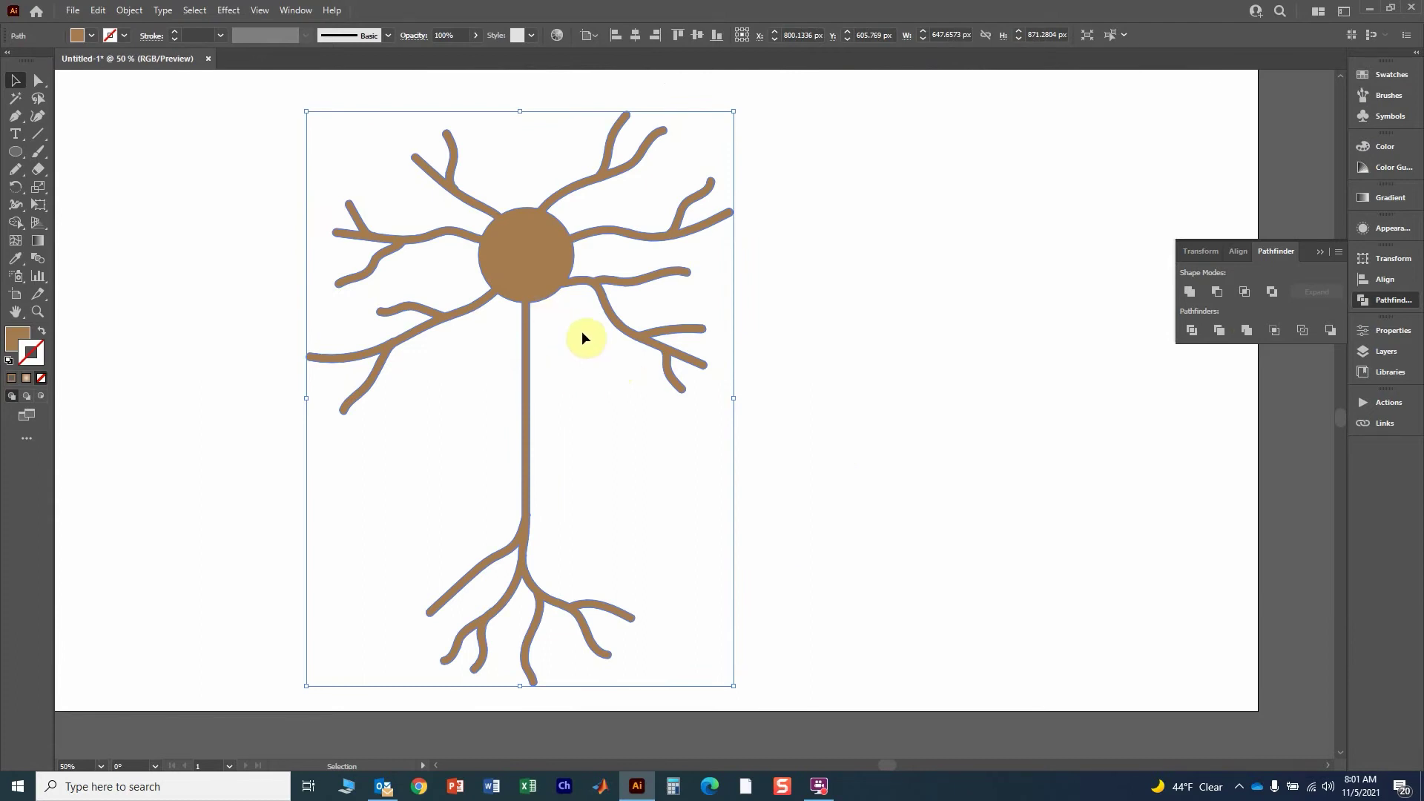
- Give the merged neuron a brown stroke 3 pt thick
left_click(583, 339)
key("ctrl+a")
left_click(124, 35)
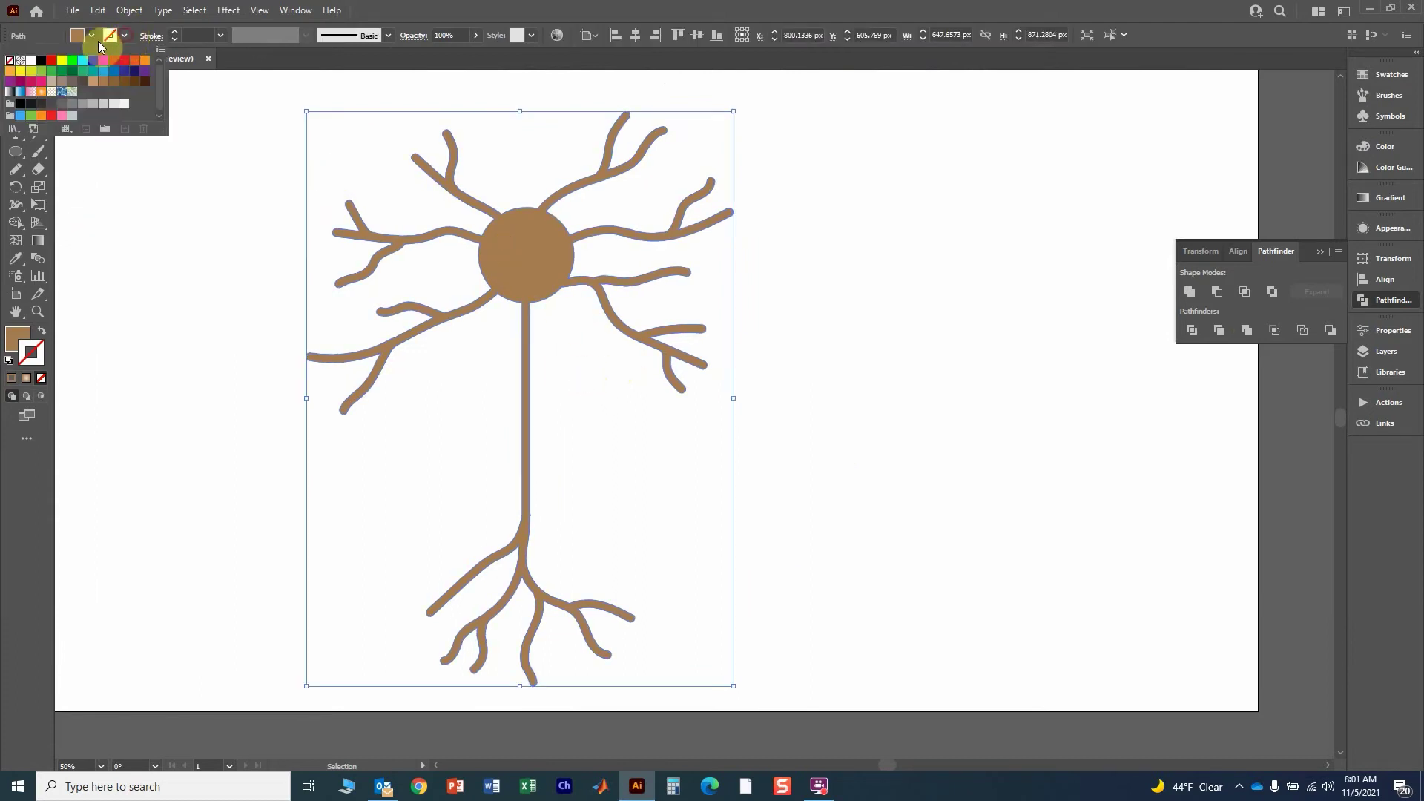
left_click(120, 83)
left_click(176, 274)
left_click(176, 275)
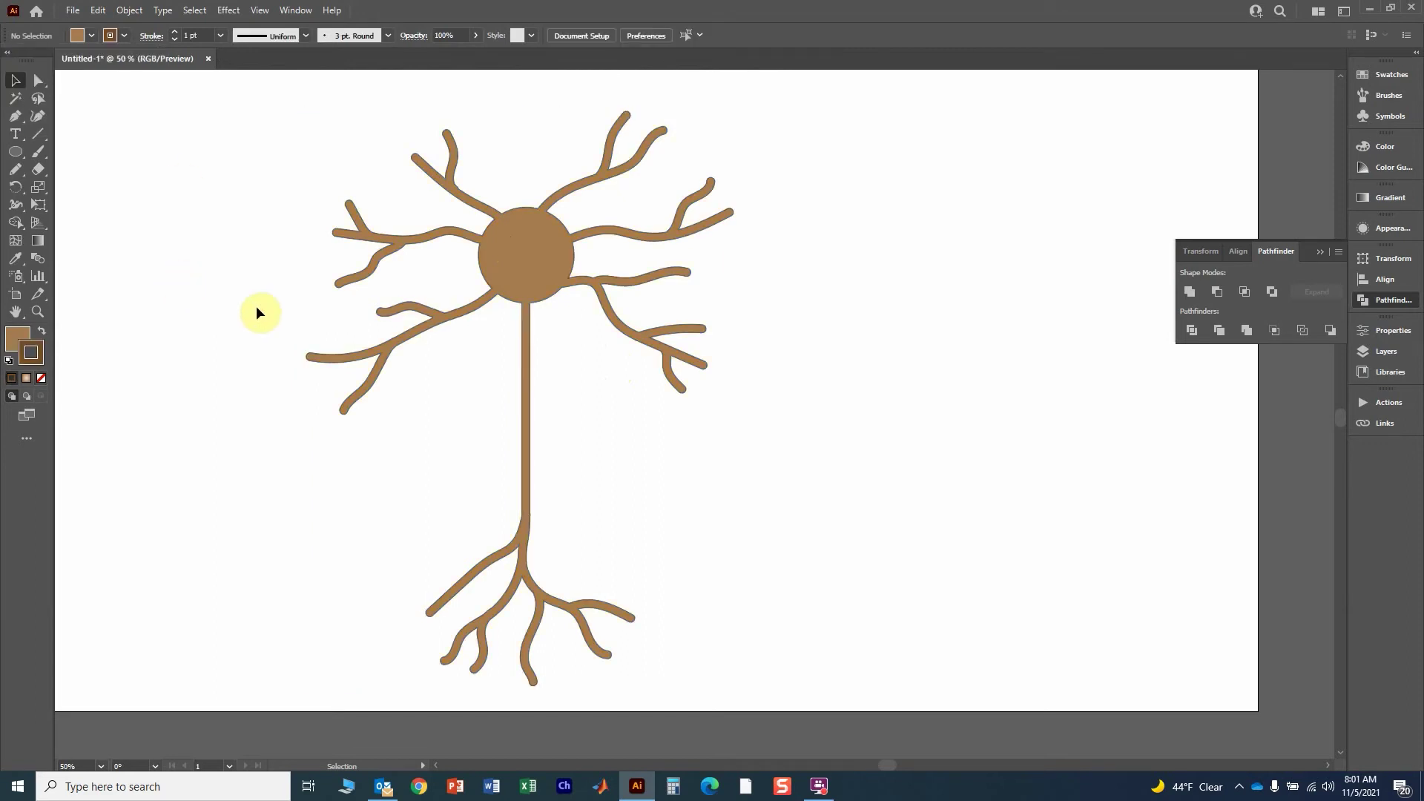
left_click(550, 254)
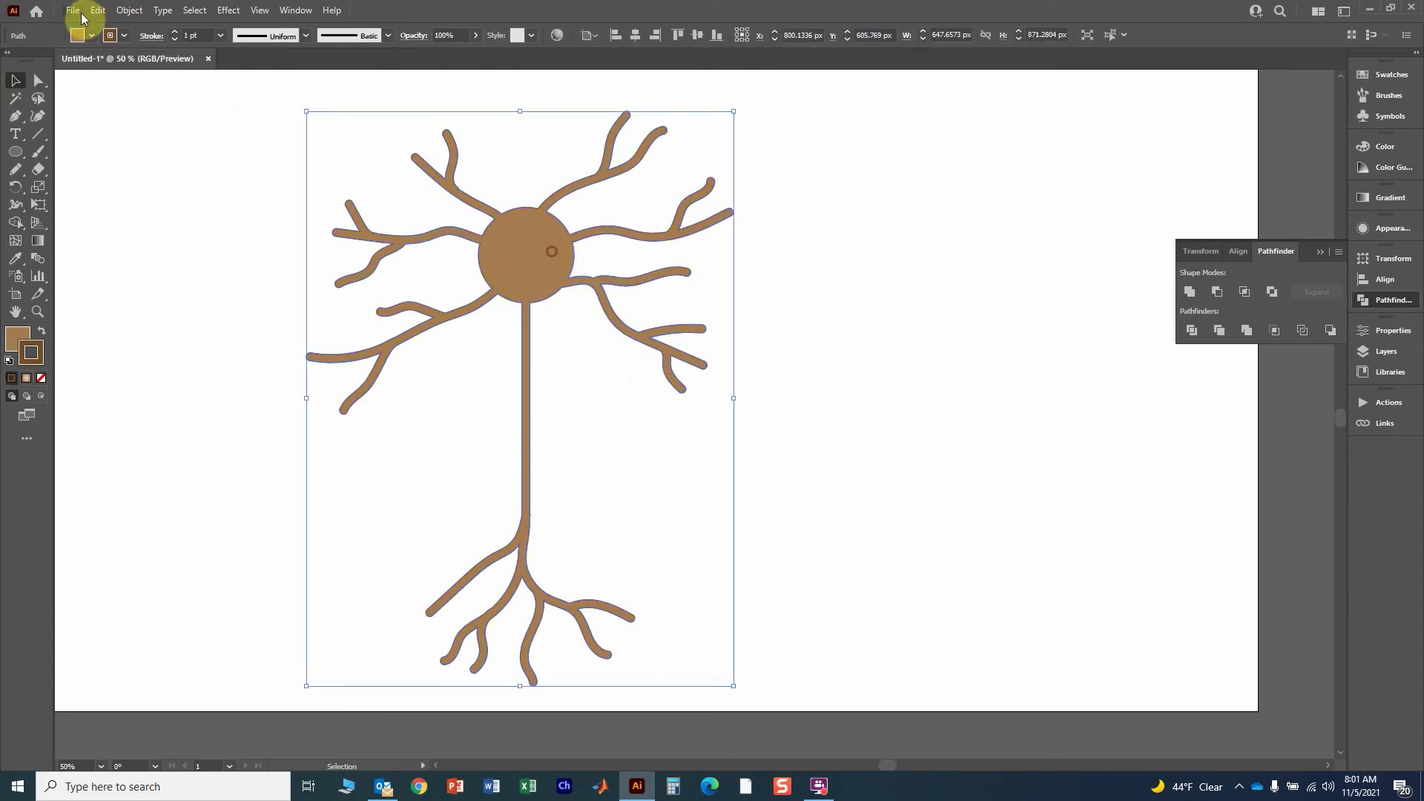
left_click(176, 32)
left_click(176, 32)
left_click(189, 275)
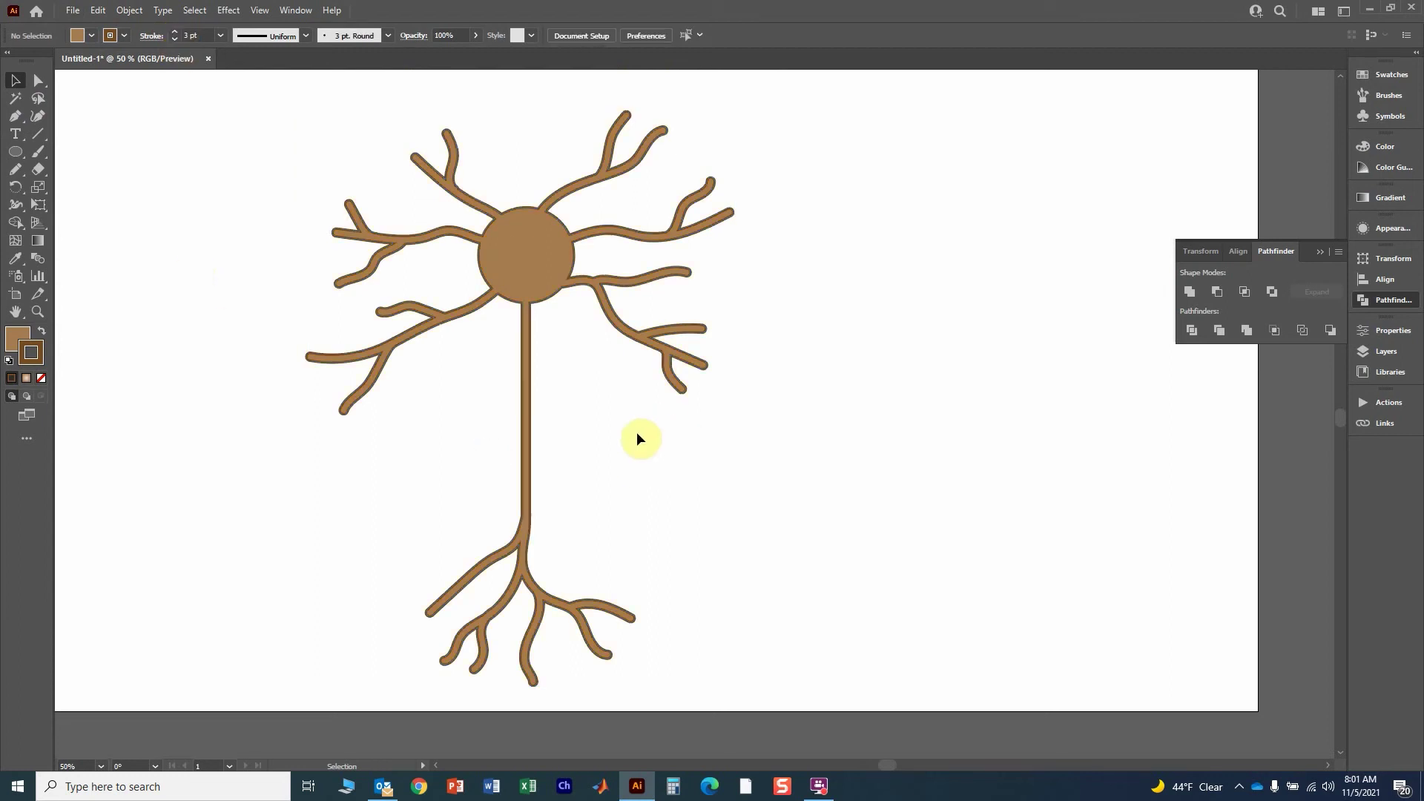
left_click(519, 254)
left_click(228, 10)
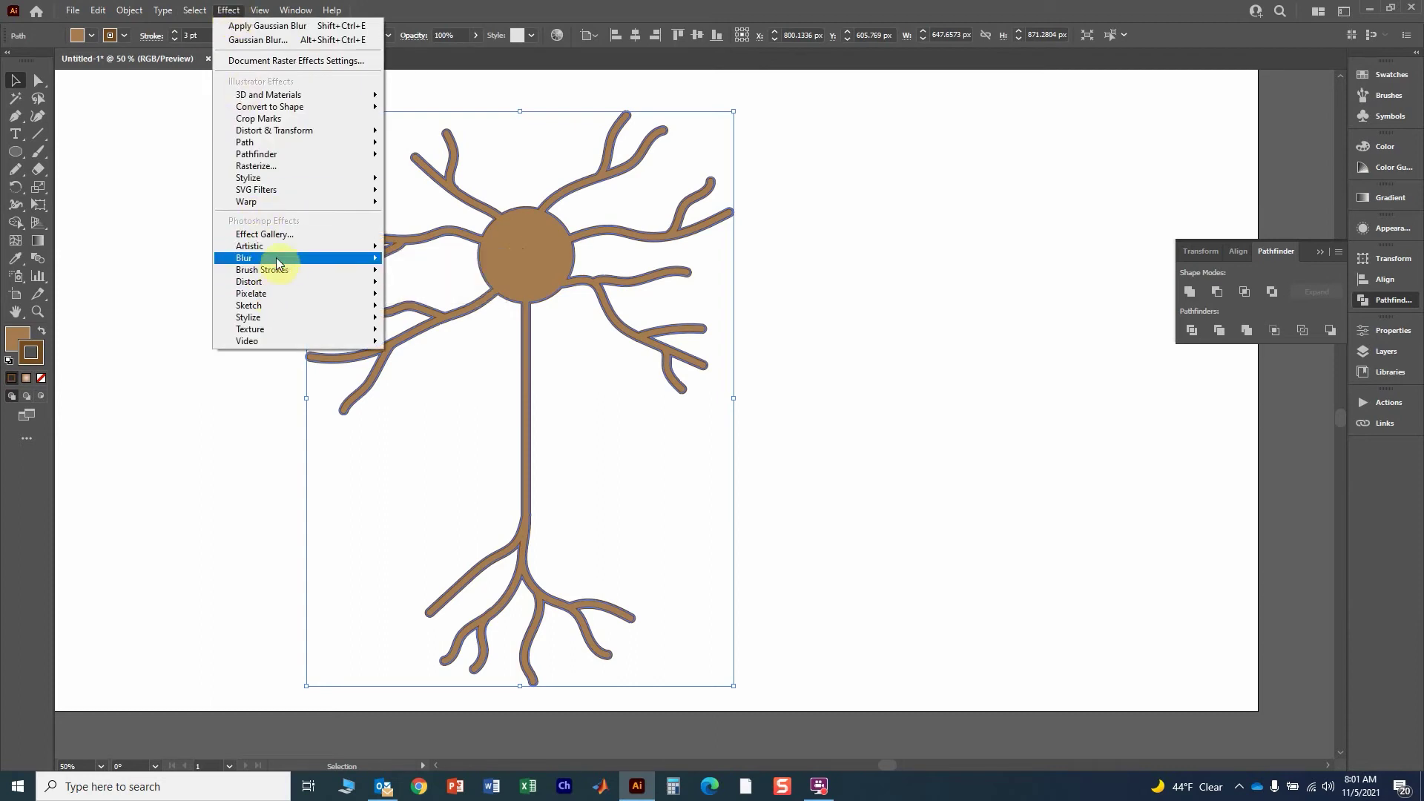
- Add a Drop Shadow with 9 px blur, X offset 19 px and Y offset 20 px
mouse_move(294, 178)
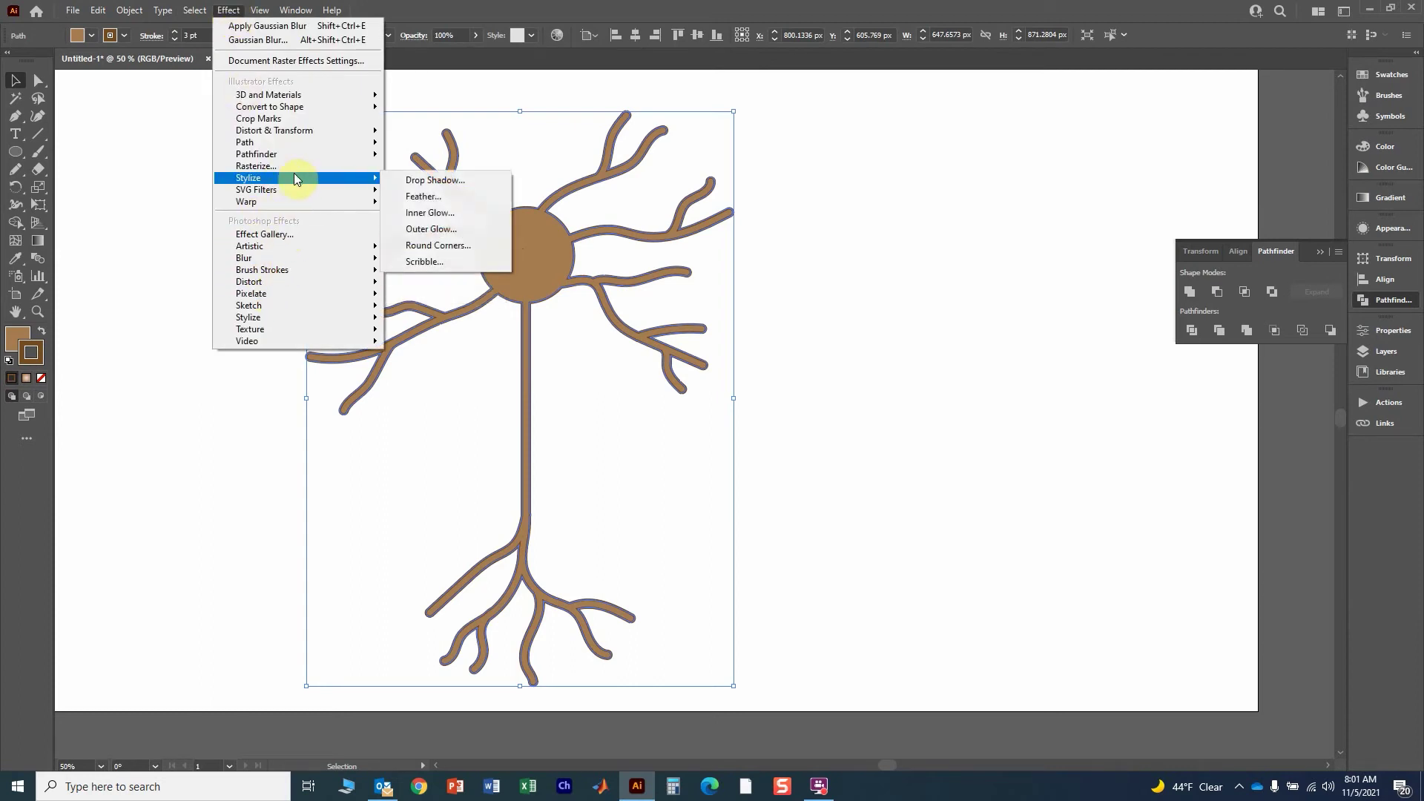
left_click(449, 181)
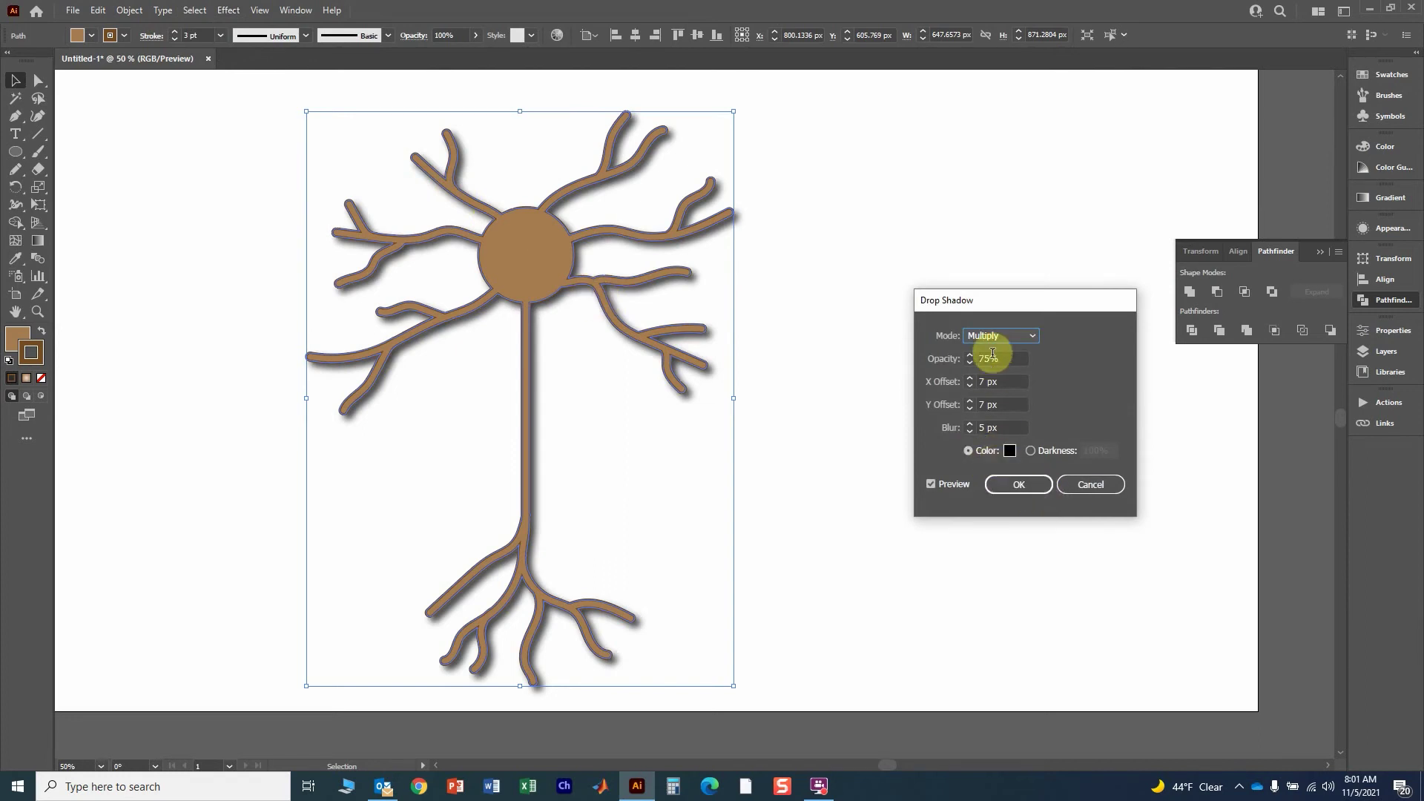
left_click(970, 425)
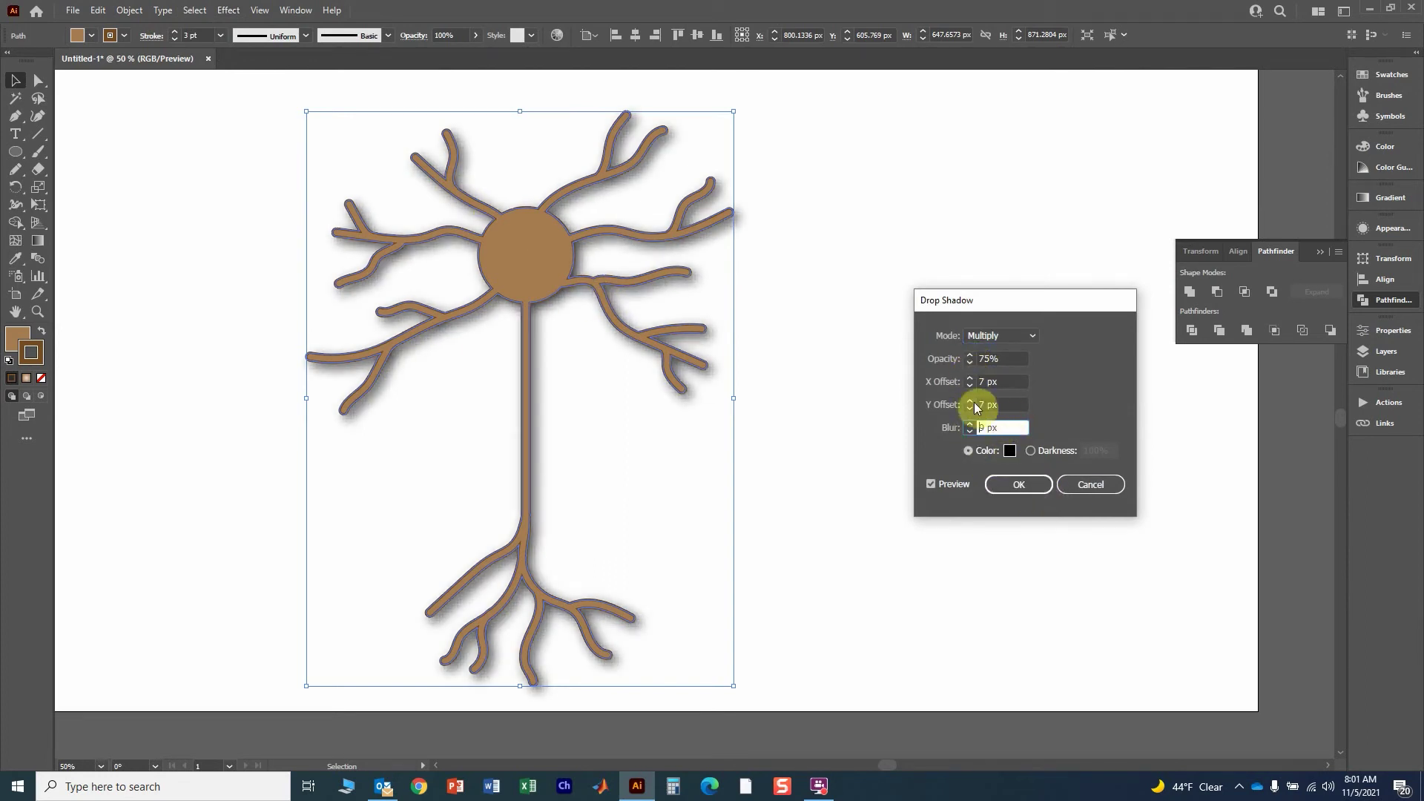
left_click(970, 378)
left_click(969, 378)
left_click(969, 378)
left_click(969, 378)
left_click(970, 378)
left_click(970, 379)
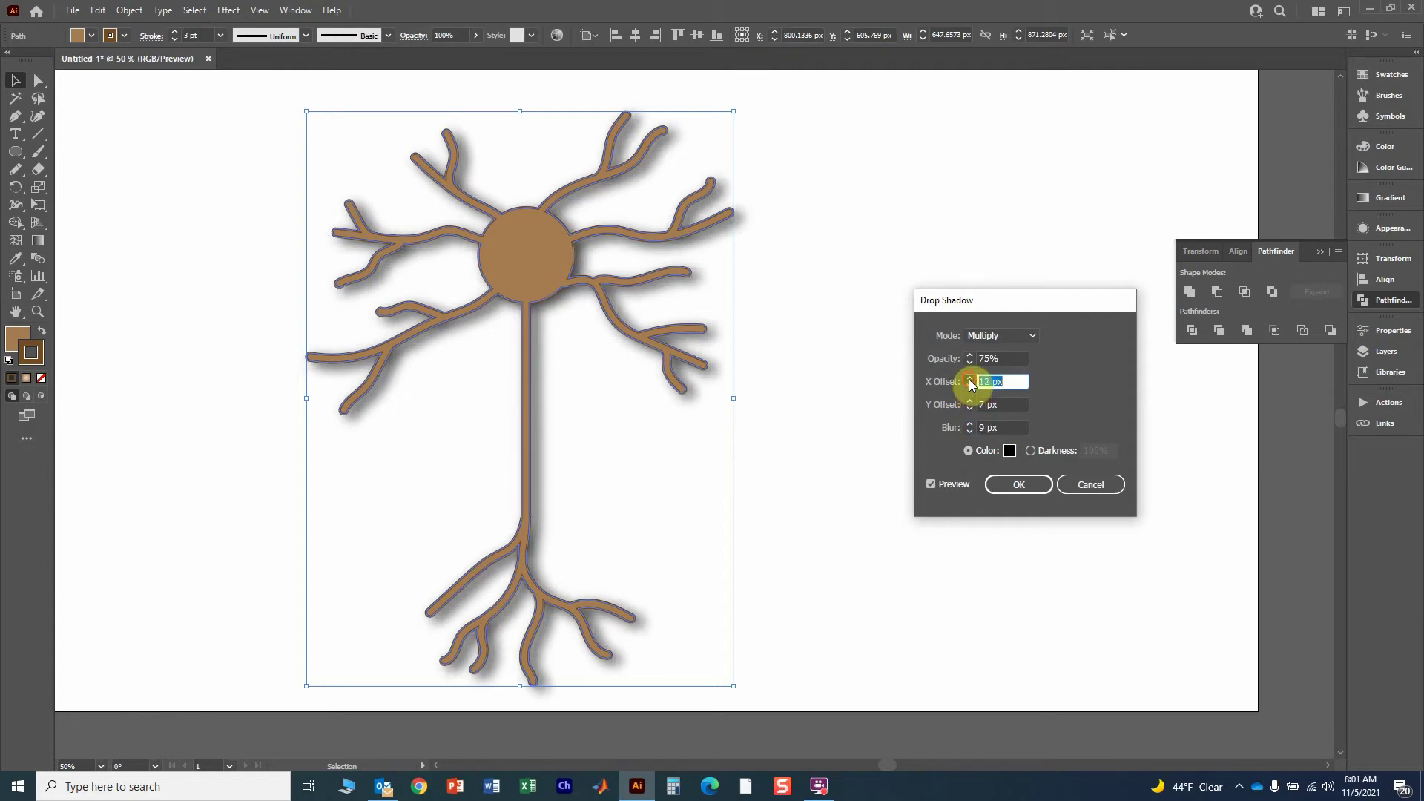
left_click(969, 401)
left_click(970, 402)
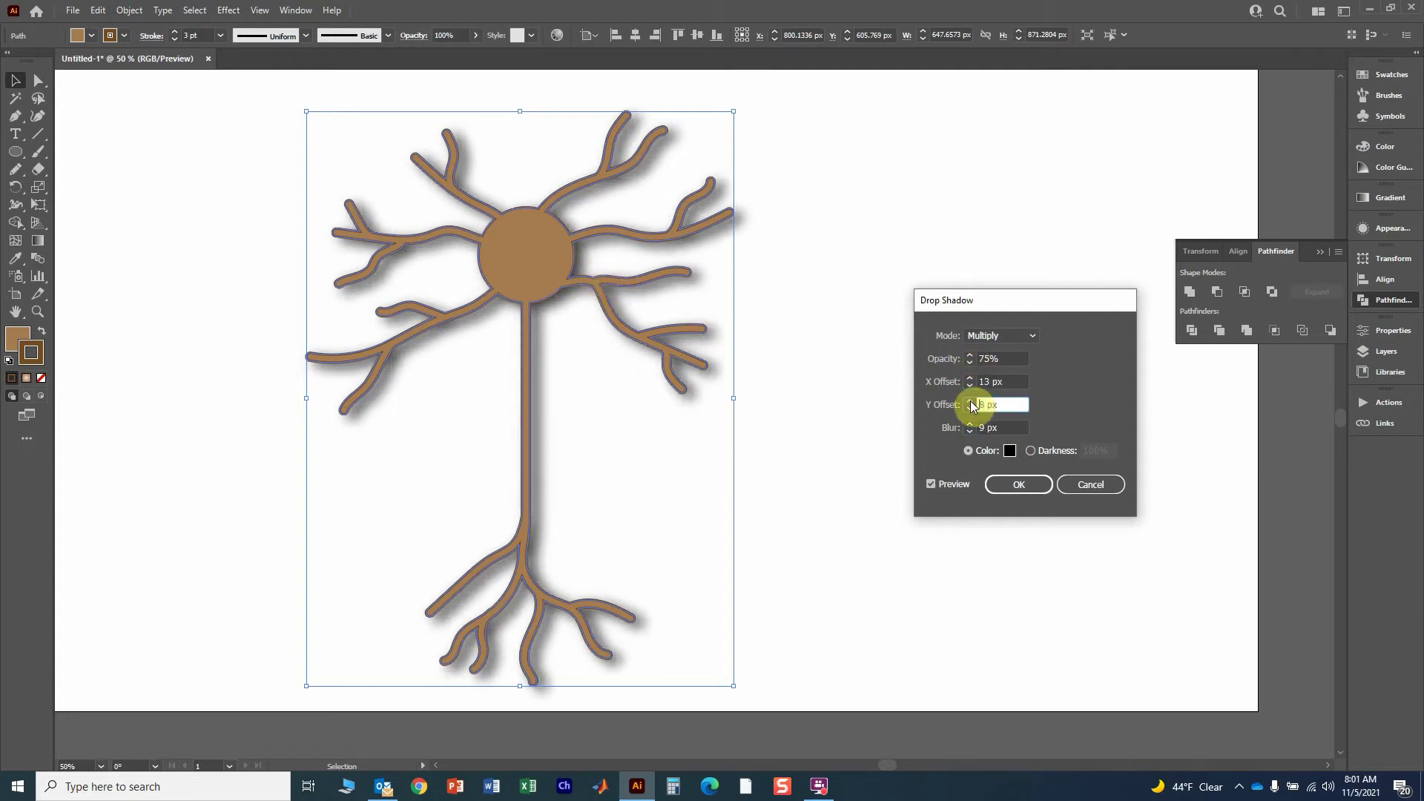
left_click(969, 402)
left_click(970, 401)
left_click(970, 401)
left_click(971, 402)
left_click(970, 401)
left_click(970, 401)
left_click(970, 402)
left_click(971, 401)
left_click(970, 401)
left_click(970, 402)
left_click(970, 401)
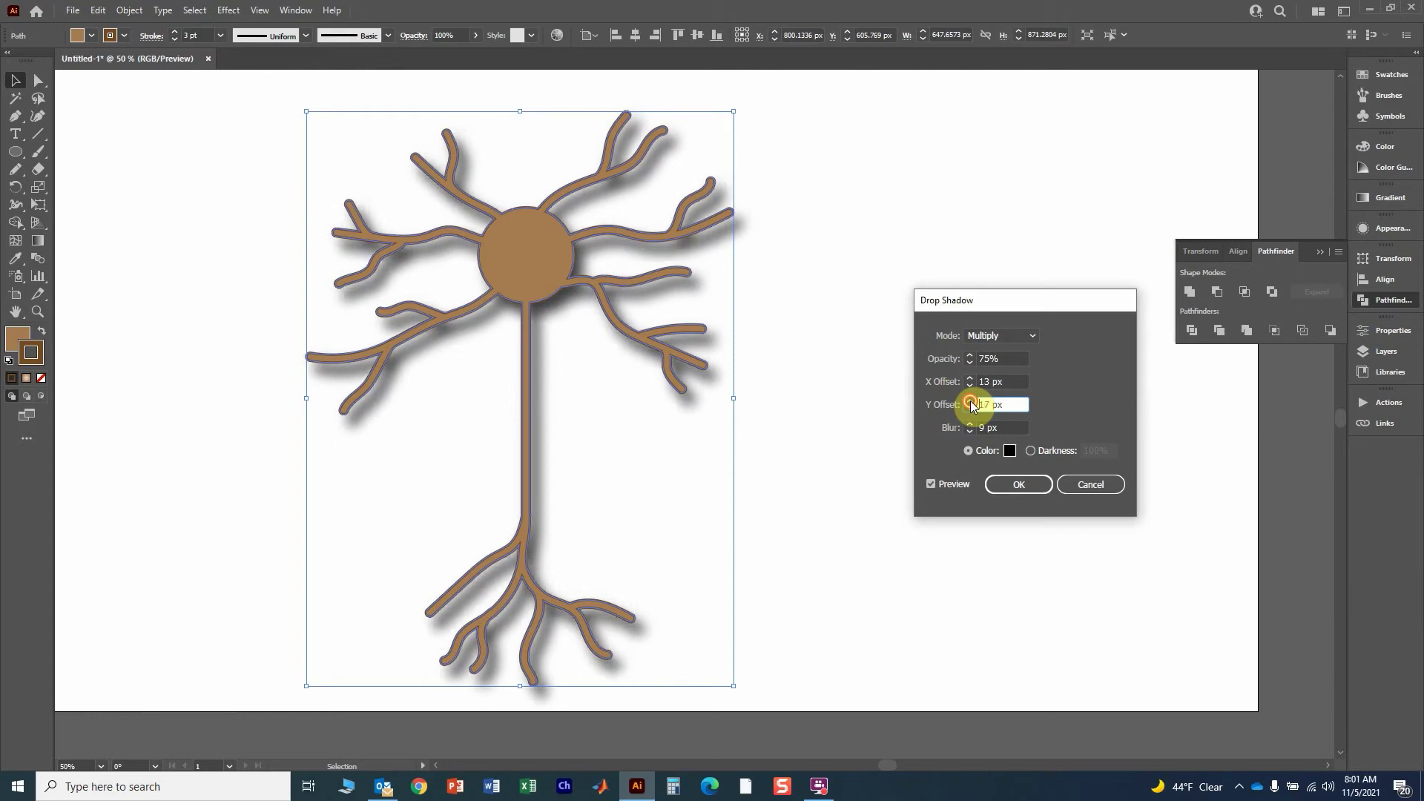
left_click(970, 379)
left_click(970, 378)
left_click(970, 378)
left_click(970, 378)
left_click(969, 379)
left_click(969, 378)
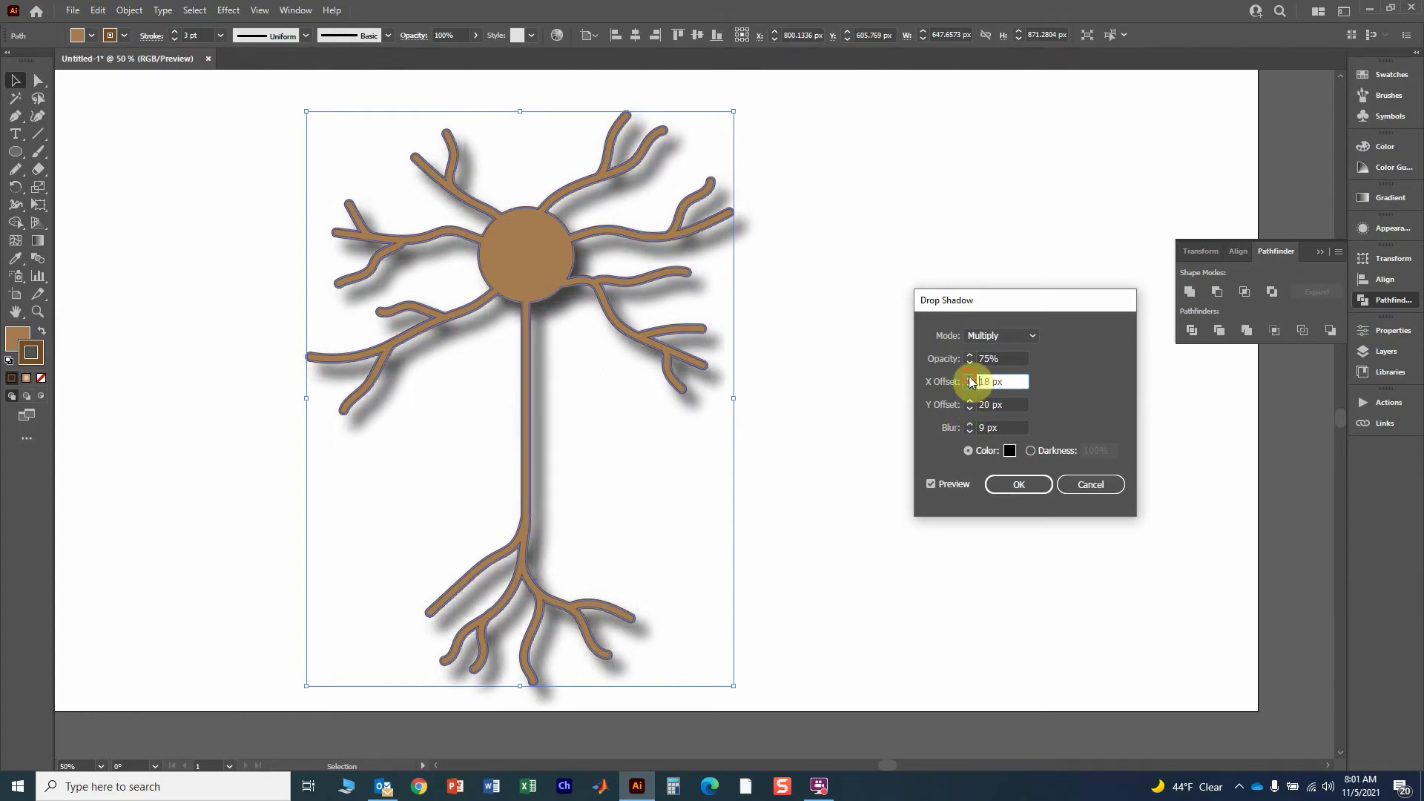
left_click(1010, 484)
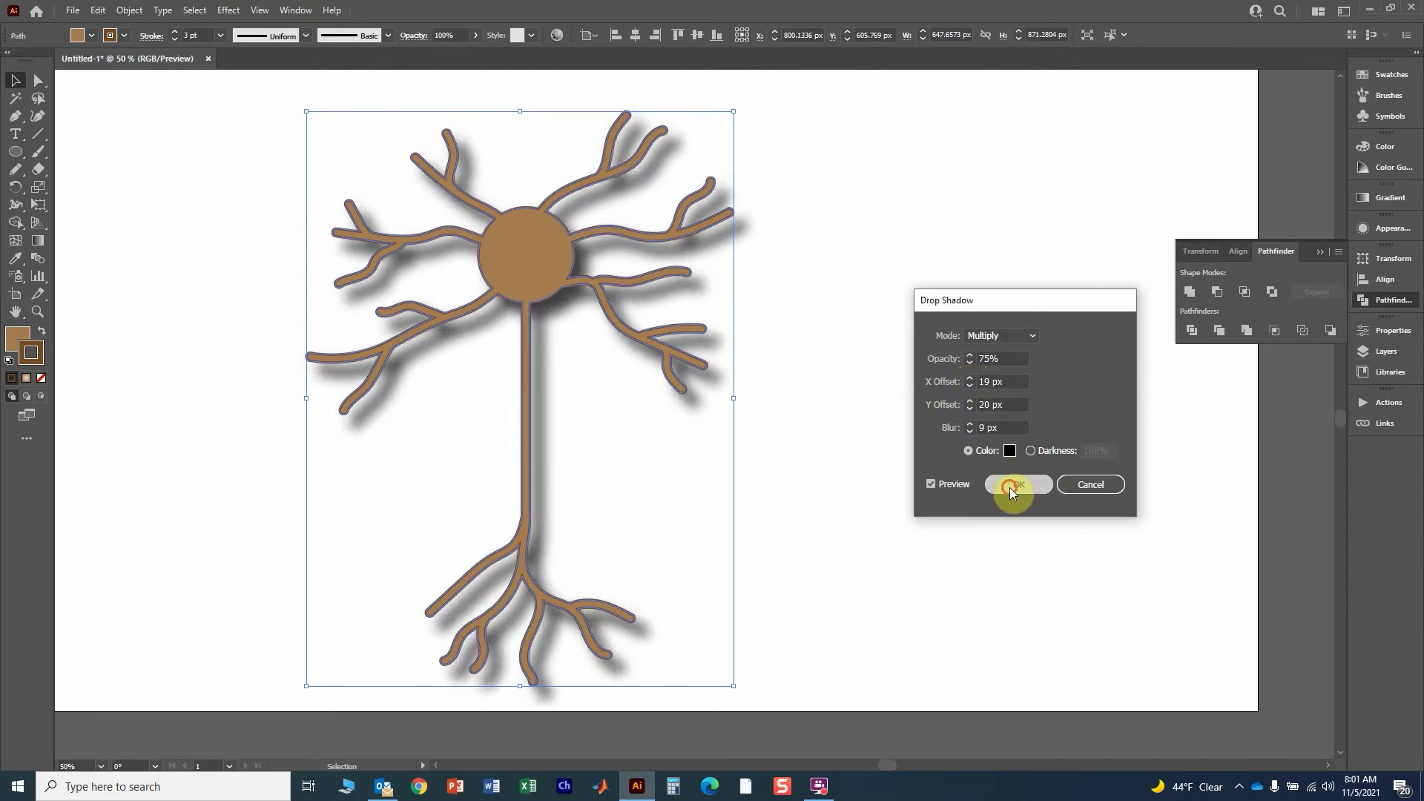
left_click(813, 346)
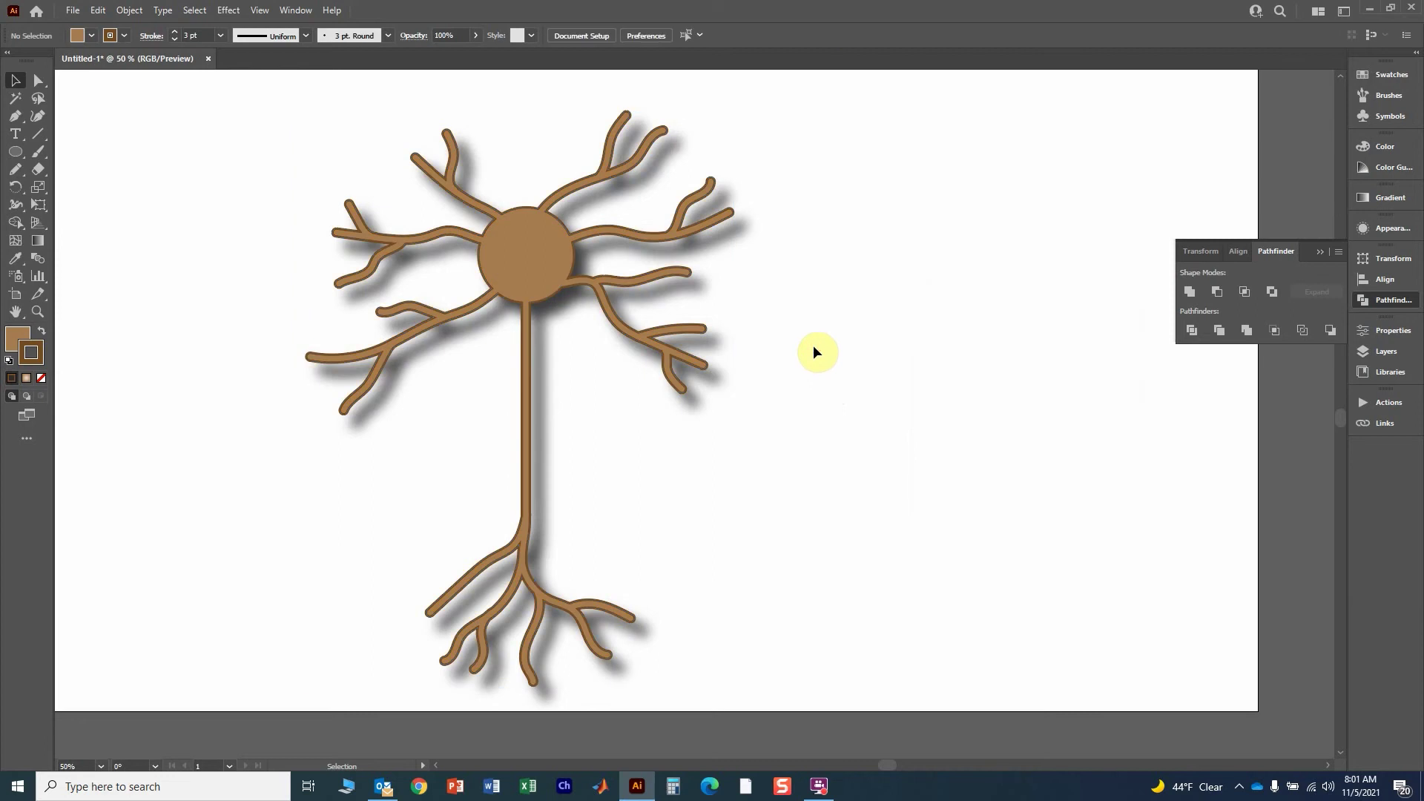
scroll(767, 360, "down", 1, "alt")
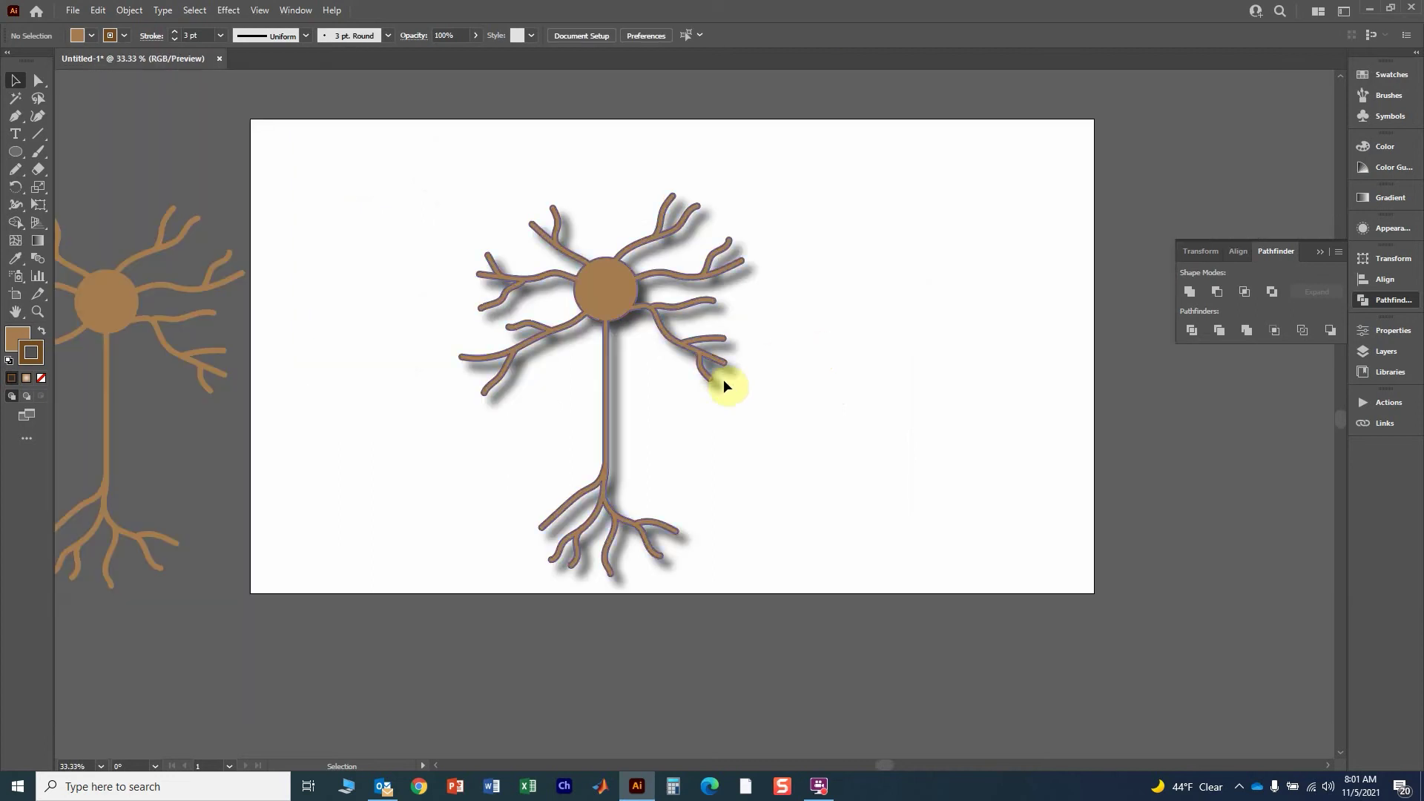
- Move the shadowed neuron up and left on the artboard and set its stroke to None
left_click(623, 309)
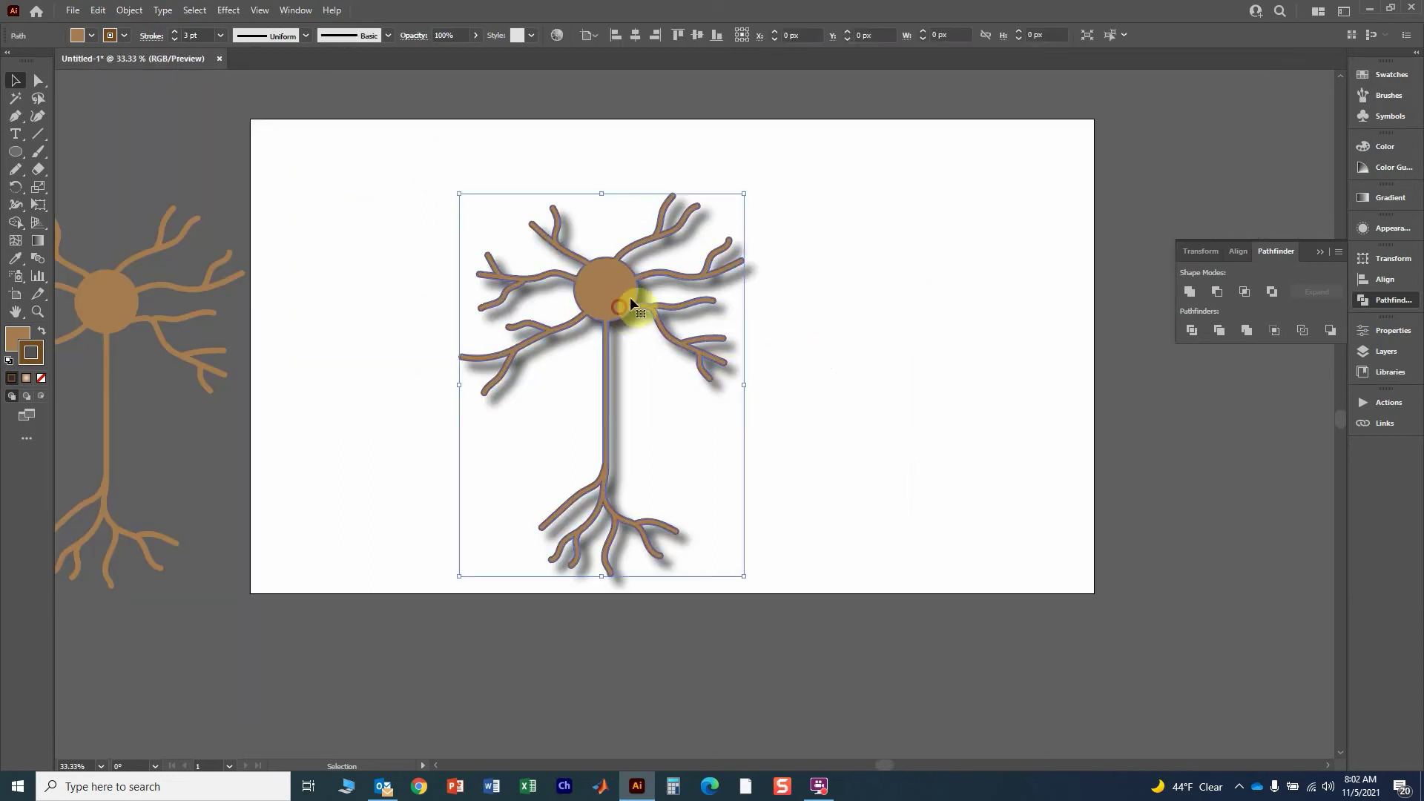
left_click_drag(623, 309, 852, 264)
scroll(915, 340, "up", 1, "alt")
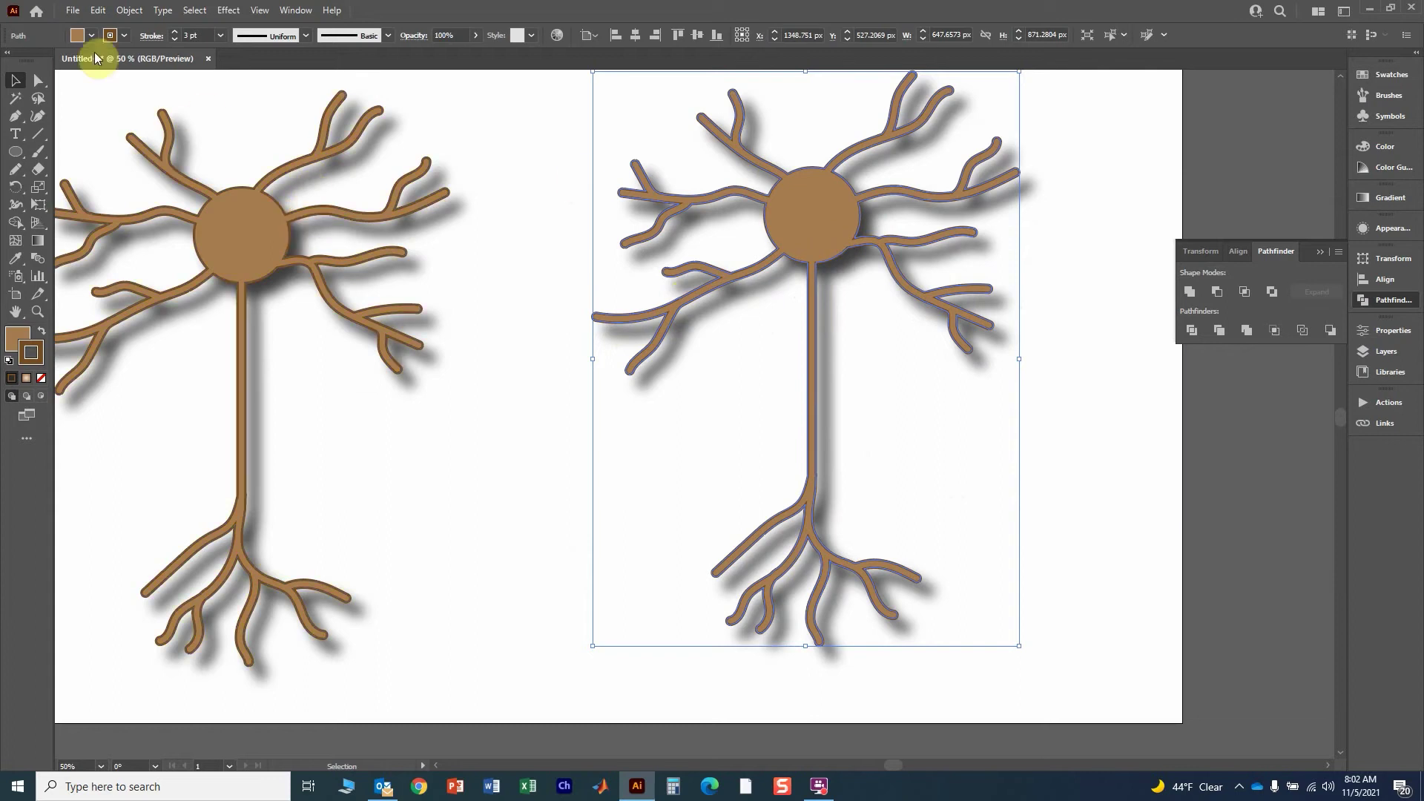
left_click(124, 36)
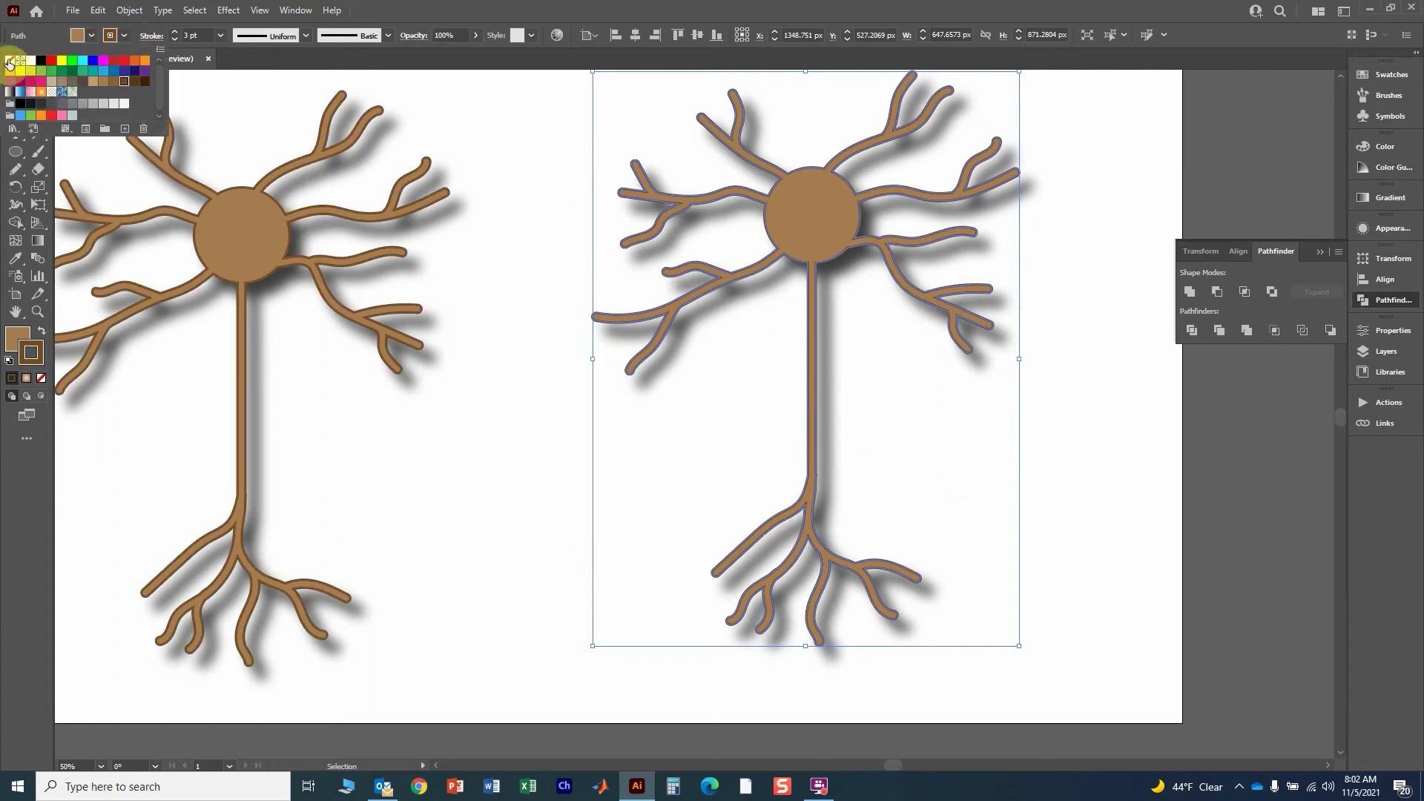
left_click(9, 60)
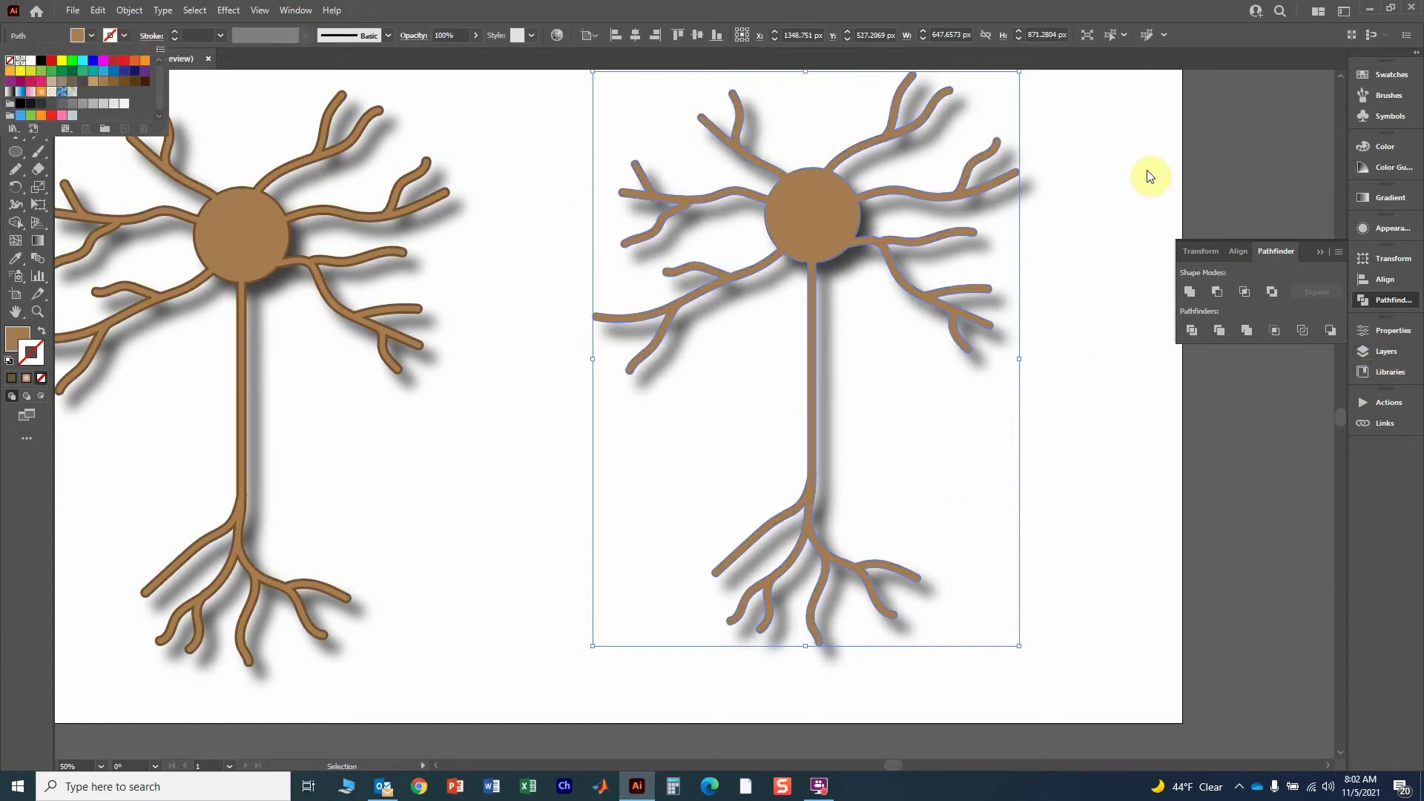
left_click(1393, 230)
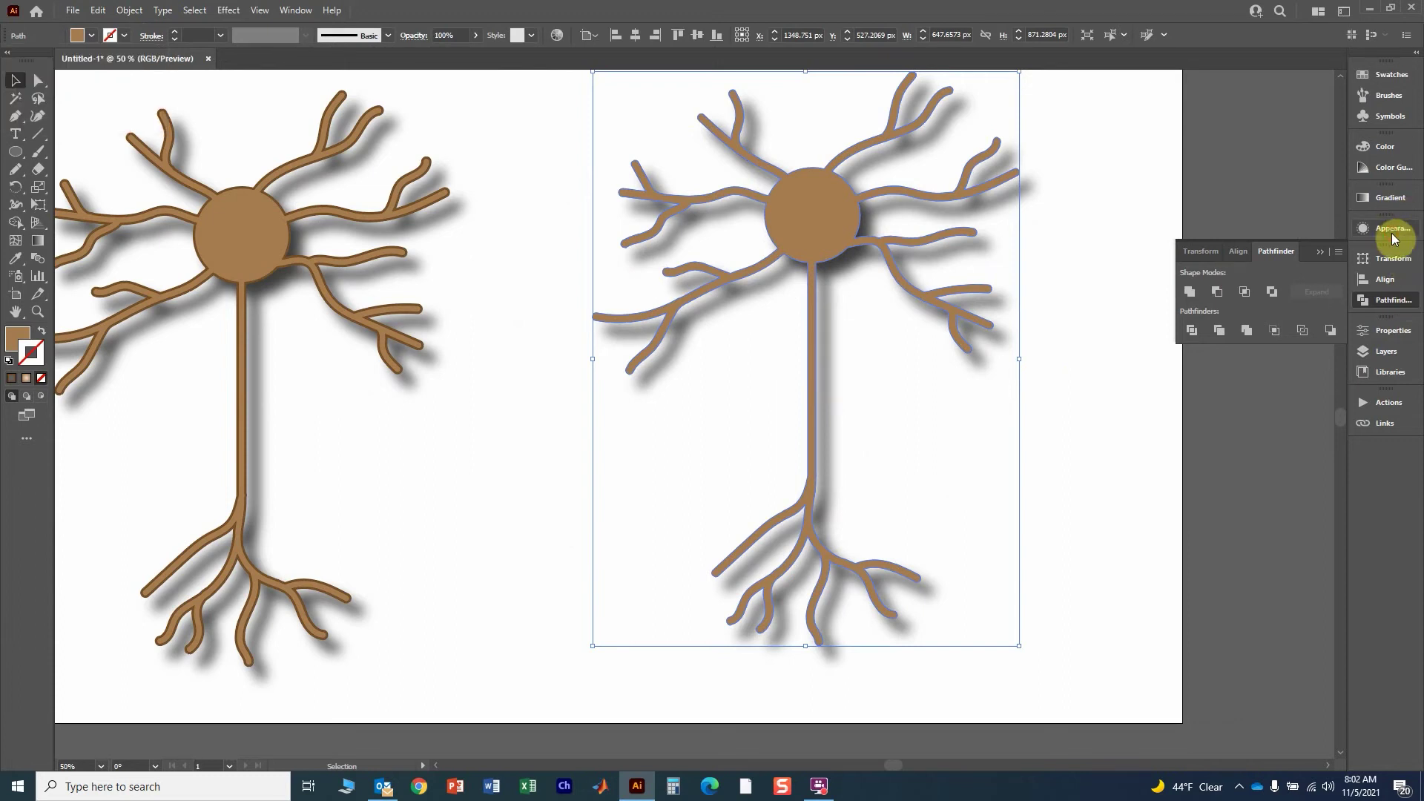
- Delete the Drop Shadow effect from the neuron in the Appearance panel
left_click(1391, 232)
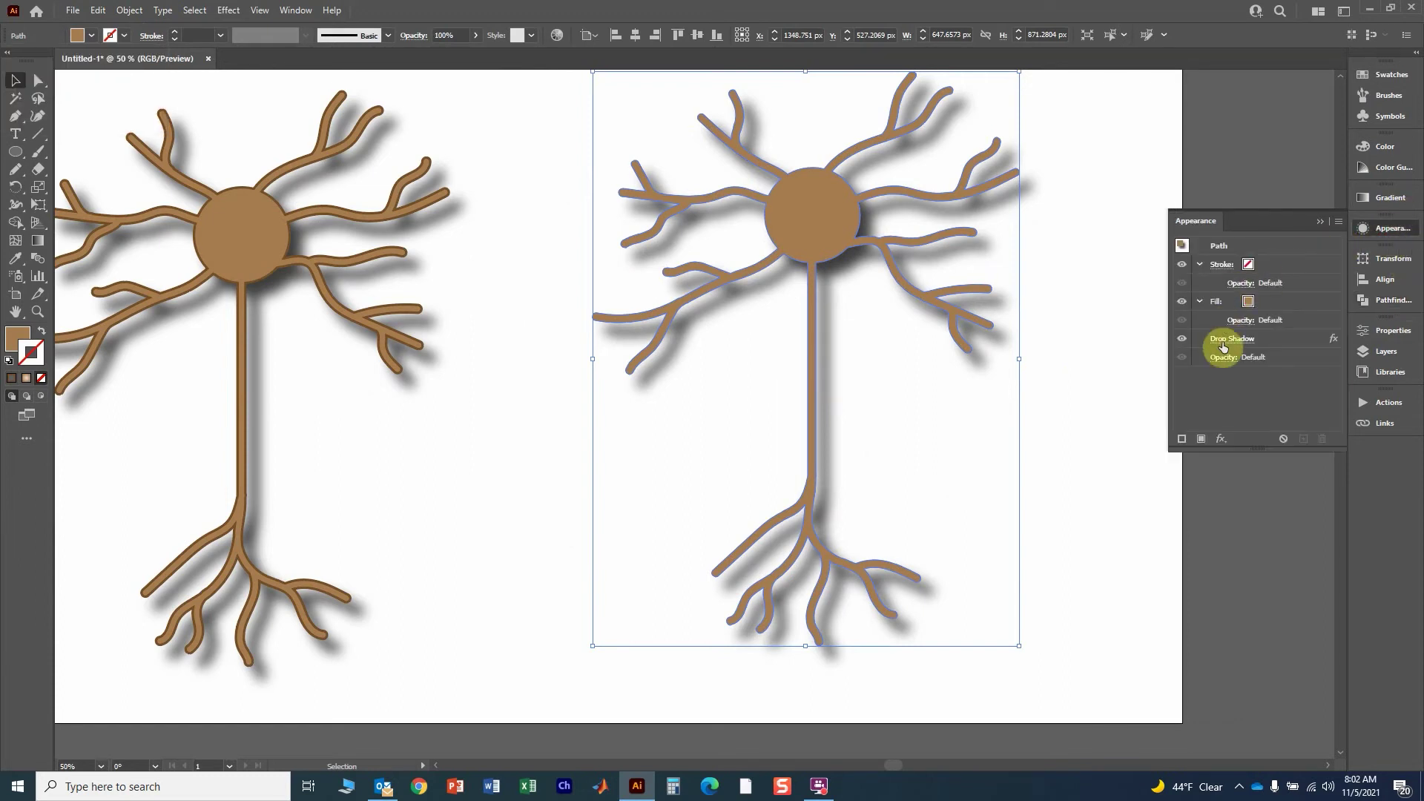
left_click(1270, 340)
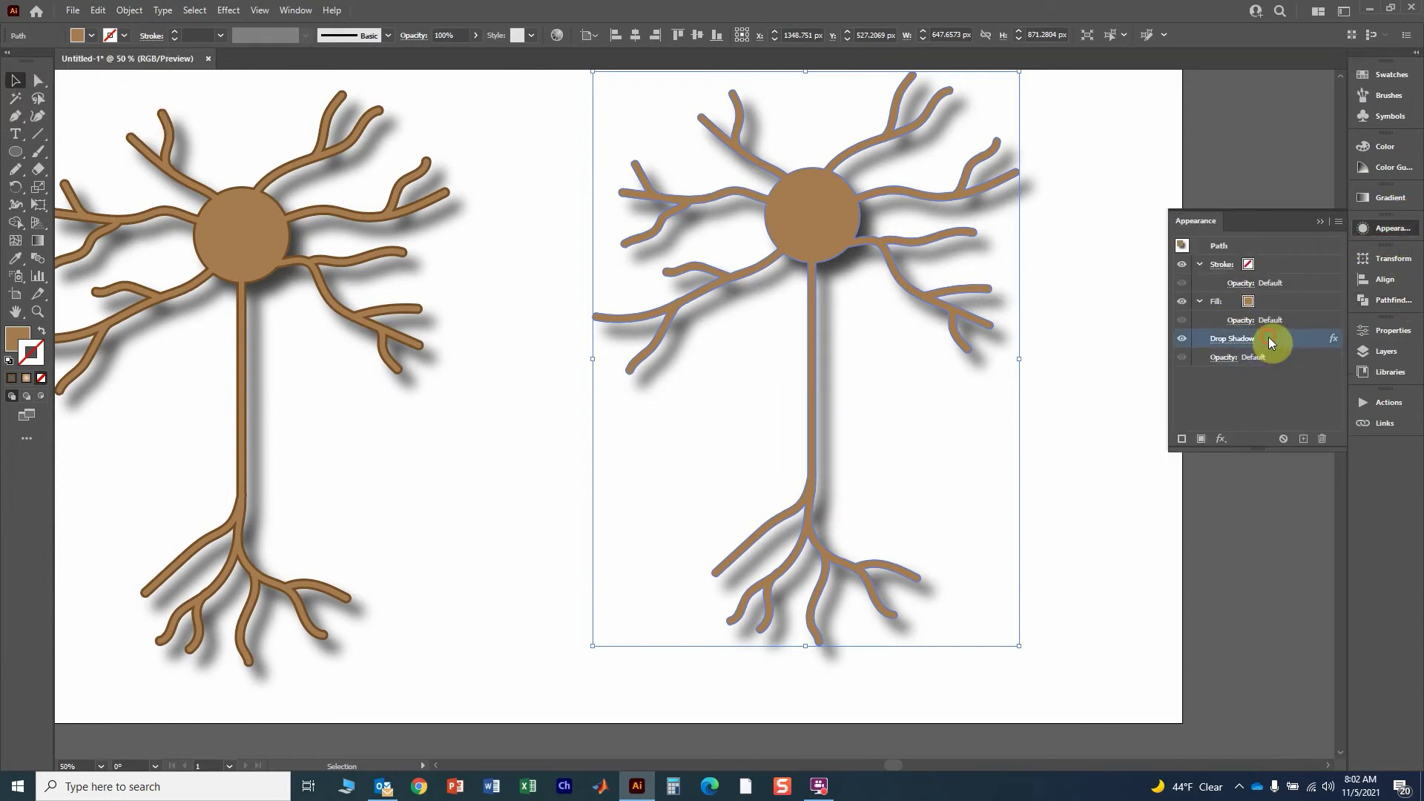
left_click(1322, 439)
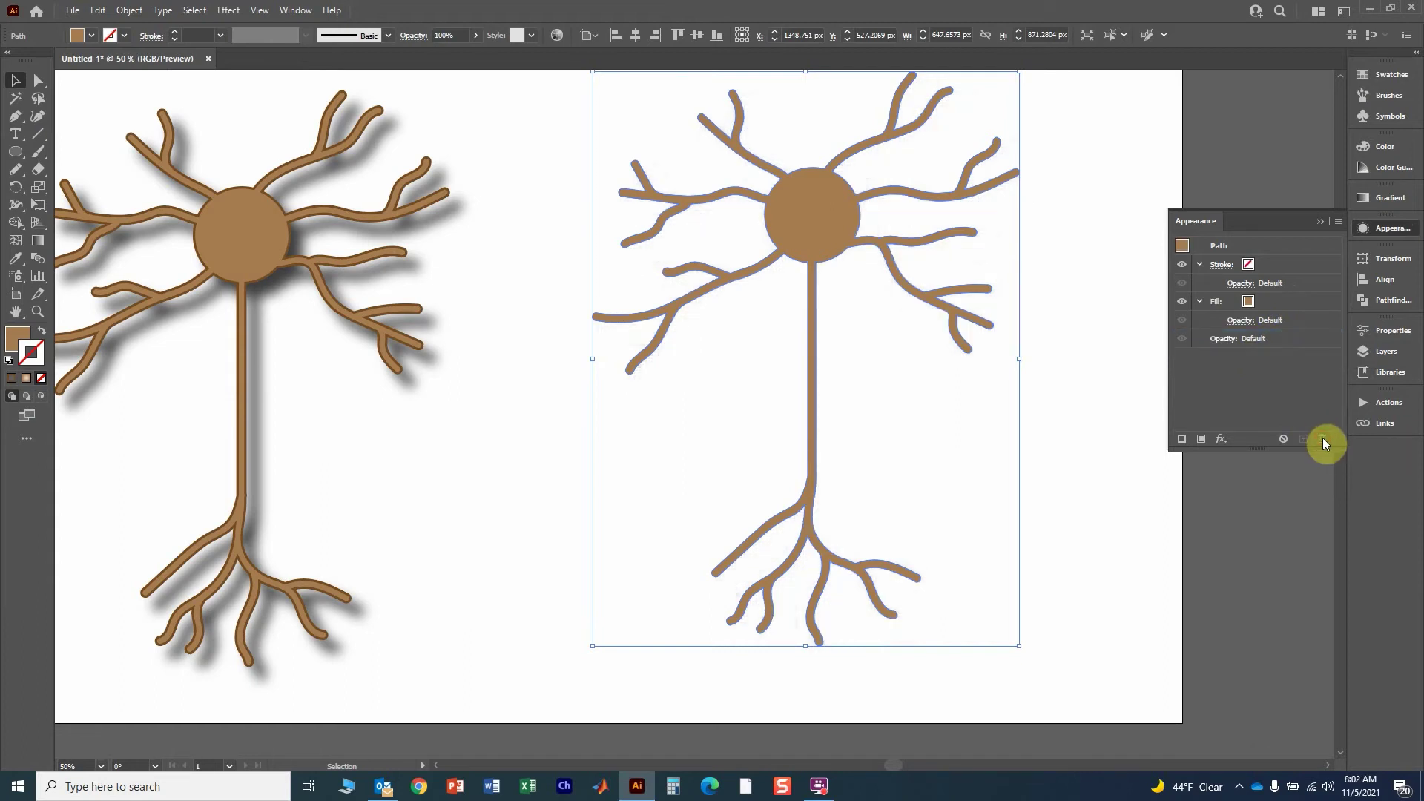
- Reselect the right-hand neuron path near its soma
left_click(858, 359)
left_click(773, 256)
scroll(738, 279, "up", 2)
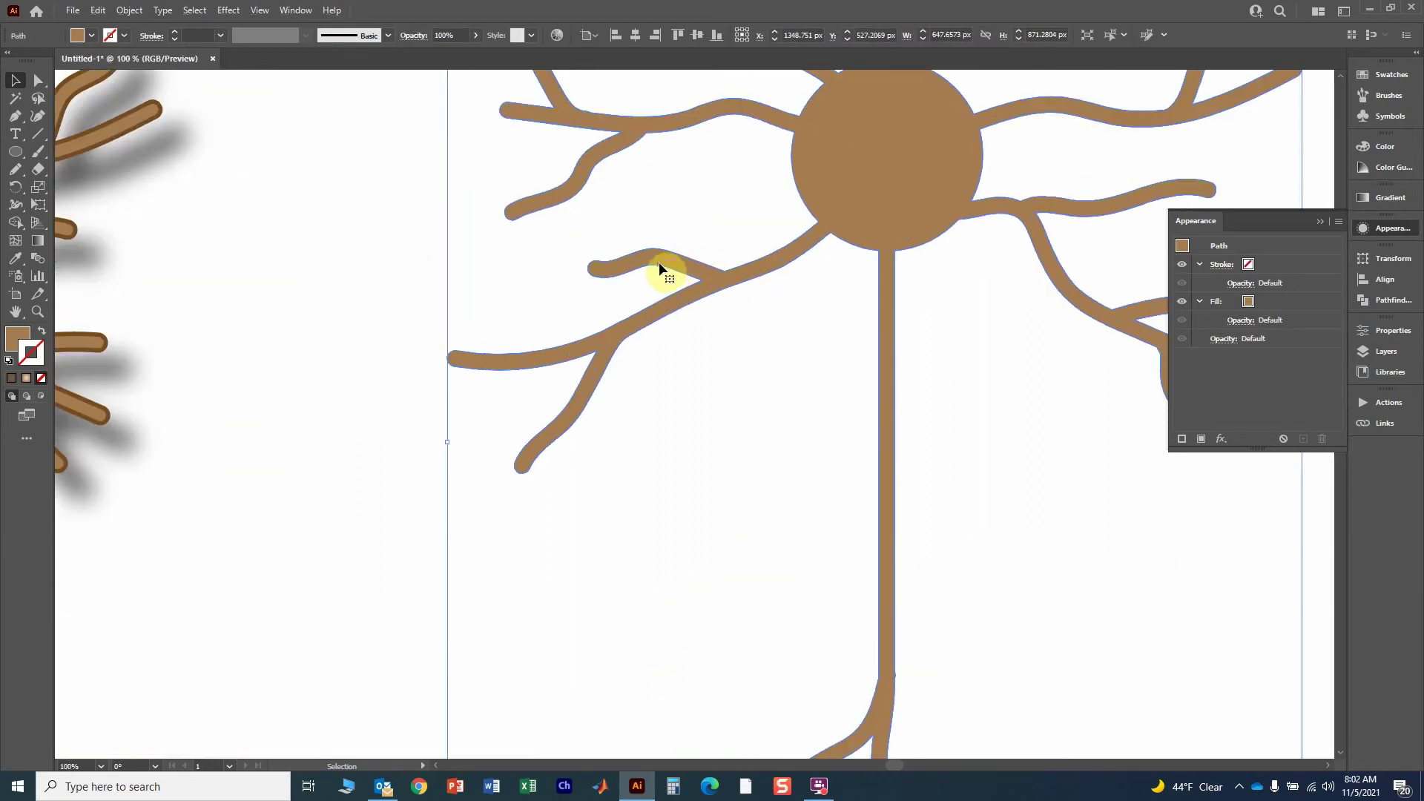
scroll(792, 252, "up", 3)
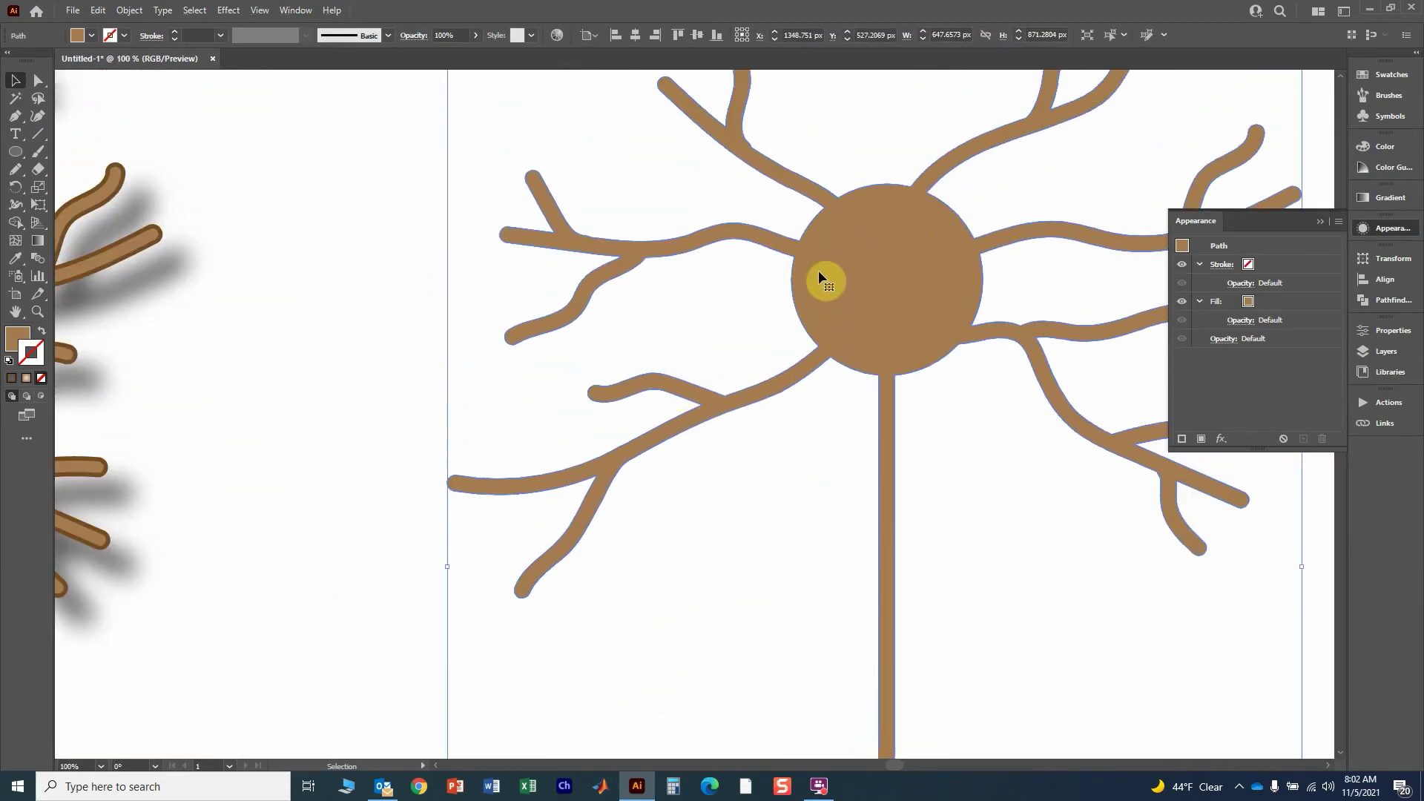
left_click_drag(944, 276, 759, 298)
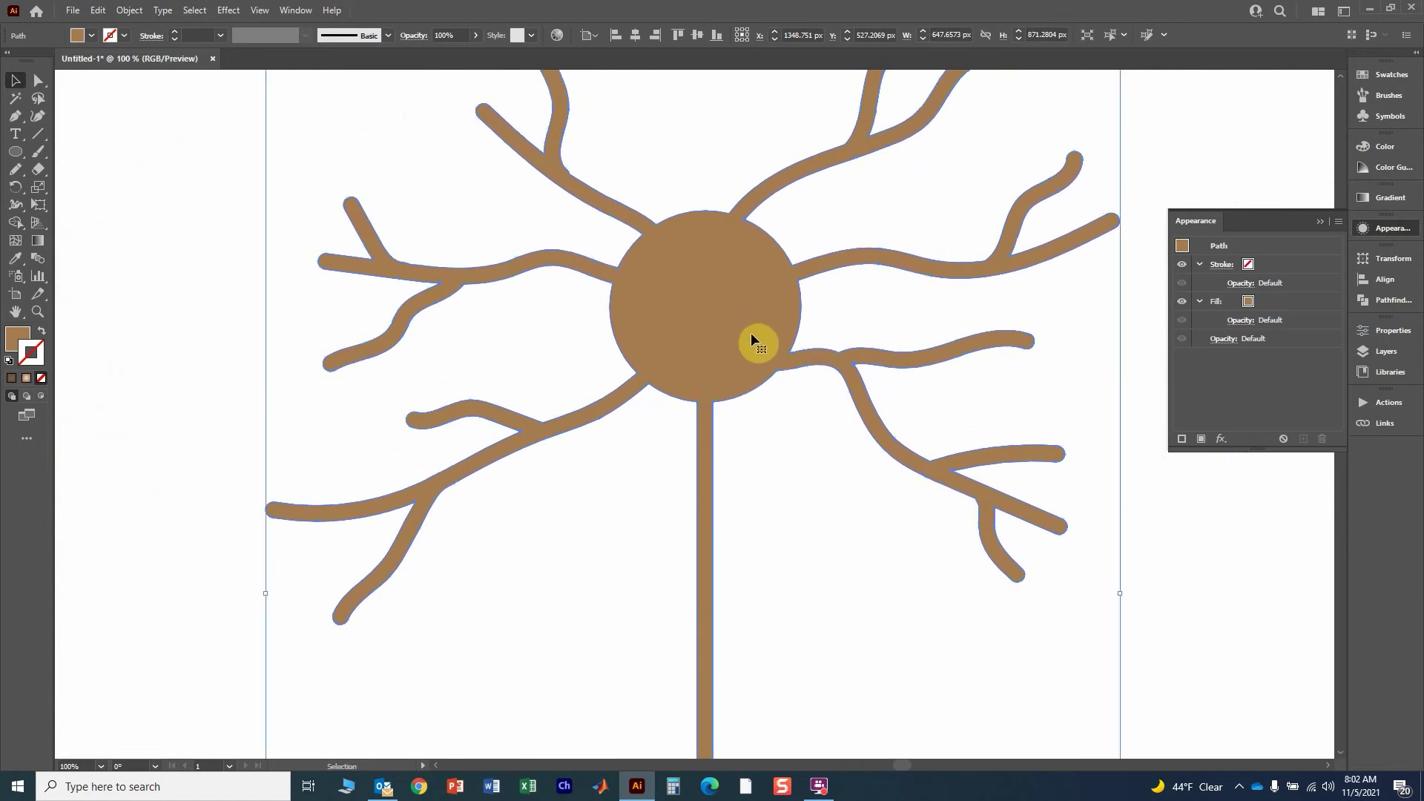
- Apply an Offset Path of -4 px to the neuron after previewing a 10 px offset
left_click(129, 11)
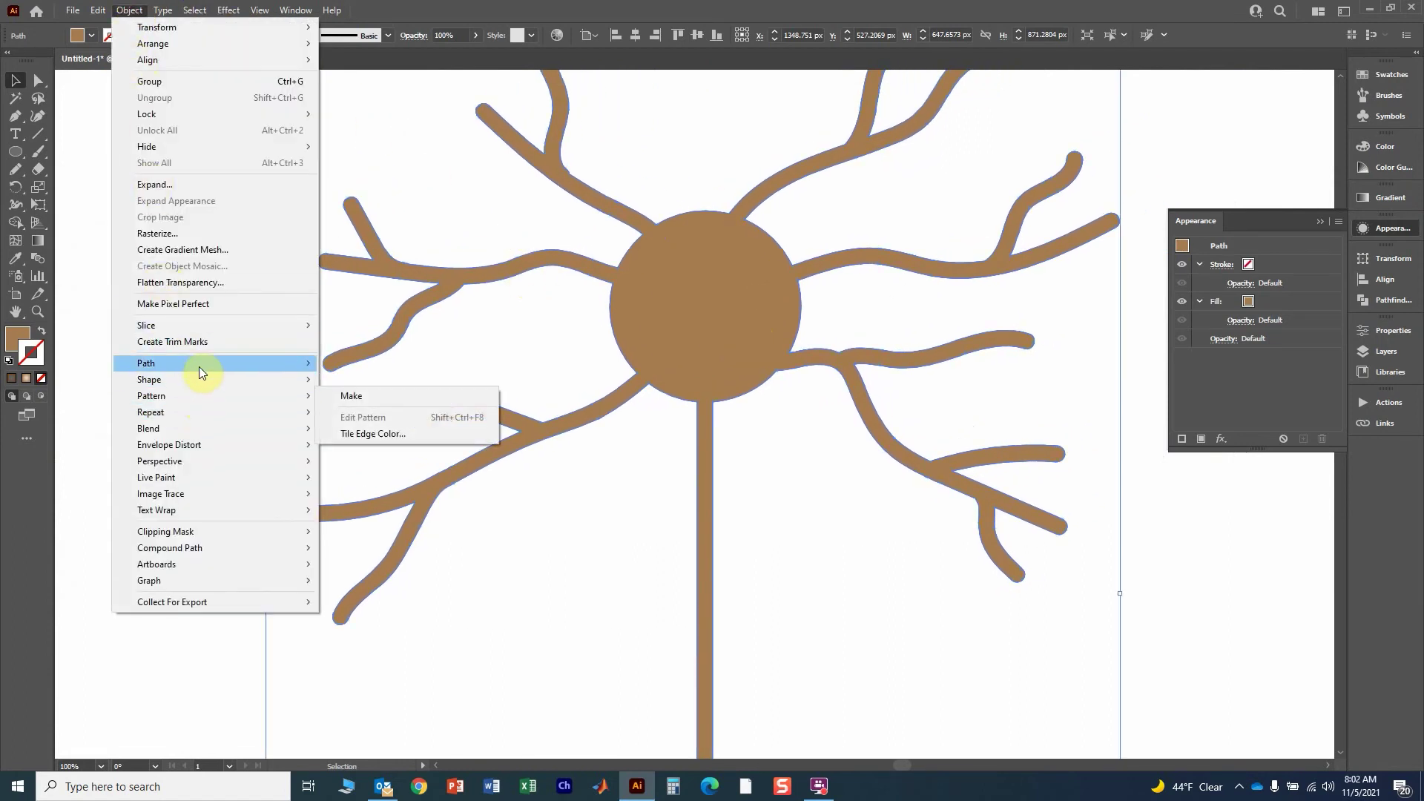
mouse_move(198, 364)
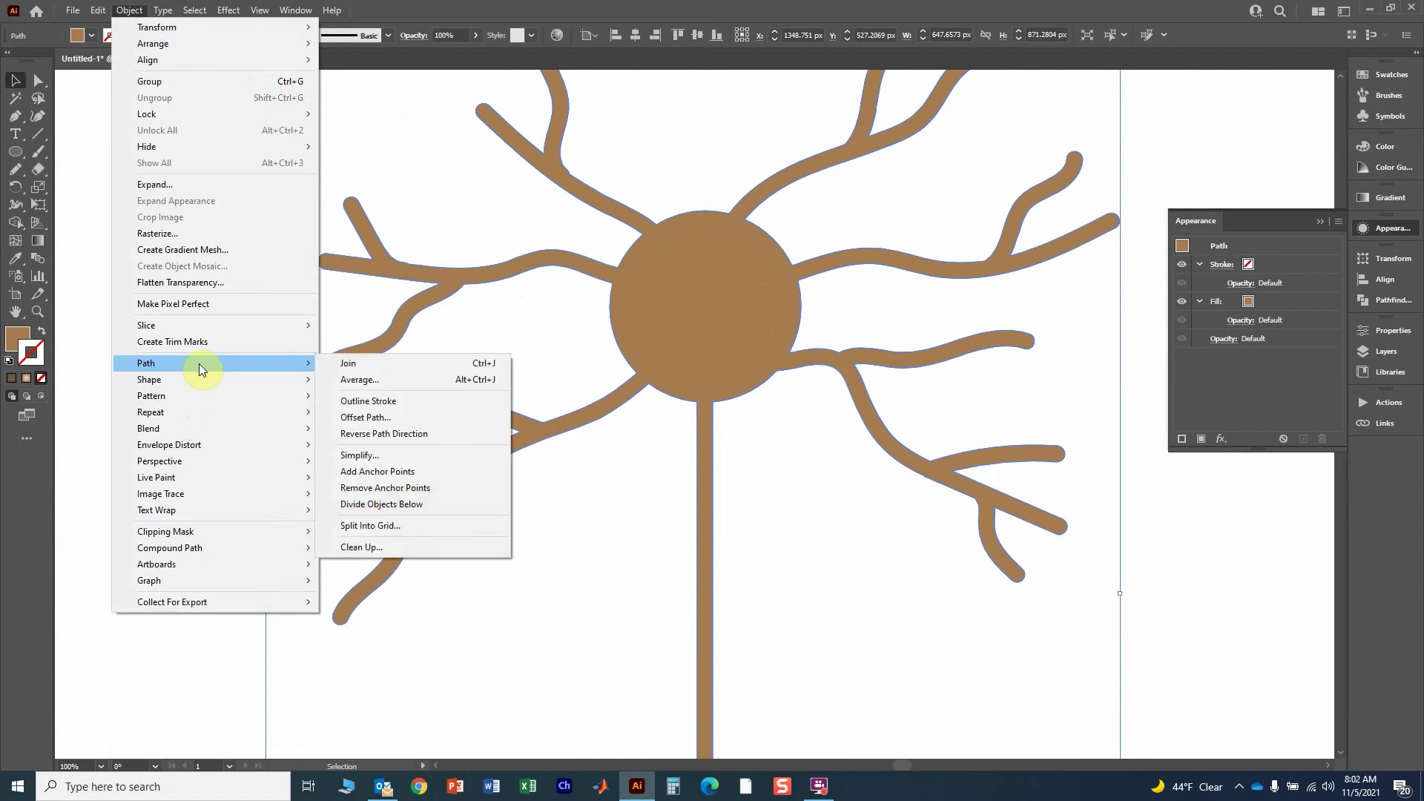
left_click(371, 418)
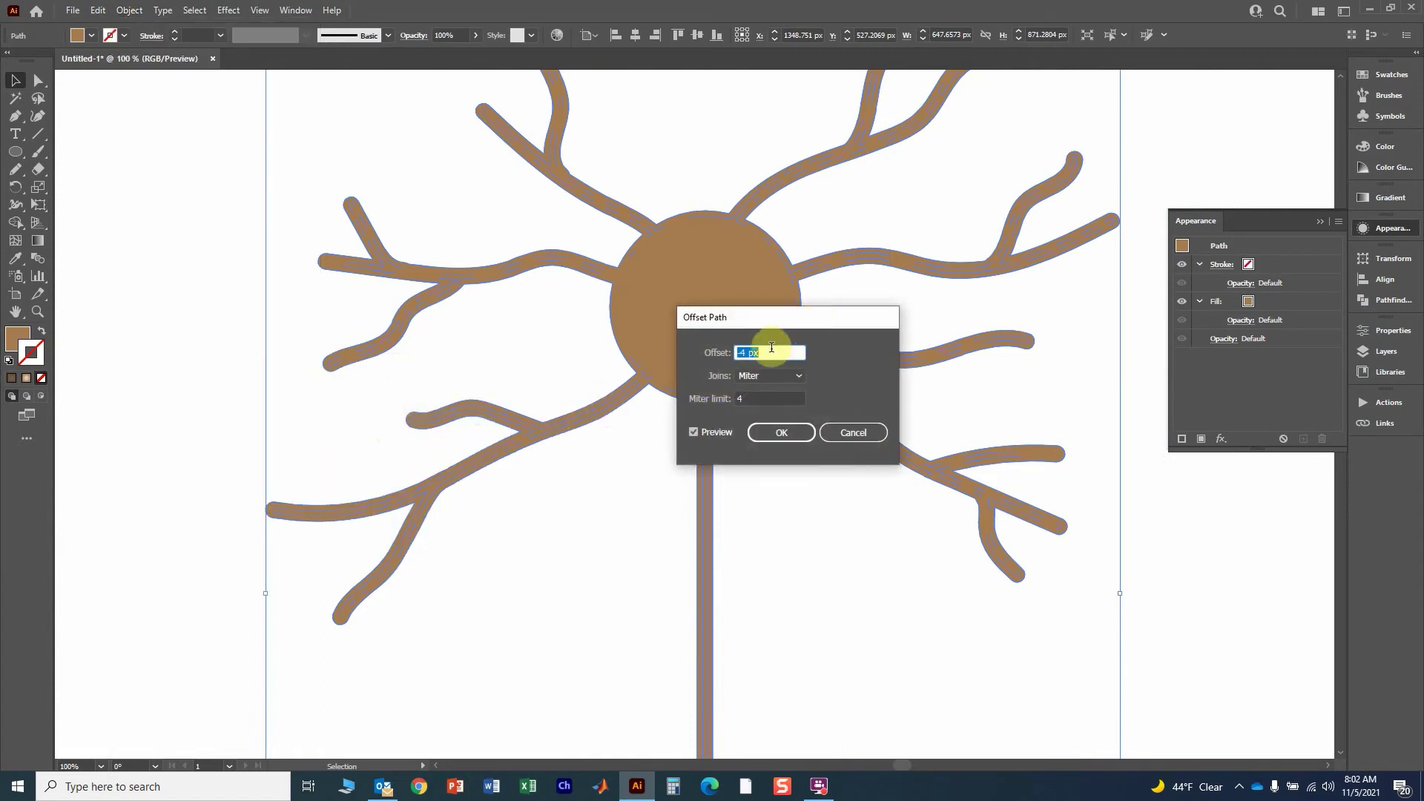
type("10")
left_click(757, 398)
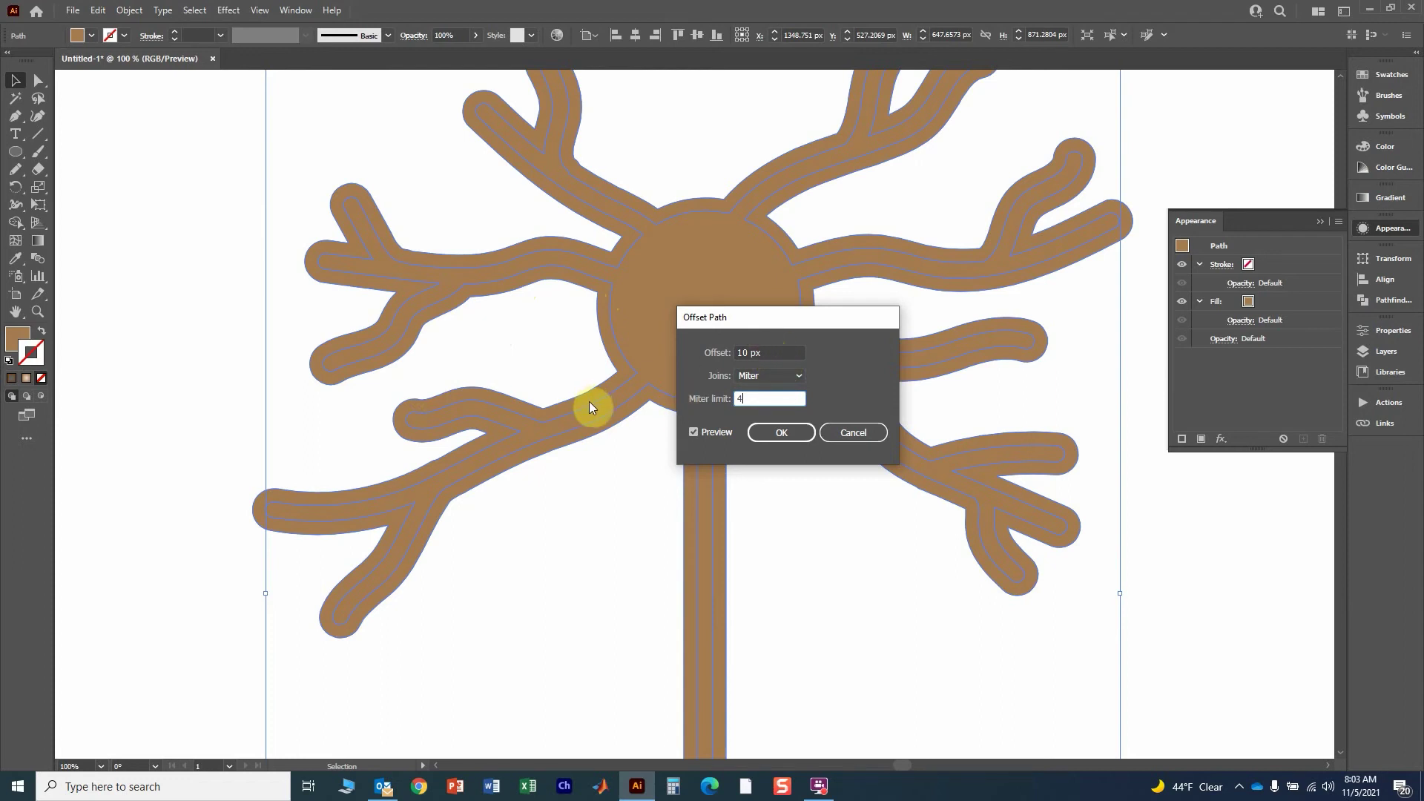
left_click(786, 349)
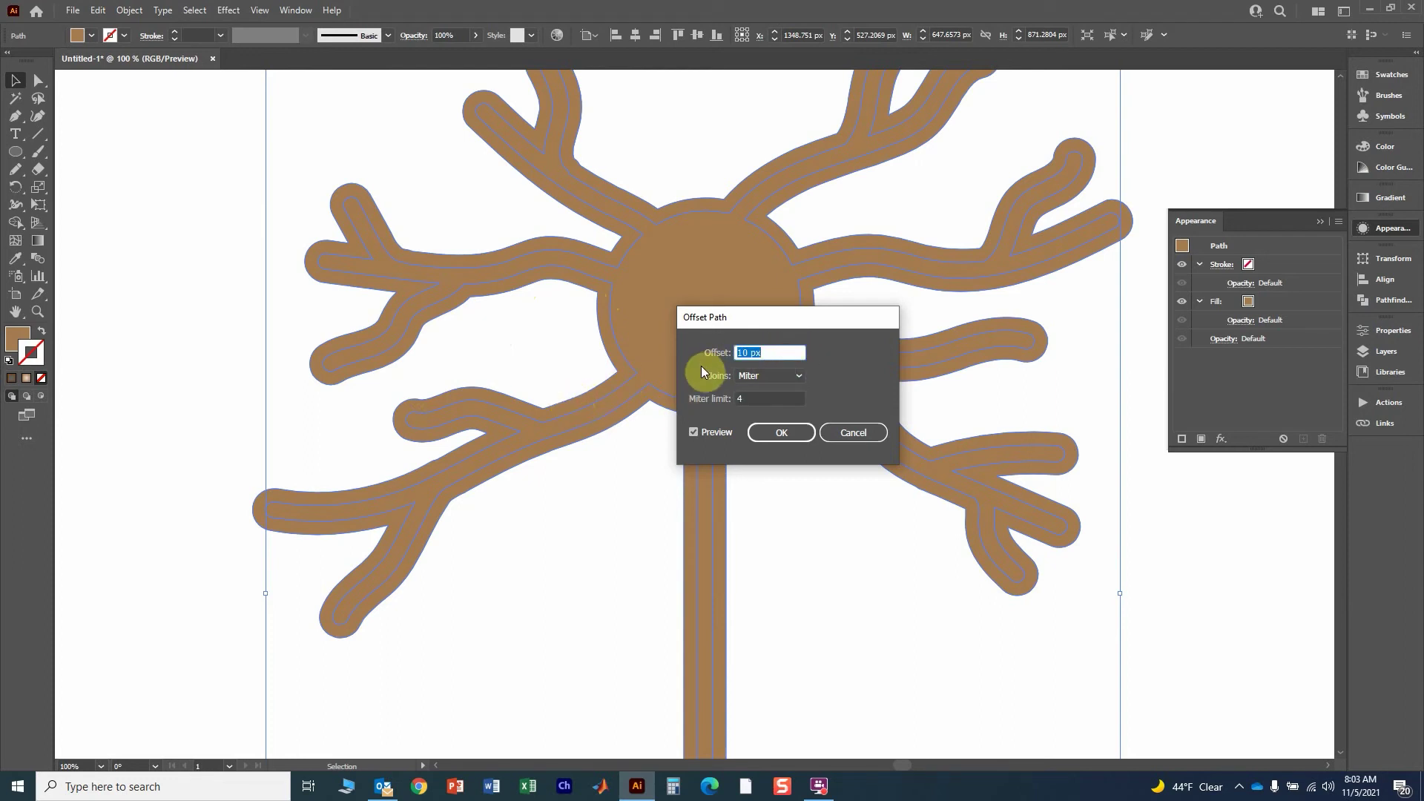
type("-4")
left_click(757, 398)
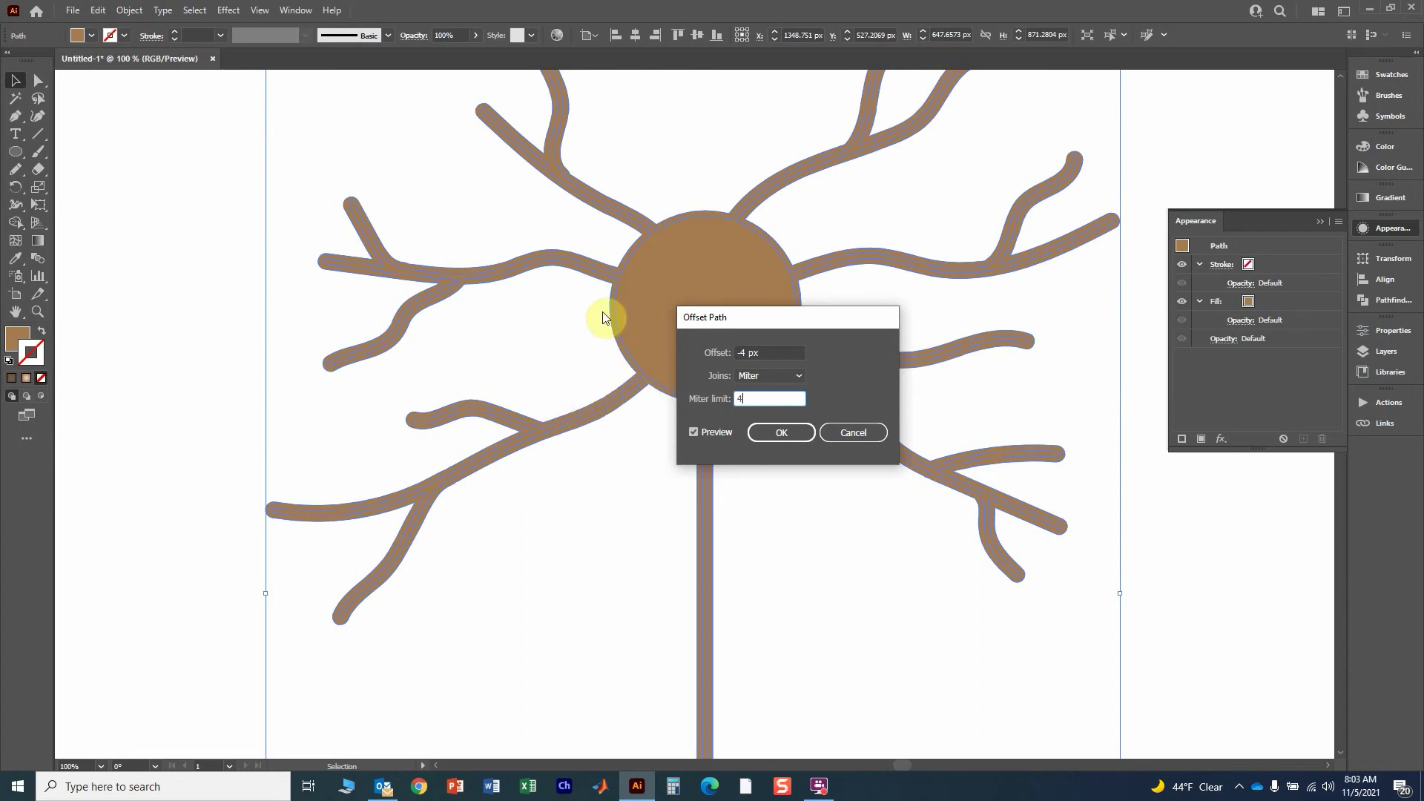
left_click(774, 433)
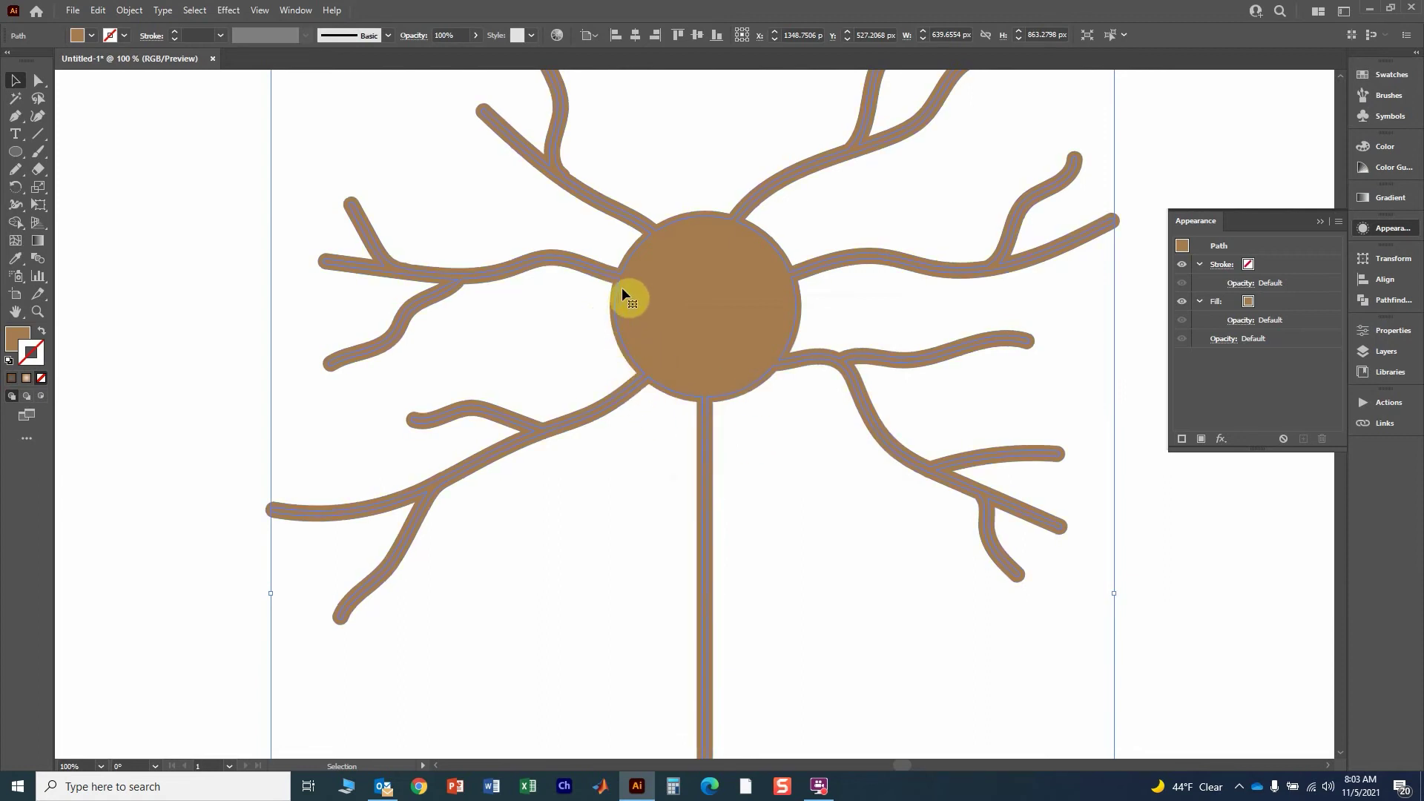
- Set the stroke of the selected inset path to None from the Swatches panel
scroll(618, 371, "up", 6)
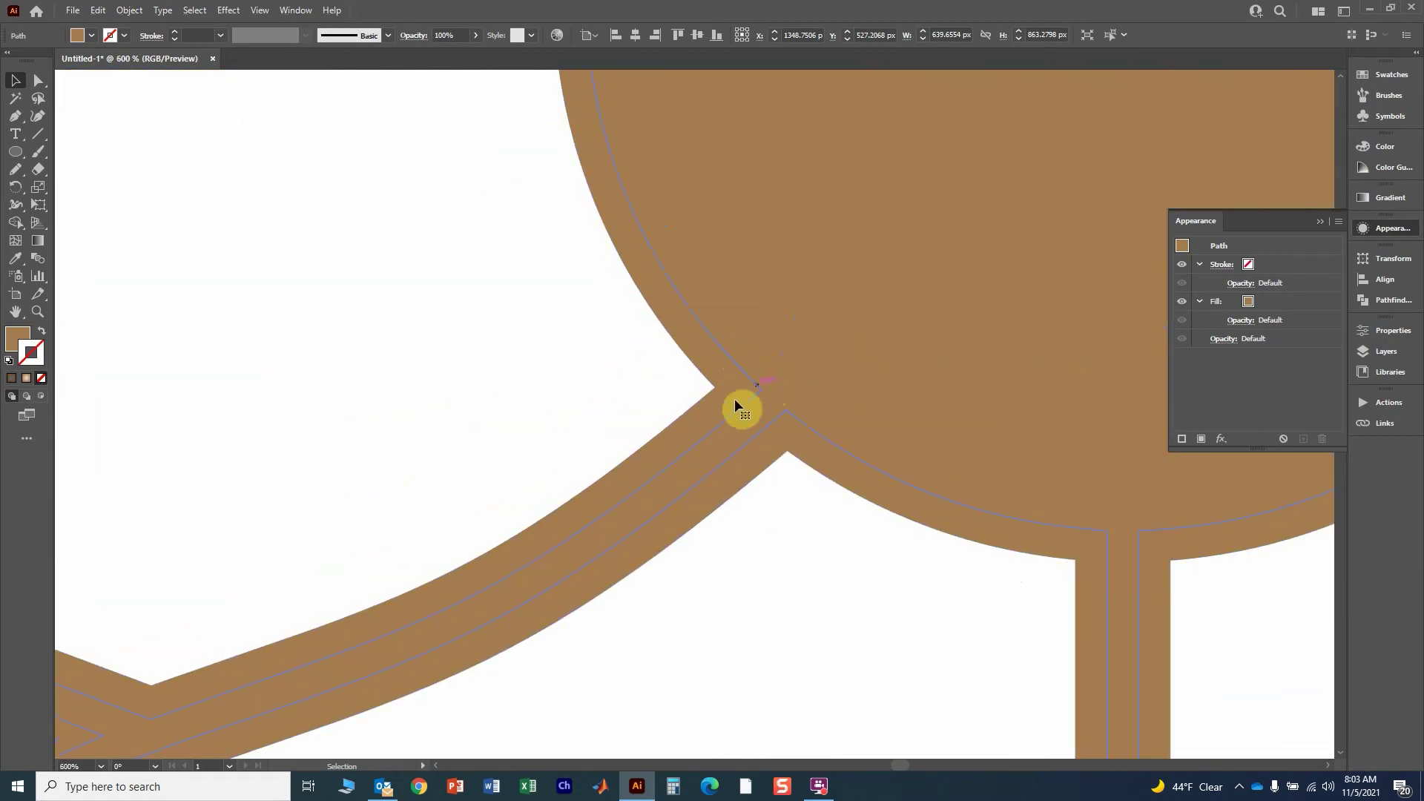
scroll(781, 449, "down", 4)
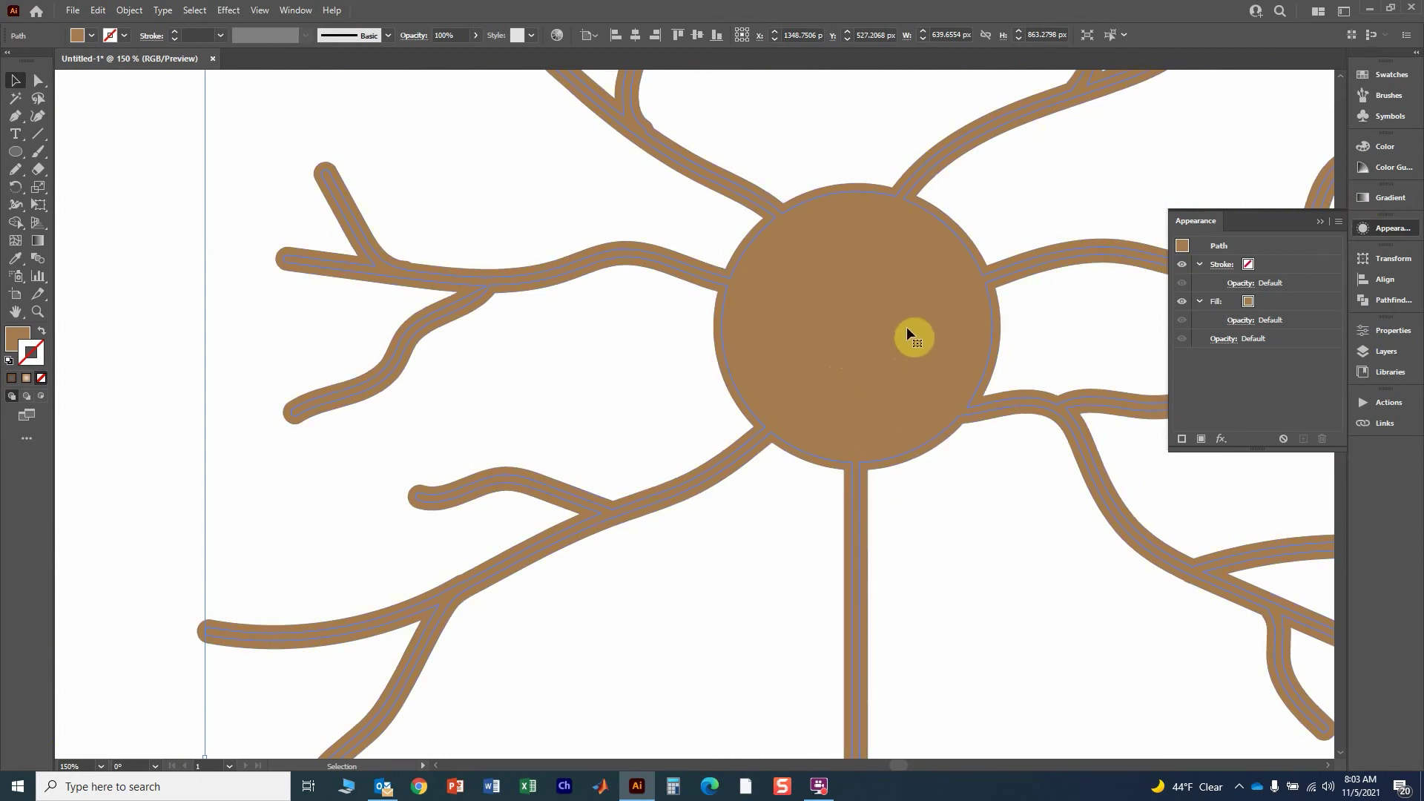
left_click(1381, 168)
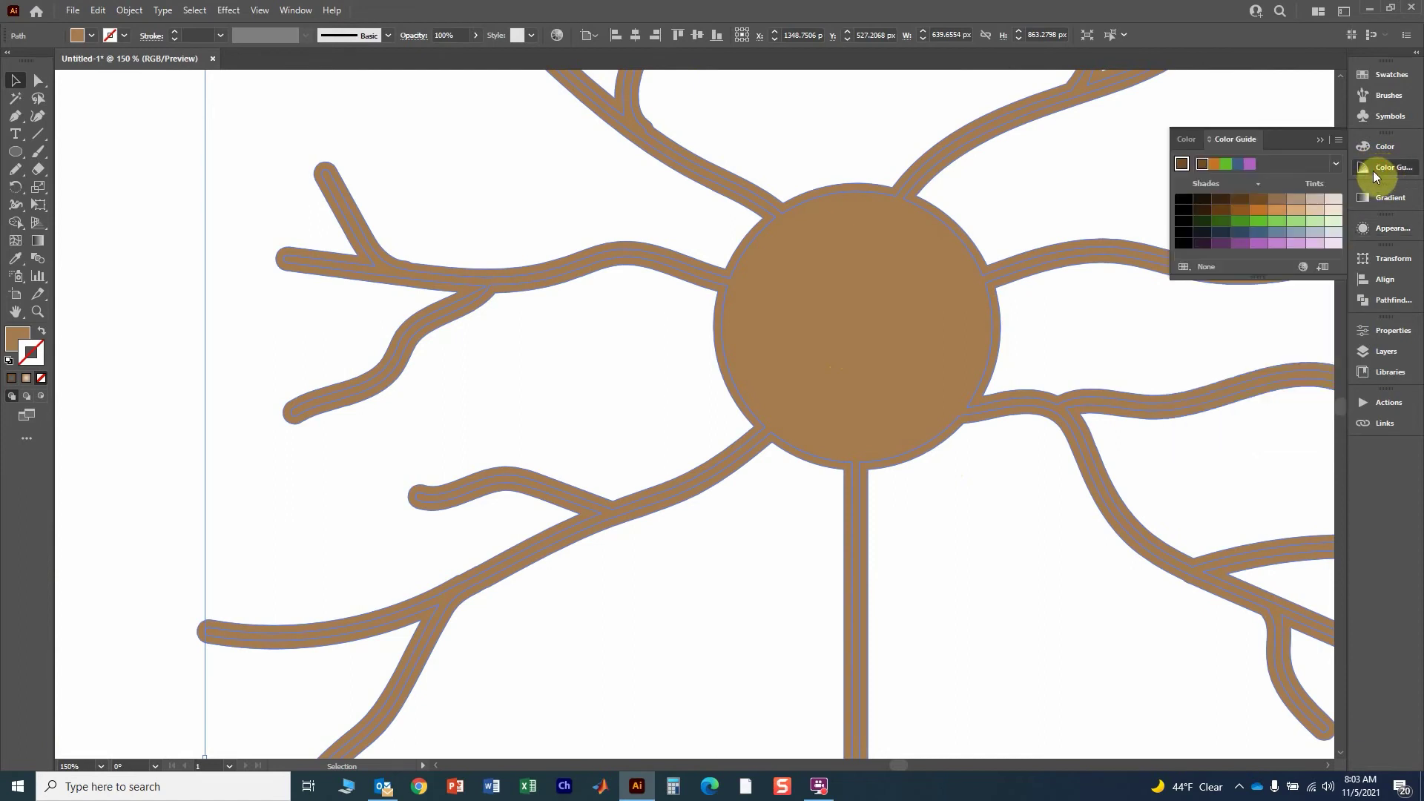
left_click(296, 11)
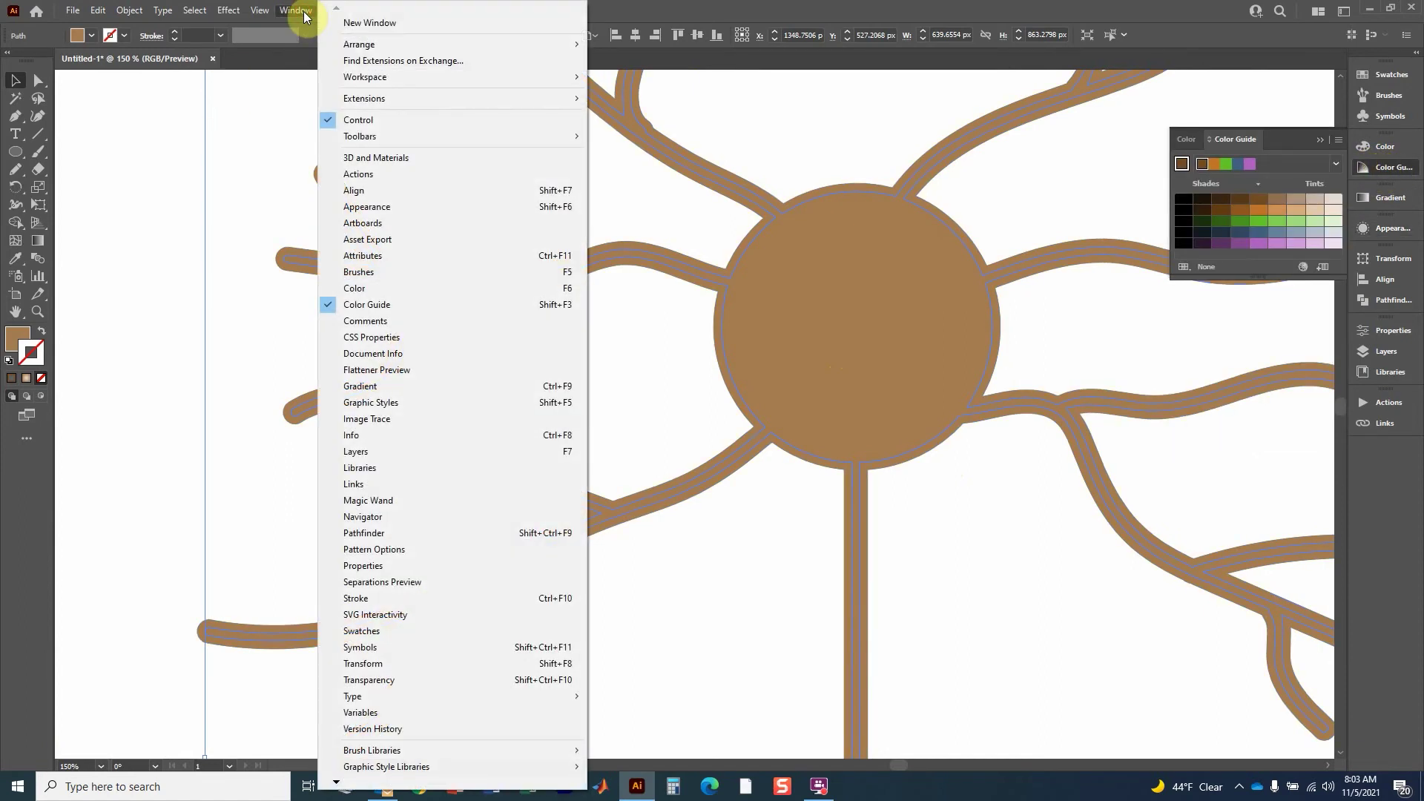
left_click(887, 16)
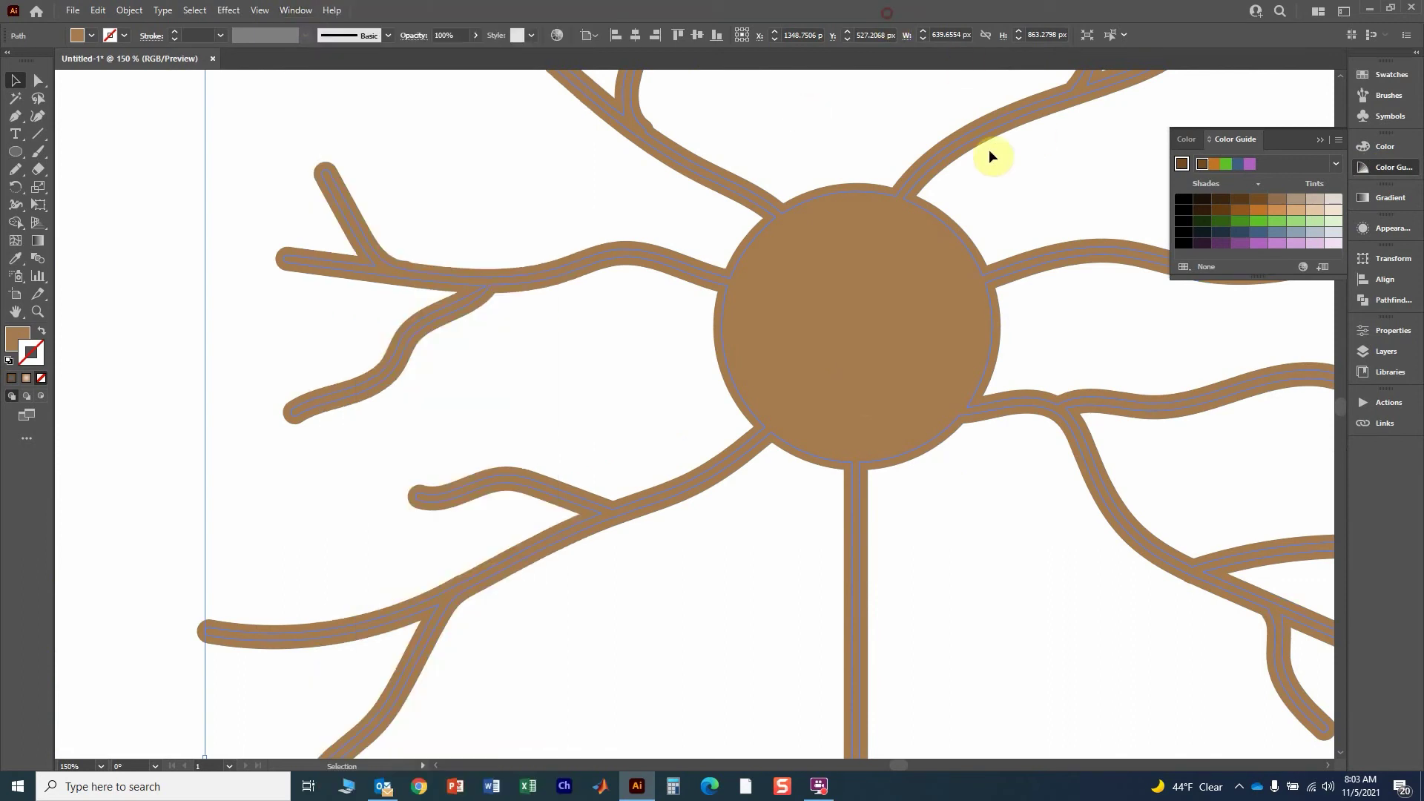
left_click(1315, 200)
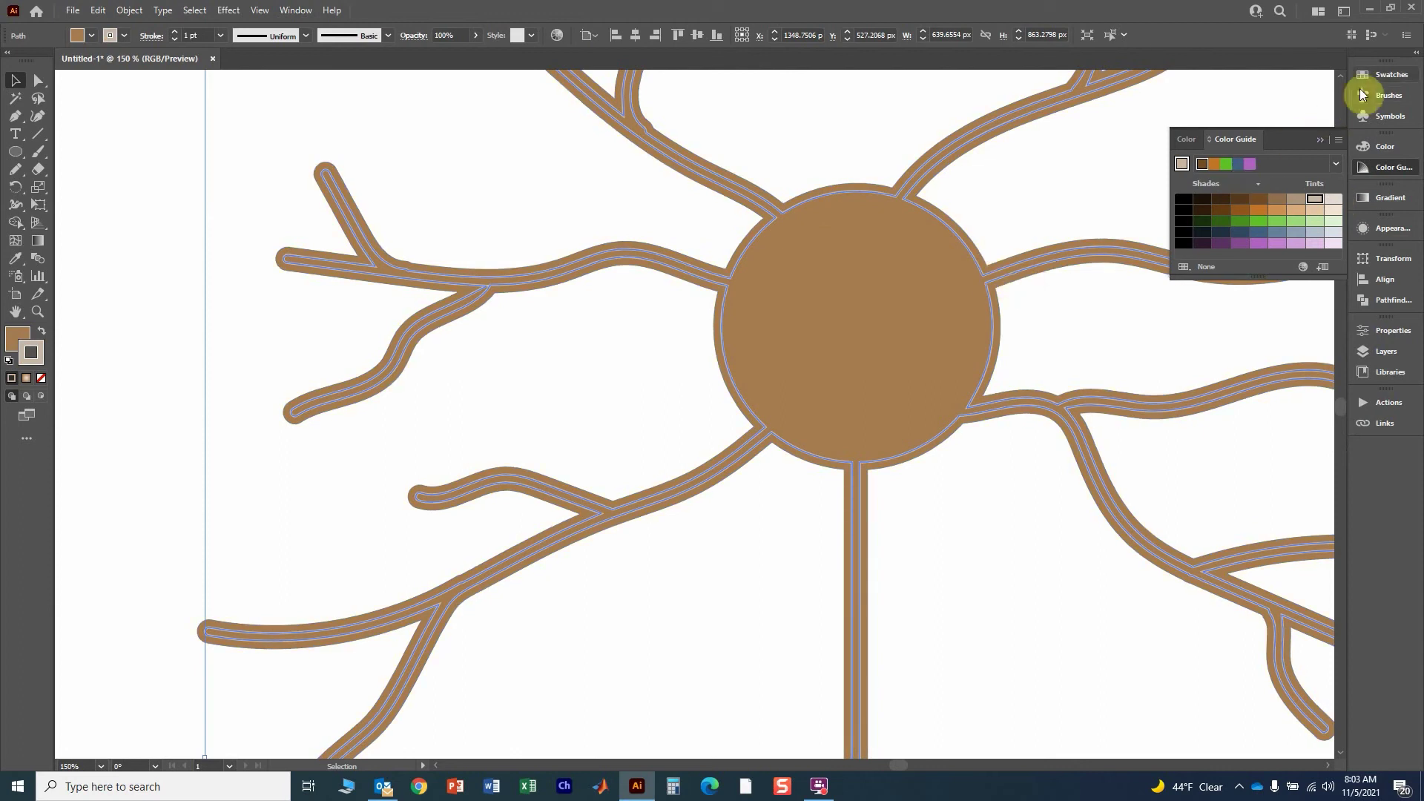
left_click(1383, 74)
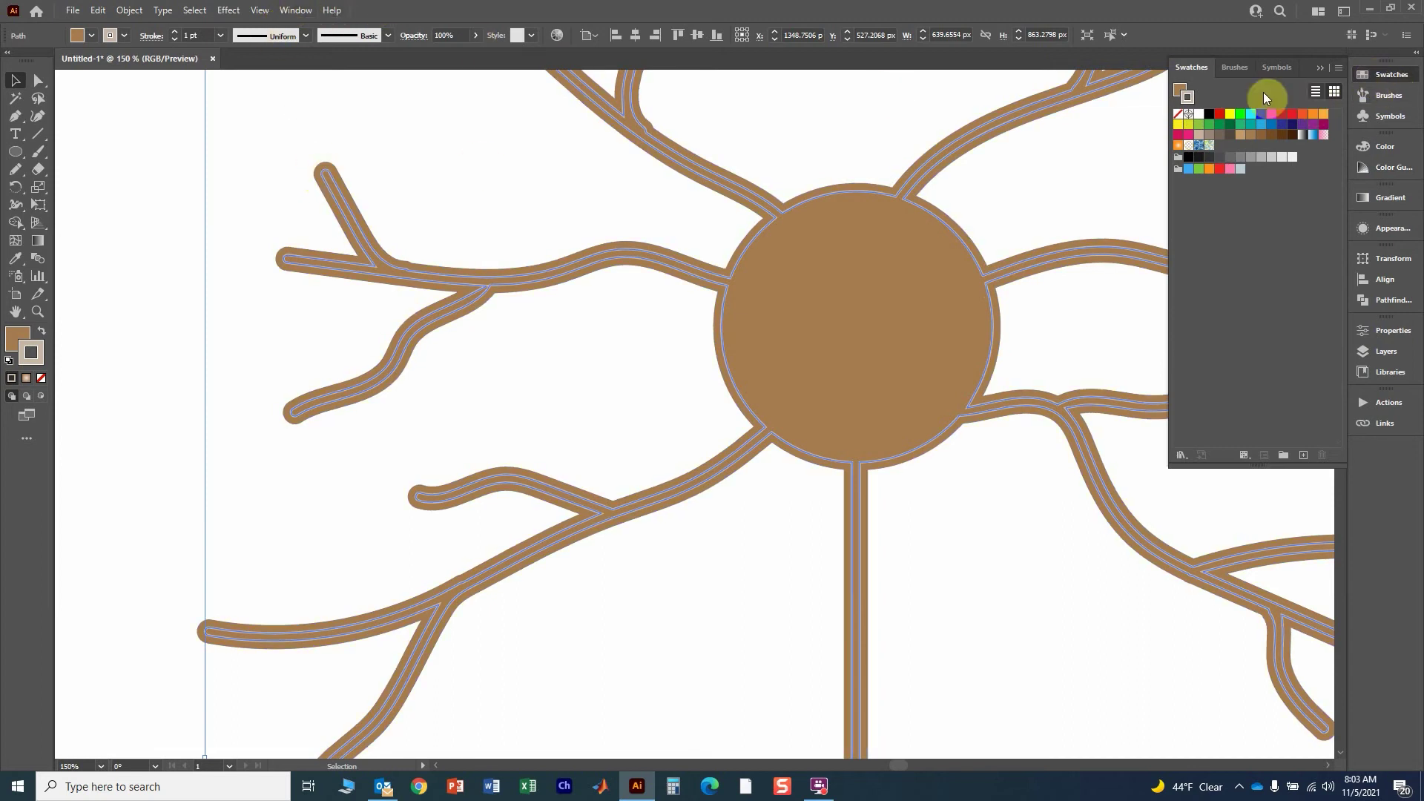
left_click(1179, 114)
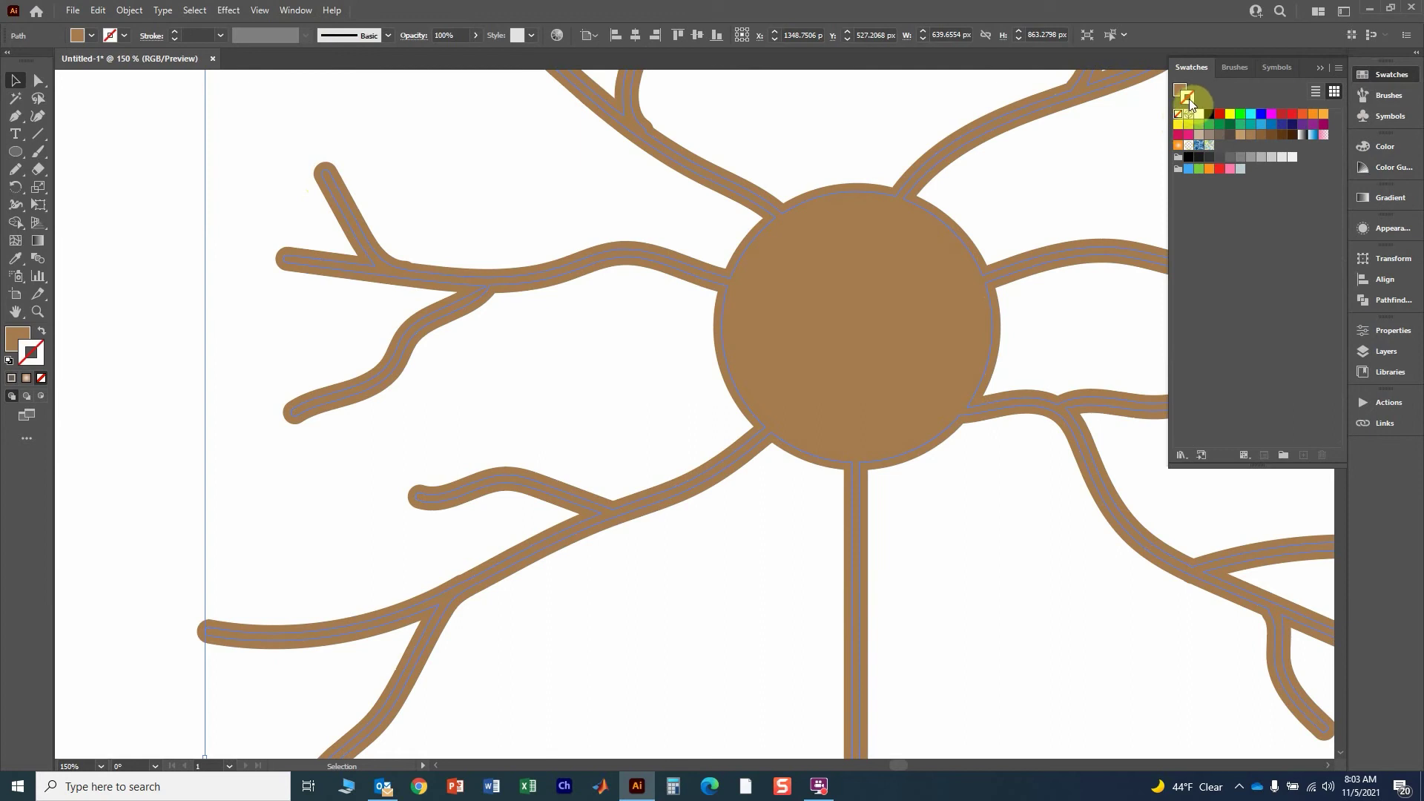
- Fill the inset path with a light beige tint from the Color Guide
left_click(1178, 87)
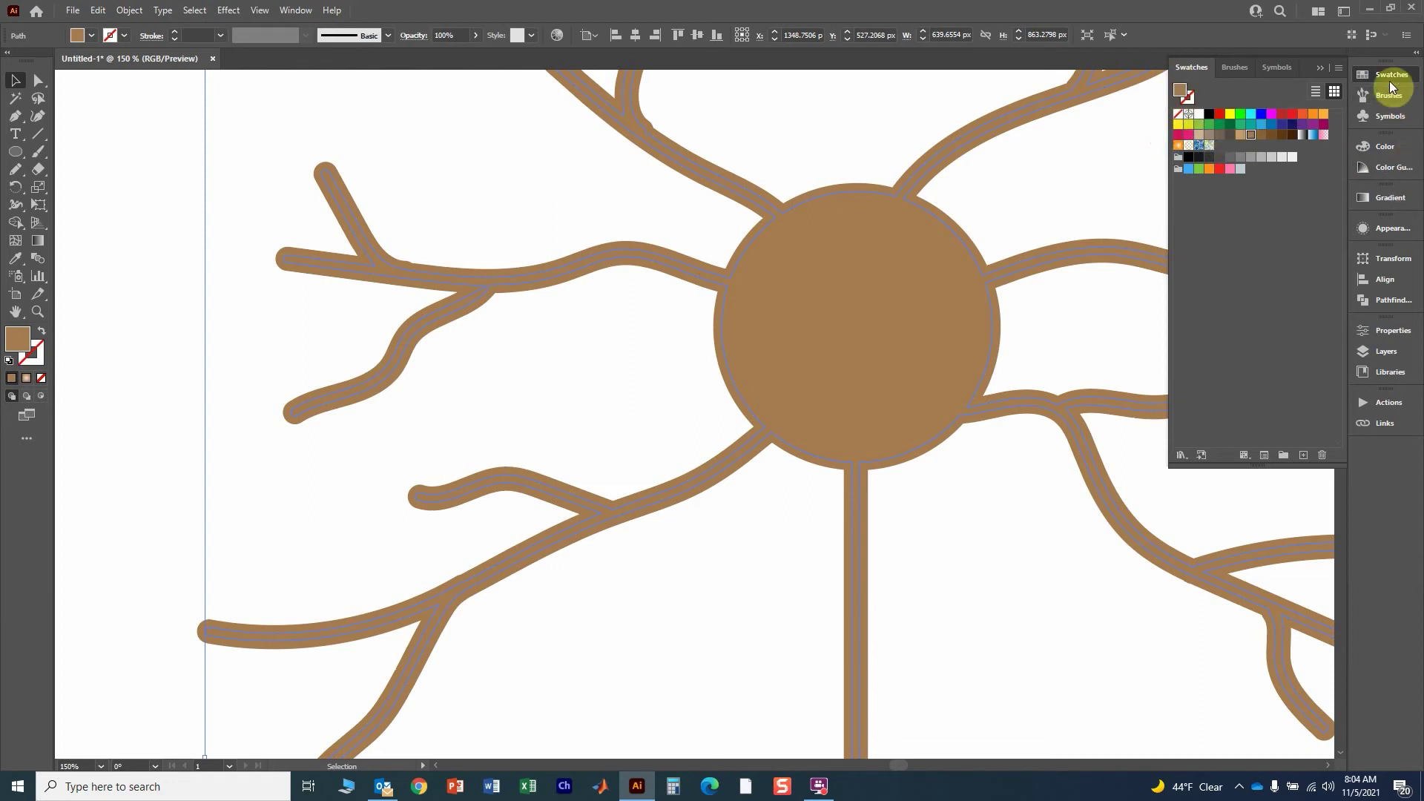
left_click(1391, 169)
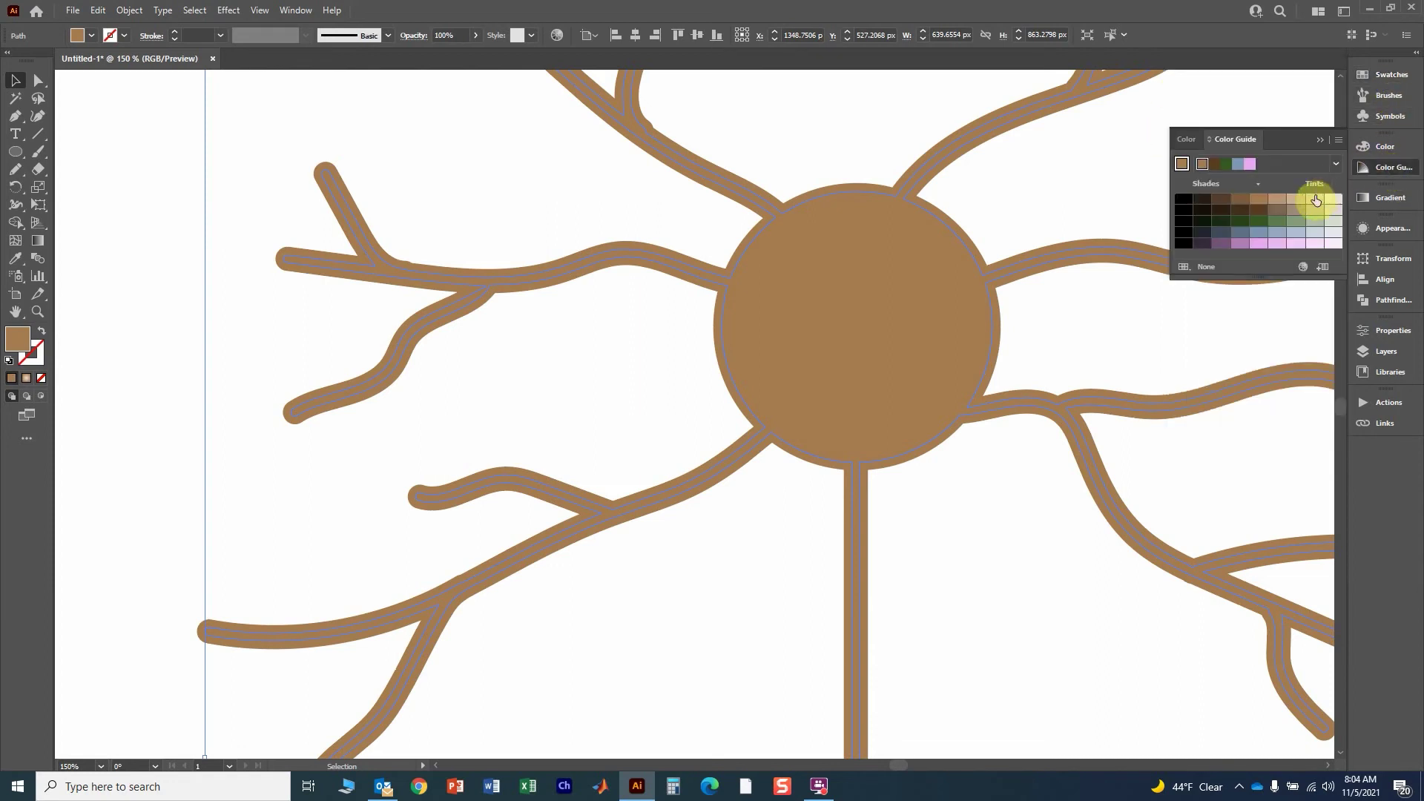
left_click(1314, 201)
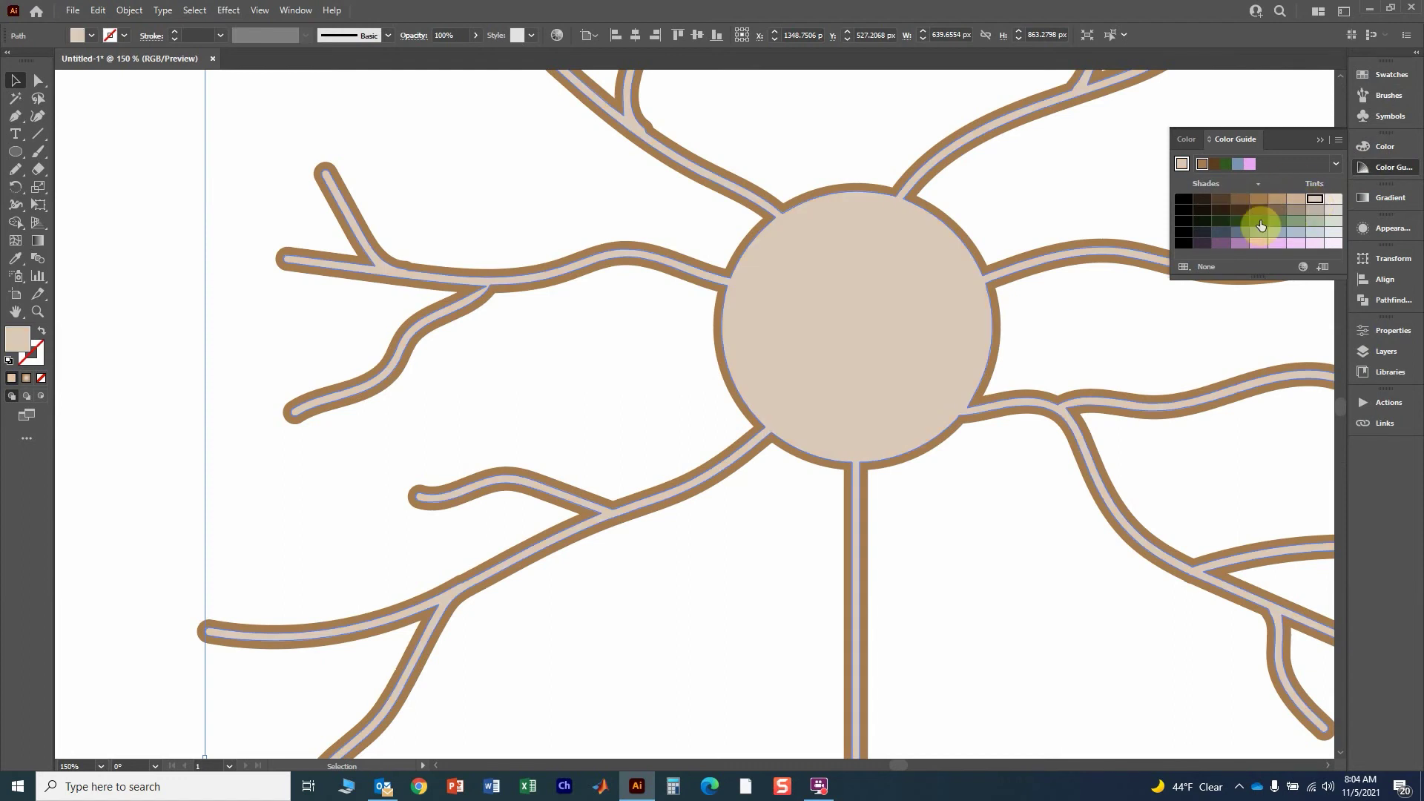
left_click(1320, 138)
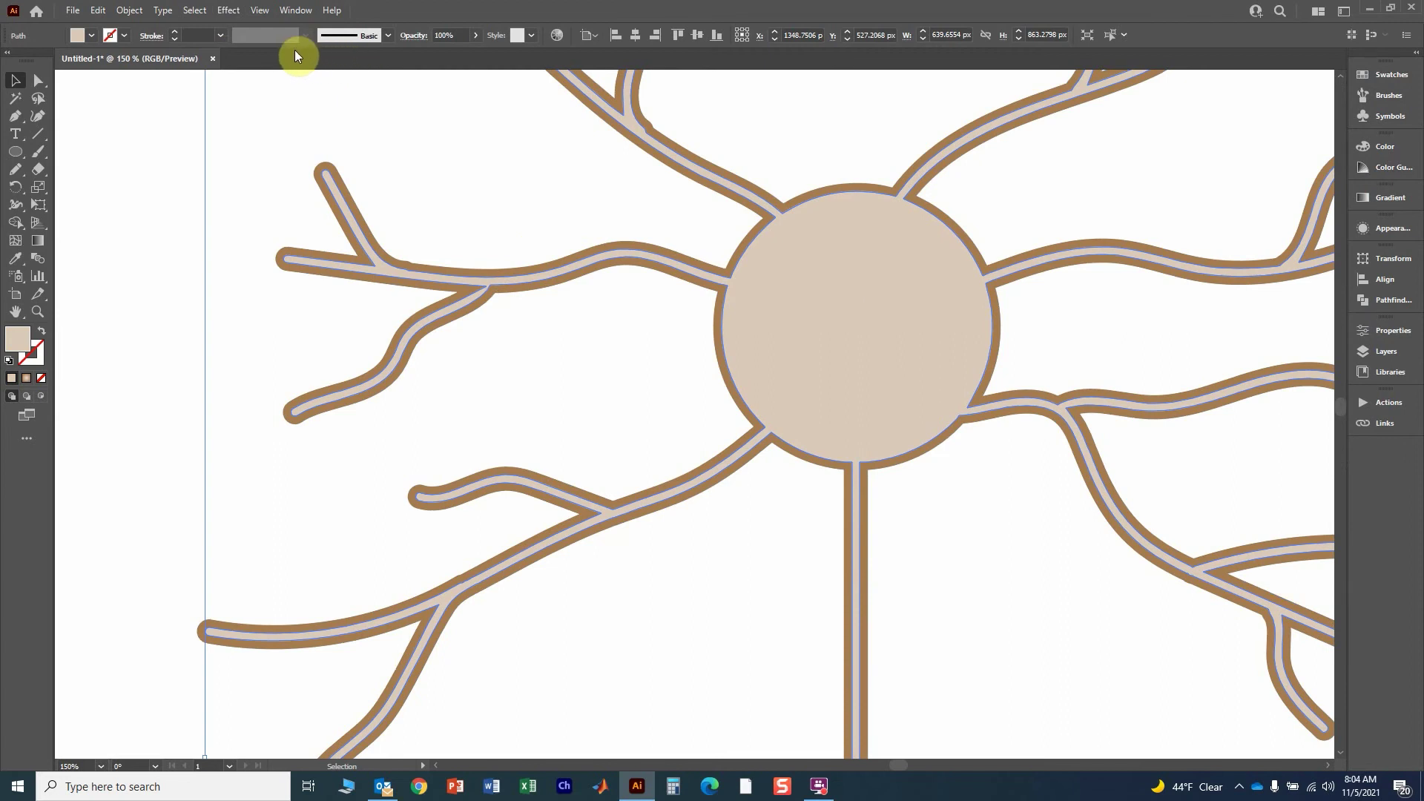
- Apply a 2-pixel Gaussian Blur to the beige neuron and inspect the softened edges
left_click(228, 10)
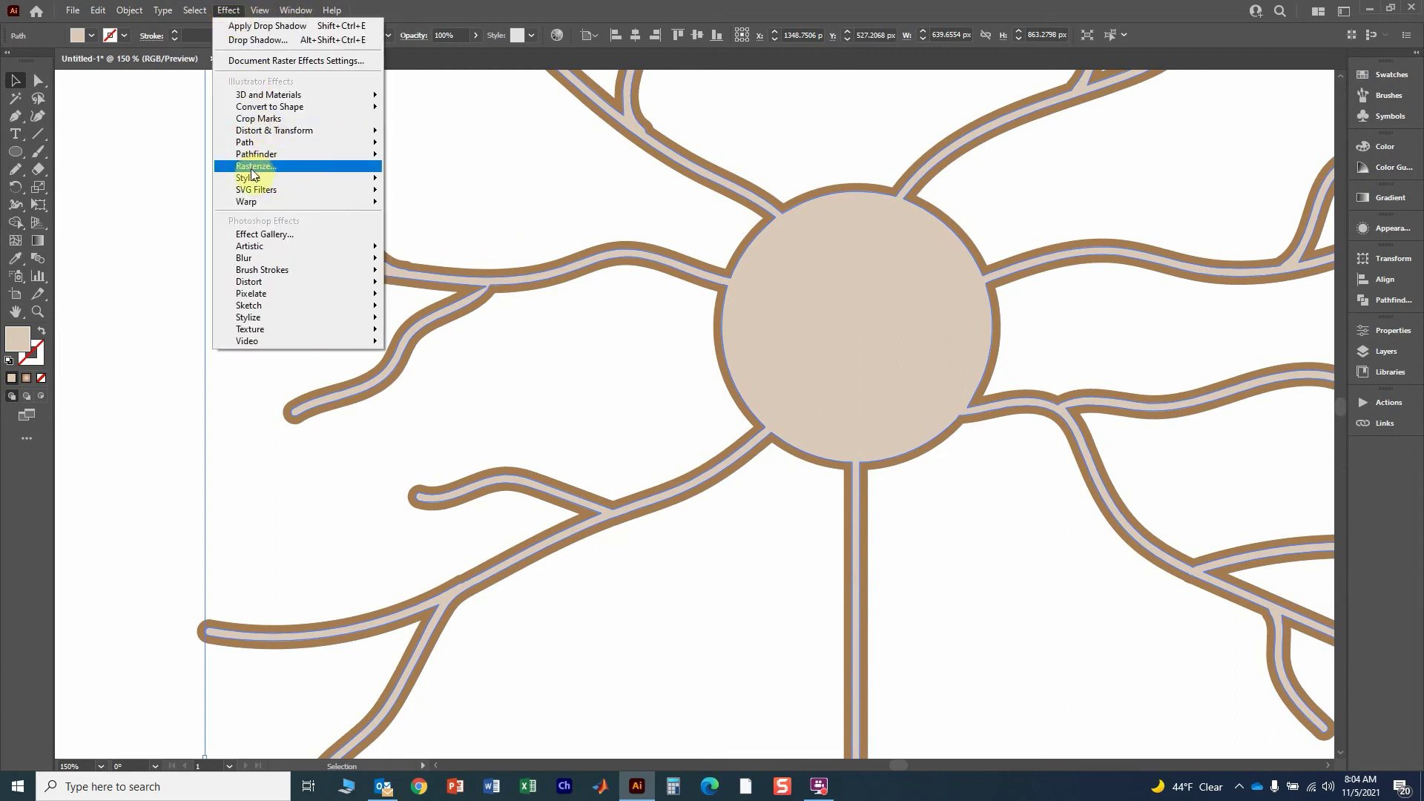
mouse_move(269, 258)
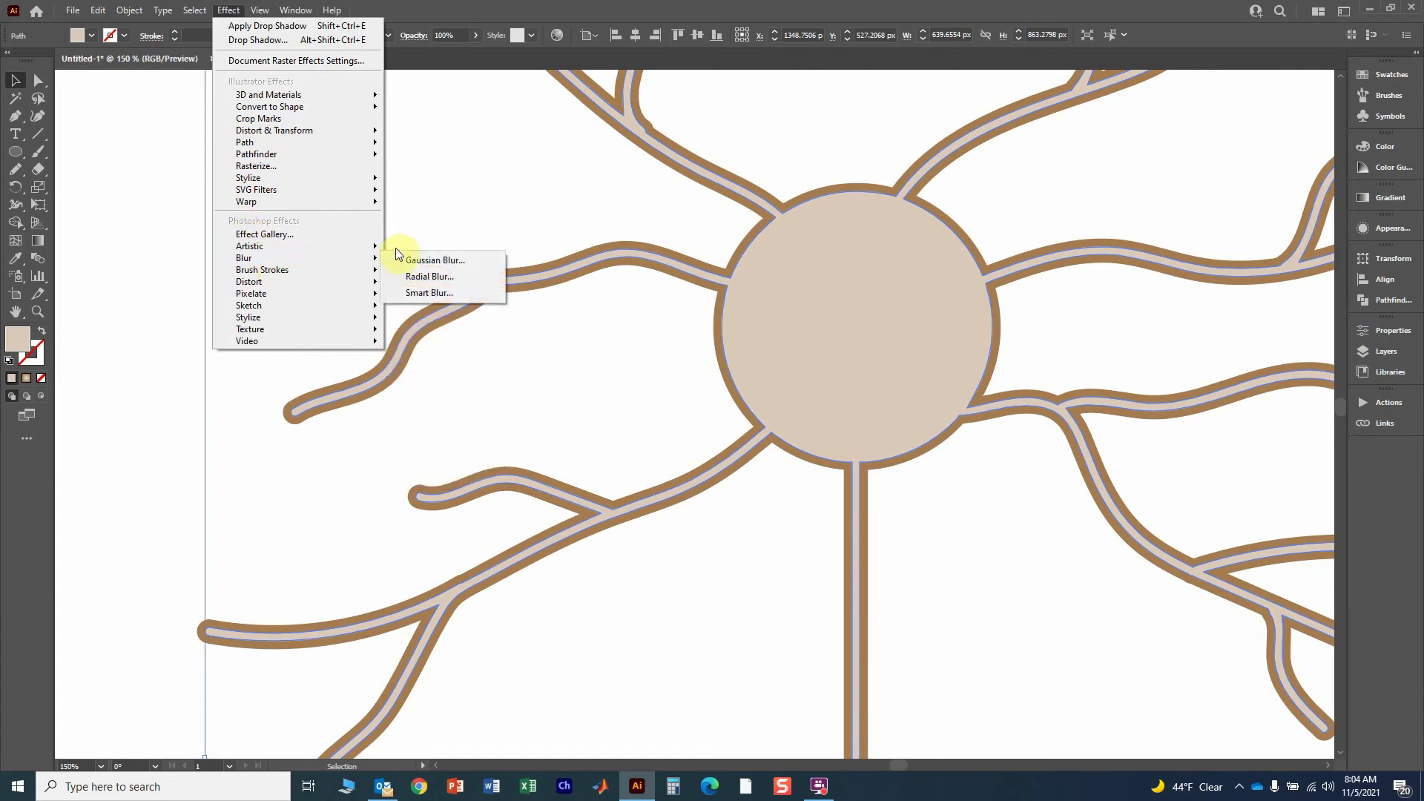
left_click(421, 258)
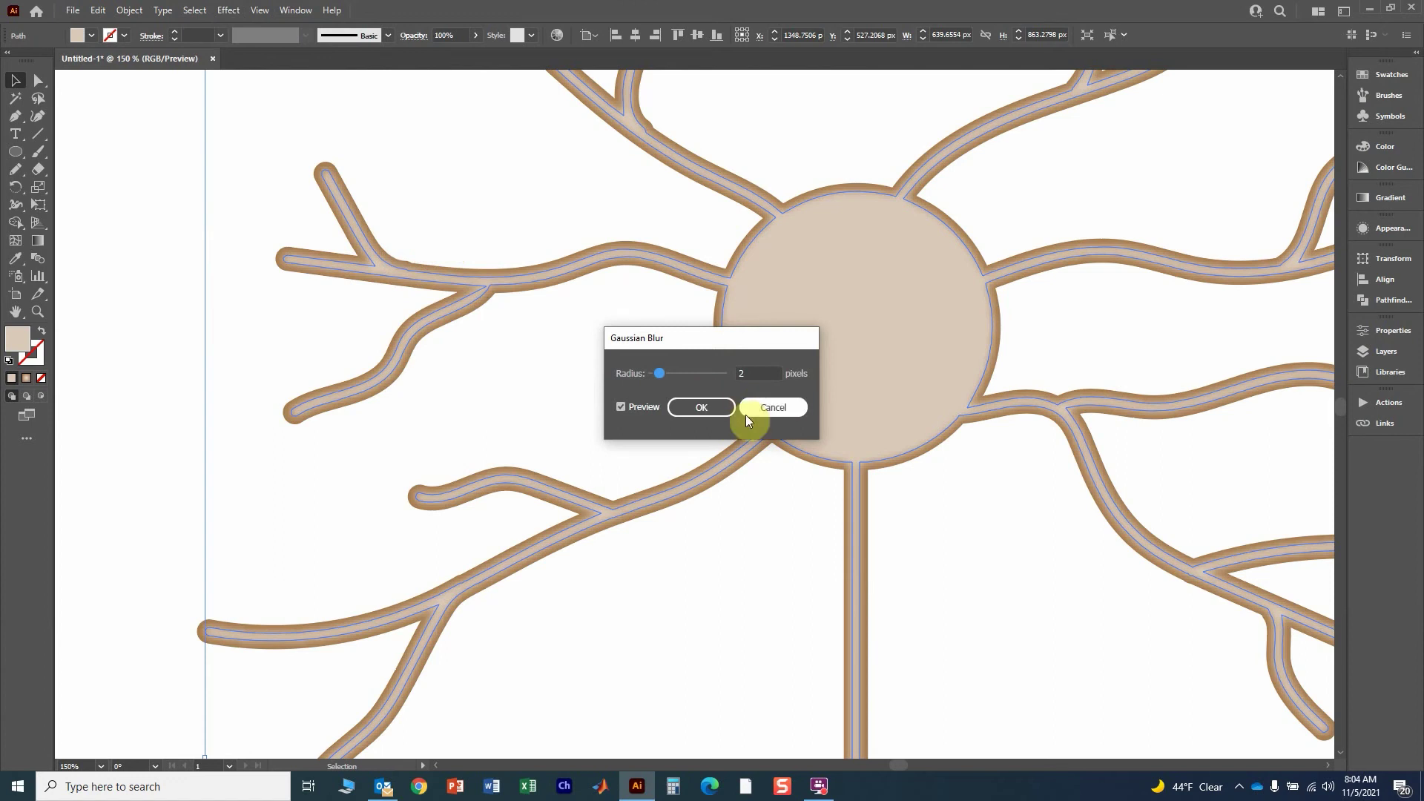
left_click(701, 407)
left_click(643, 399)
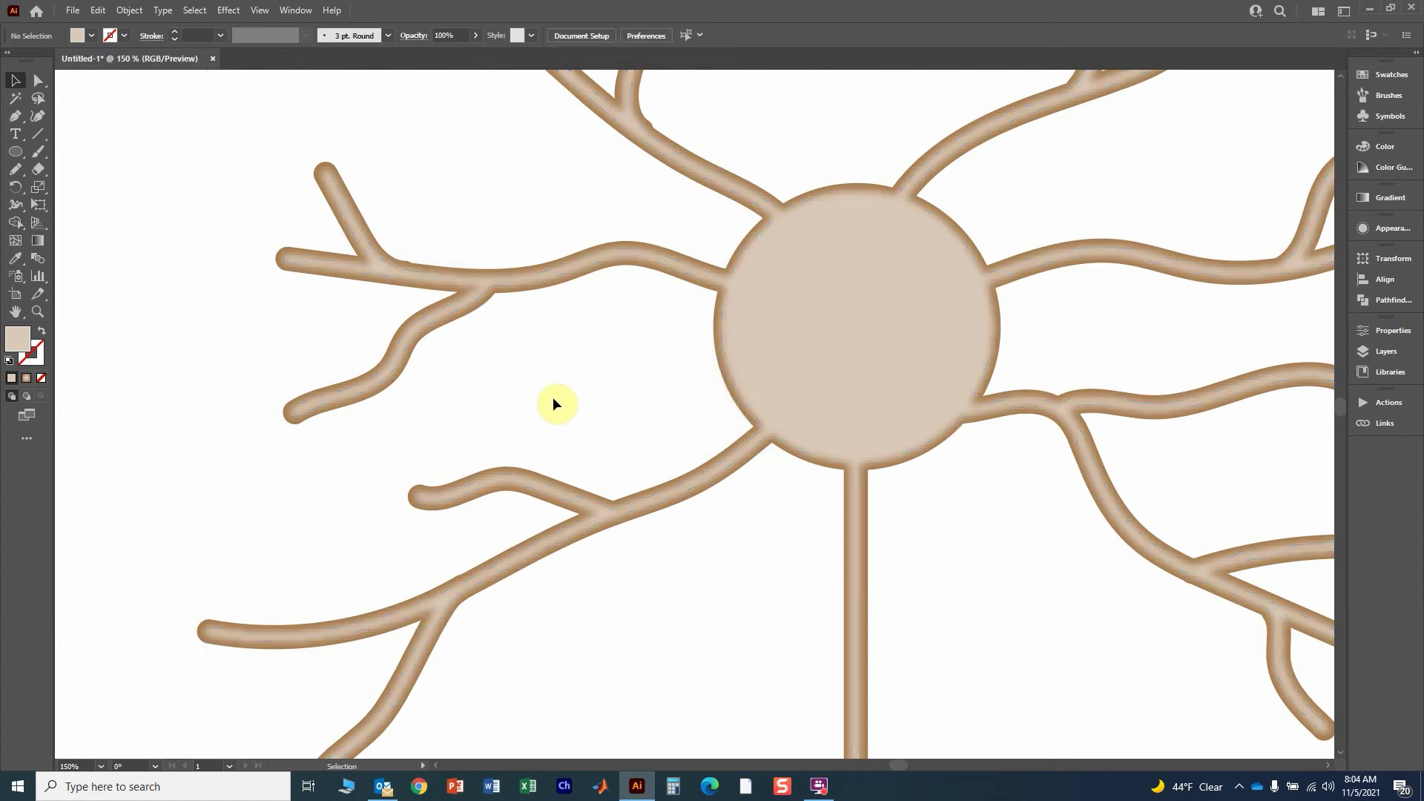
scroll(667, 423, "down", 3)
scroll(667, 423, "right", 2)
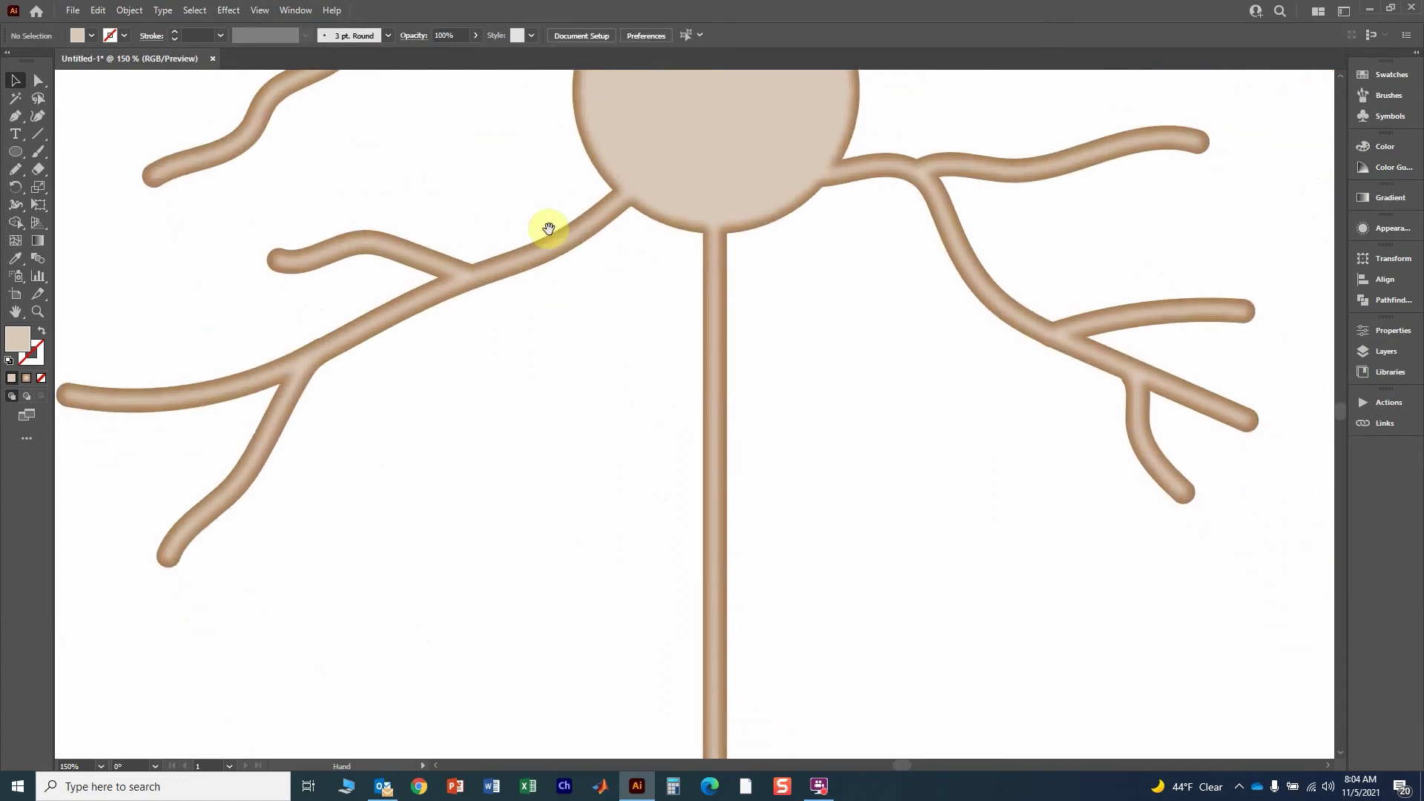
scroll(546, 229, "up", 3)
scroll(547, 229, "right", 3)
scroll(601, 497, "up", 1)
scroll(601, 496, "right", 1)
scroll(922, 324, "up", 4)
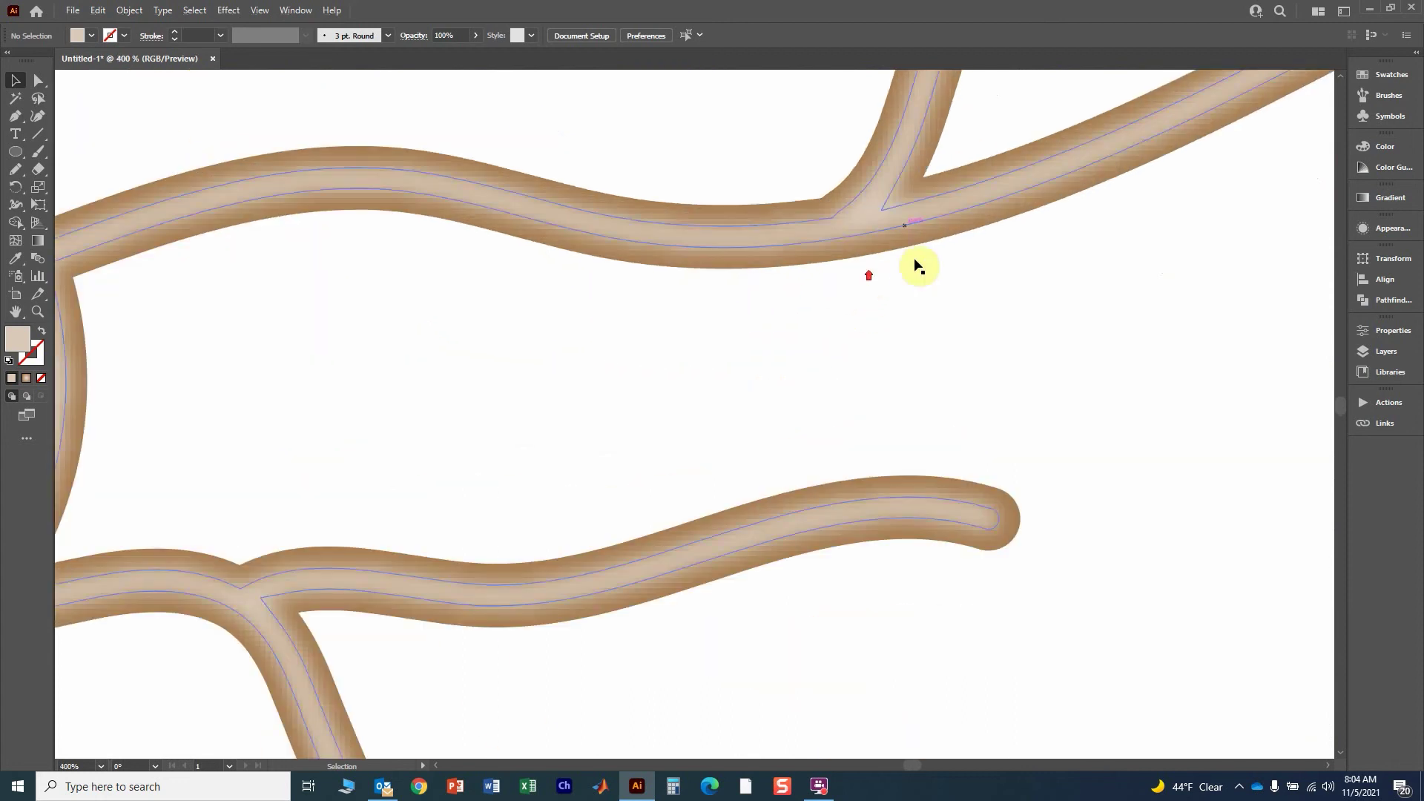
scroll(776, 382, "up", 2)
scroll(777, 382, "left", 3)
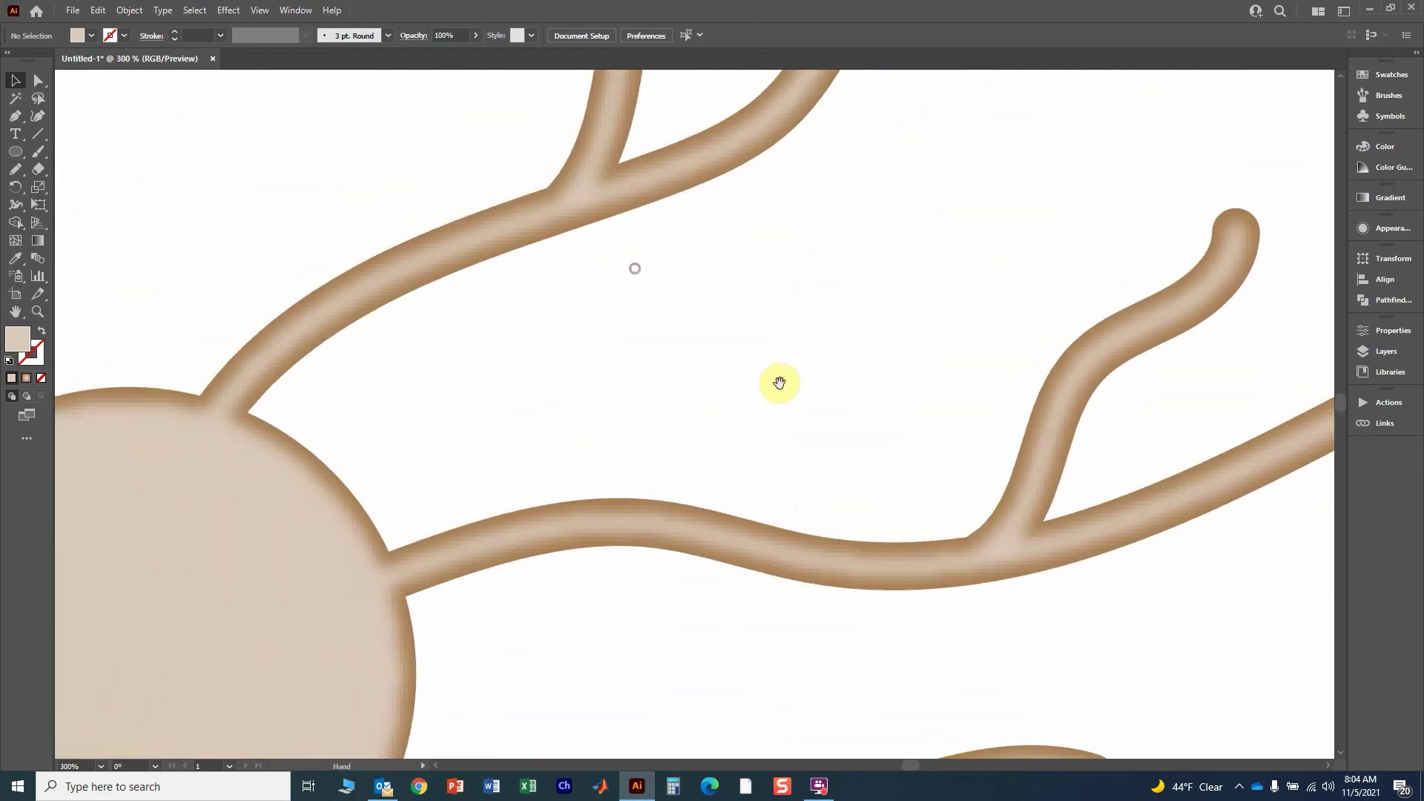
scroll(729, 353, "up", 2)
scroll(729, 353, "left", 2)
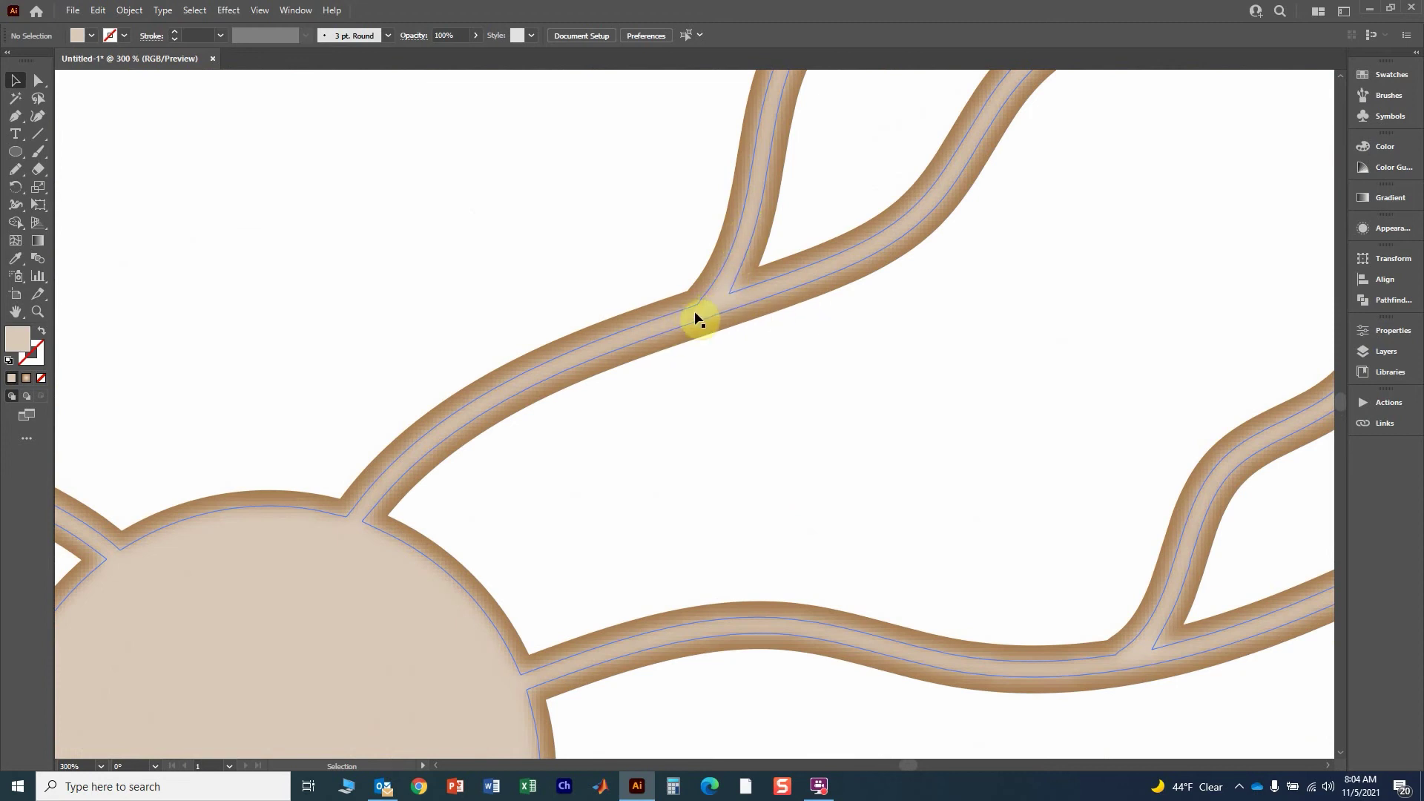
scroll(781, 389, "down", 4)
- Alt-drag a copy of the left neuron's brown soma circle onto the light neuron's cell body
left_click_drag(814, 422, 913, 89)
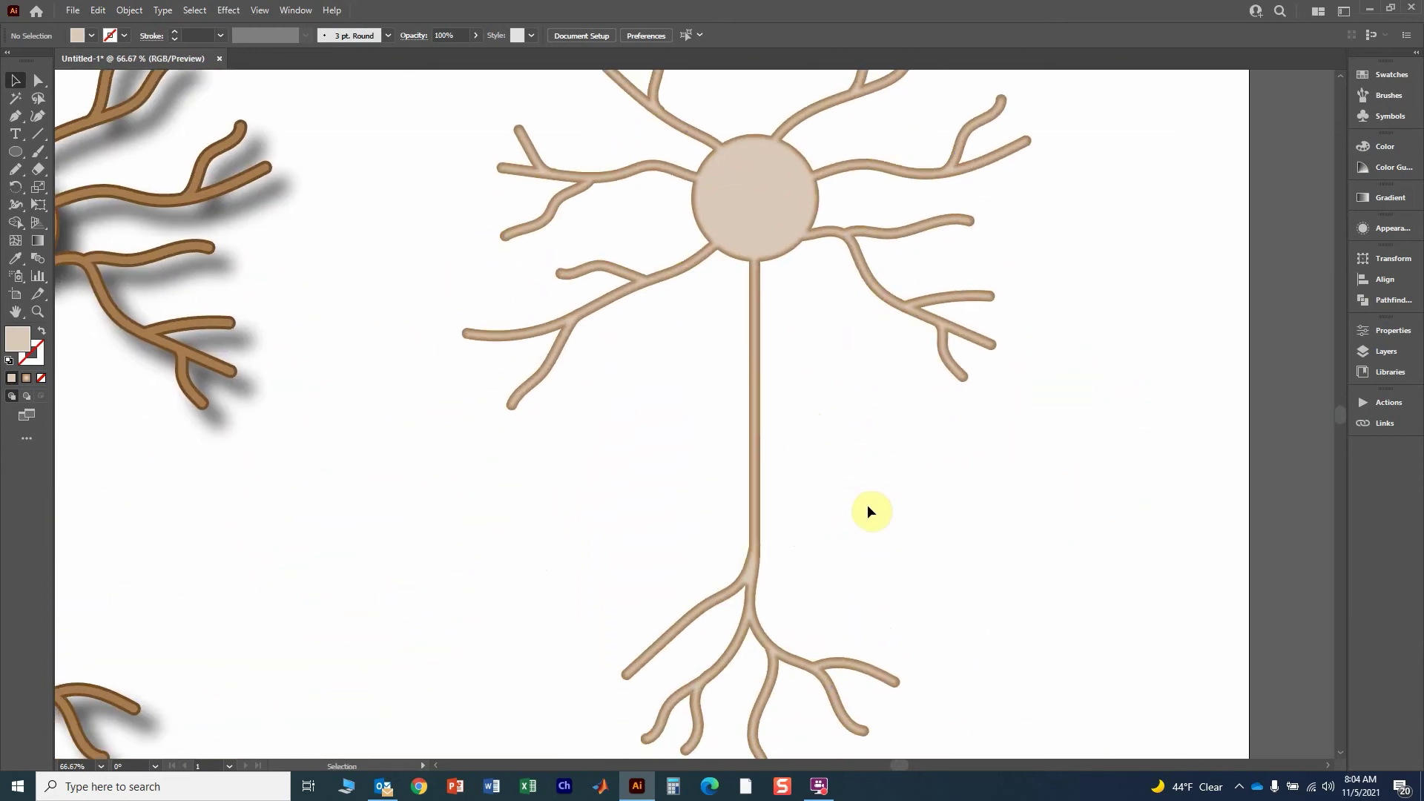
scroll(868, 504, "down", 1)
scroll(830, 404, "up", 1)
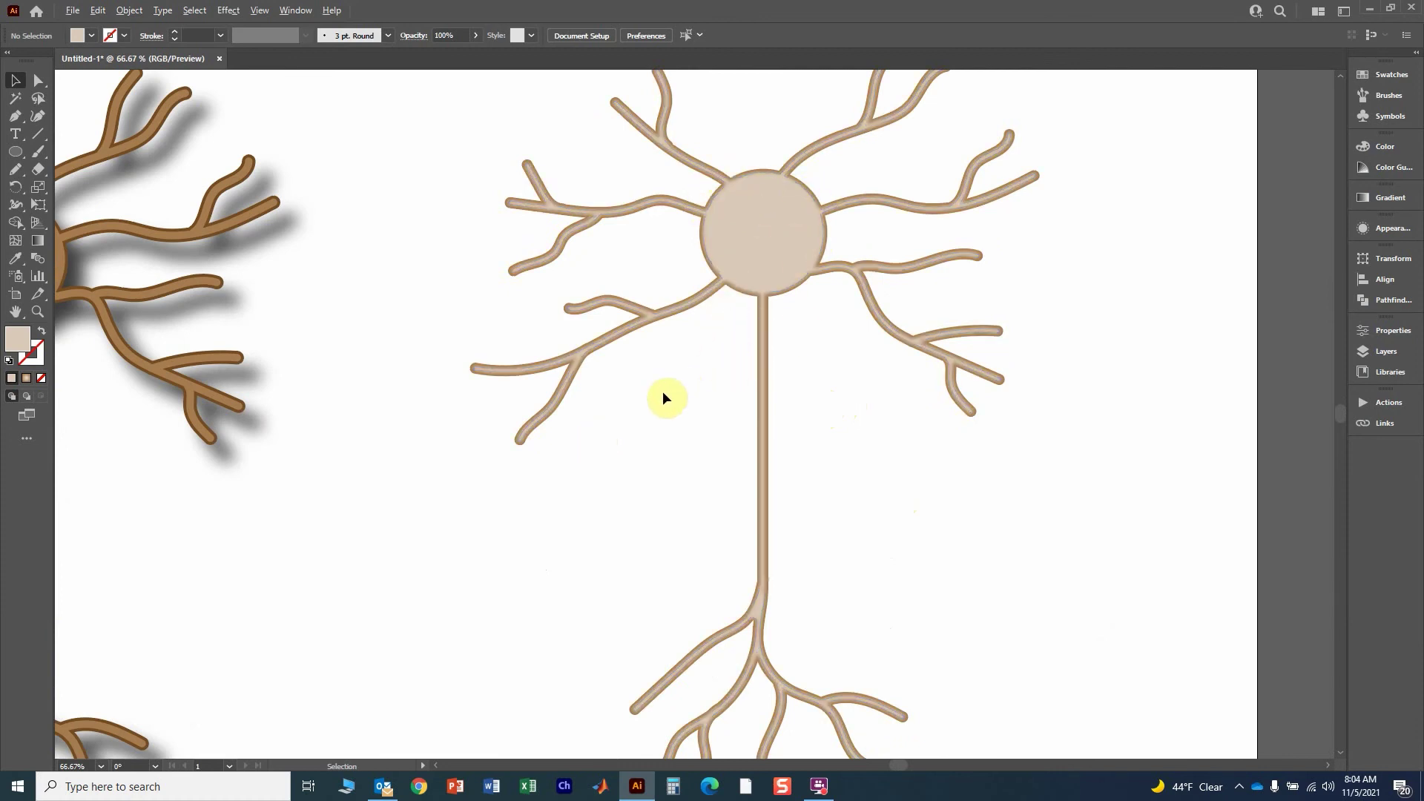
scroll(662, 398, "down", 2)
left_click_drag(546, 480, 1001, 414)
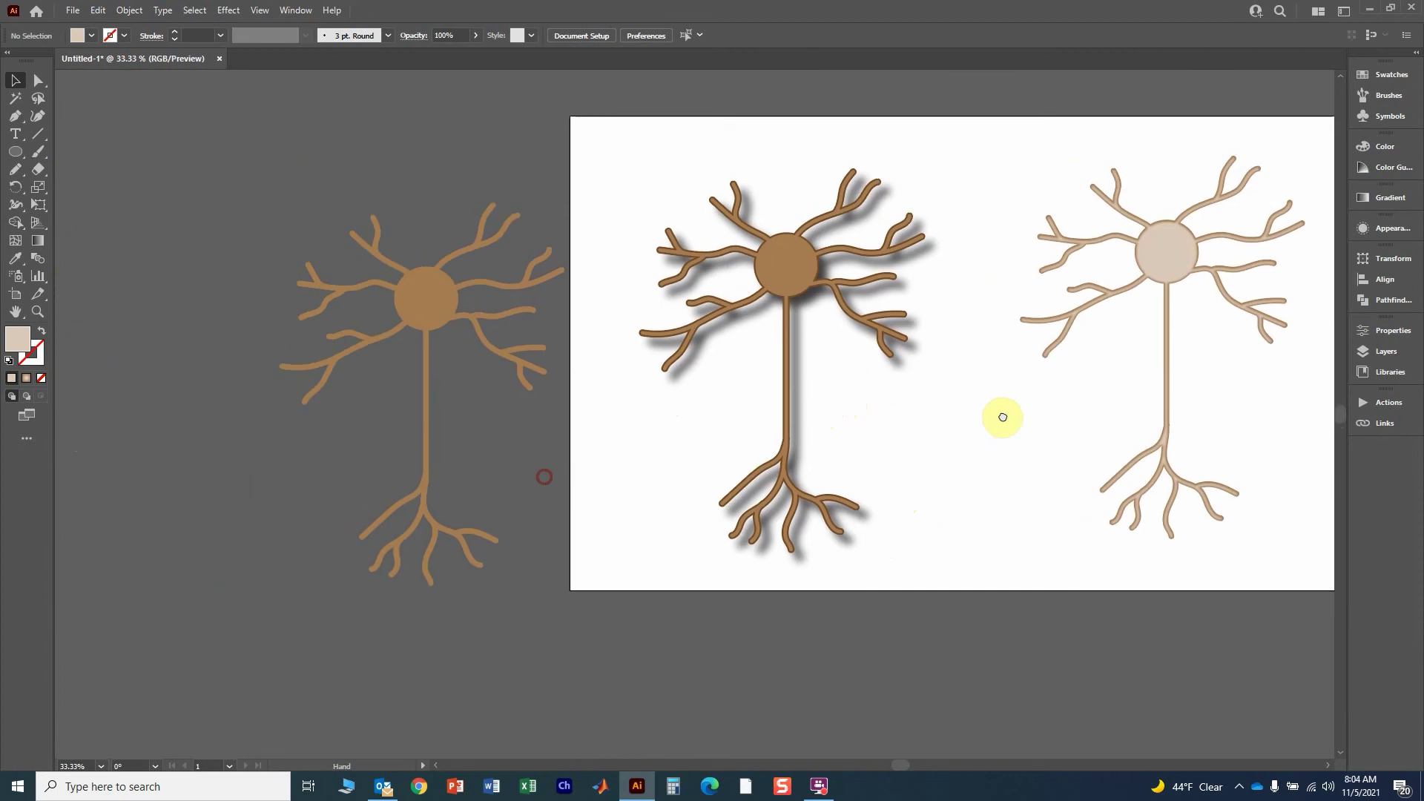
left_click(418, 289)
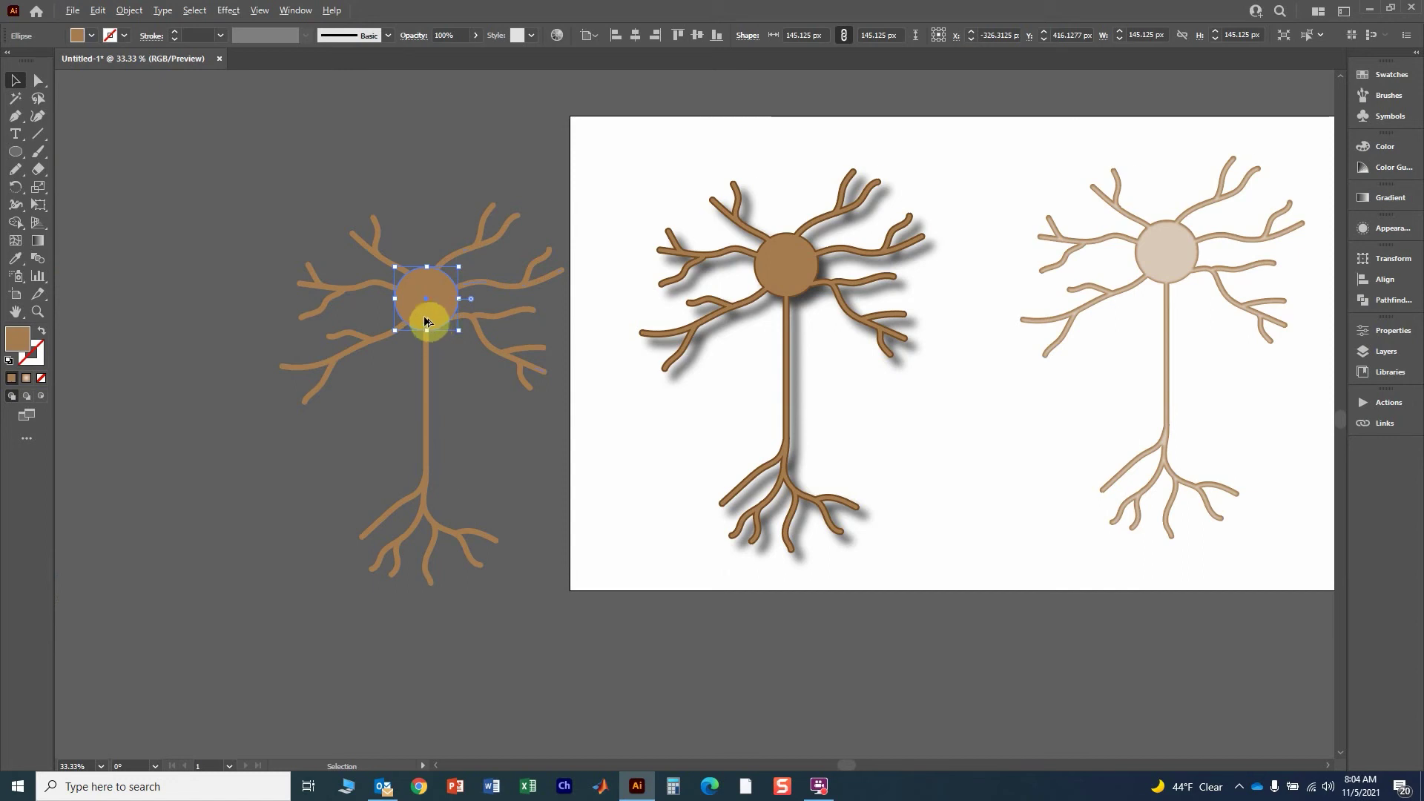
left_click_drag(427, 320, 1019, 180)
left_click_drag(1018, 180, 585, 407)
scroll(586, 408, "up", 3)
left_click_drag(241, 164, 671, 443)
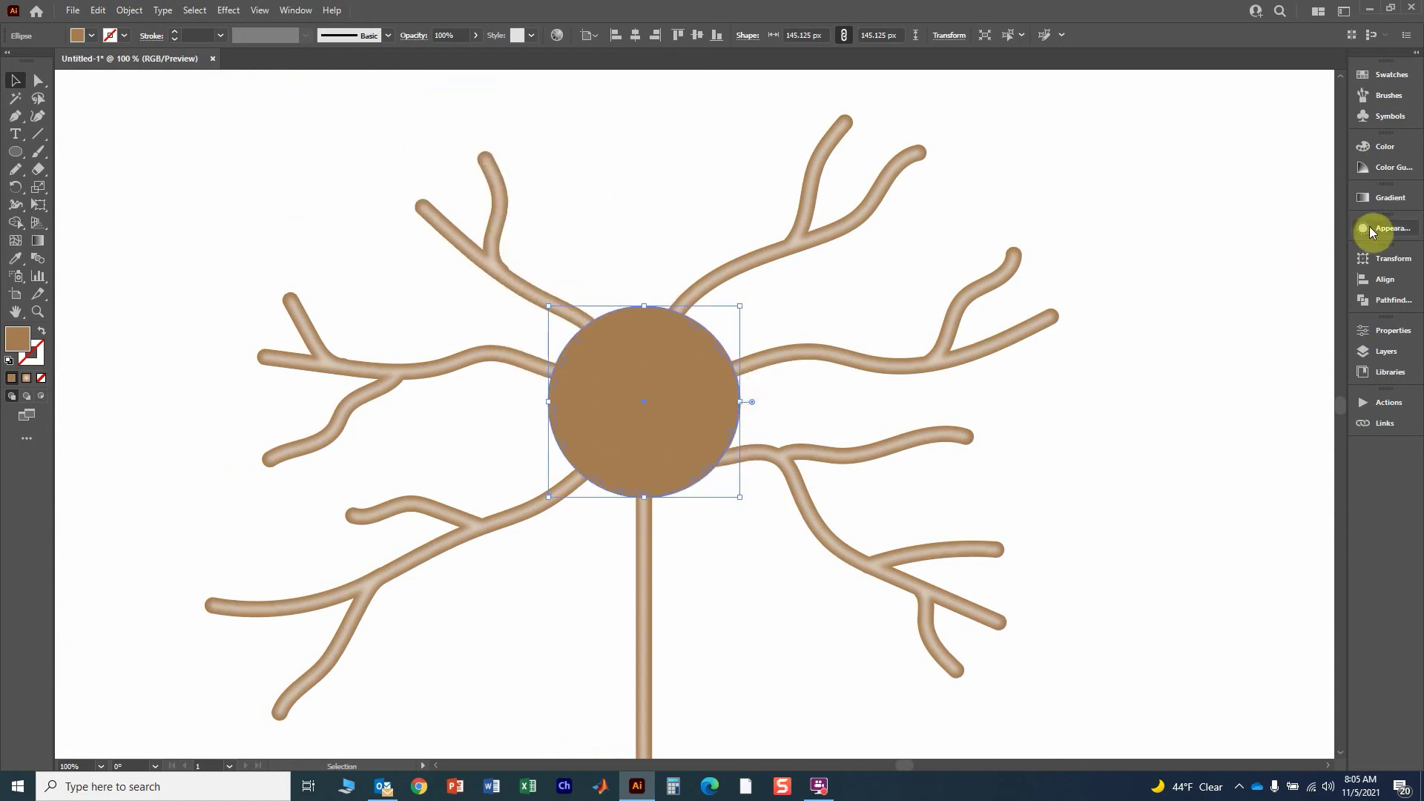
- Give the brown soma circle a radial gradient fill and check its outer brown stop
left_click(1382, 198)
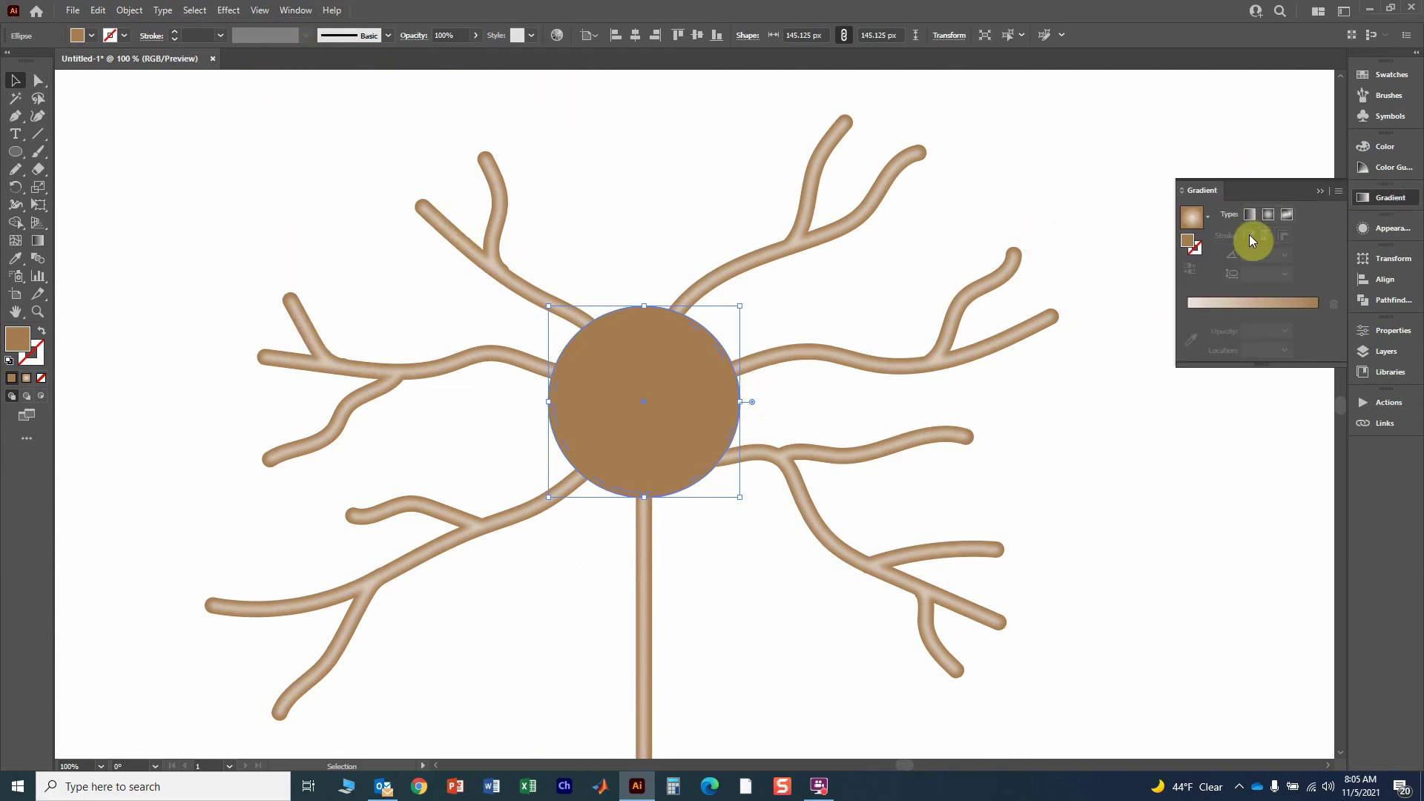
left_click(1268, 215)
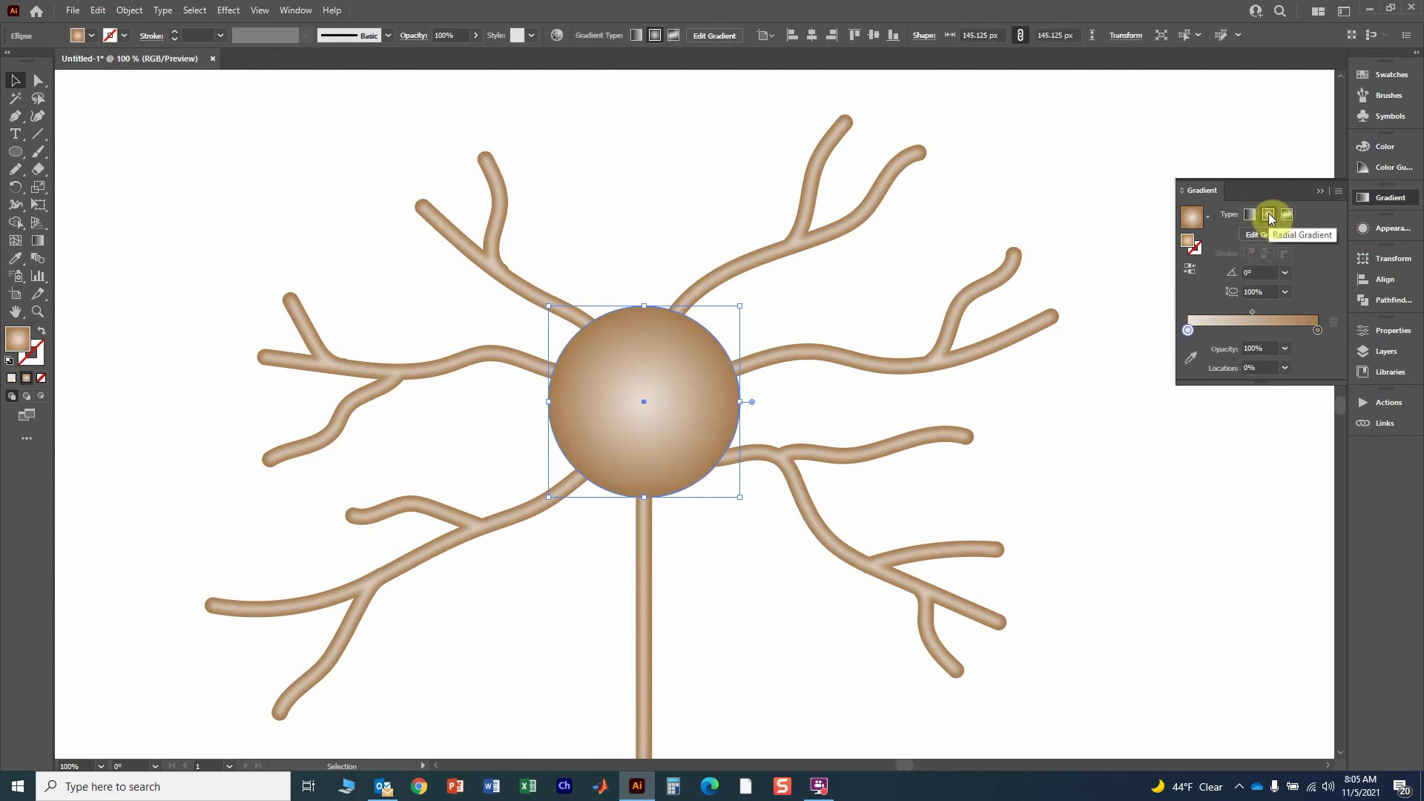
scroll(694, 421, "up", 2)
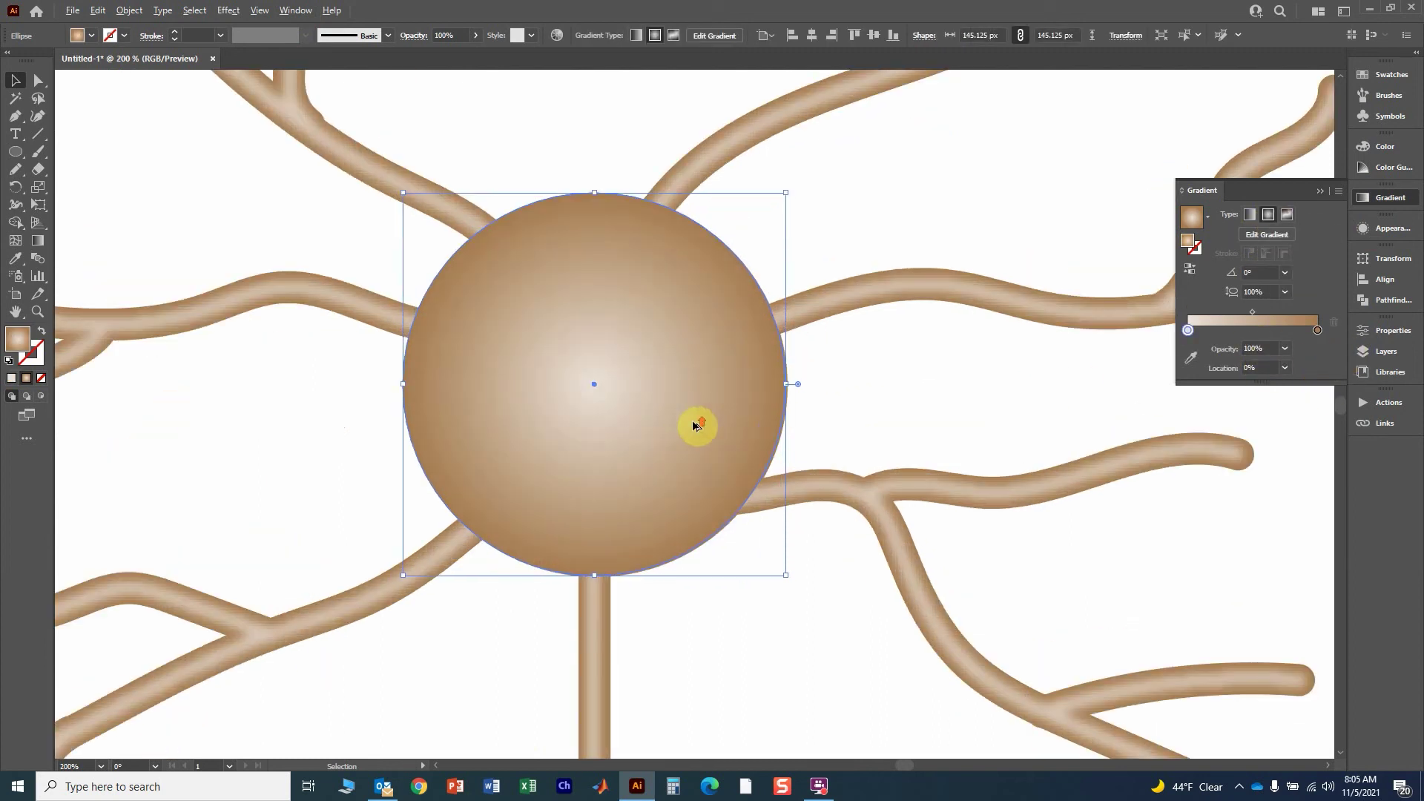
left_click(1318, 331)
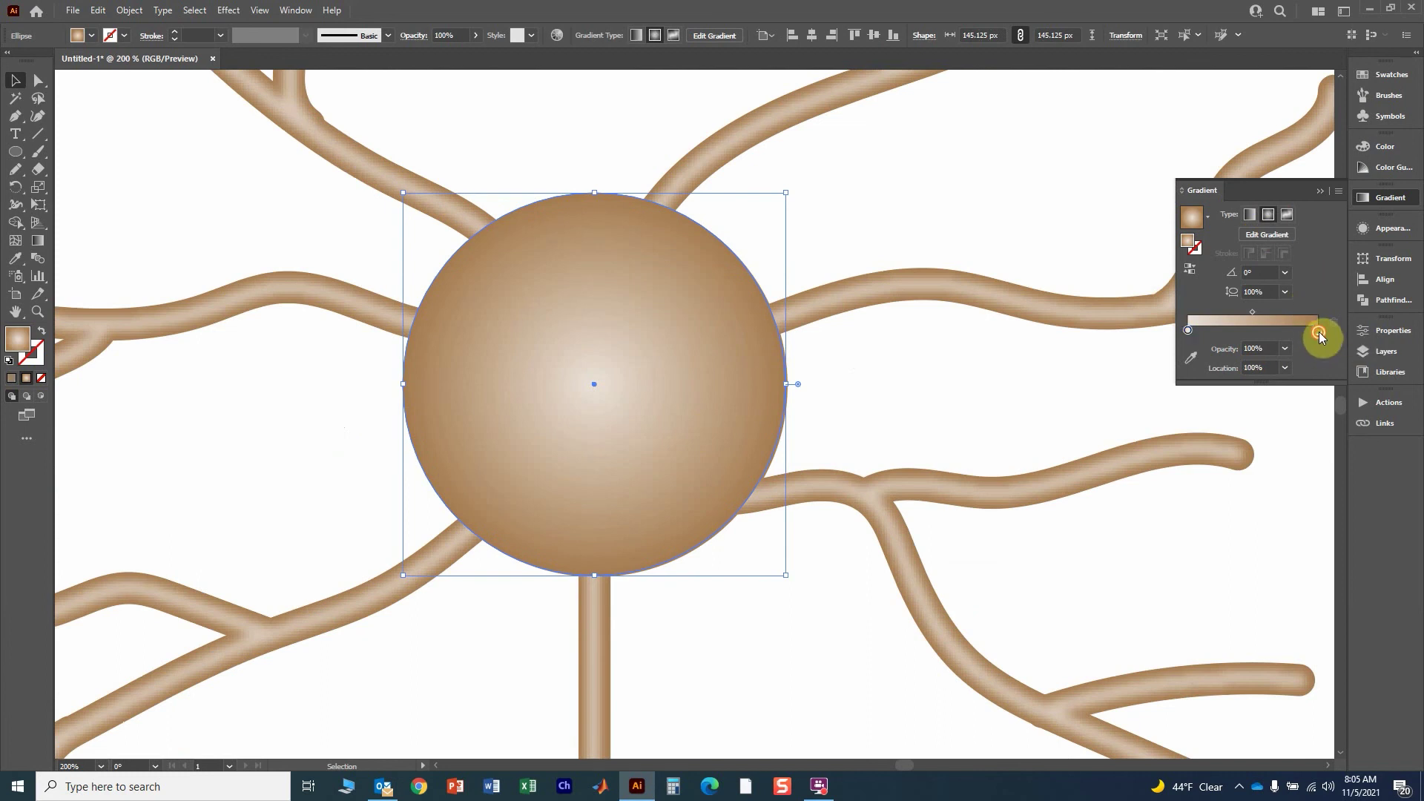
double_click(1319, 332)
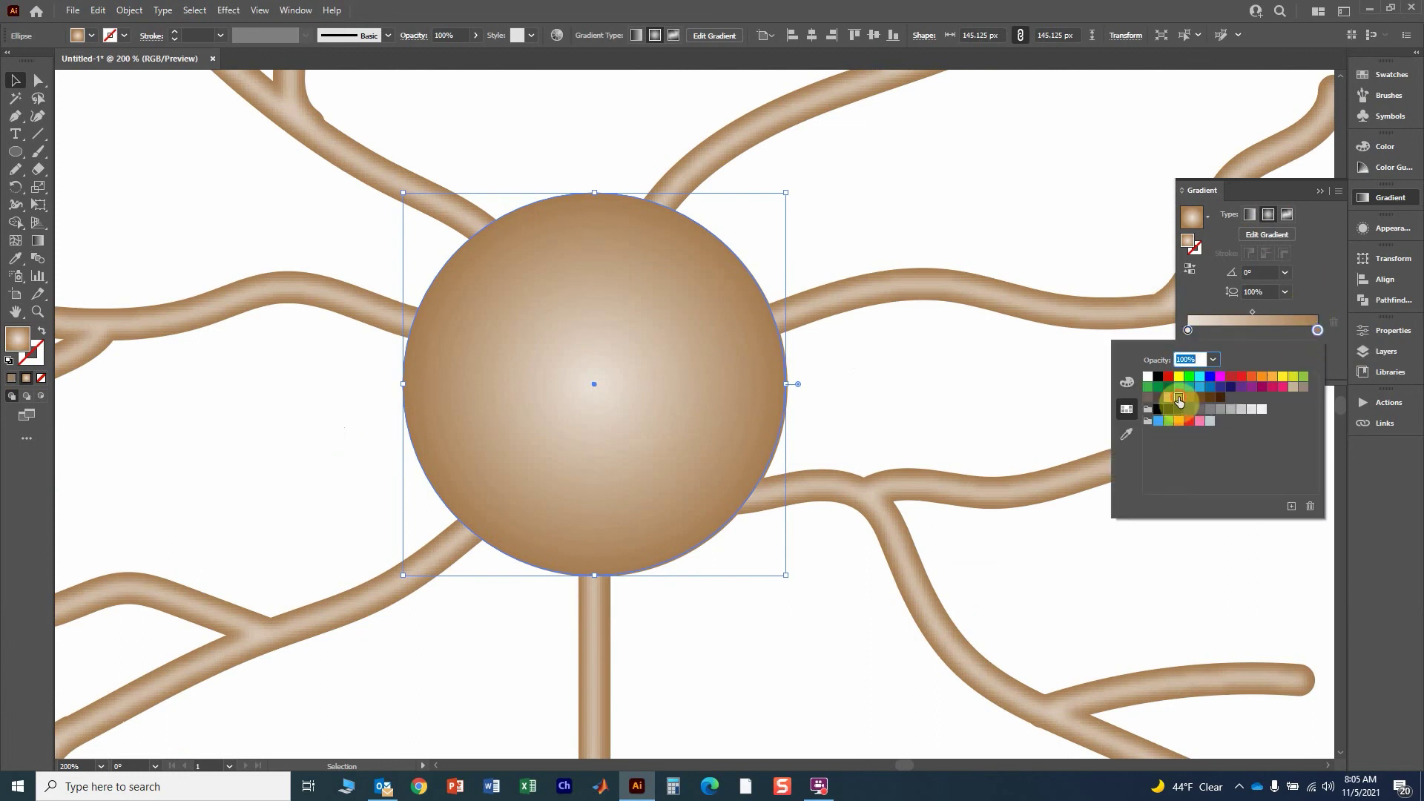
left_click(1276, 309)
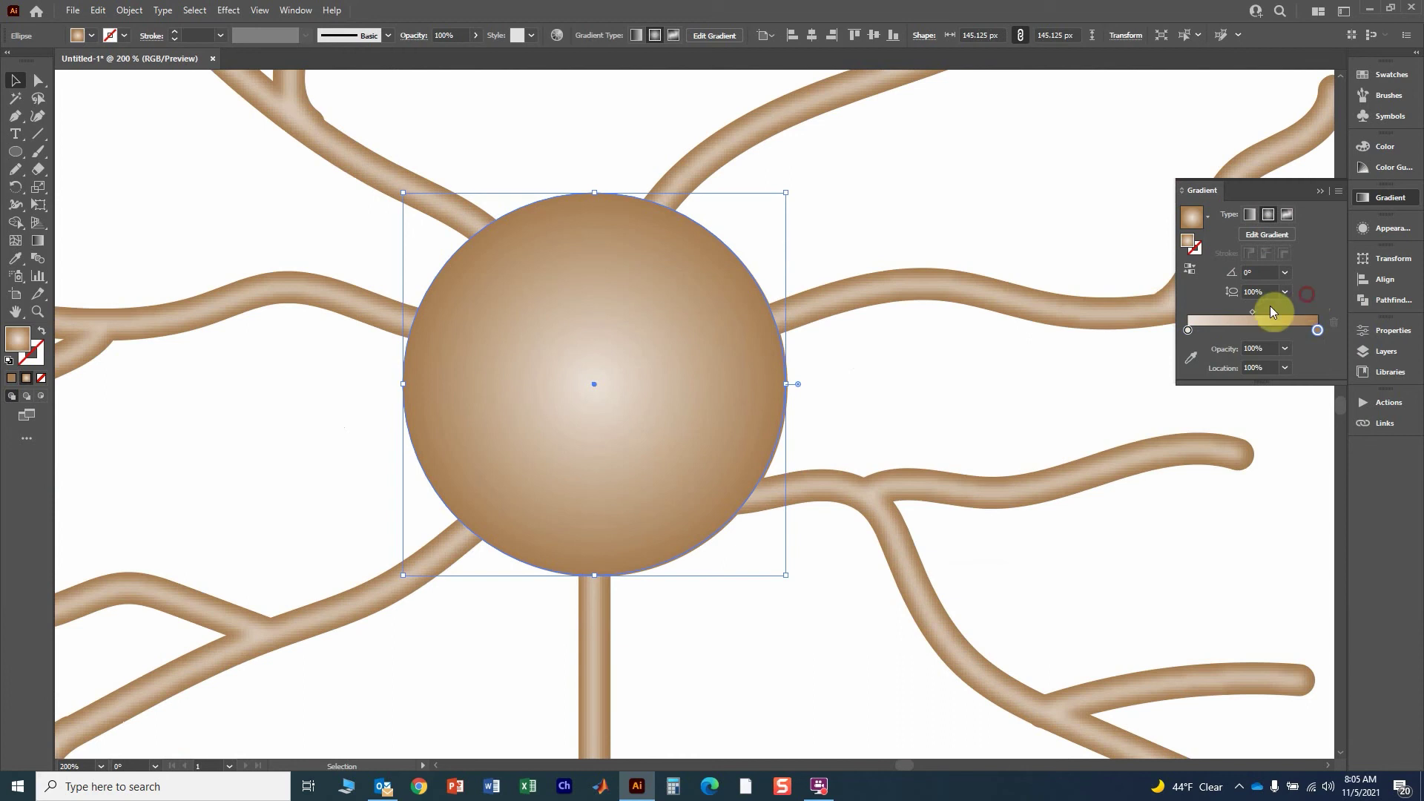
- Try pale Color Guide tints for the gradient's centre stop
double_click(1190, 333)
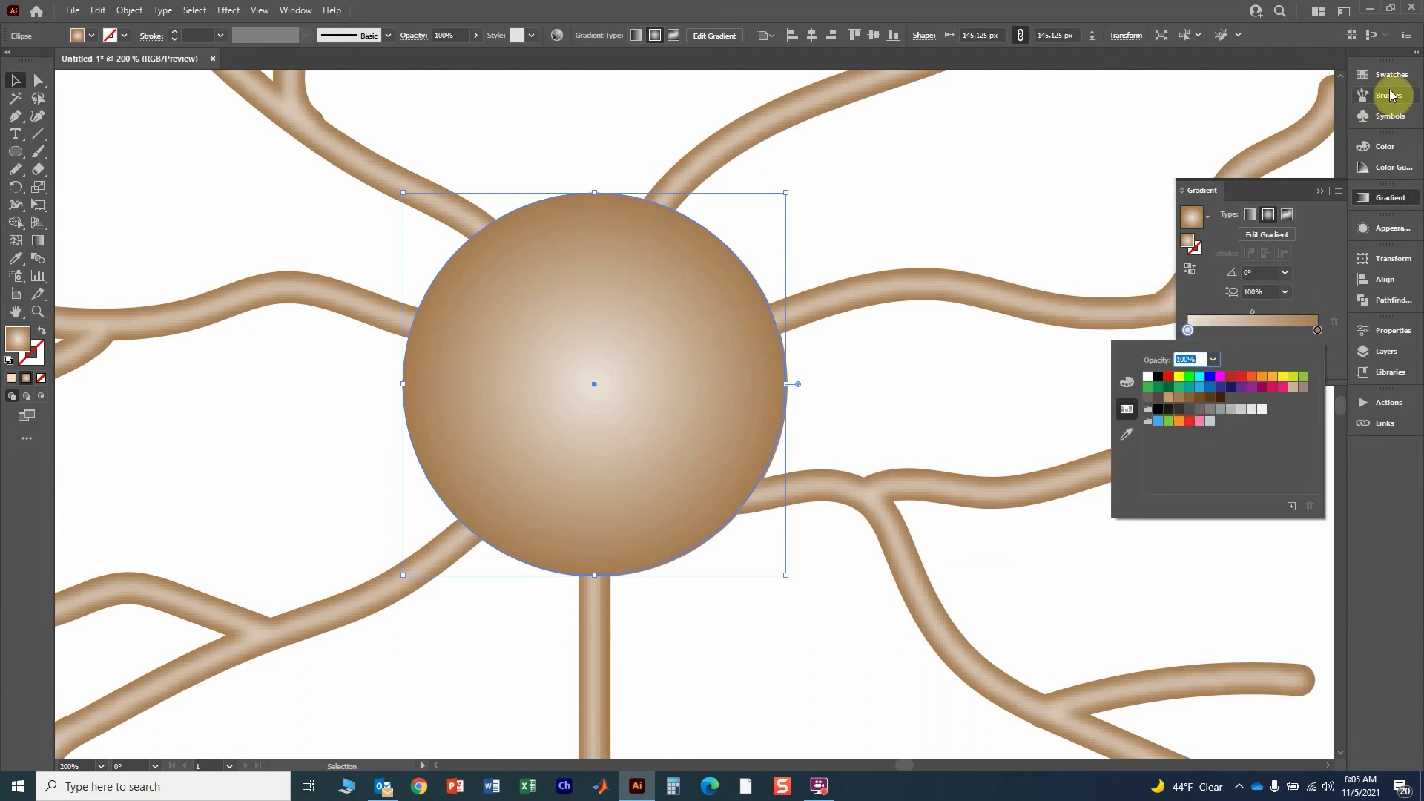
key("Escape")
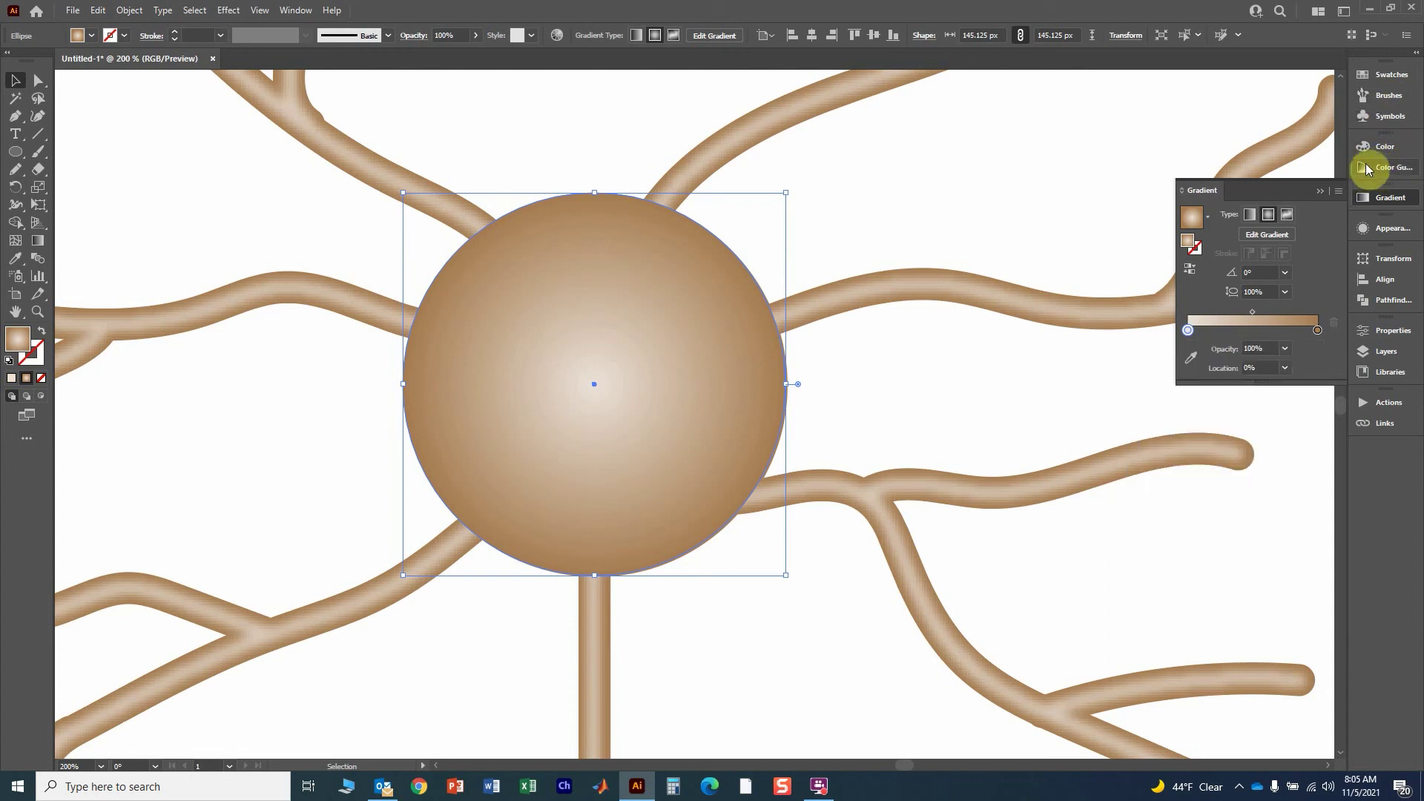
left_click(1386, 169)
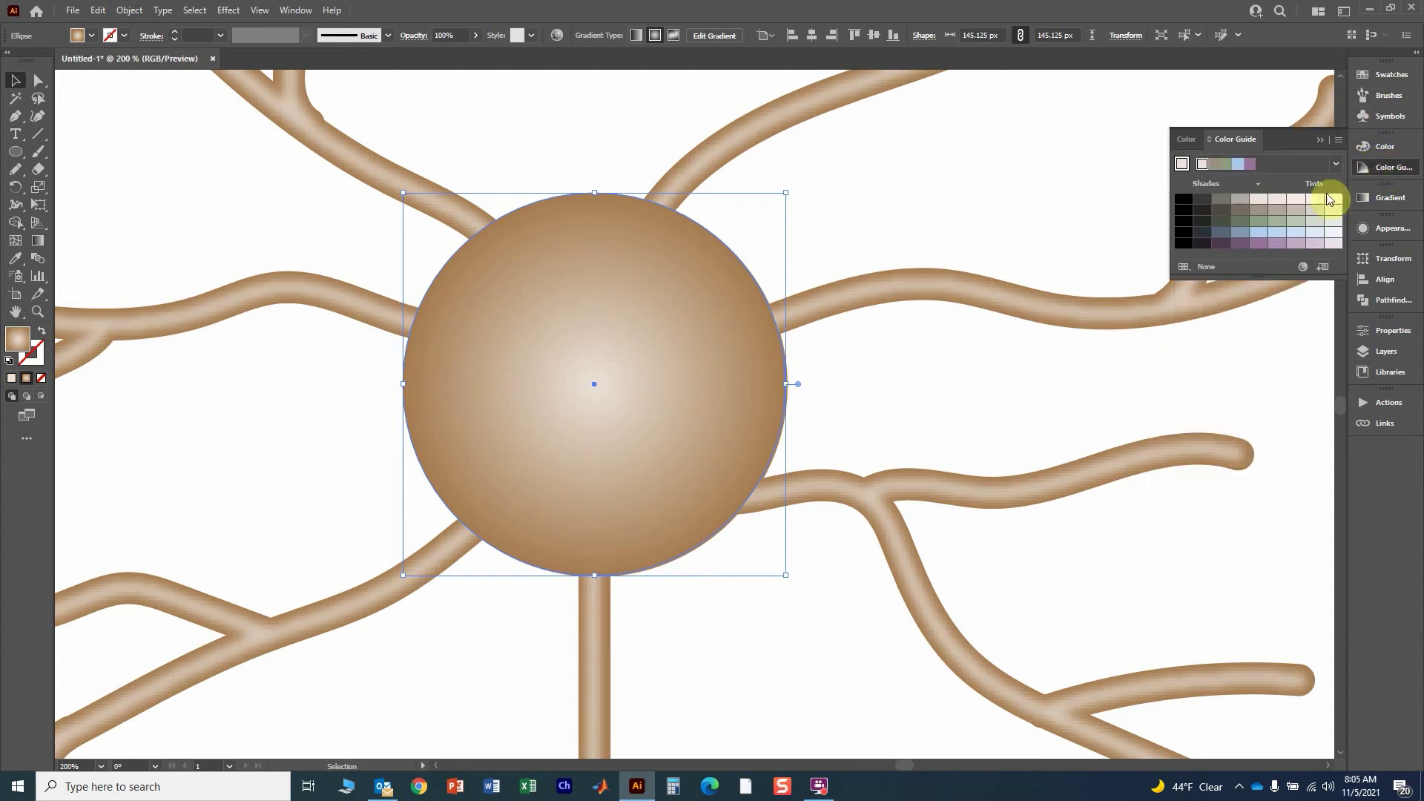
left_click(1389, 197)
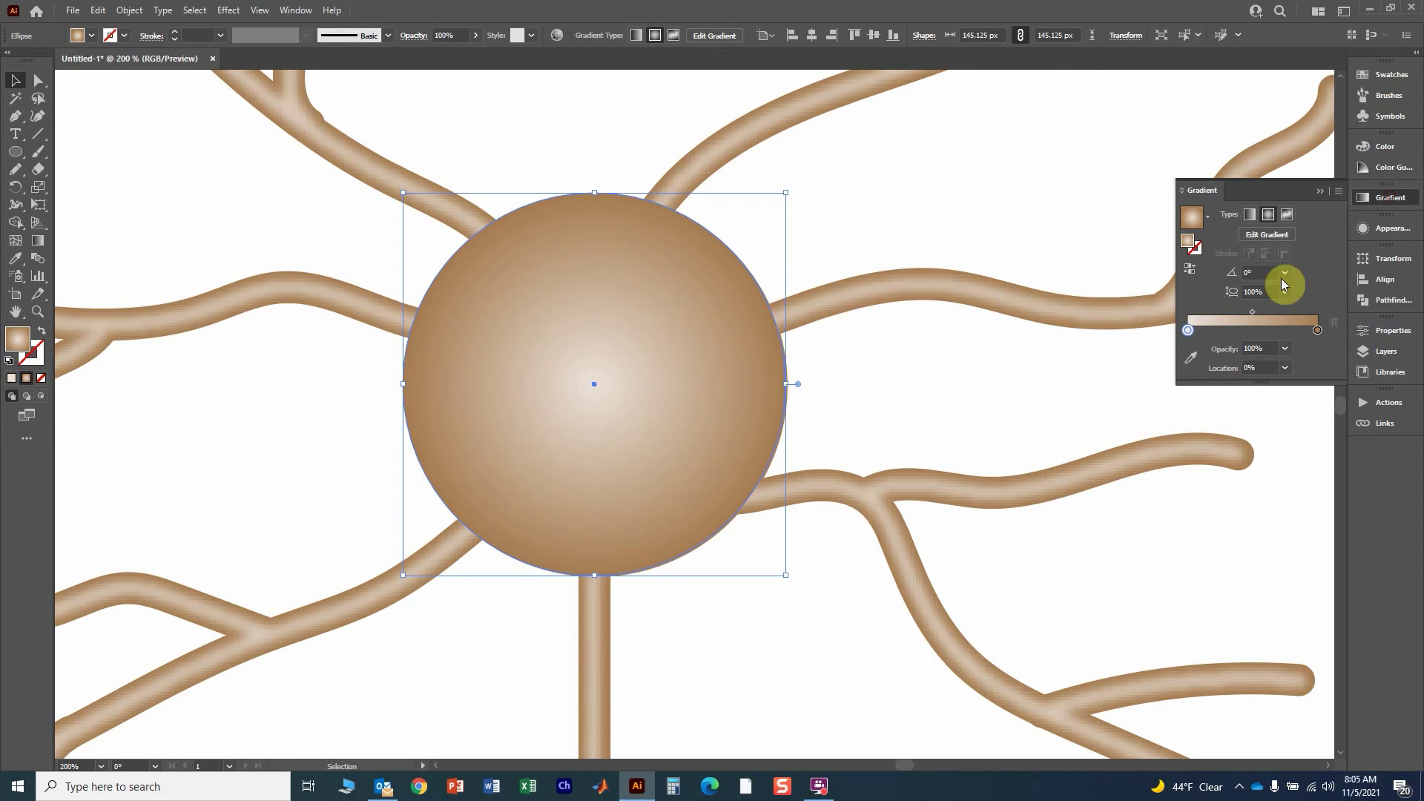
double_click(1187, 331)
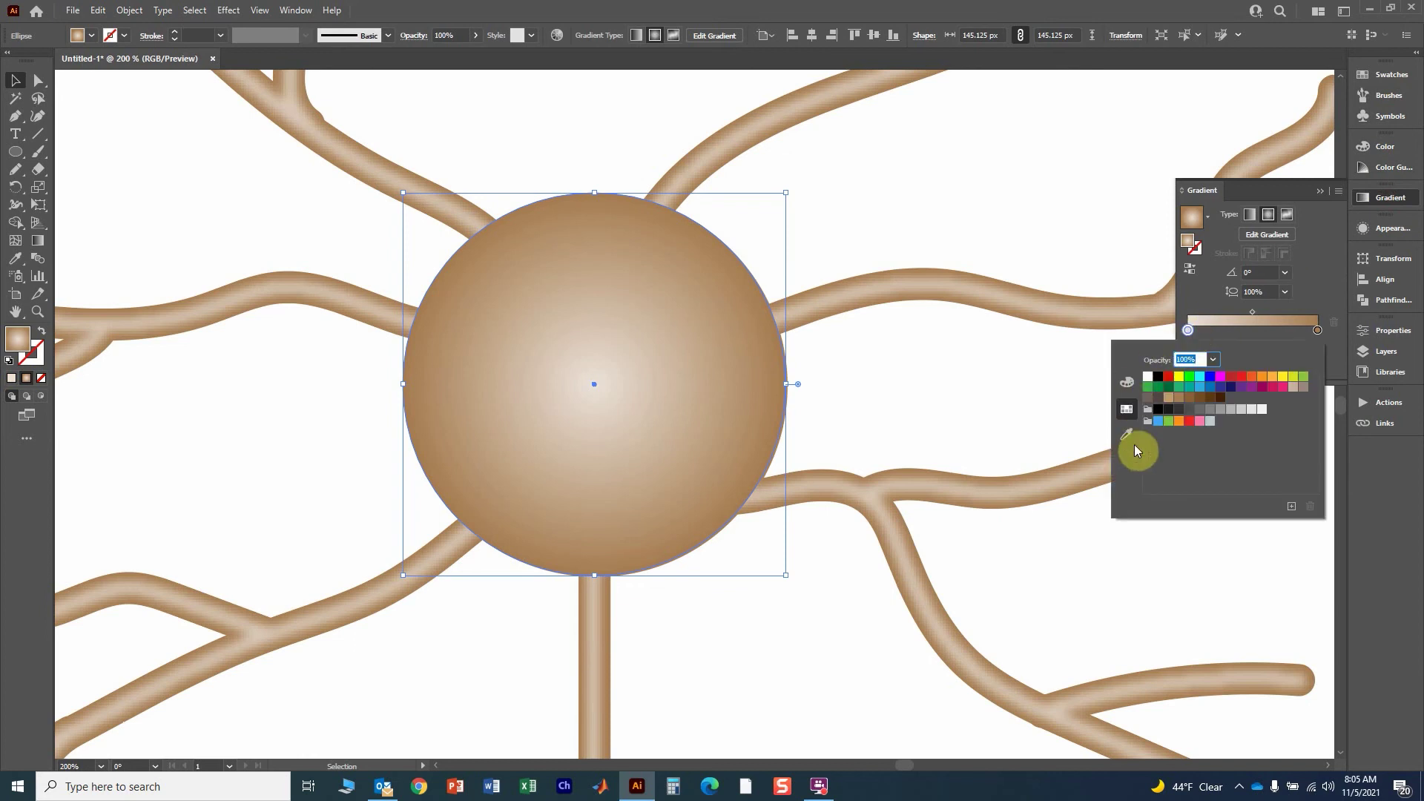
left_click(1126, 435)
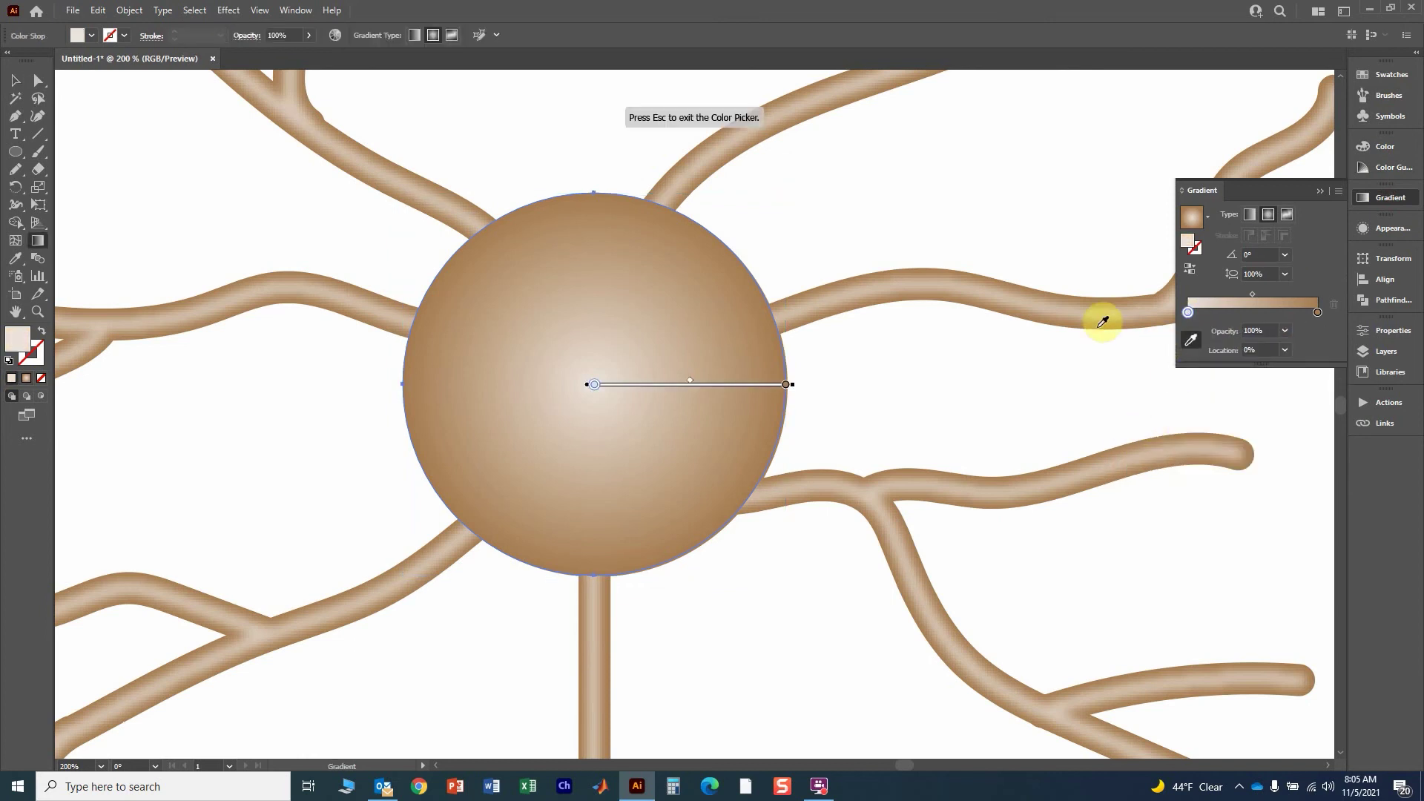
left_click(1383, 169)
left_click(1276, 199)
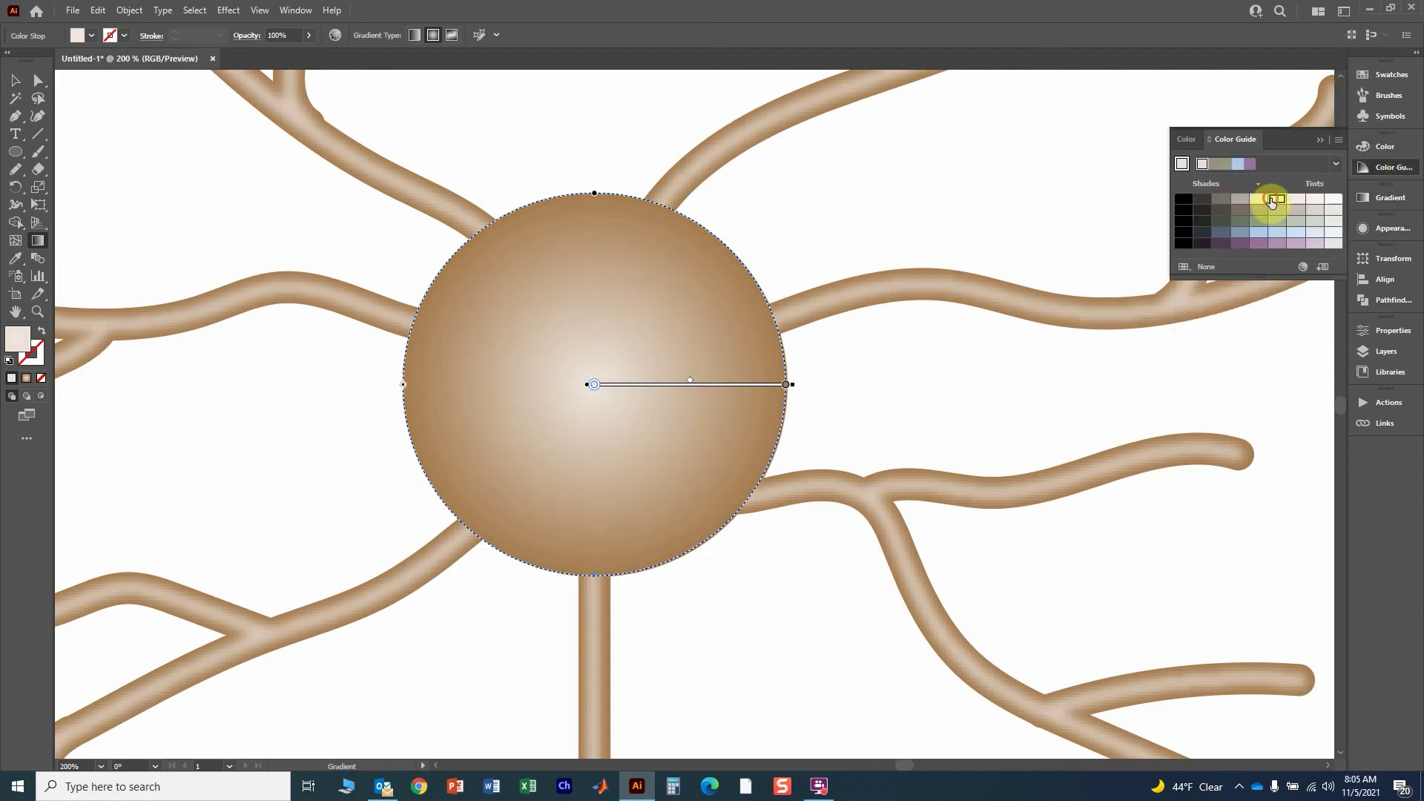
left_click(1308, 199)
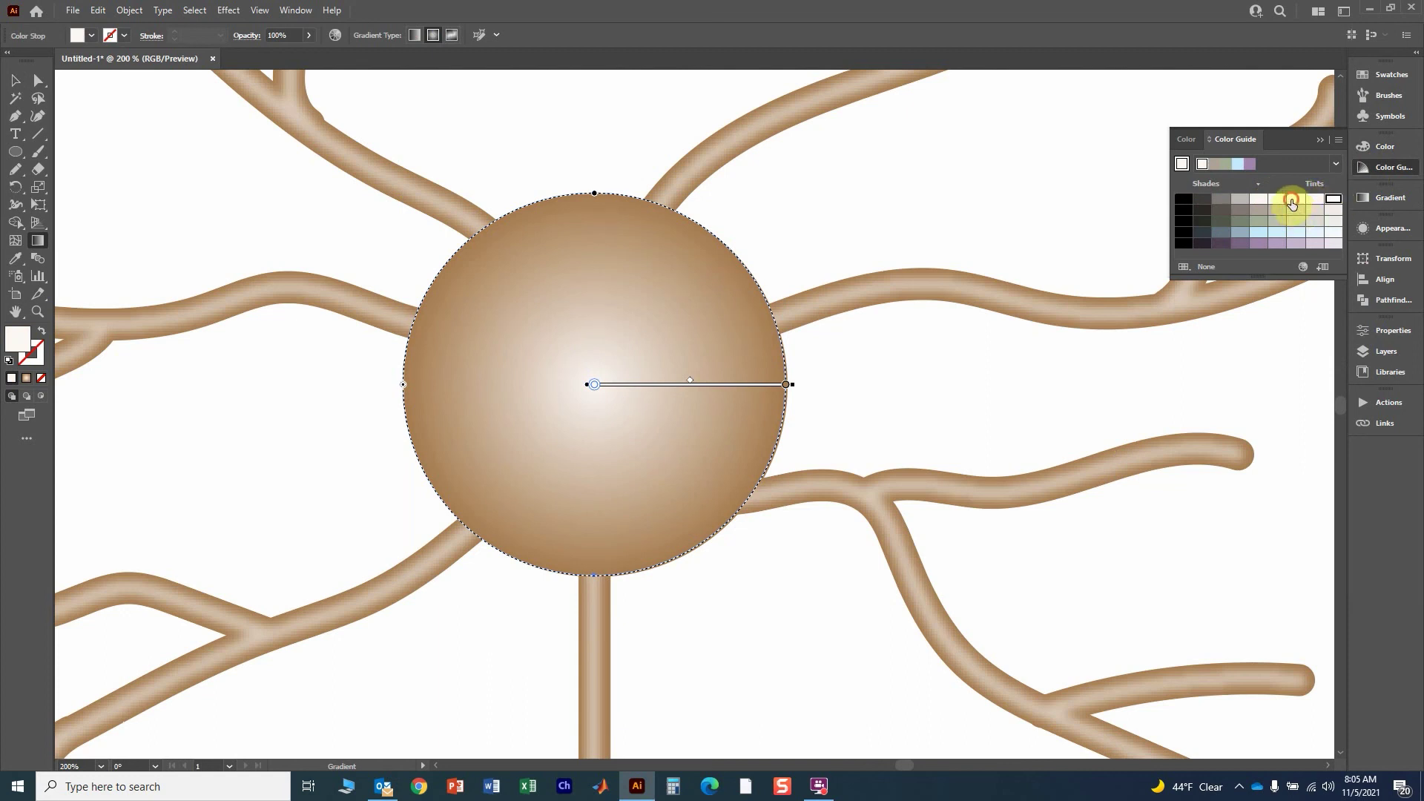
left_click(1387, 167)
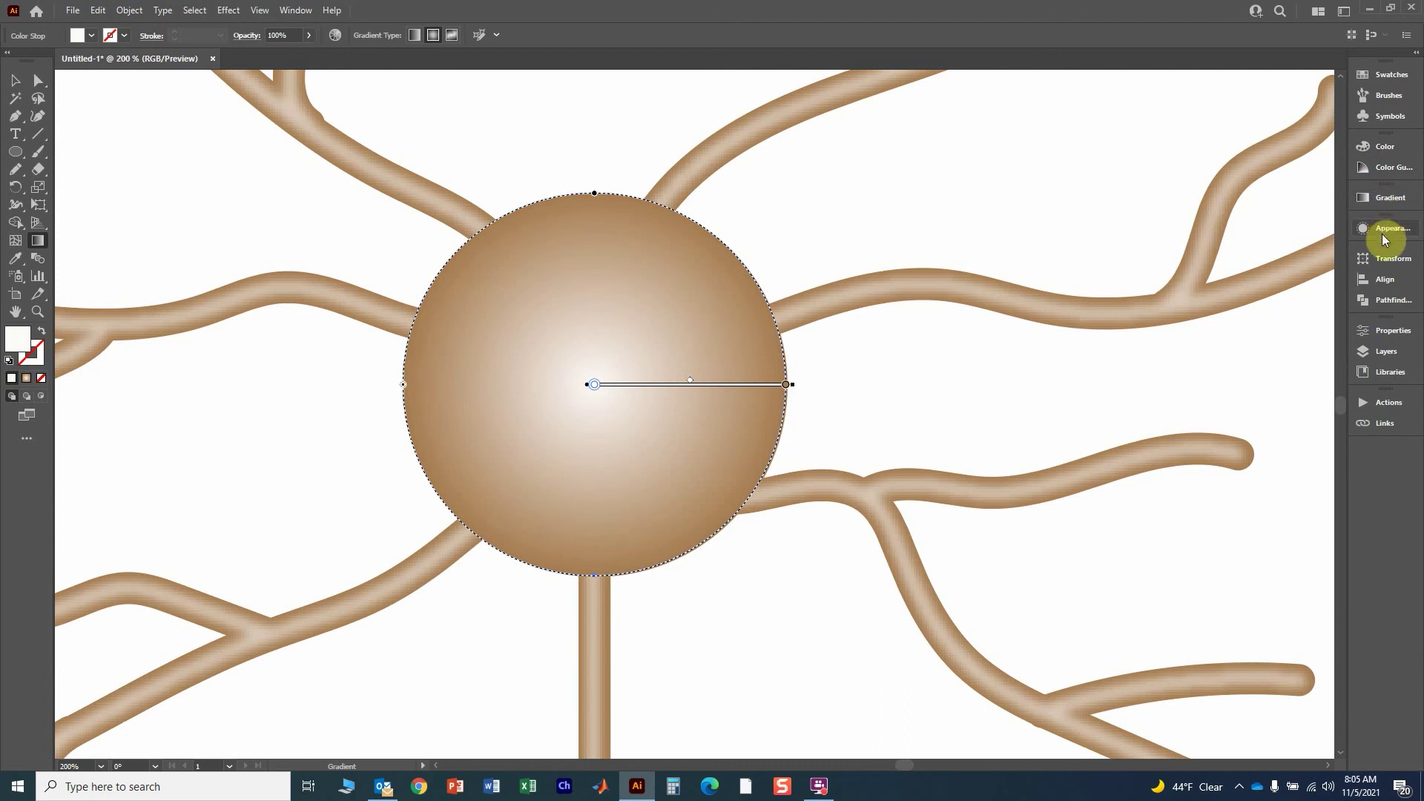
- Set the centre stop to a whiter Color Guide tint, fading out to brown edges
left_click(1389, 199)
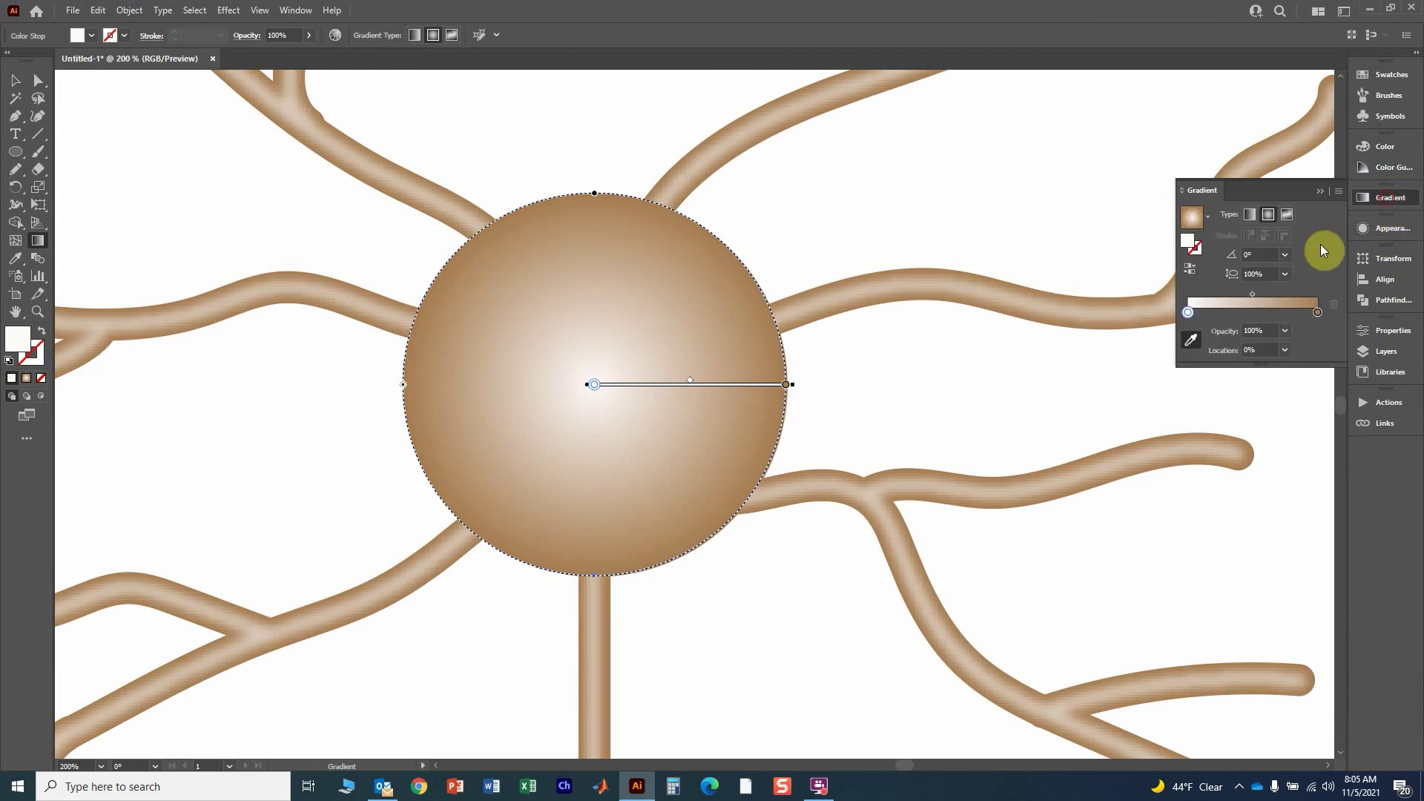
double_click(1185, 317)
left_click(1180, 382)
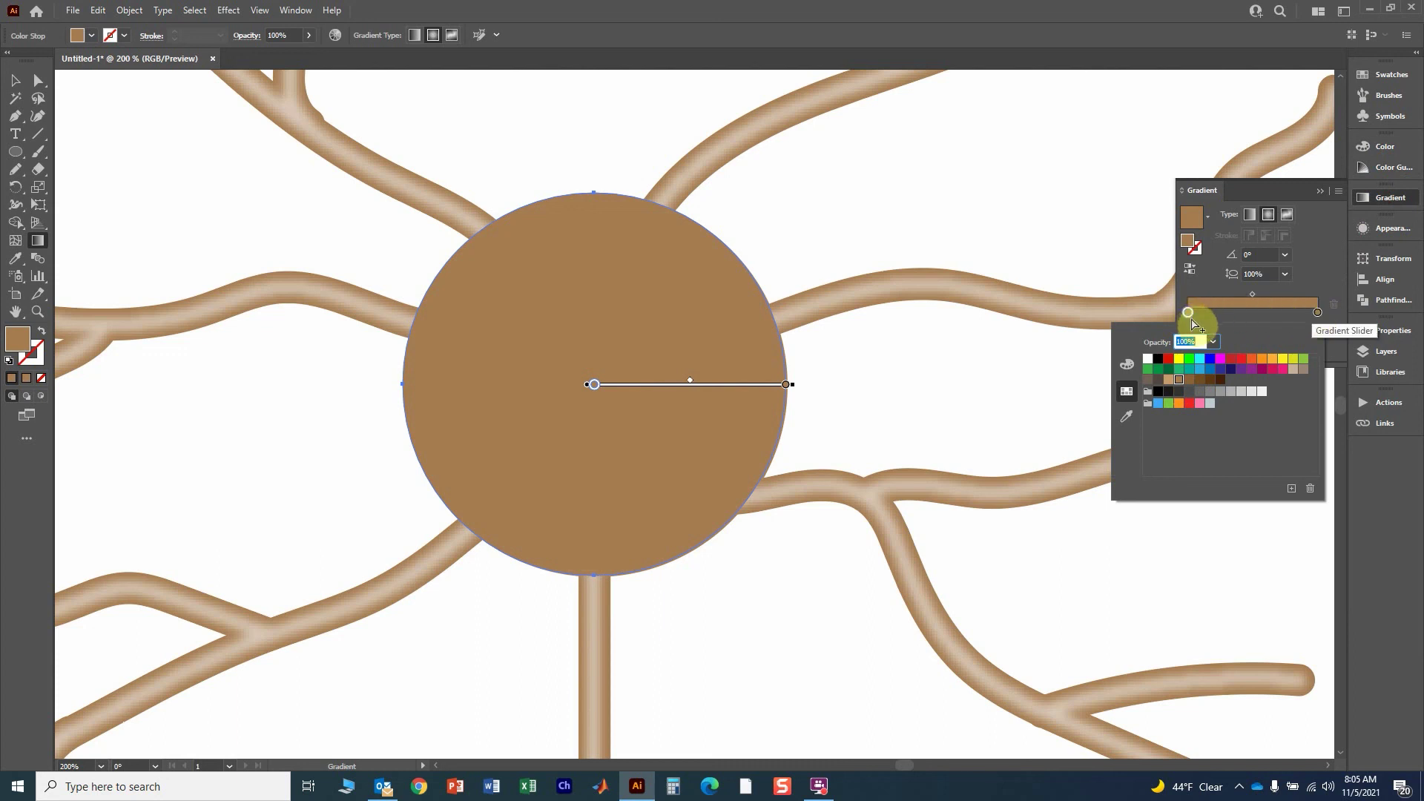
left_click(1127, 421)
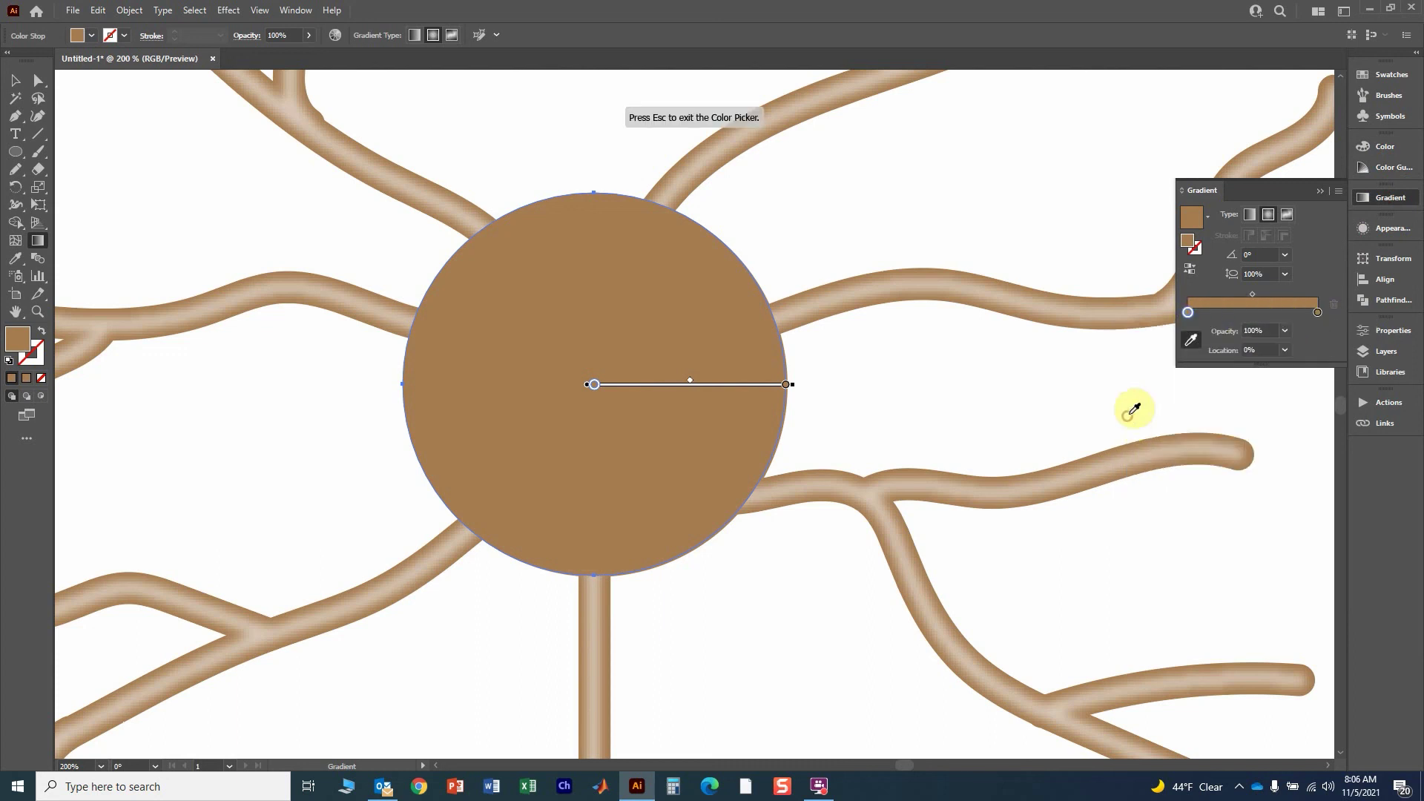
left_click(1388, 171)
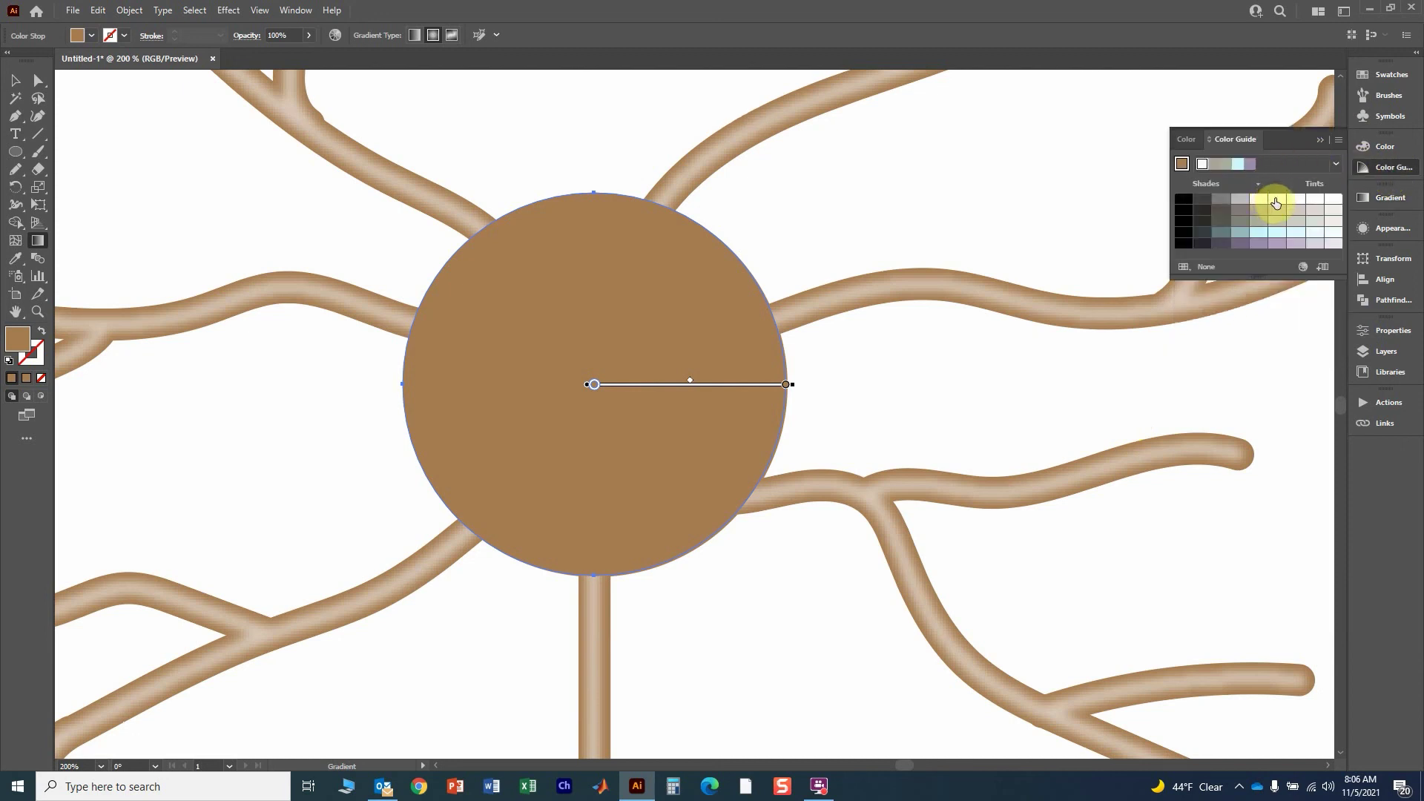
left_click(1276, 200)
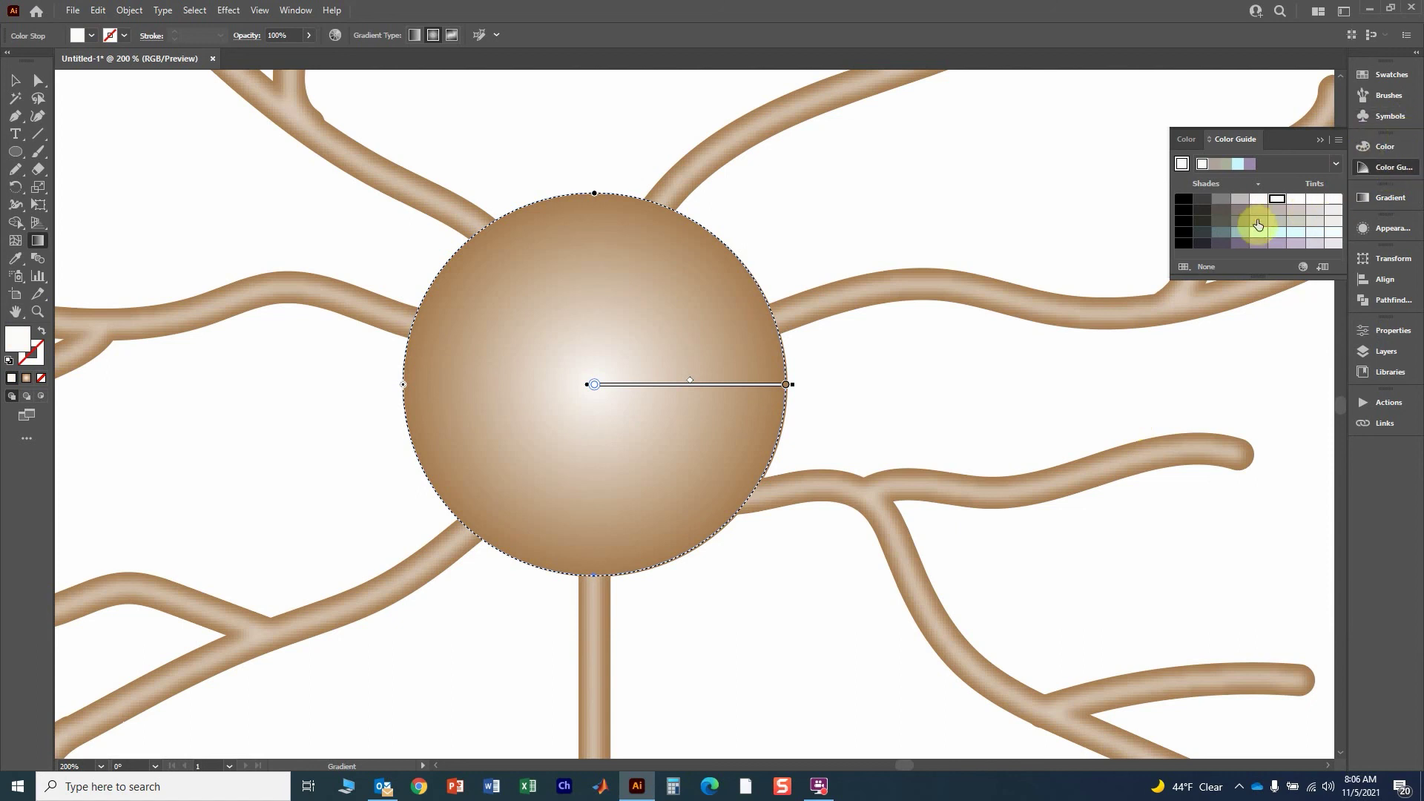
left_click(1295, 210)
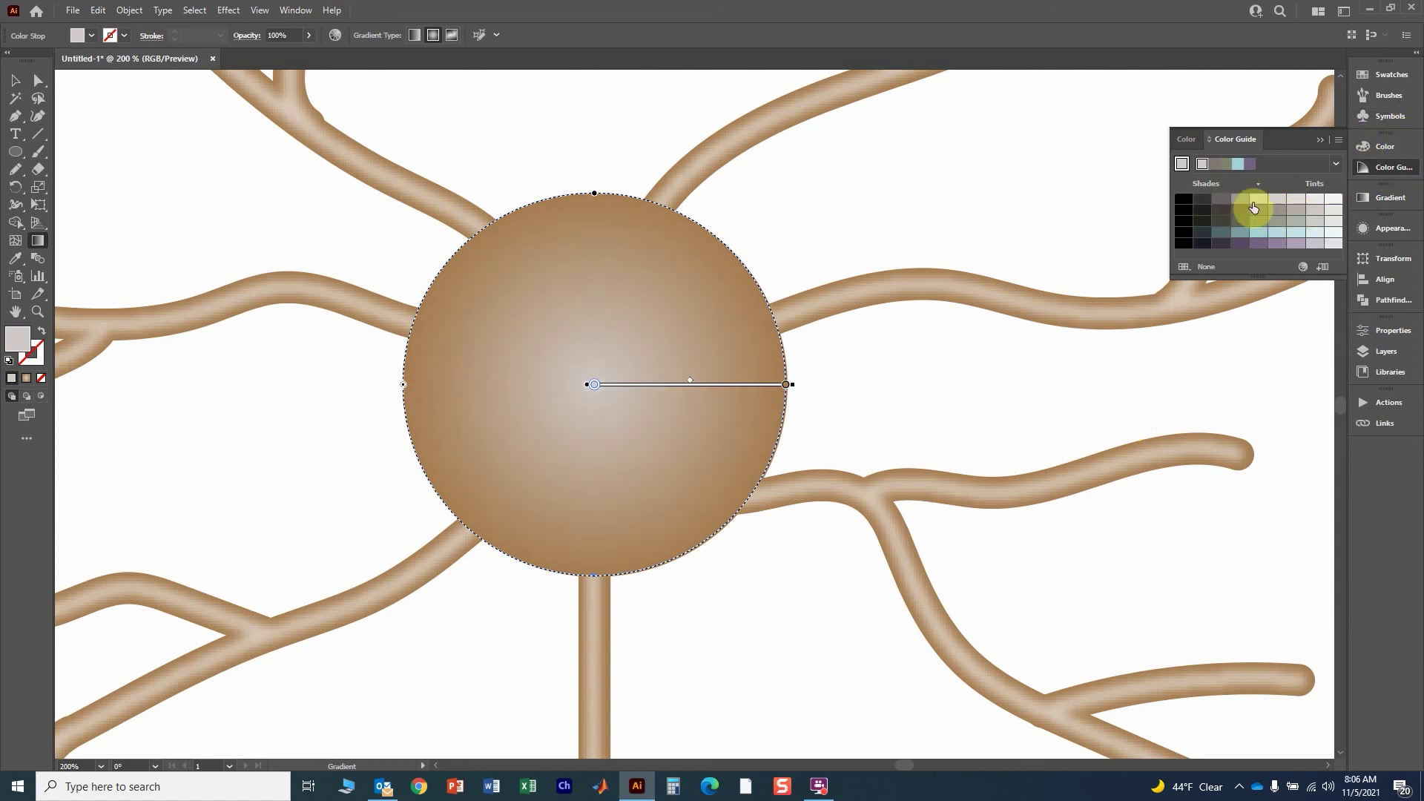
left_click(1295, 200)
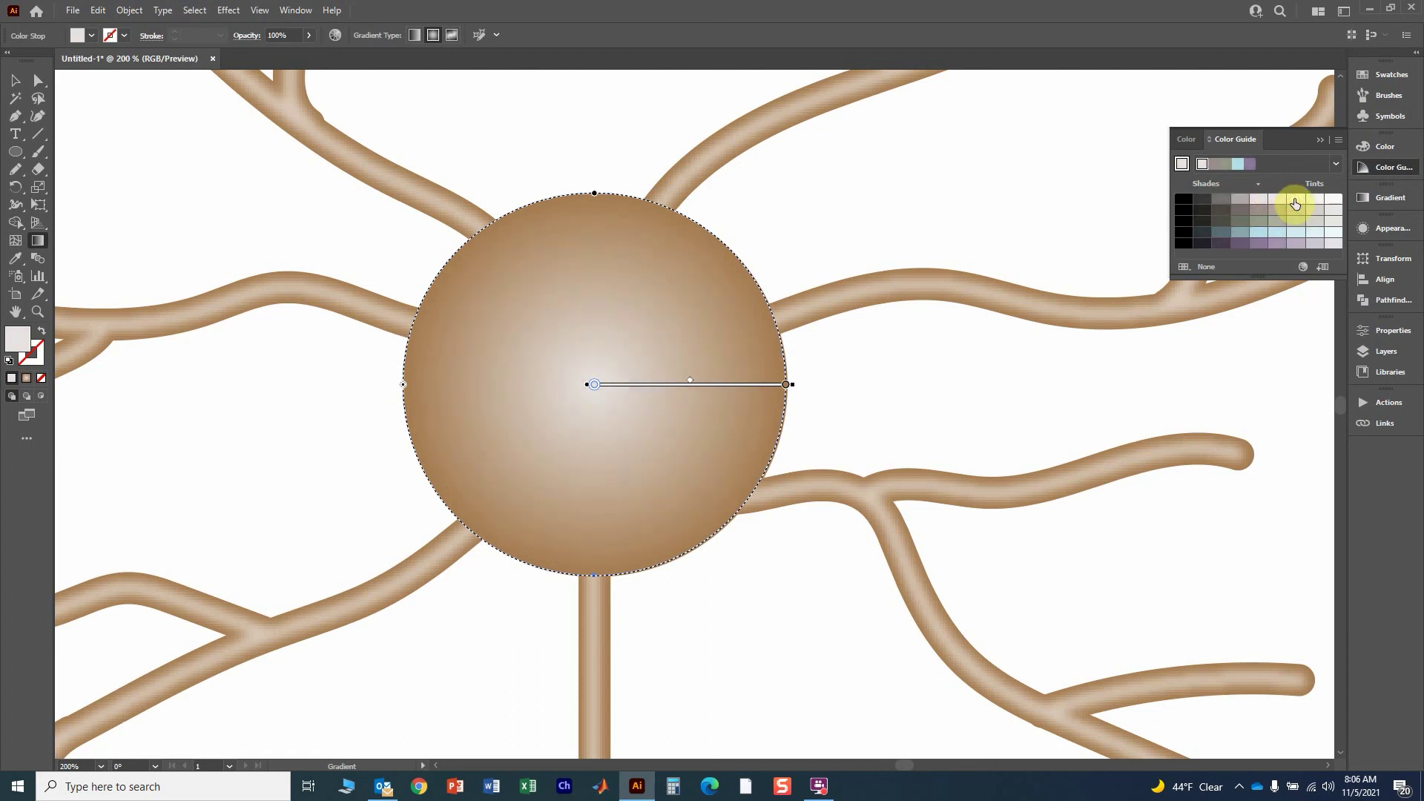
left_click(17, 79)
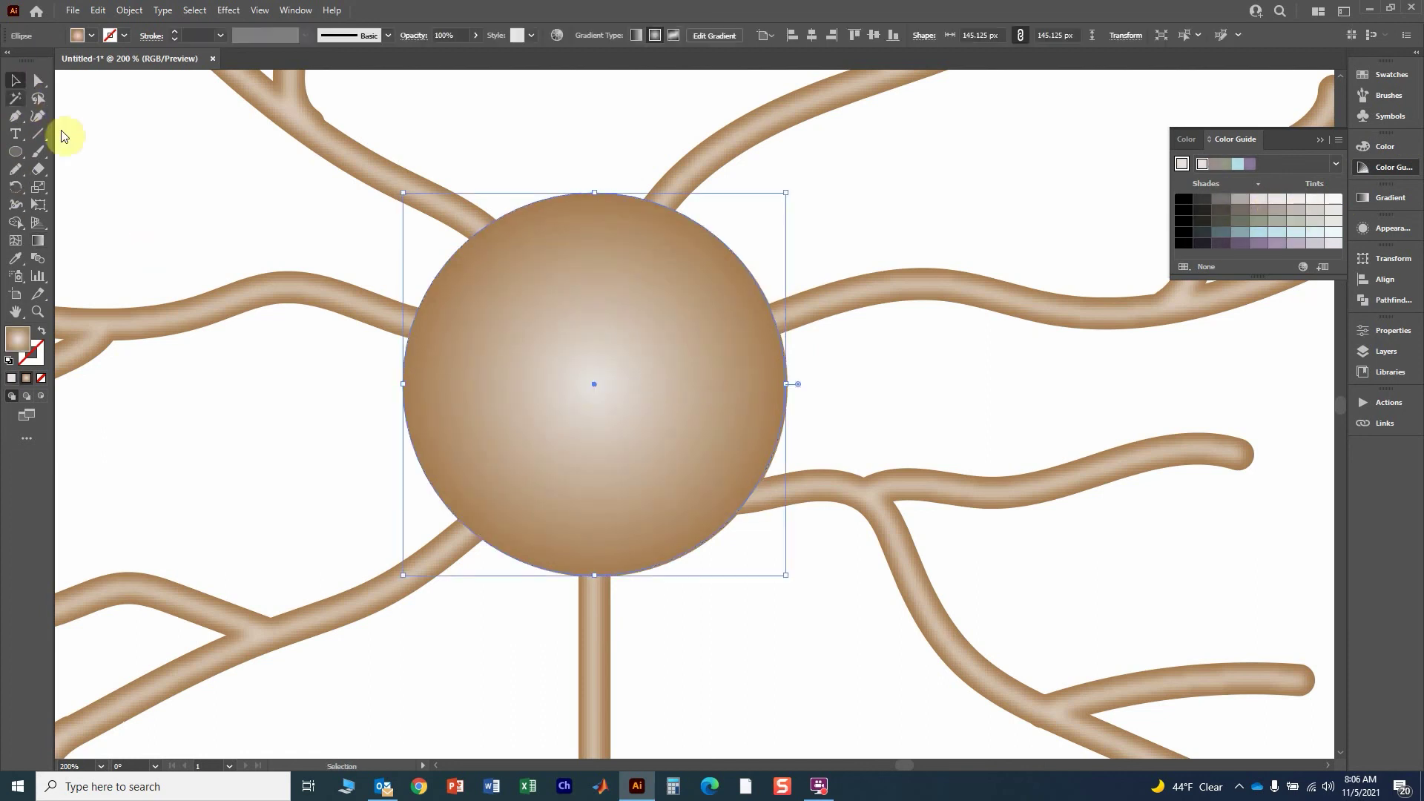
- Pan and zoom in on the beige neuron, then select its gradient soma circle
left_click(185, 178)
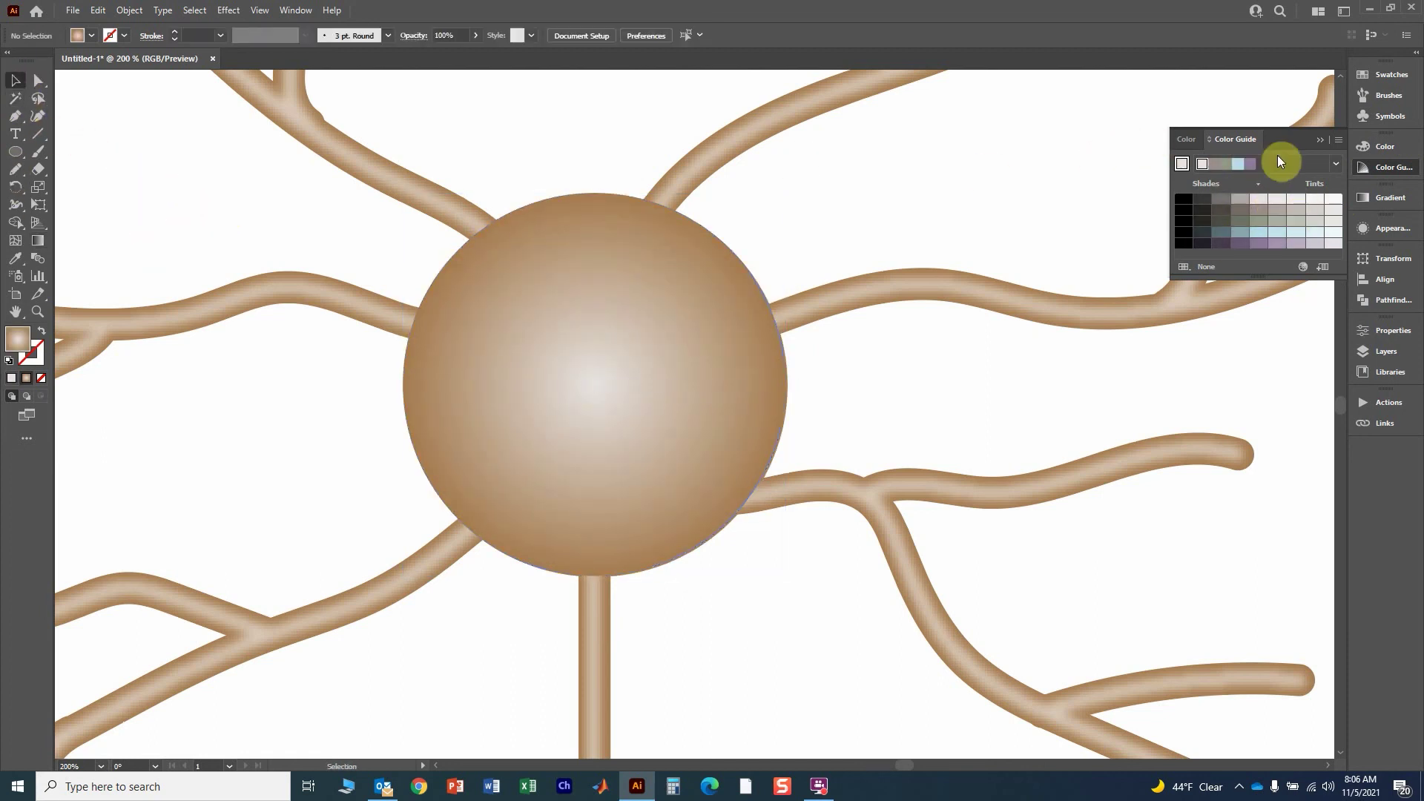
left_click(1316, 139)
scroll(223, 255, "down", 3, "alt")
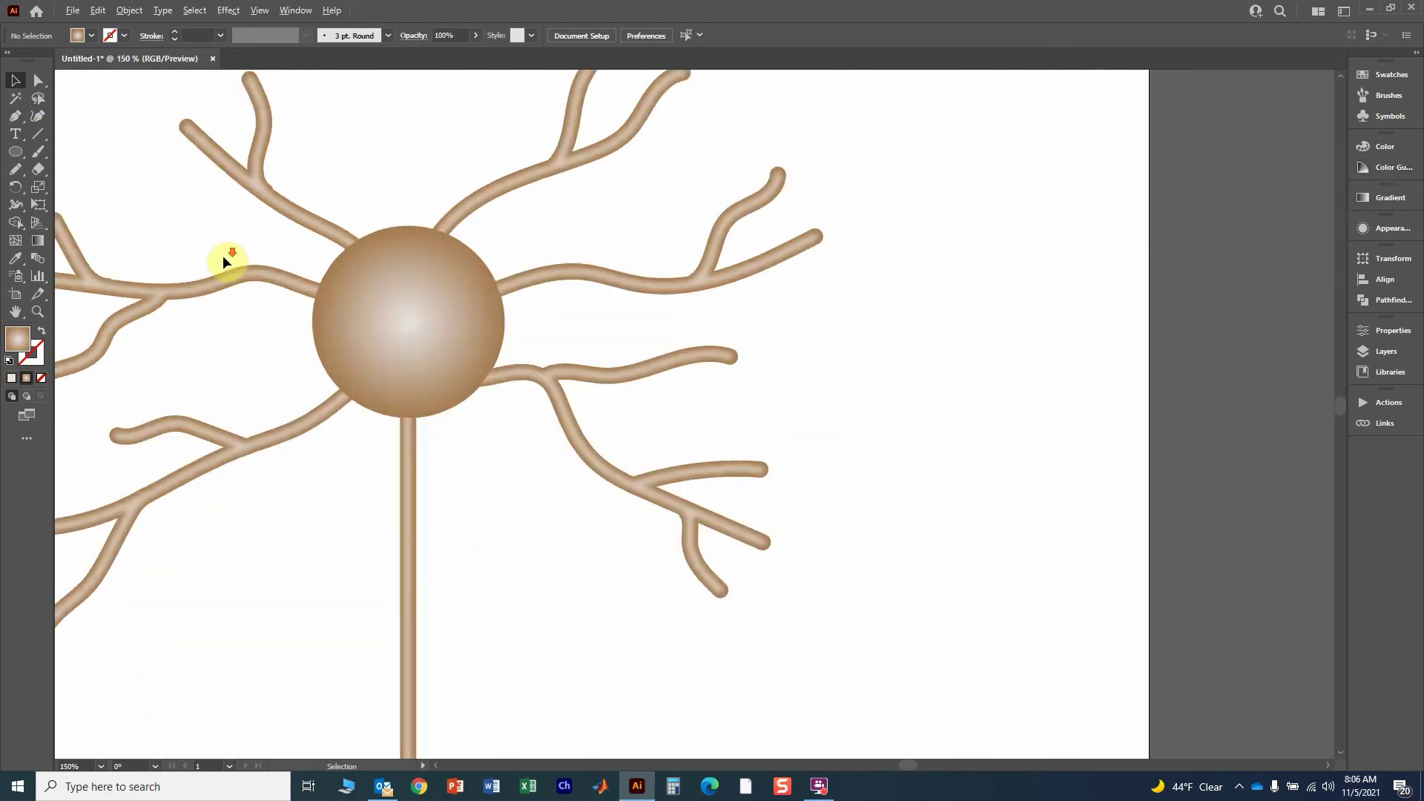
left_click_drag(222, 255, 511, 235)
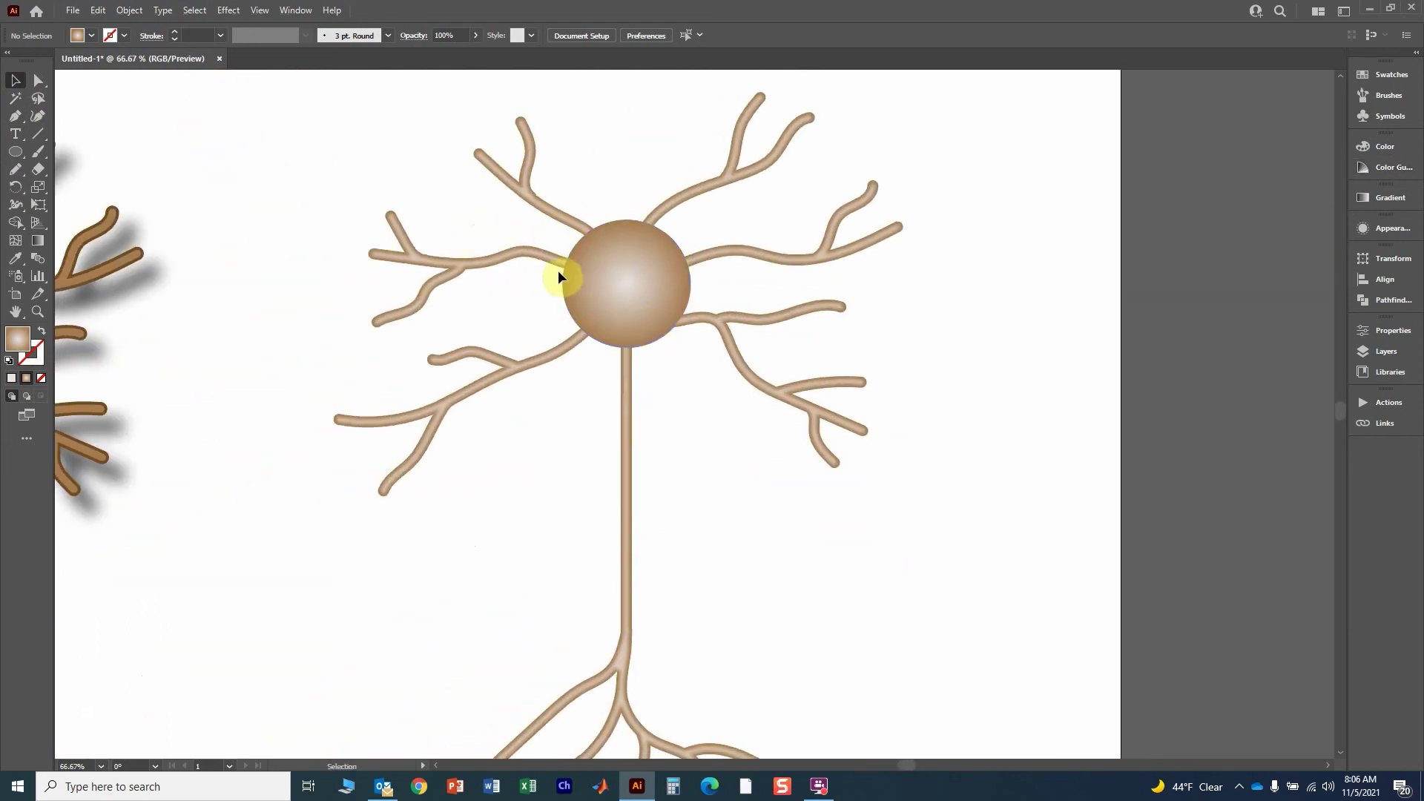
scroll(613, 276, "up", 3, "alt")
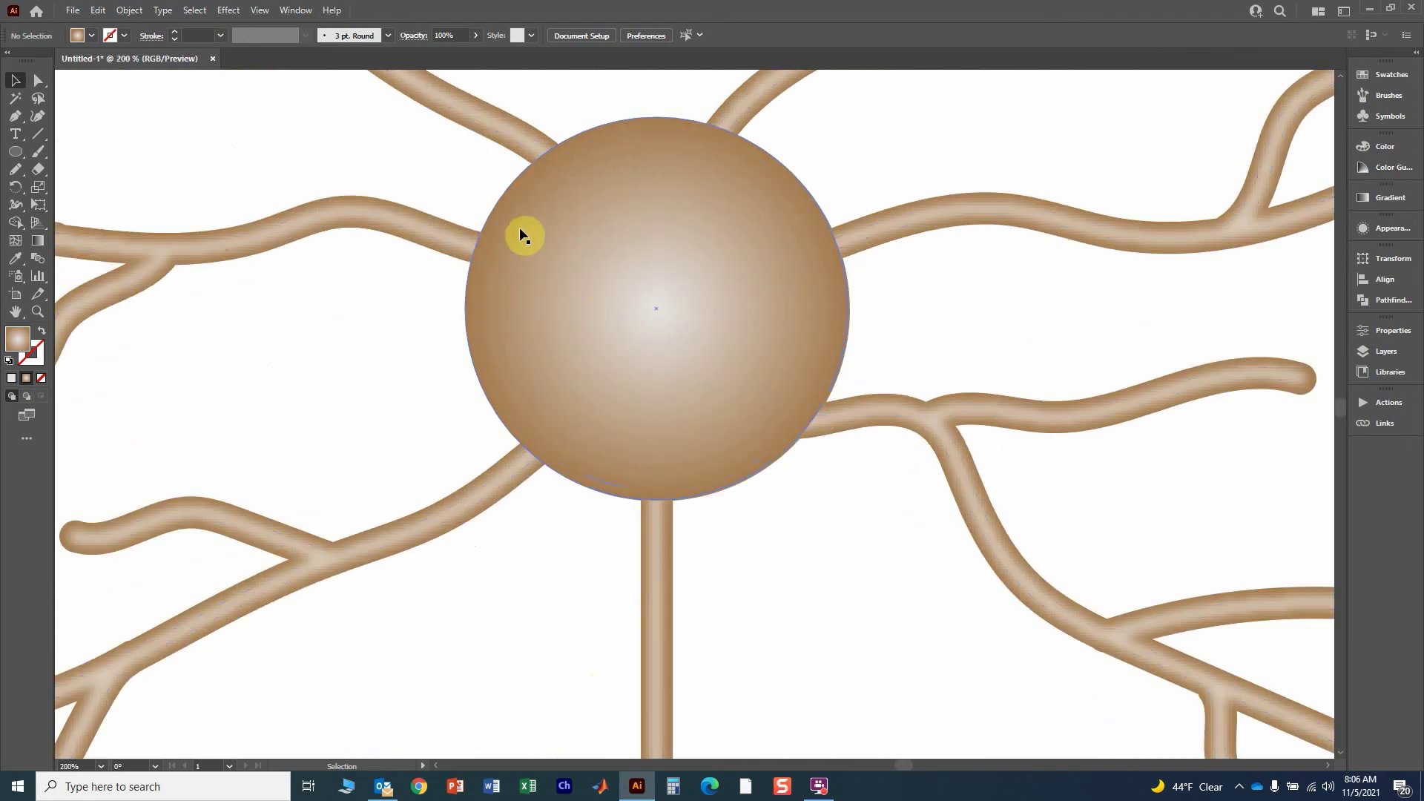
left_click(560, 253)
scroll(477, 230, "up", 2, "alt")
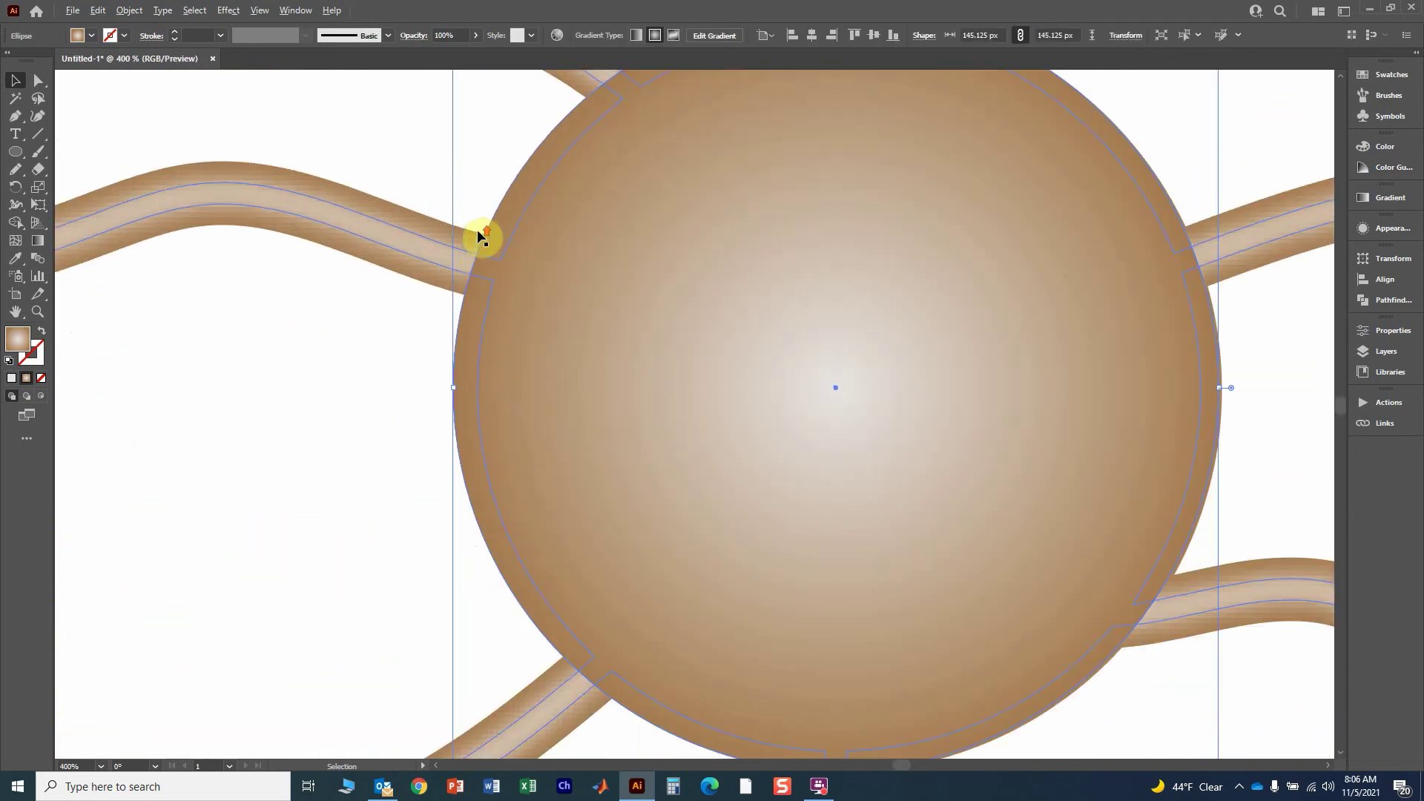
- Set the Eraser tool size to 11 pt, then raise it to 13 pt
left_click(39, 170)
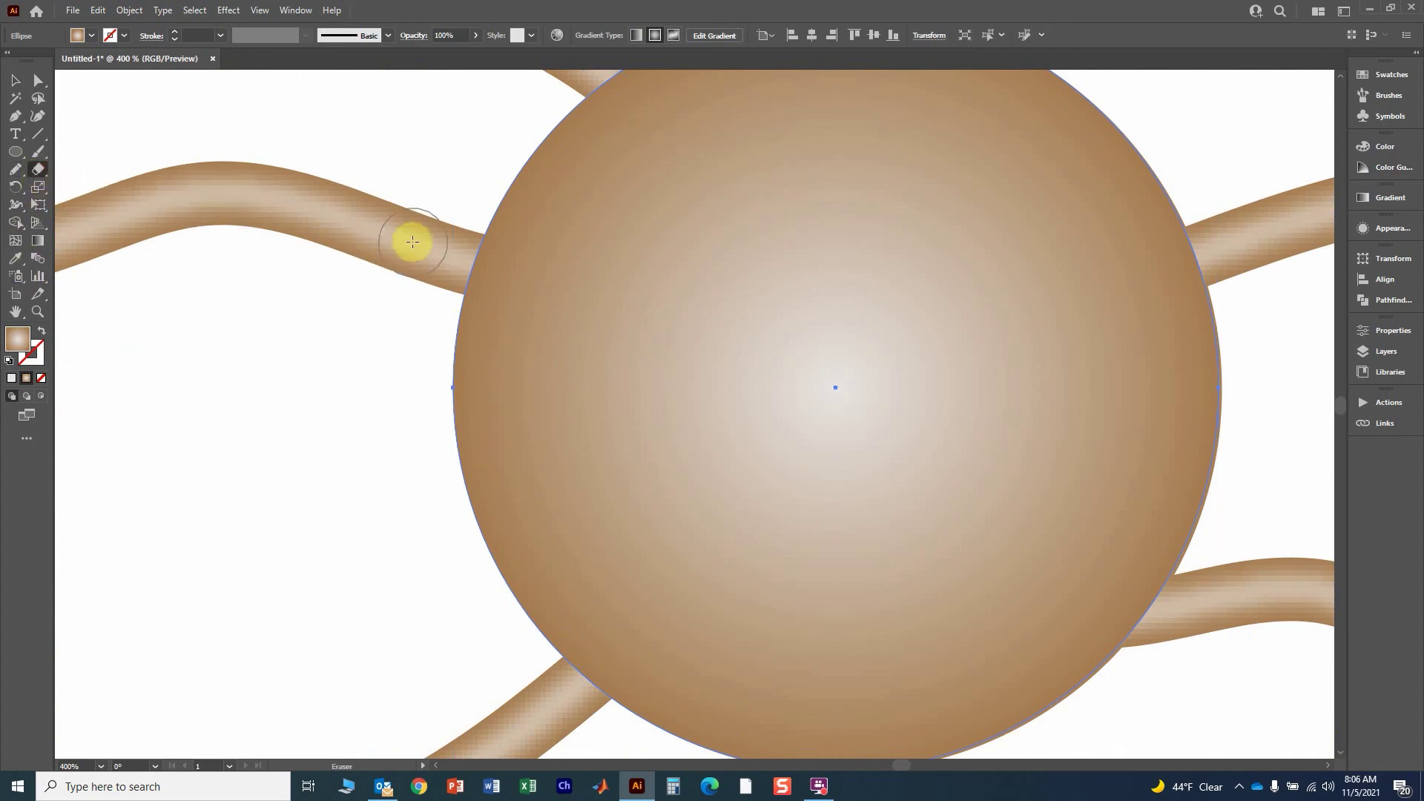
key("Return")
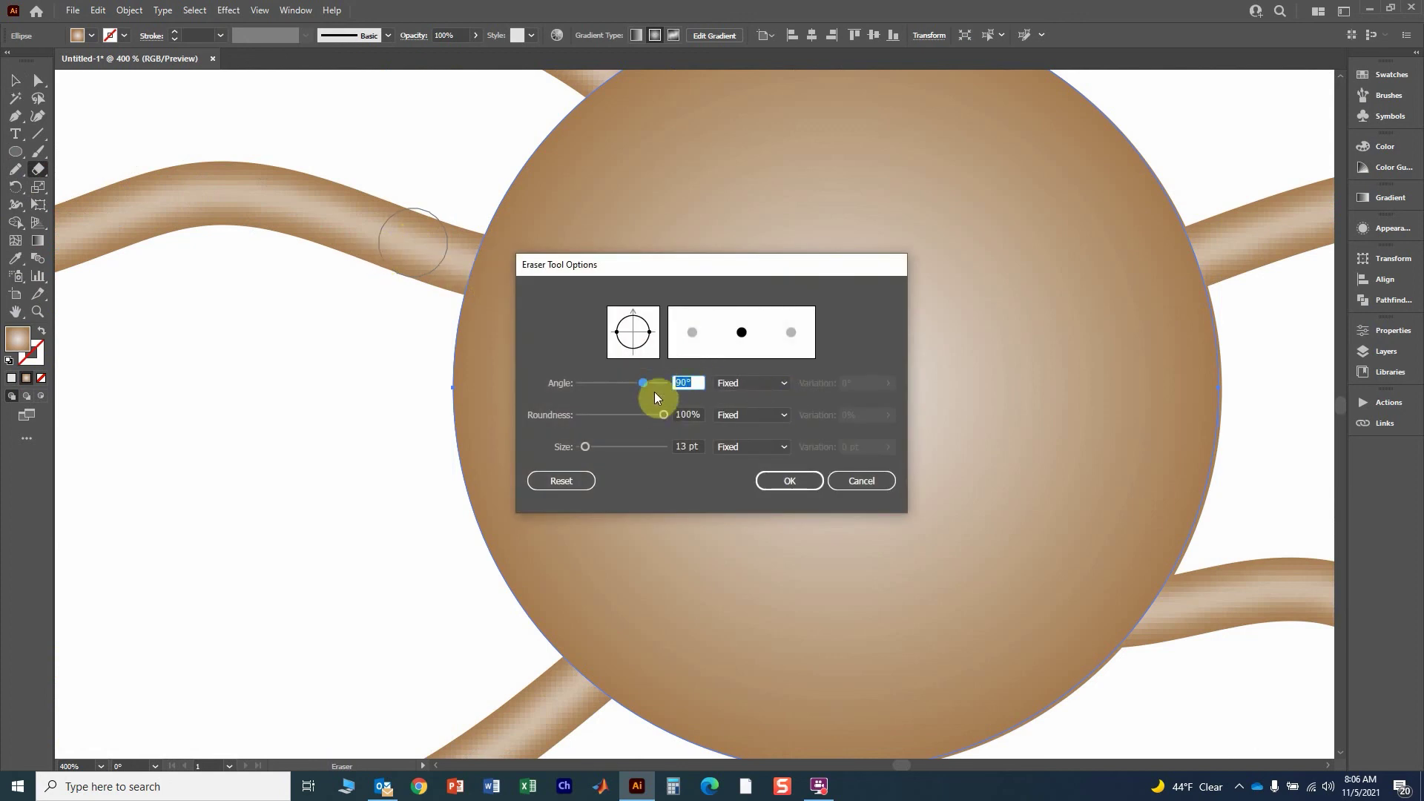
left_click_drag(585, 447, 584, 450)
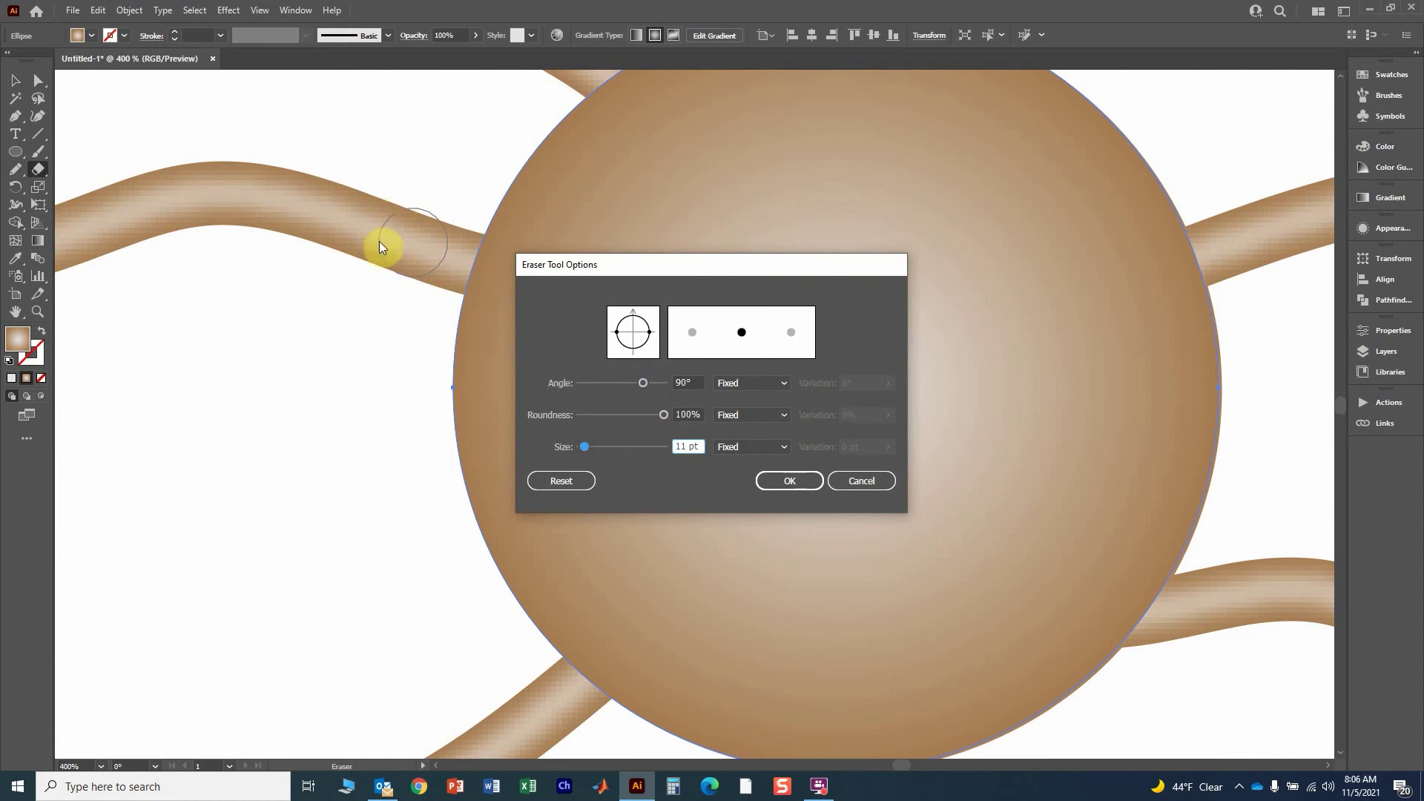
left_click(790, 481)
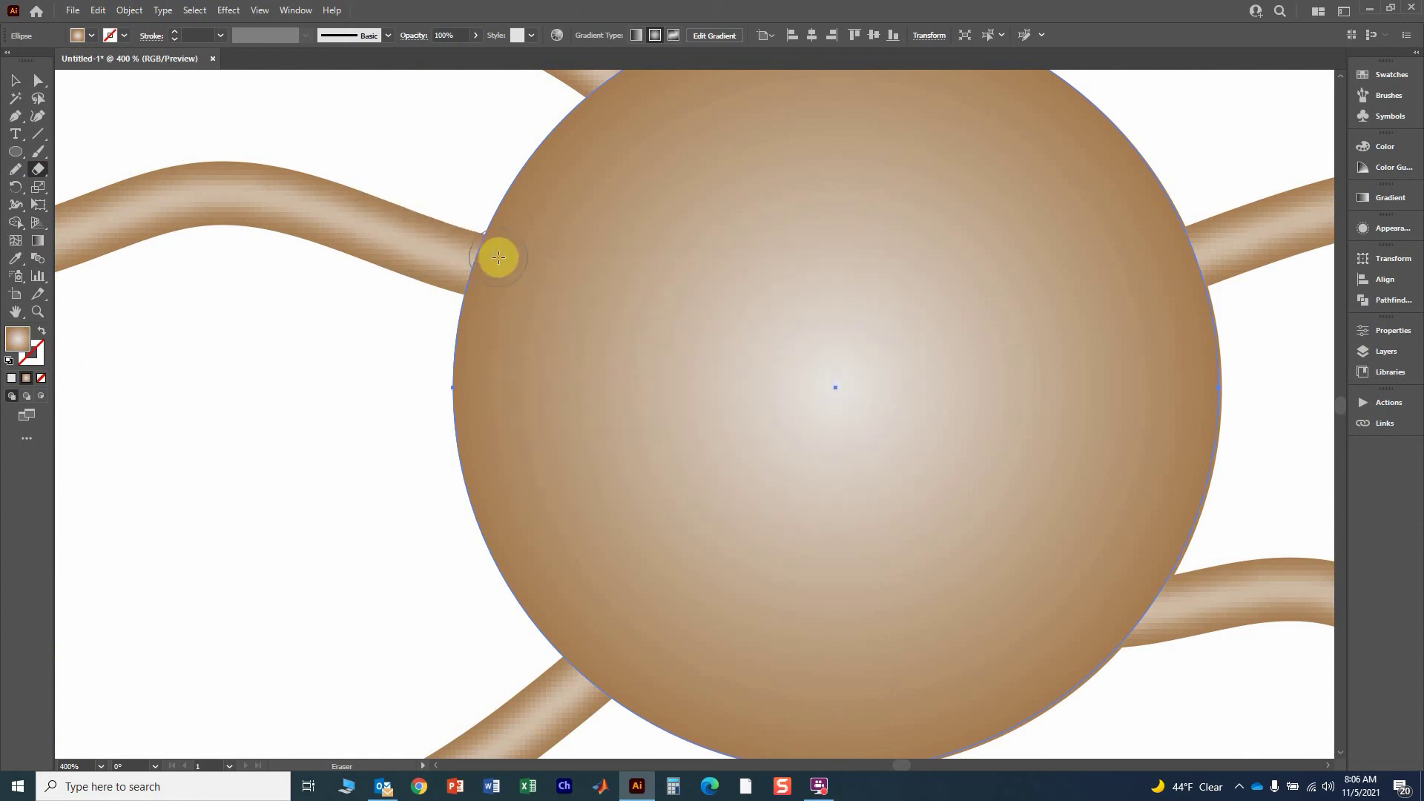
left_click_drag(480, 266, 556, 248)
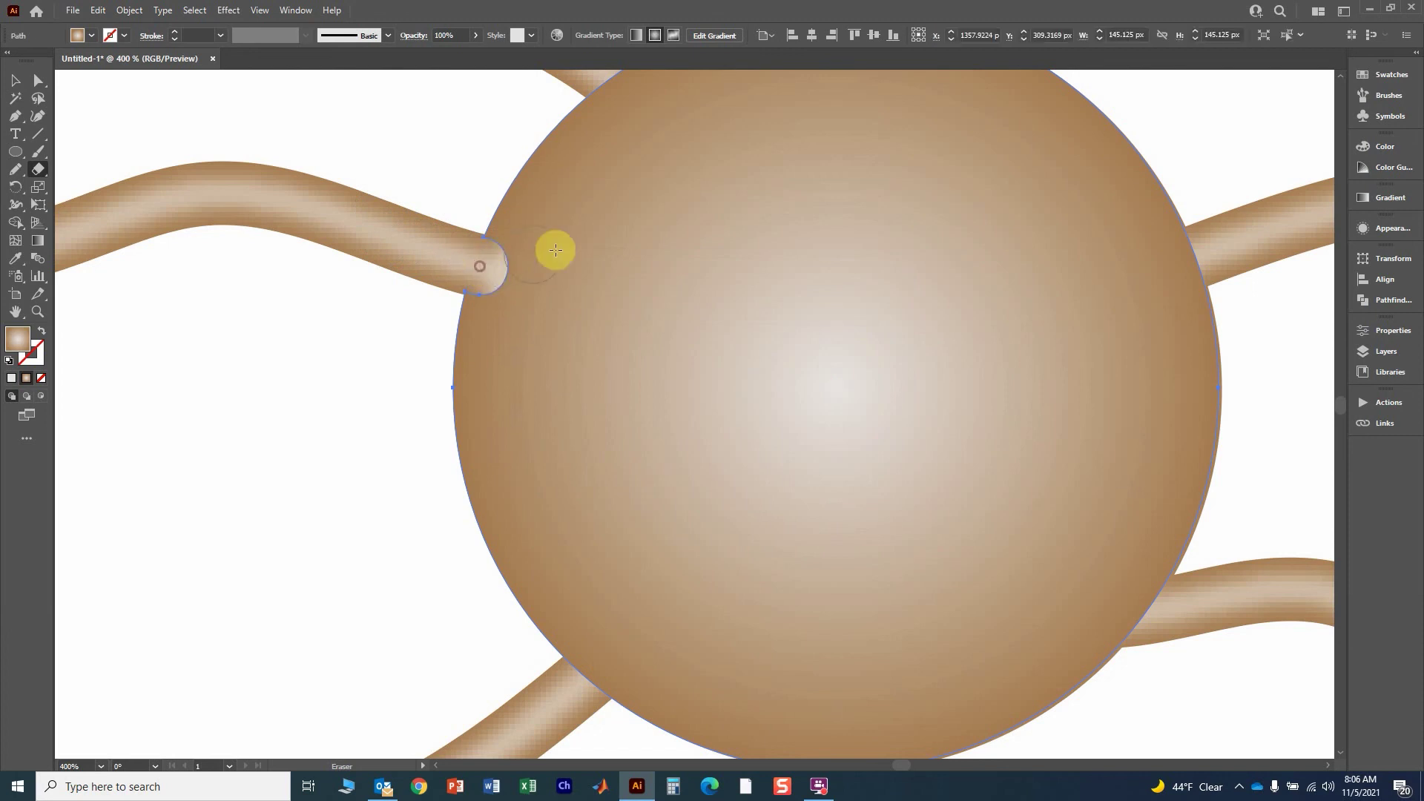
scroll(586, 241, "up", 3)
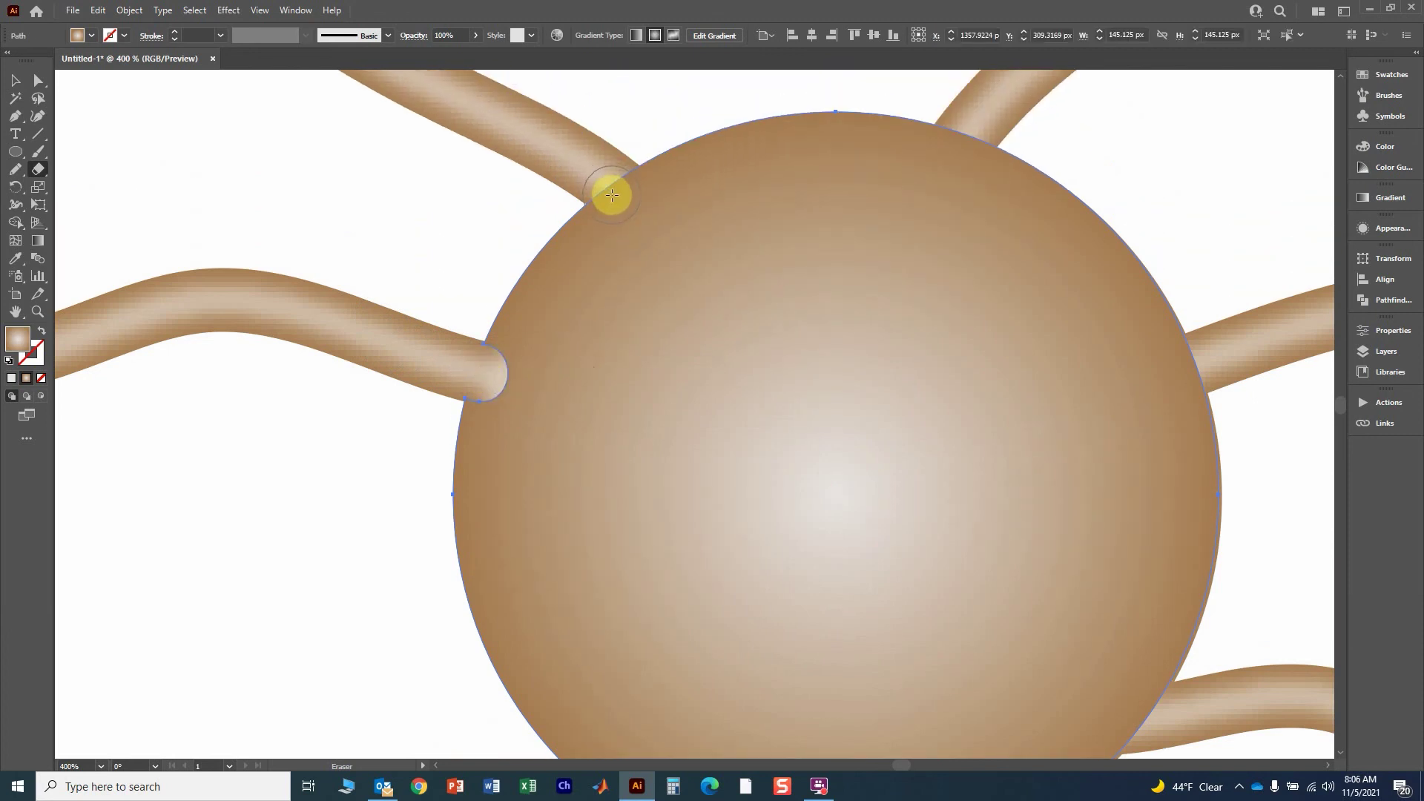
key("Return")
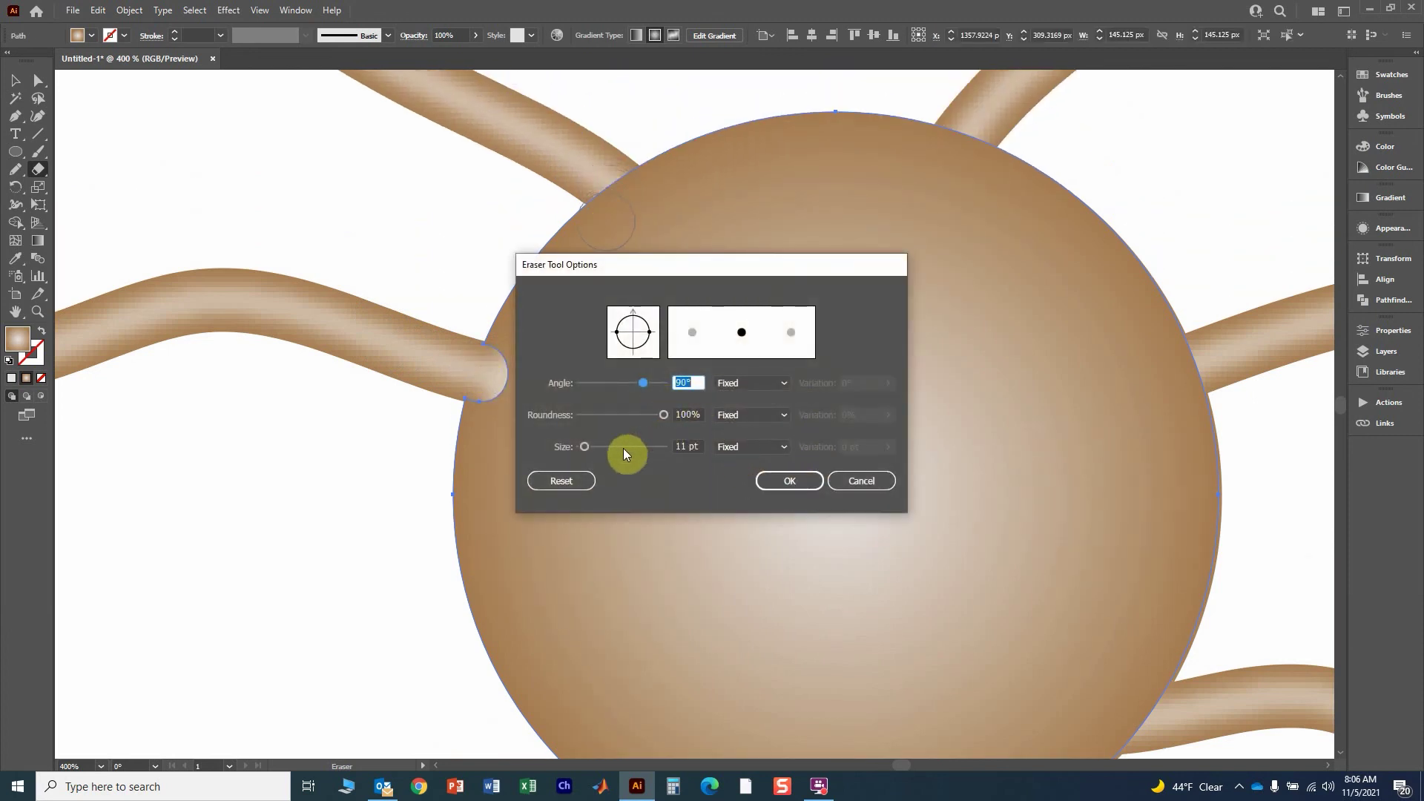
left_click(585, 448)
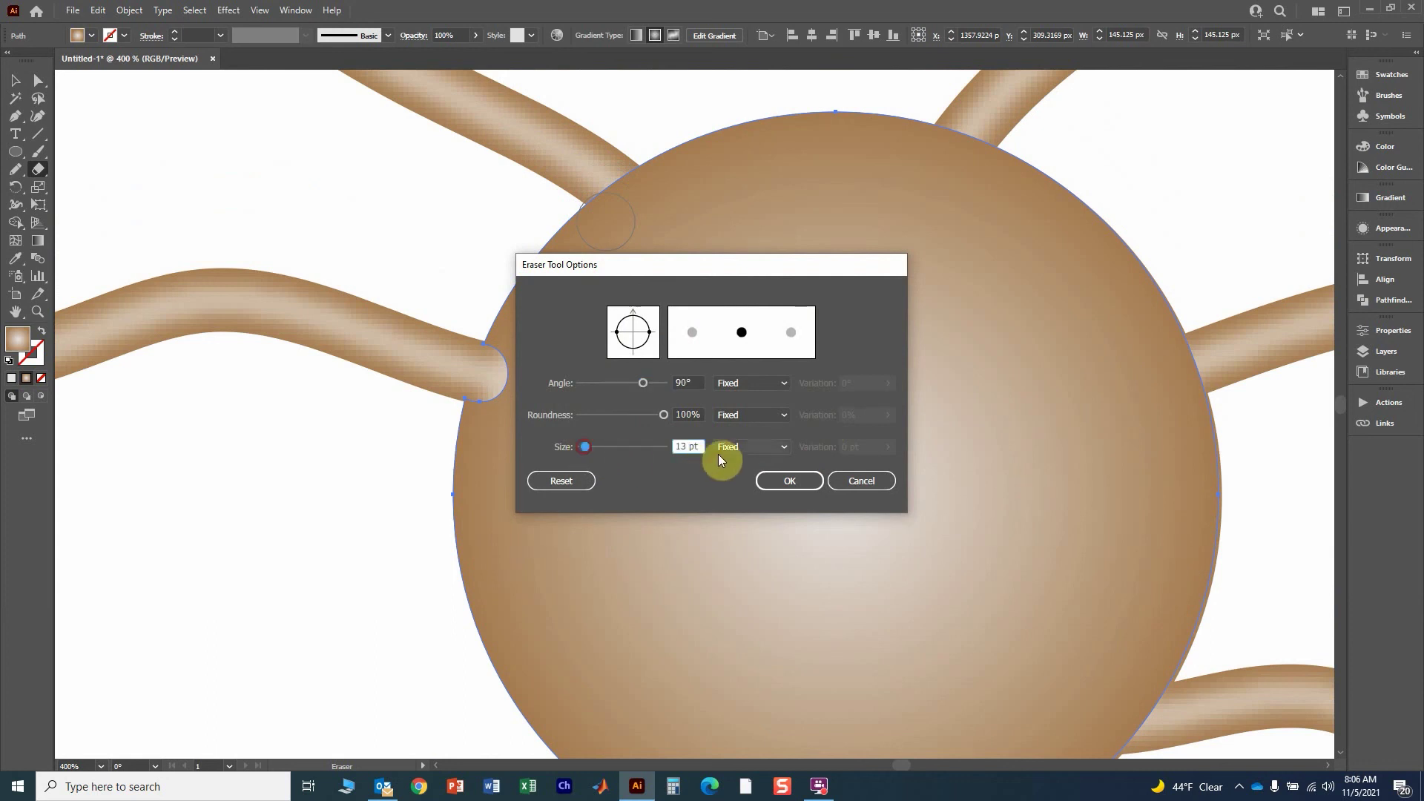
left_click(789, 481)
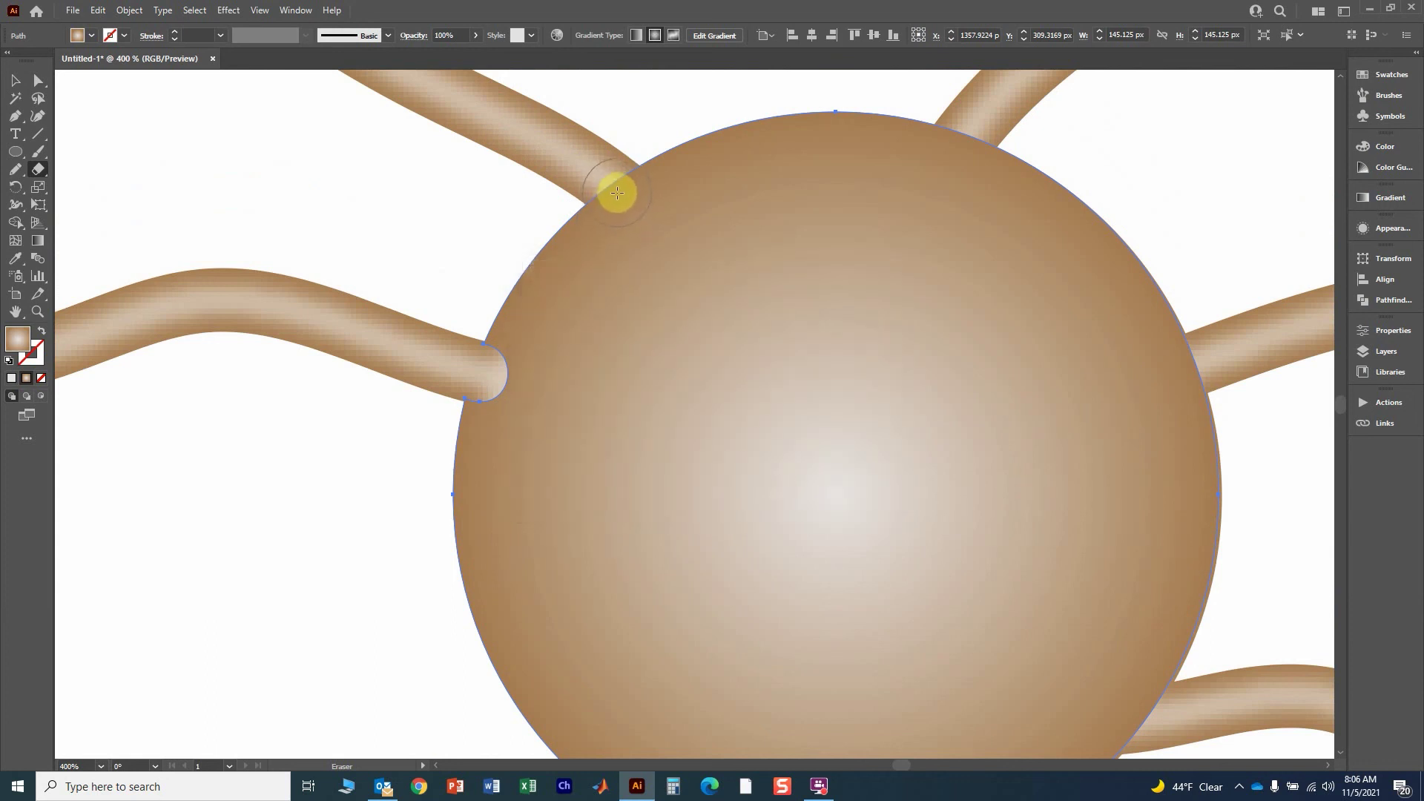
- Erase rounded notches where the five dendrites and the axon meet the soma, then deselect
left_click(617, 193)
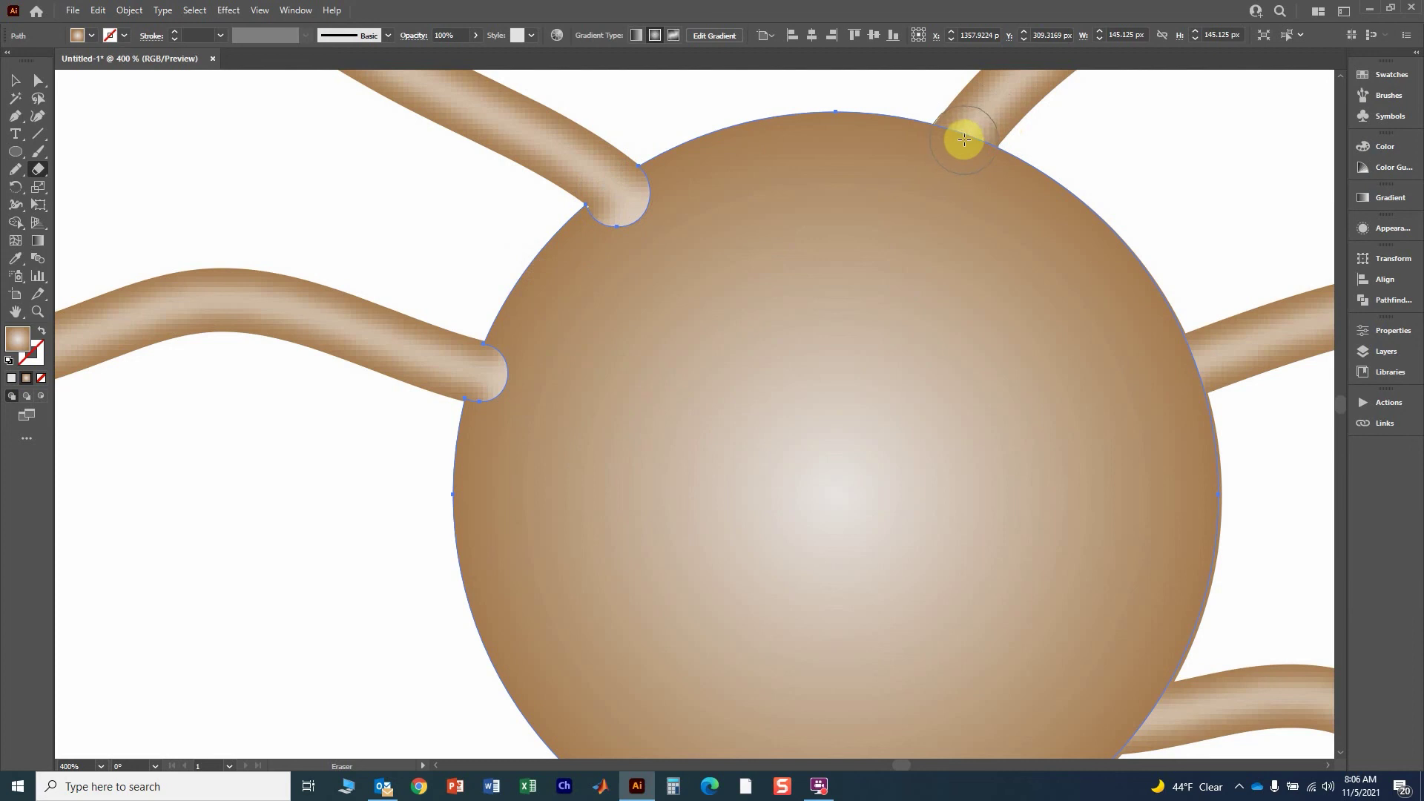
left_click(963, 140)
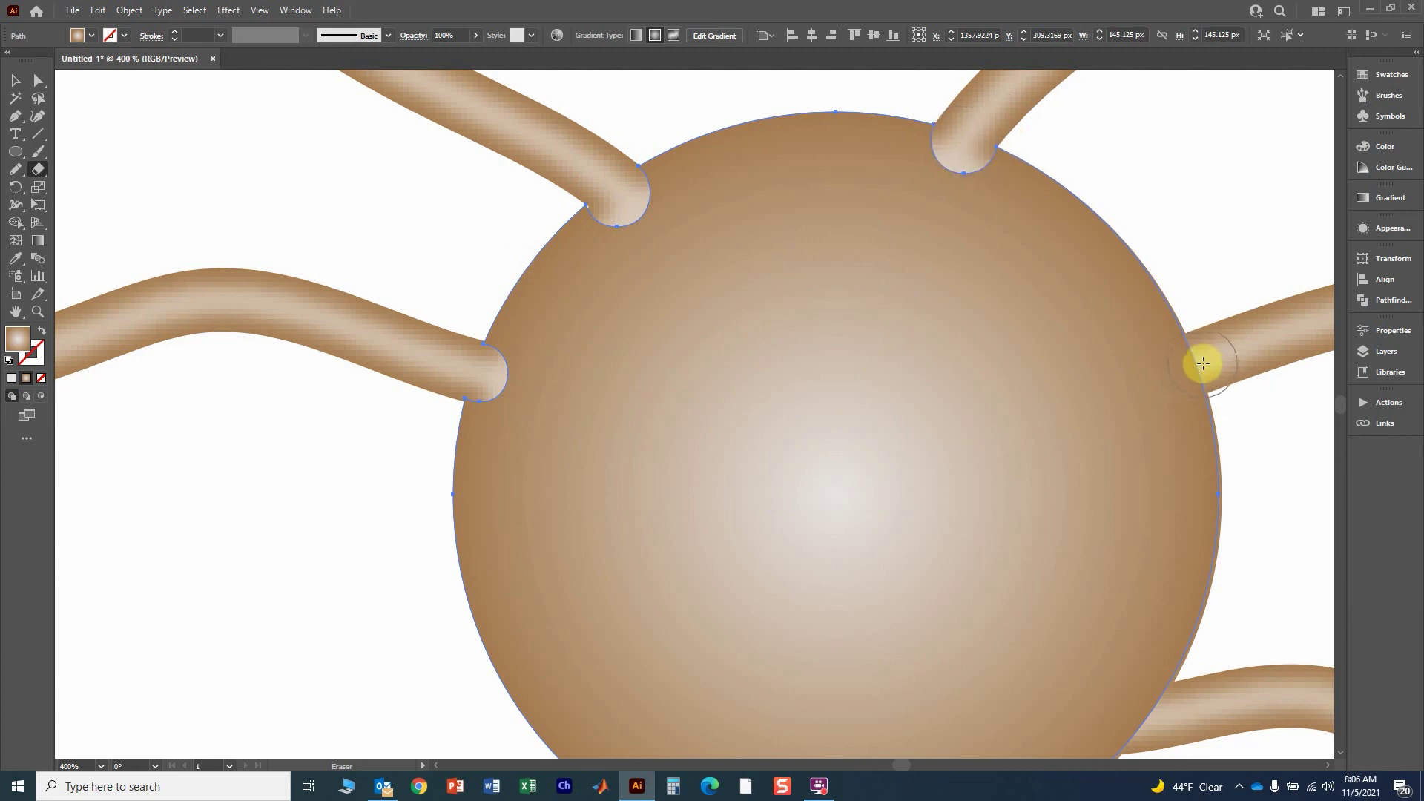
left_click(1202, 362)
scroll(1135, 445, "down", 2)
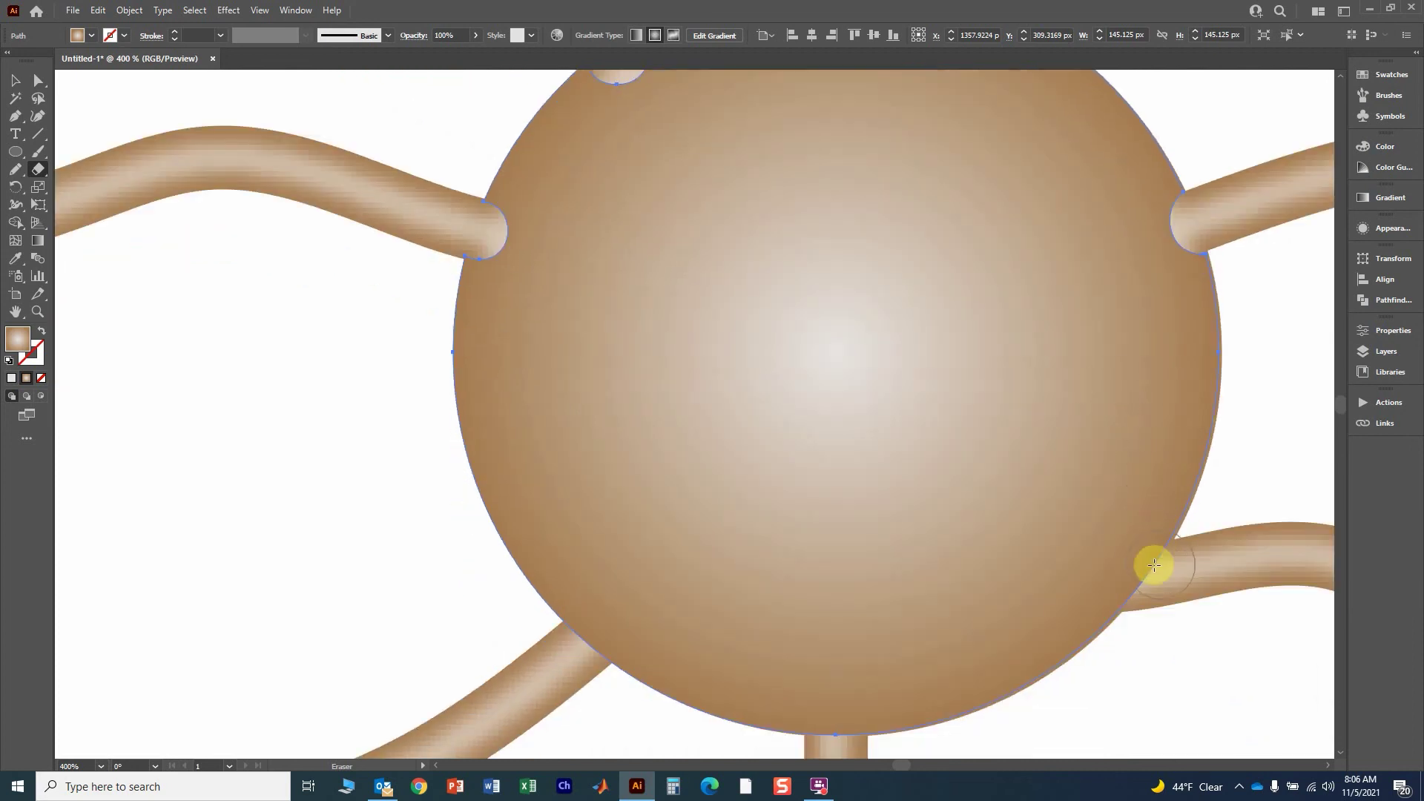
left_click(1151, 573)
scroll(945, 614, "down", 2)
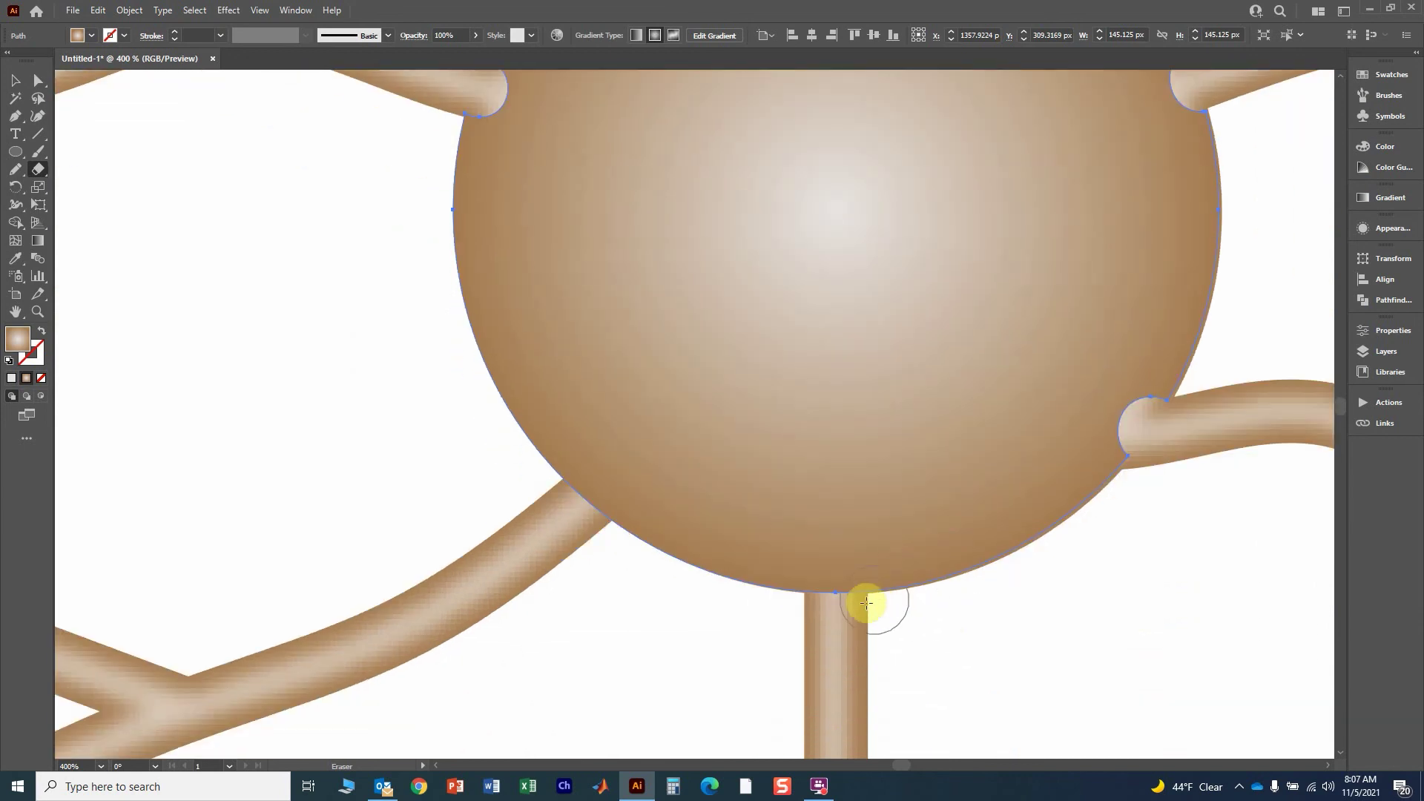
left_click(834, 603)
left_click(584, 497)
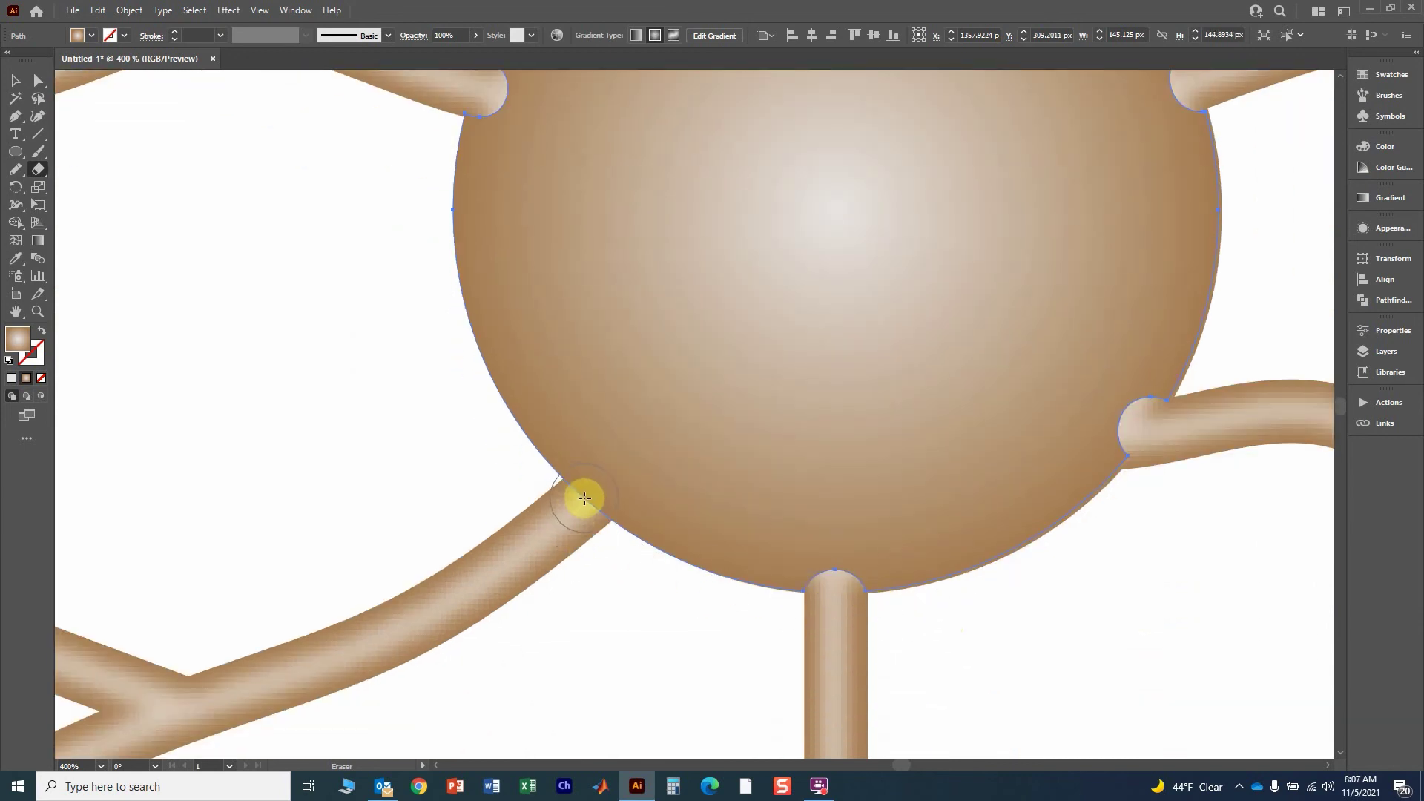
left_click(15, 79)
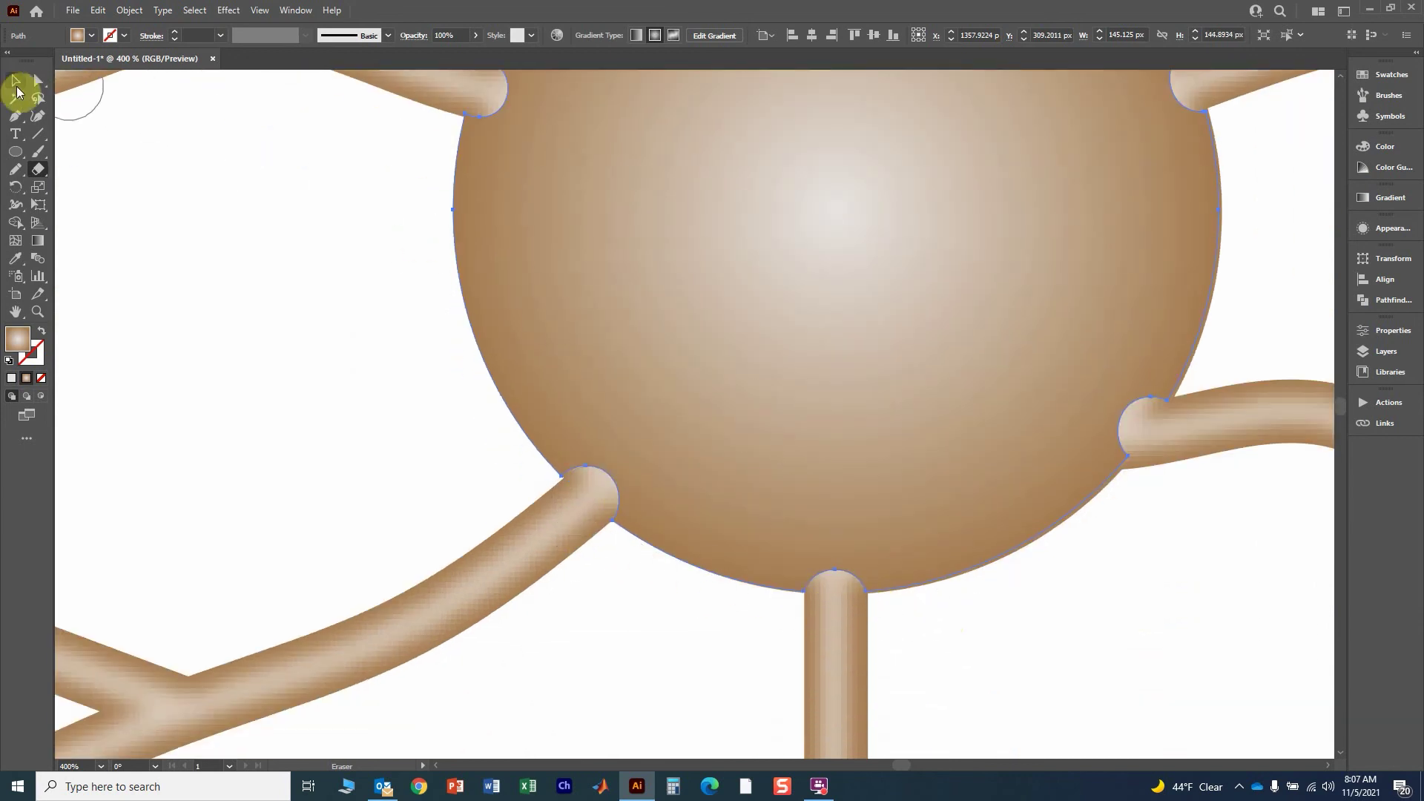
left_click(233, 330)
- Zoom out to frame the beige neuron and marquee-select all of it
scroll(410, 362, "down", 5)
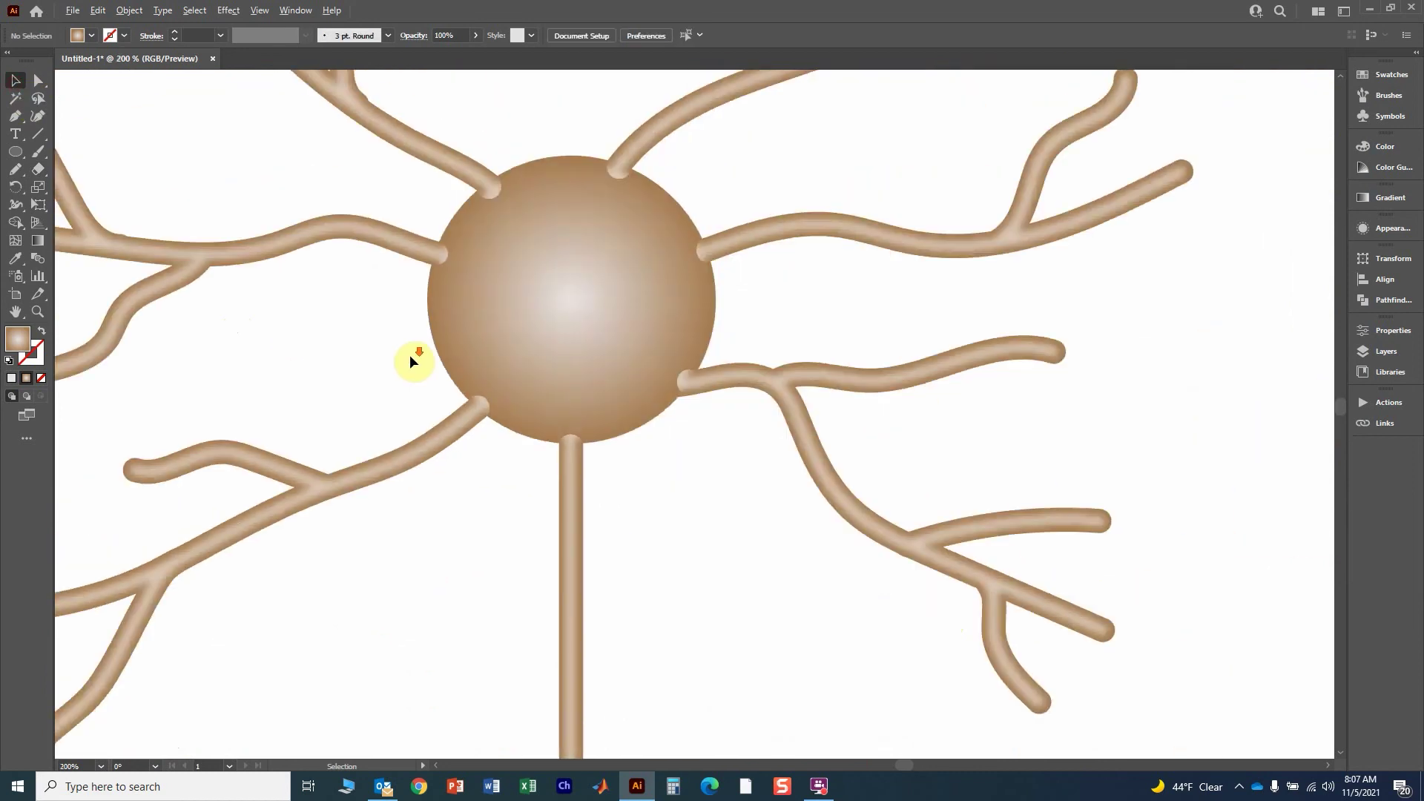
left_click_drag(561, 441, 747, 402)
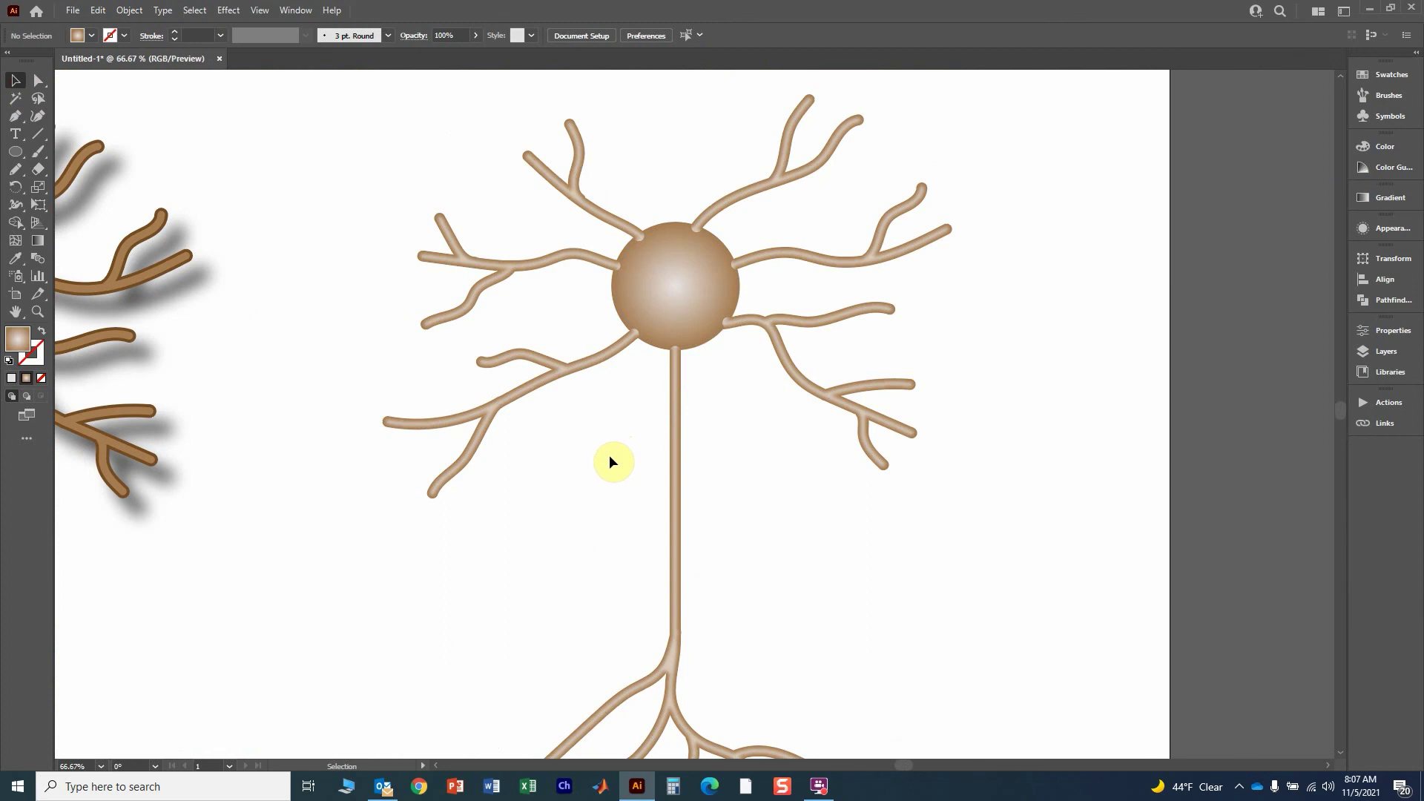
scroll(630, 453, "down", 1)
left_click_drag(726, 469, 658, 329)
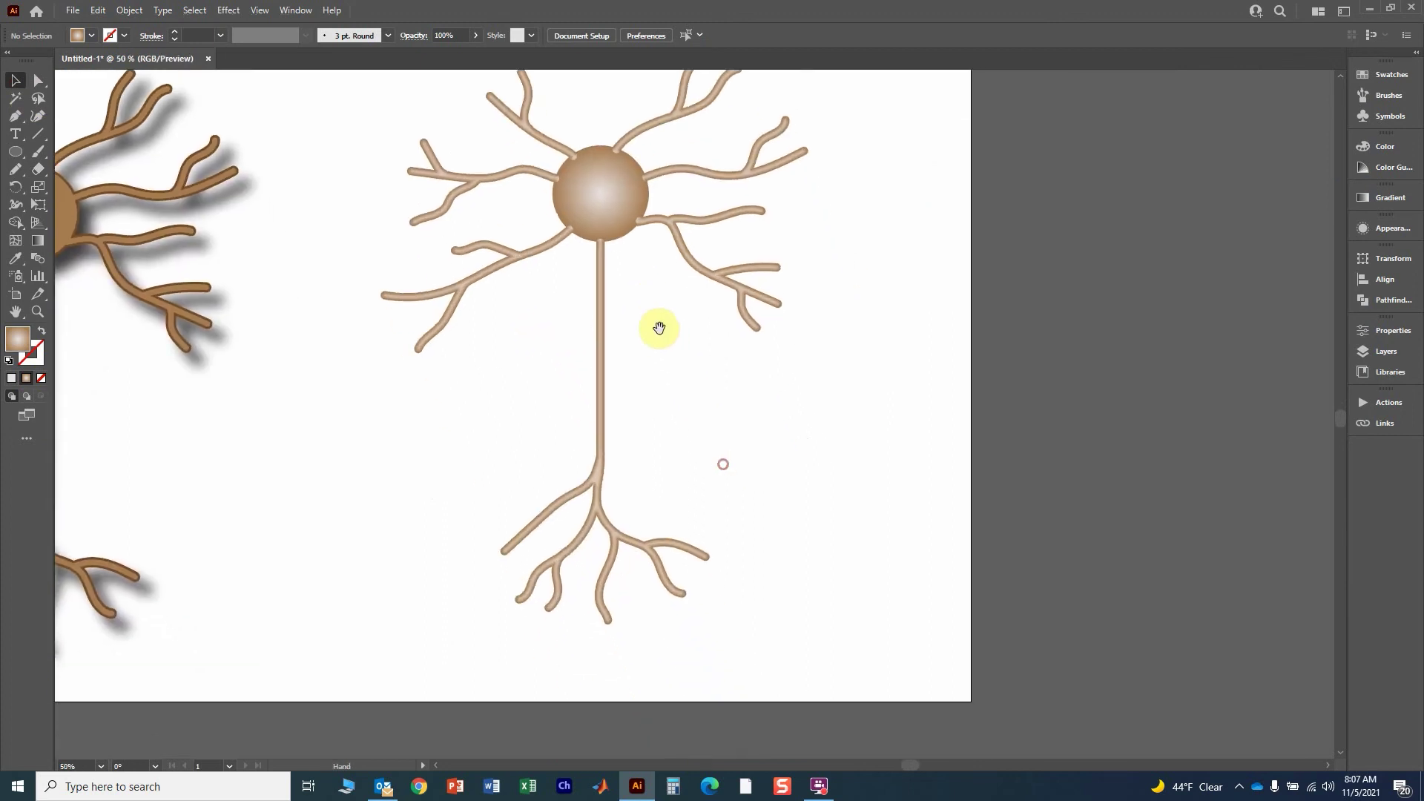
scroll(687, 360, "up", 1)
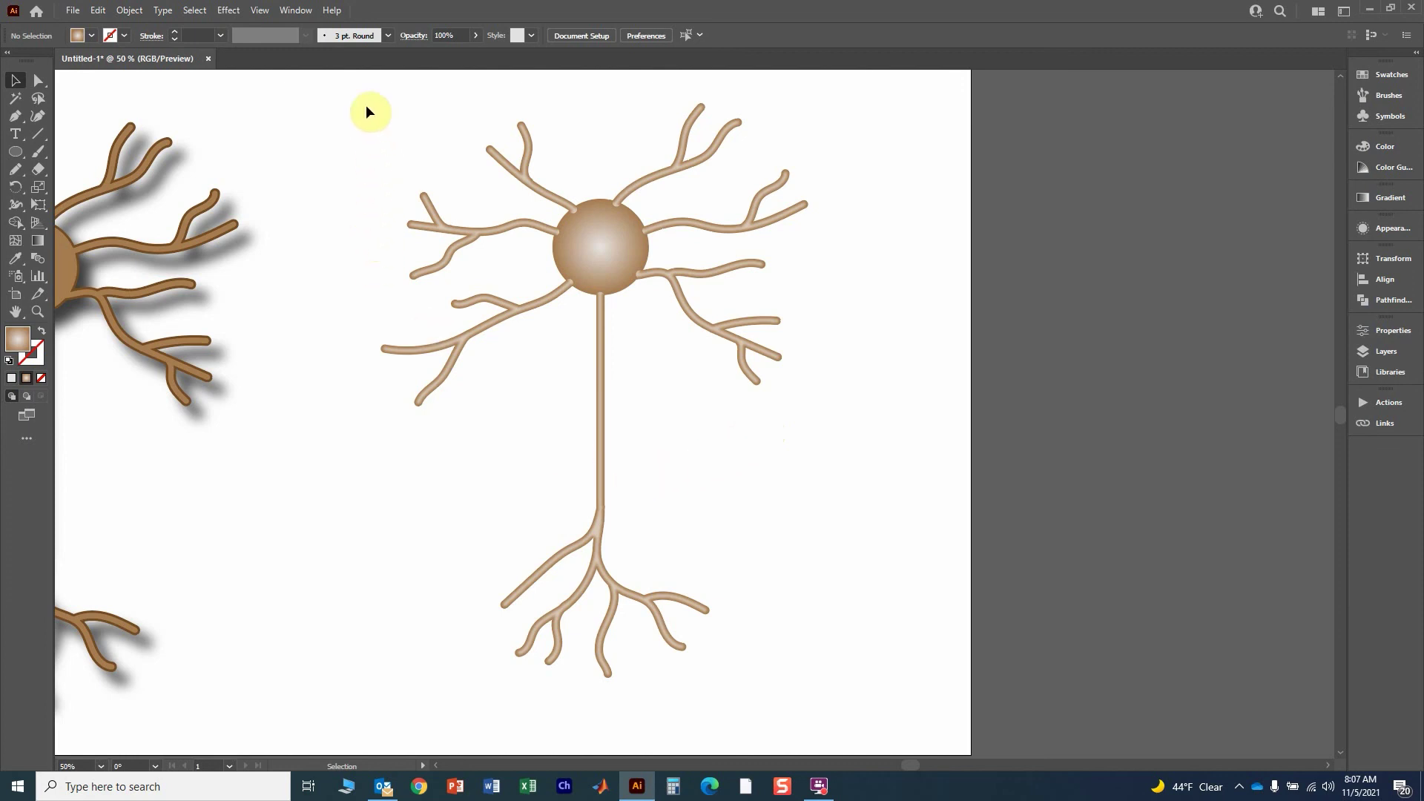
left_click_drag(366, 106, 929, 735)
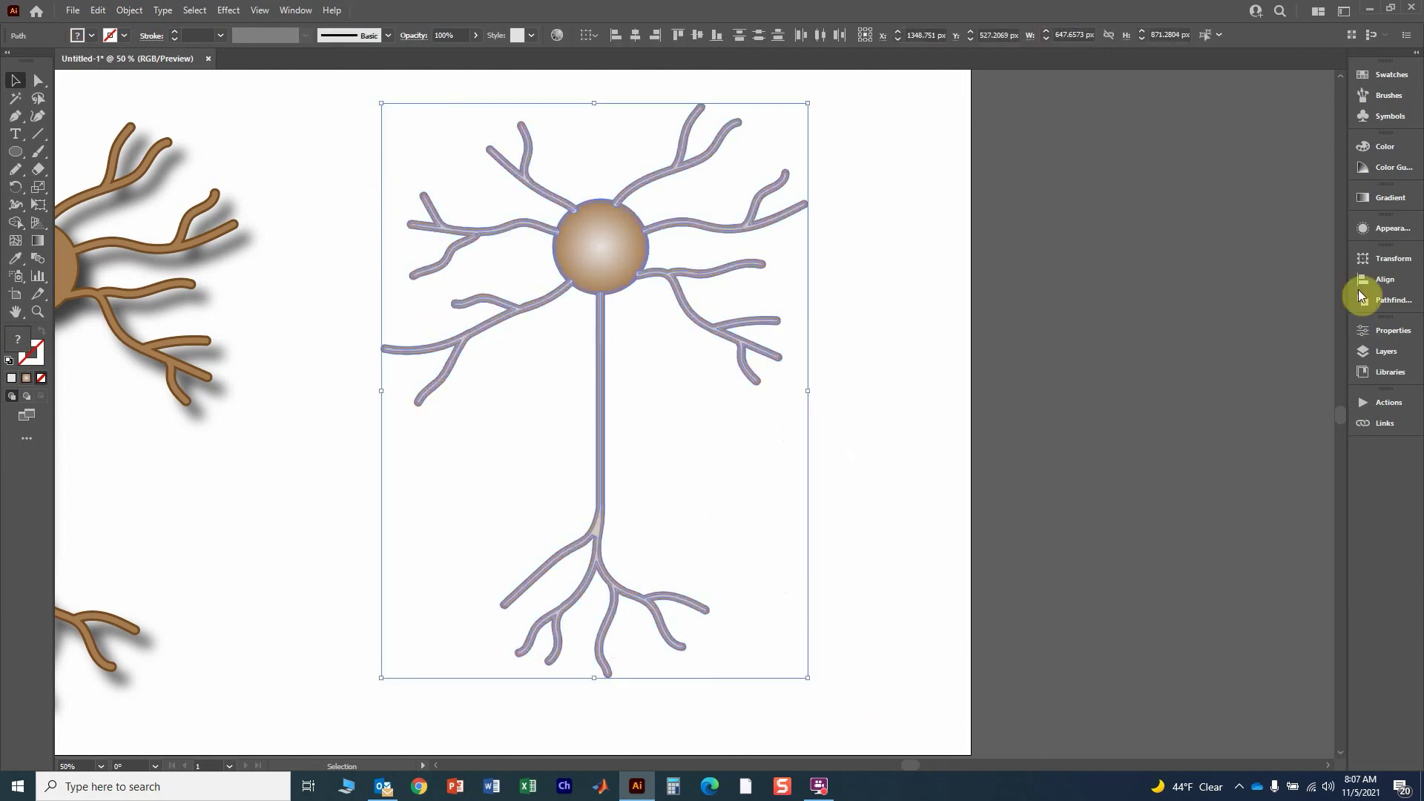
- Open Recolor Artwork for the neuron, reset it, and drag the wheel to preview a new hue
left_click(1384, 169)
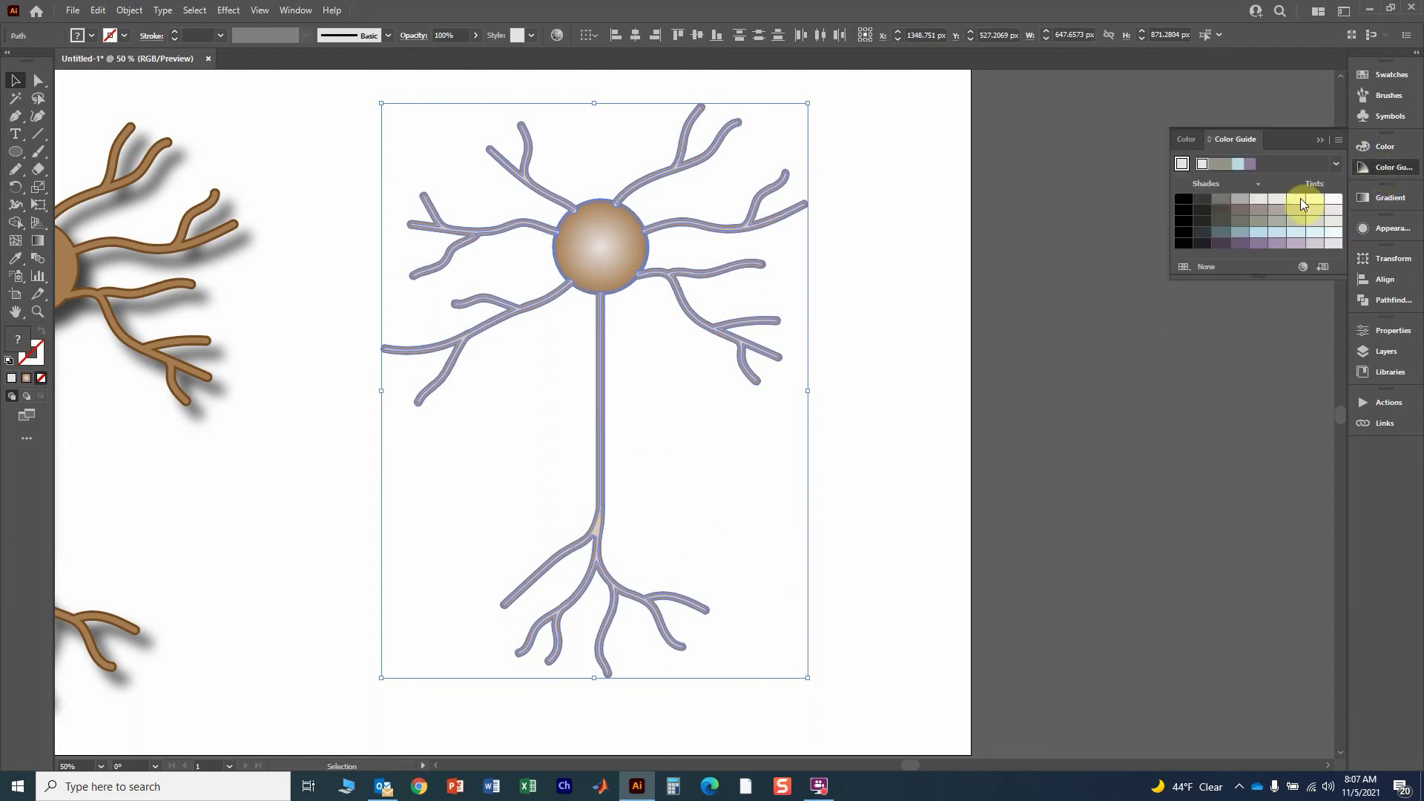
left_click(1302, 268)
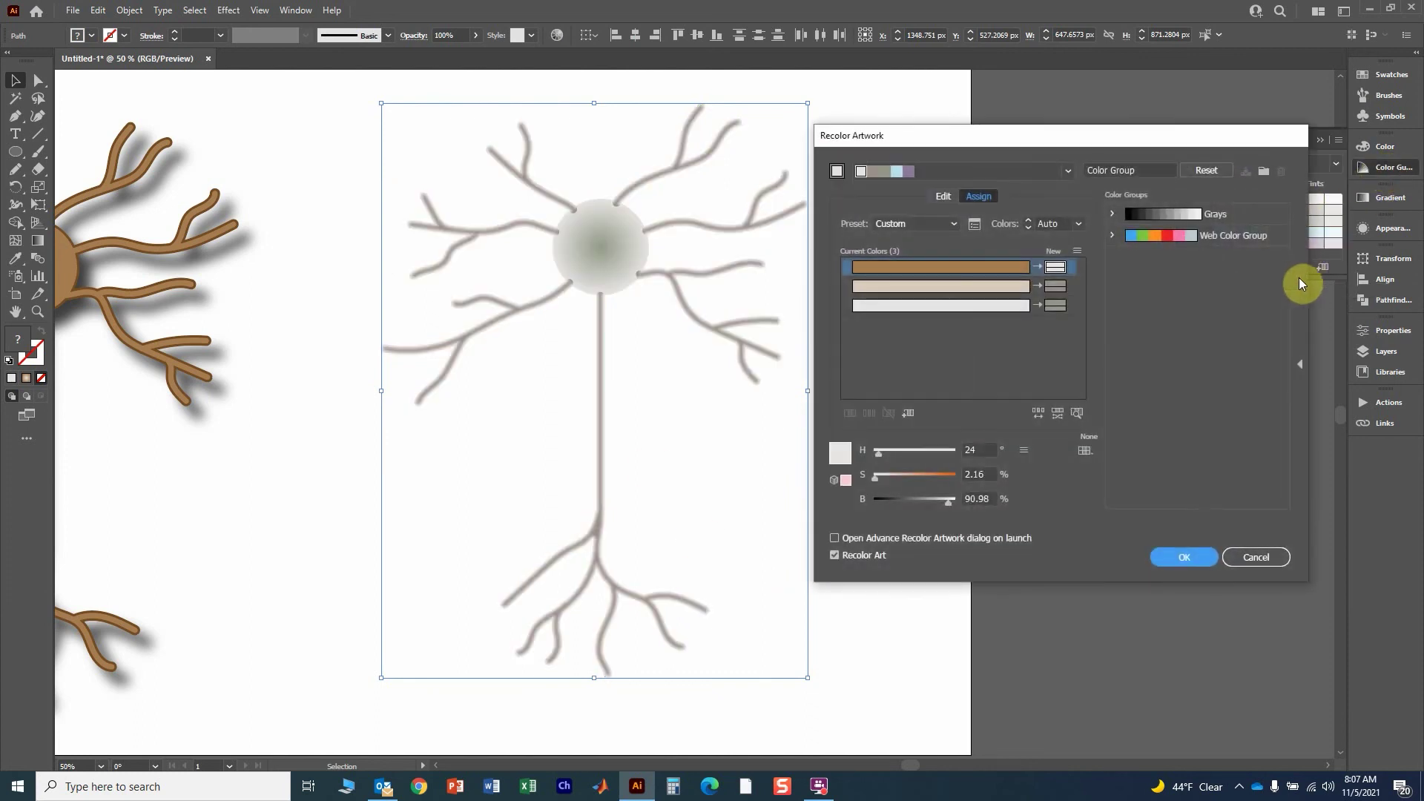
left_click(1226, 170)
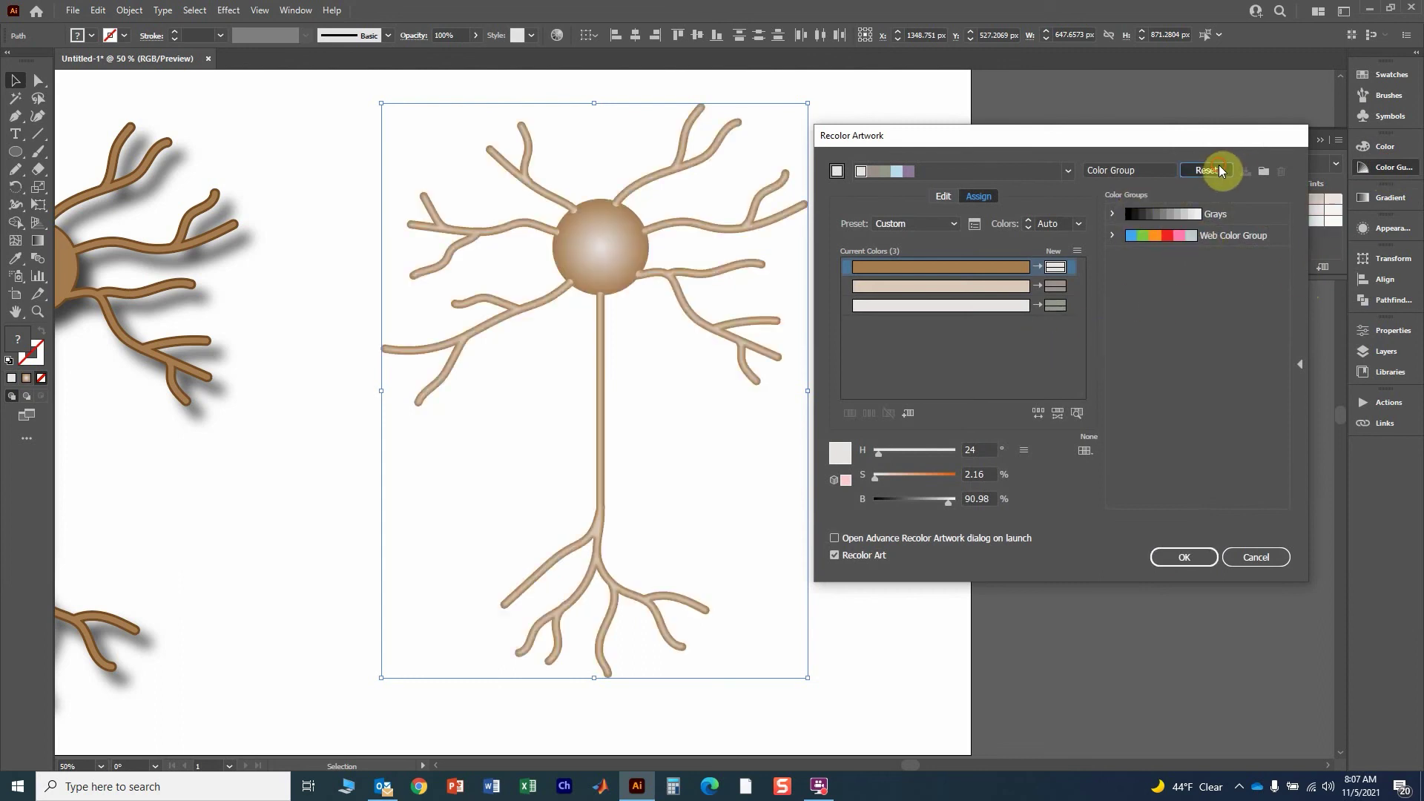
left_click(939, 197)
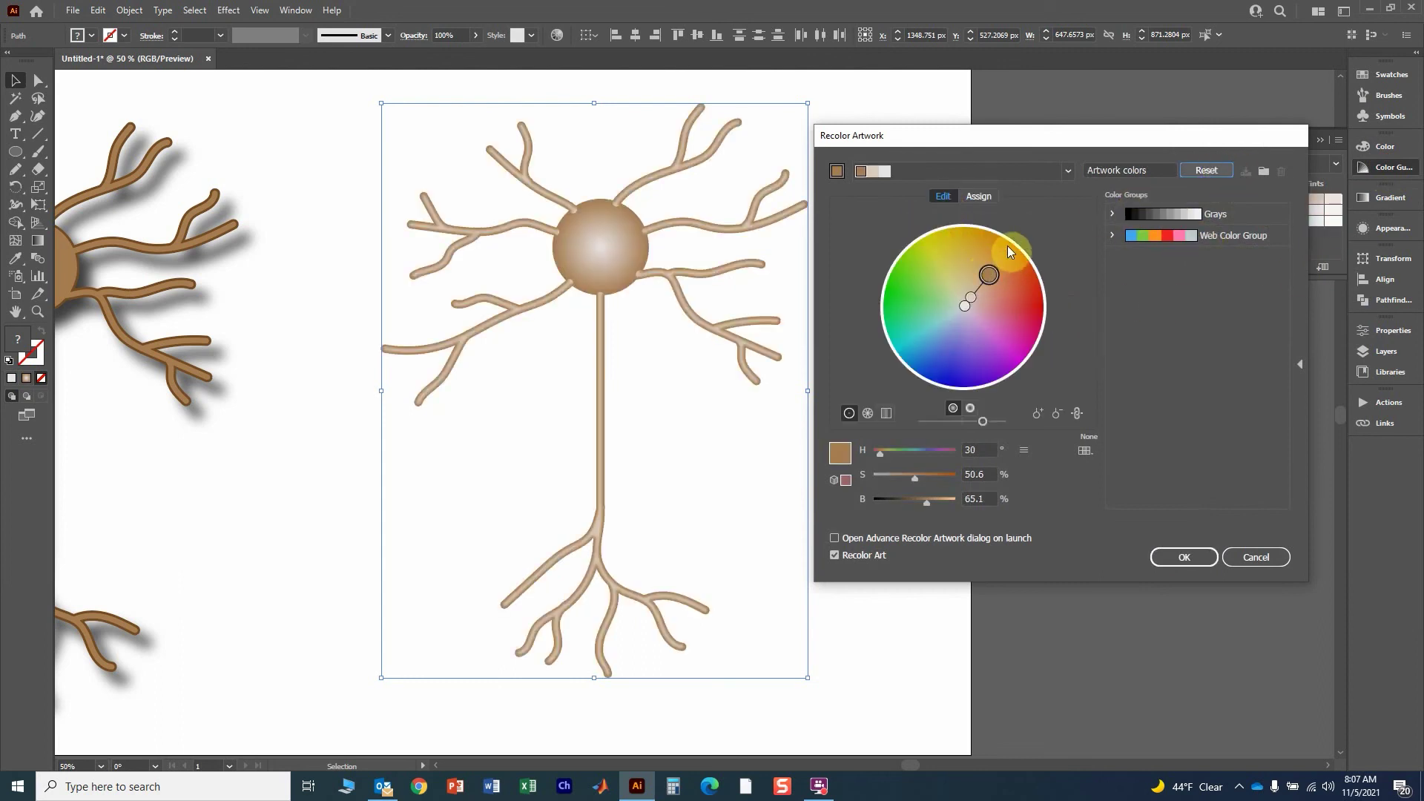
left_click_drag(989, 275, 908, 294)
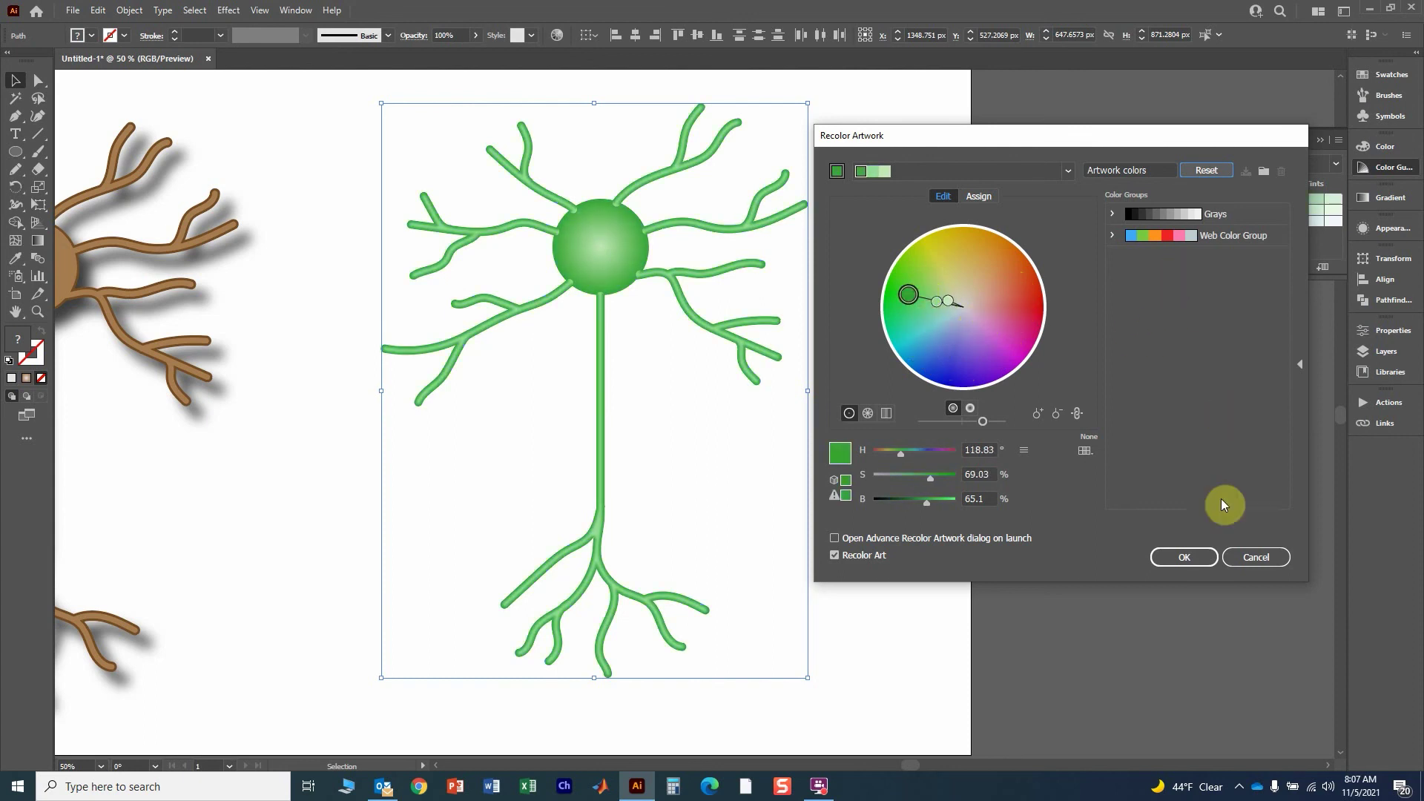
- Cancel the recolour to keep the brown colours, then draw a polygon on outro_bkgr.ai
left_click(1264, 561)
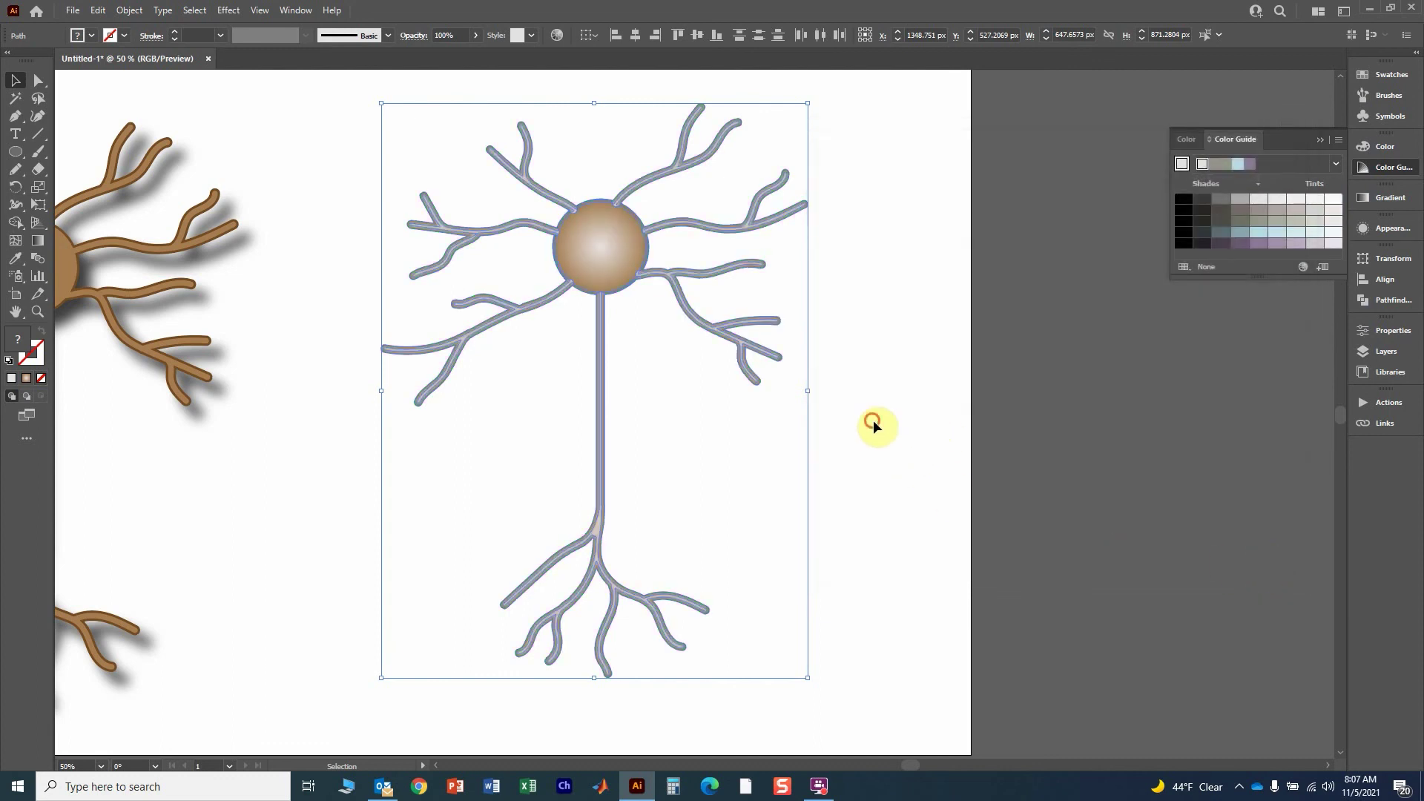
left_click(874, 420)
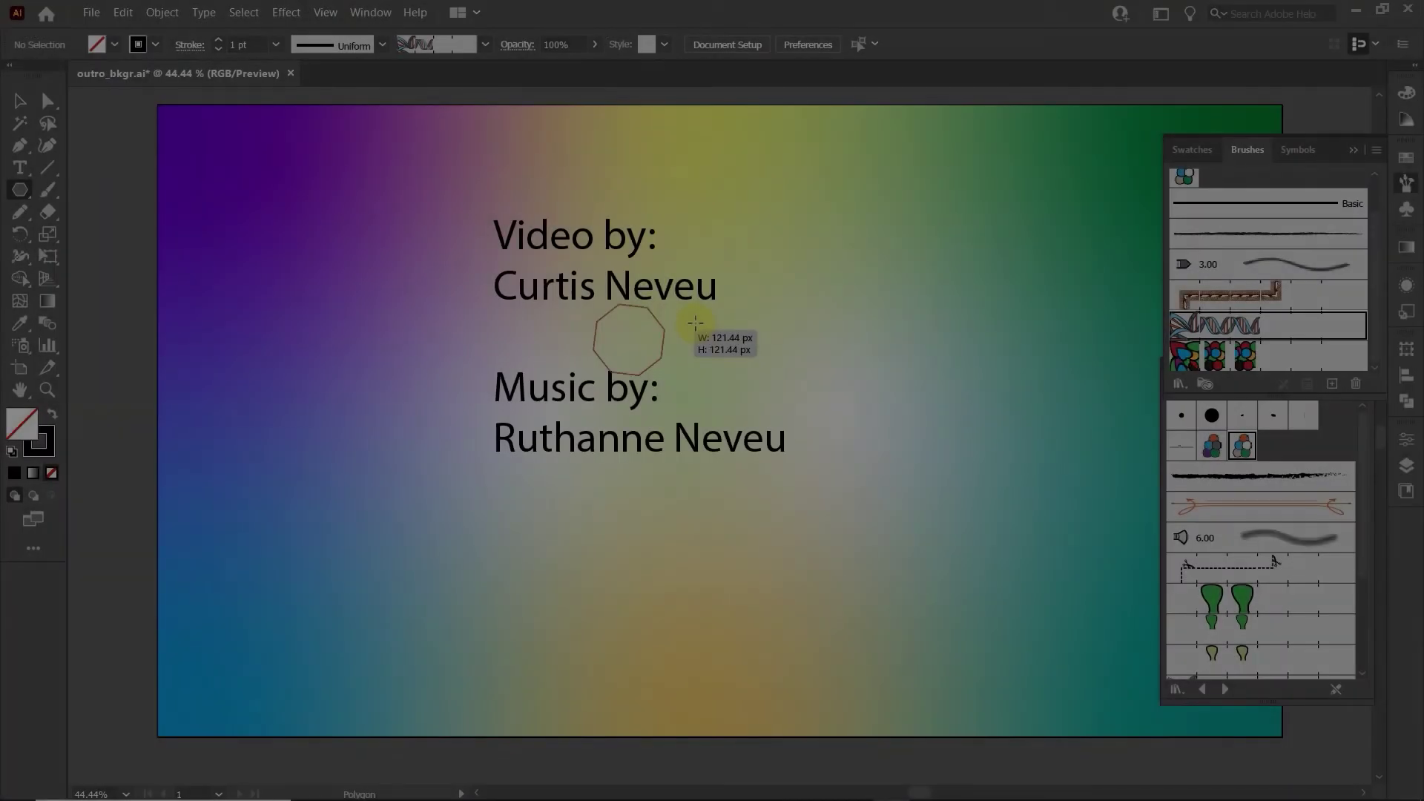
mouse_move(626, 327)
left_mouse_down()
mouse_move(772, 287)
mouse_move(836, 248)
mouse_move(931, 344)
left_mouse_up()
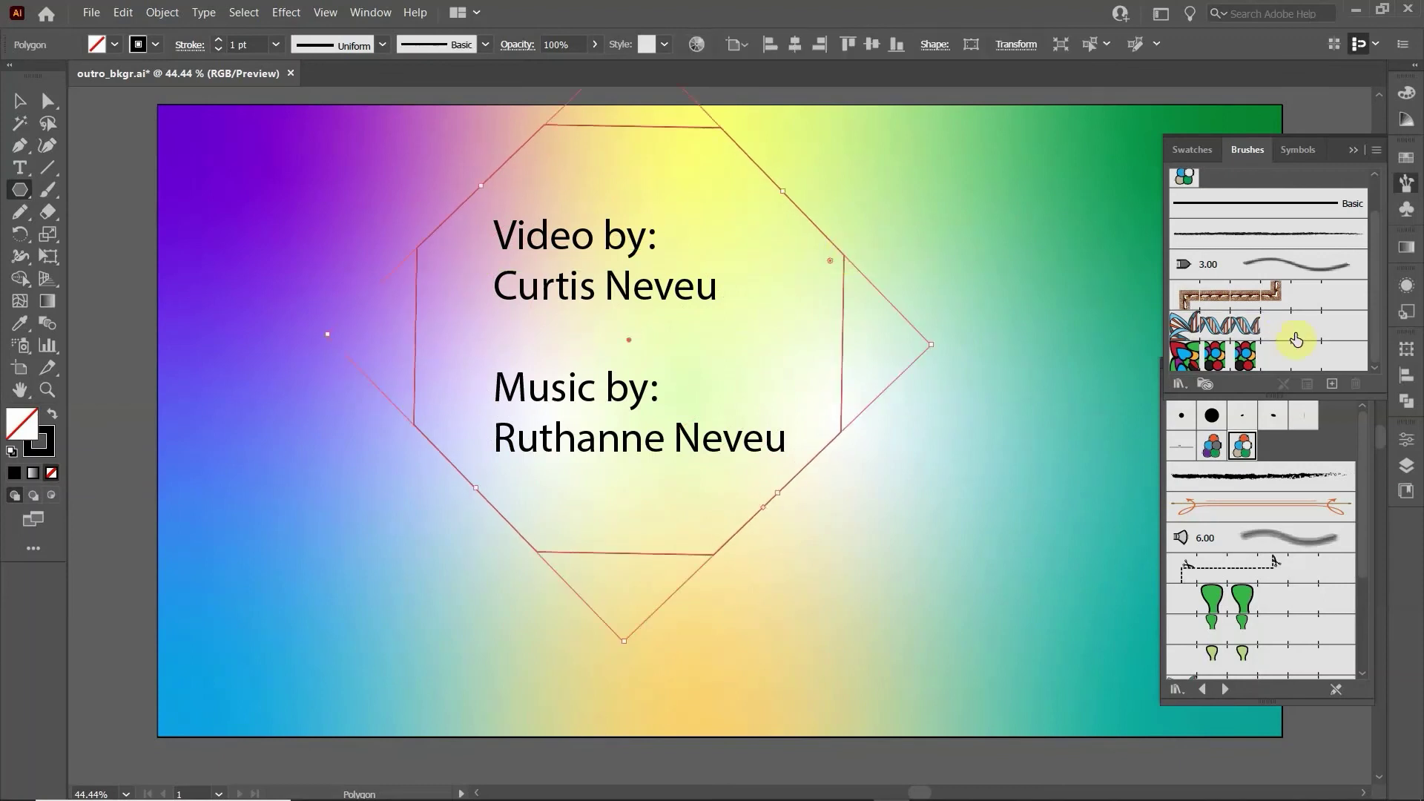